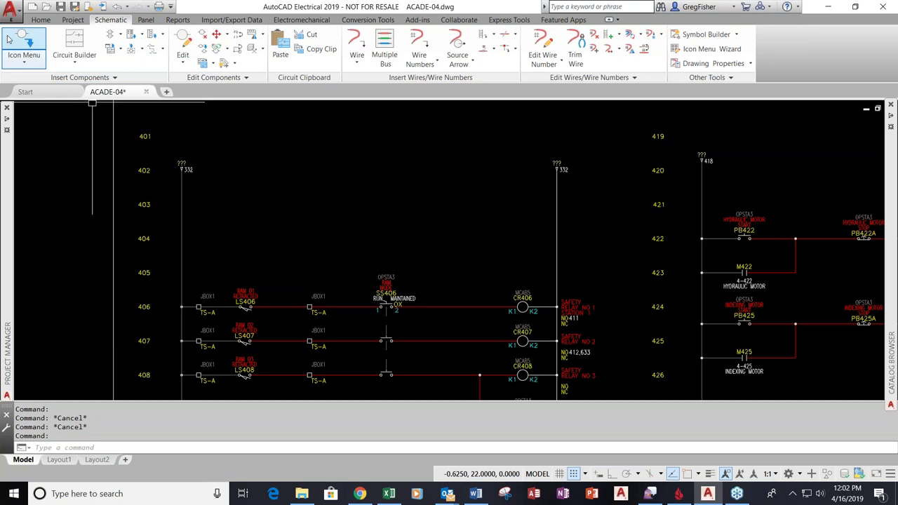
{"action": "left_click", "coordinate": [41, 20]}
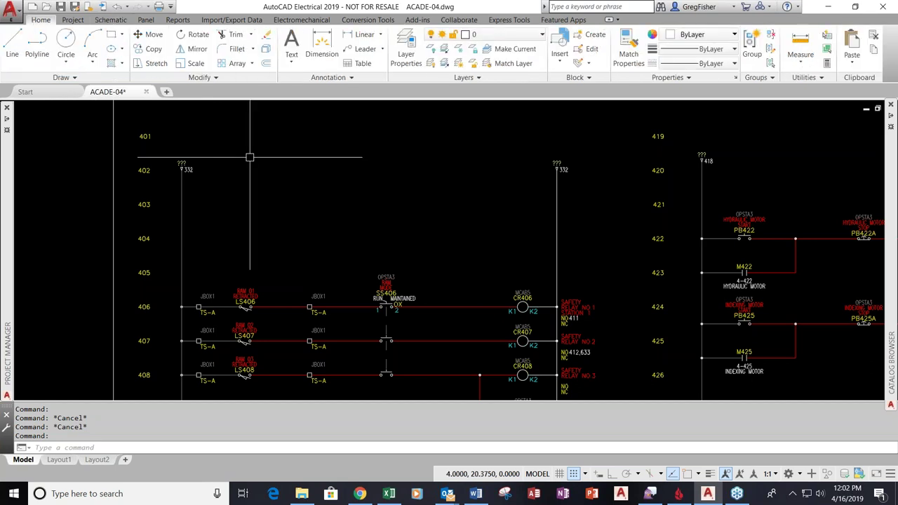
{"action": "left_click", "coordinate": [79, 21]}
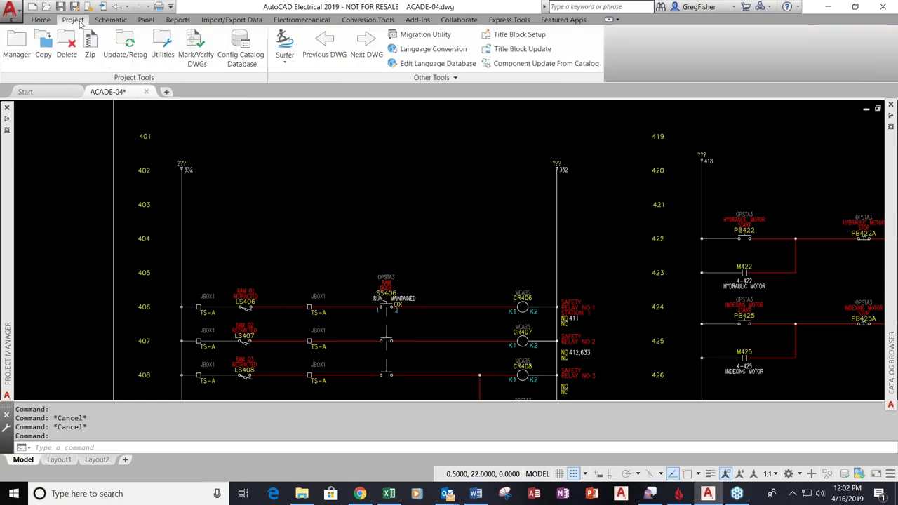
{"action": "left_click", "coordinate": [372, 20]}
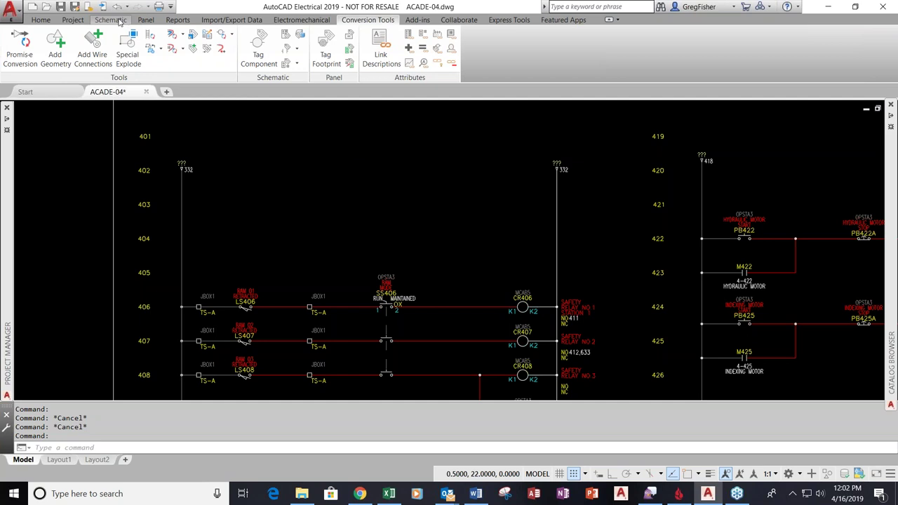
{"action": "left_click", "coordinate": [119, 21]}
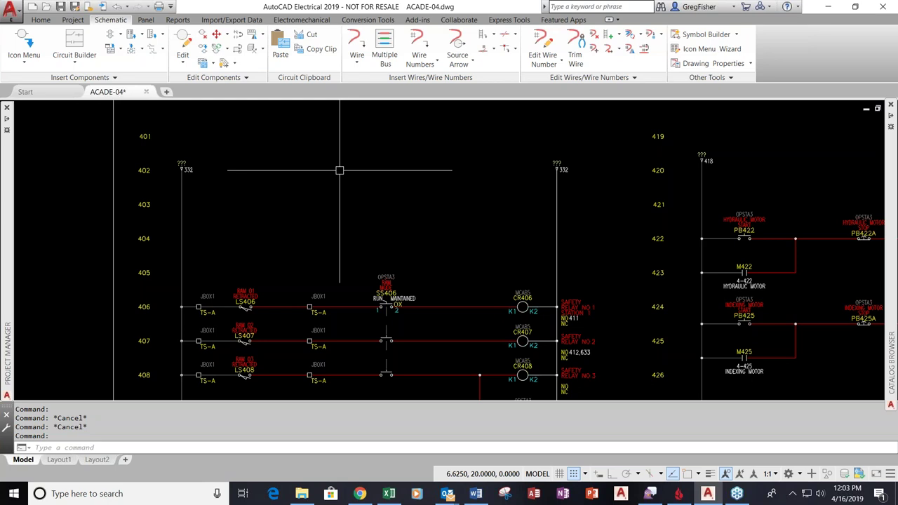
Add BLK_14AWG rungs at line references 403 and 404 between the two vertical rails of the first ladder
{"action": "left_click", "coordinate": [609, 39]}
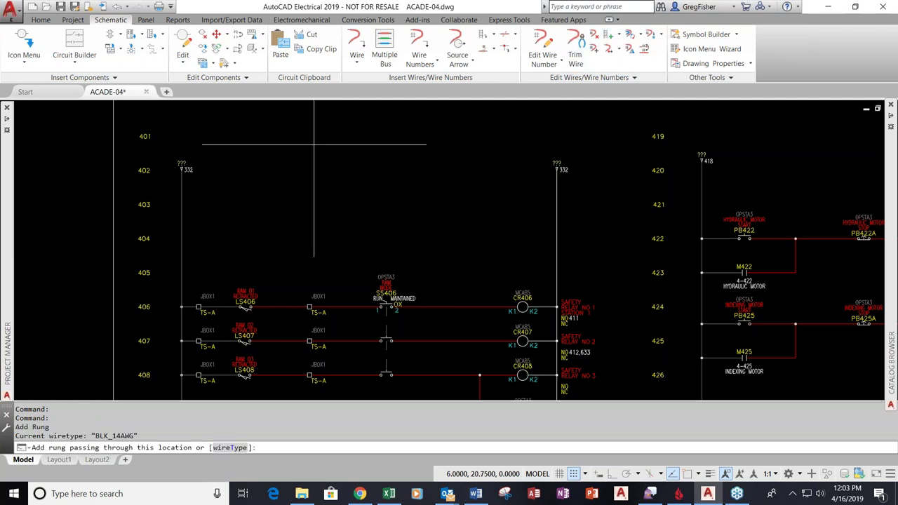
{"action": "left_click", "coordinate": [247, 204]}
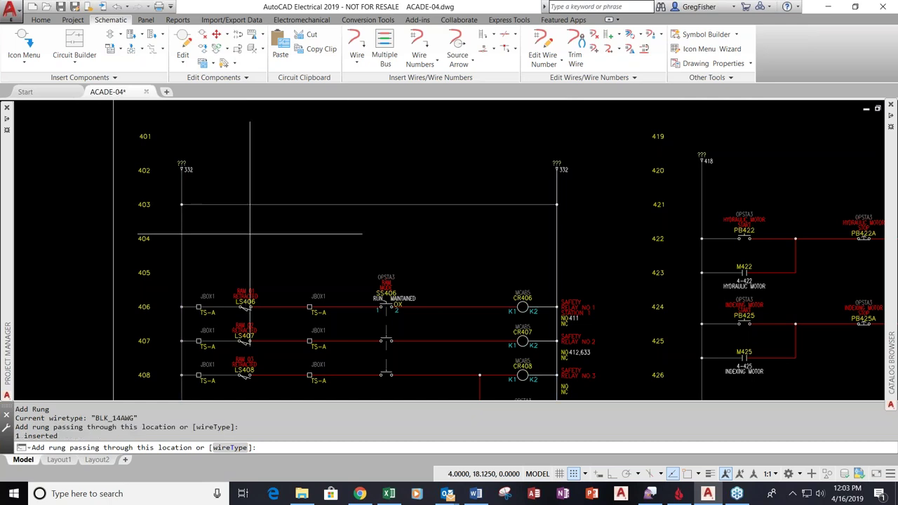
{"action": "left_click", "coordinate": [250, 239]}
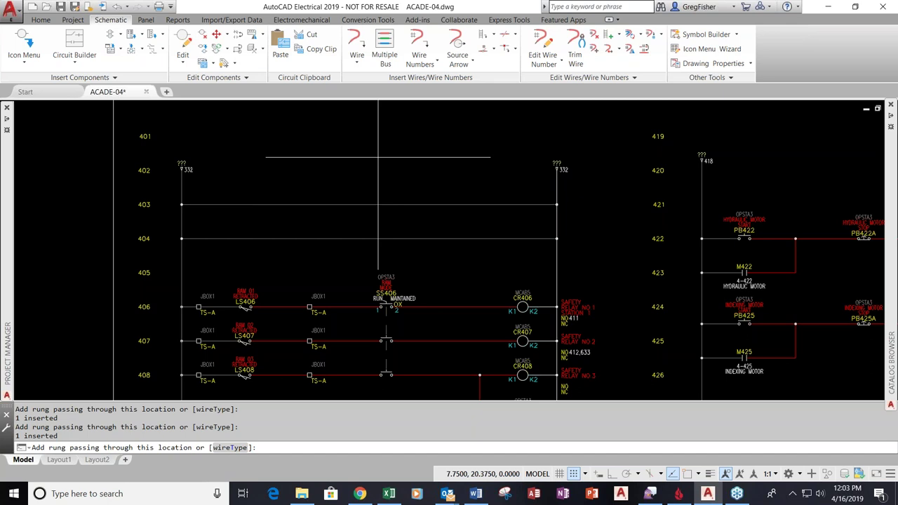
{"action": "key", "text": "Escape"}
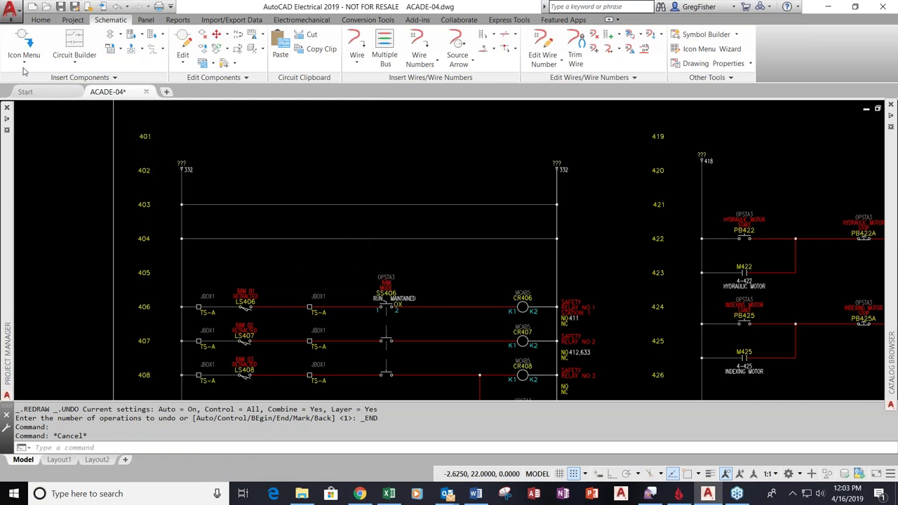
Insert a JIC relay coil on rung 403, aligned above the CR406 coil
{"action": "left_click", "coordinate": [31, 46]}
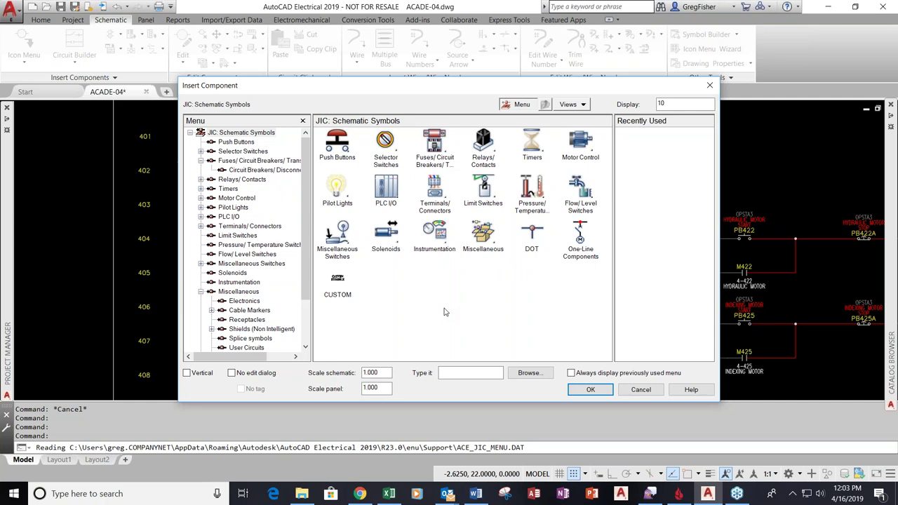
{"action": "left_click", "coordinate": [487, 144]}
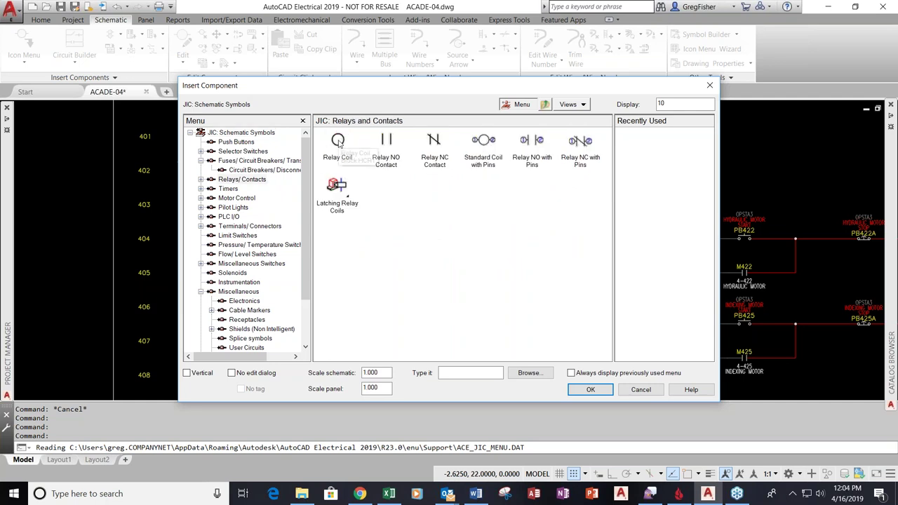
{"action": "left_click", "coordinate": [338, 141]}
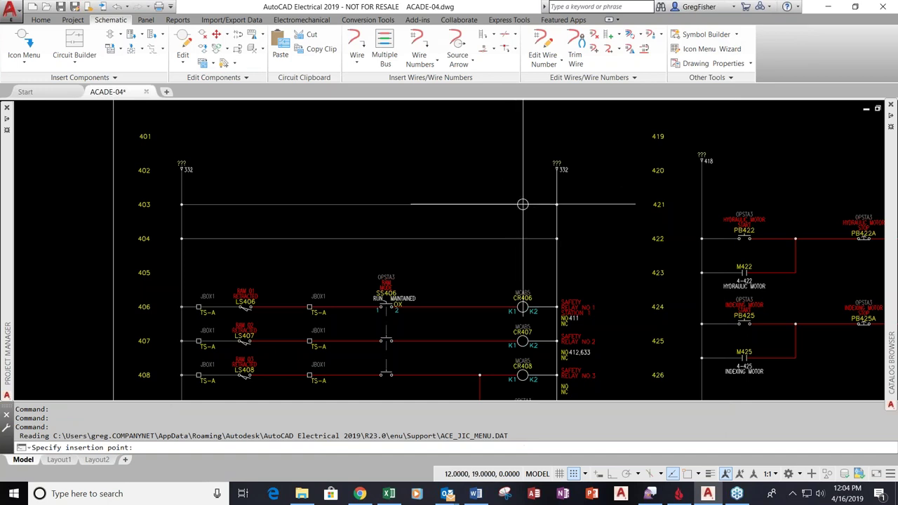
{"action": "left_click", "coordinate": [523, 205]}
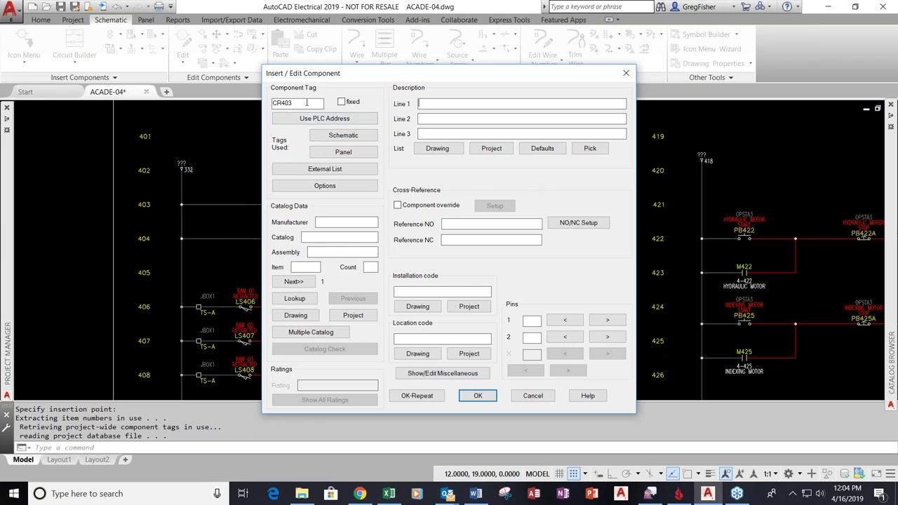
Give the relay coil the default description MASTER CONTROL RELAY
{"action": "double_click", "coordinate": [306, 102]}
{"action": "left_click", "coordinate": [446, 103]}
{"action": "left_click", "coordinate": [540, 150]}
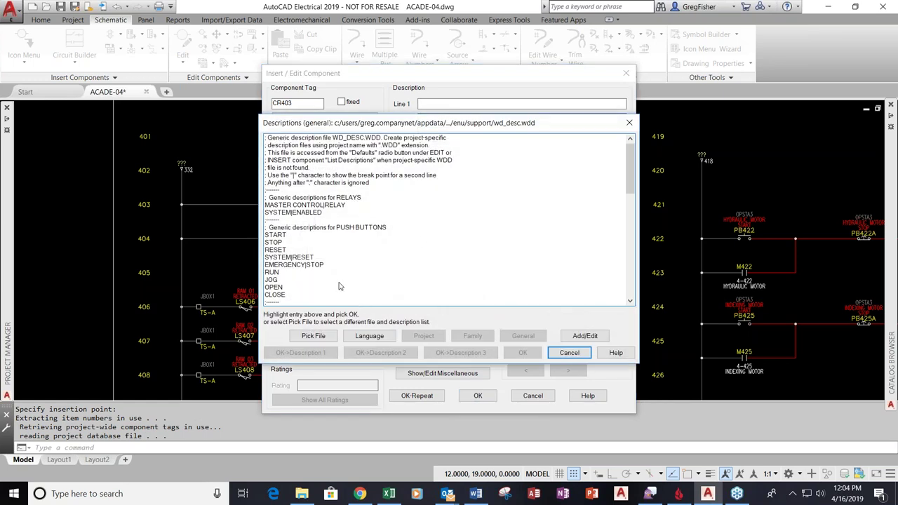
{"action": "left_click", "coordinate": [314, 206]}
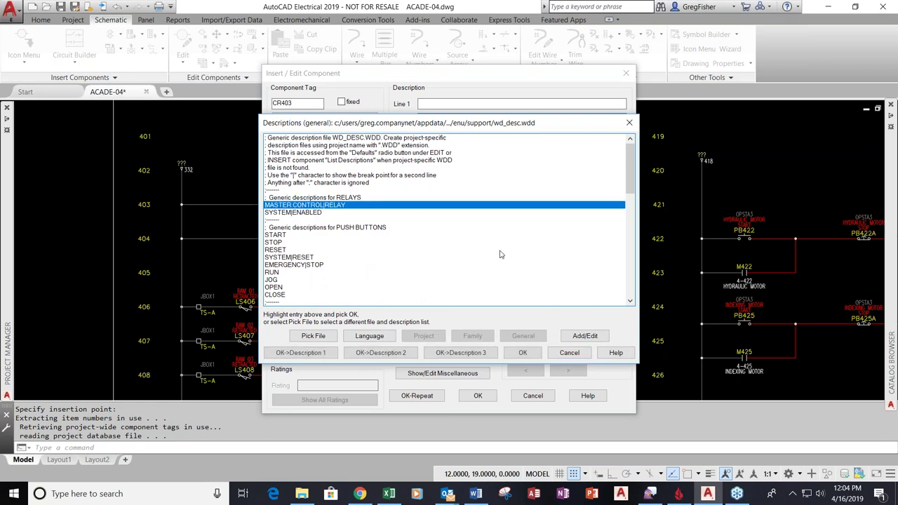
{"action": "left_click", "coordinate": [523, 353]}
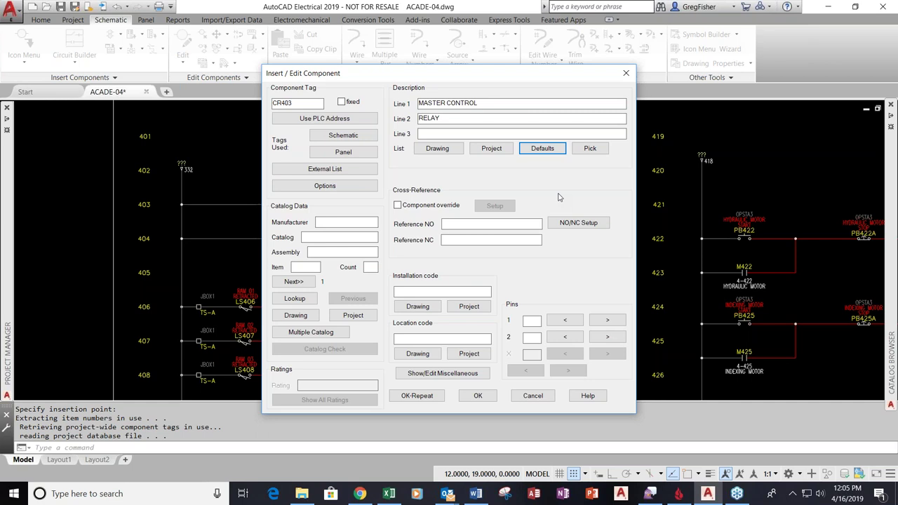
Assign the AB 700-P200A1 control relay from the catalog to the coil and check its catalog and pin values
{"action": "left_click", "coordinate": [301, 301]}
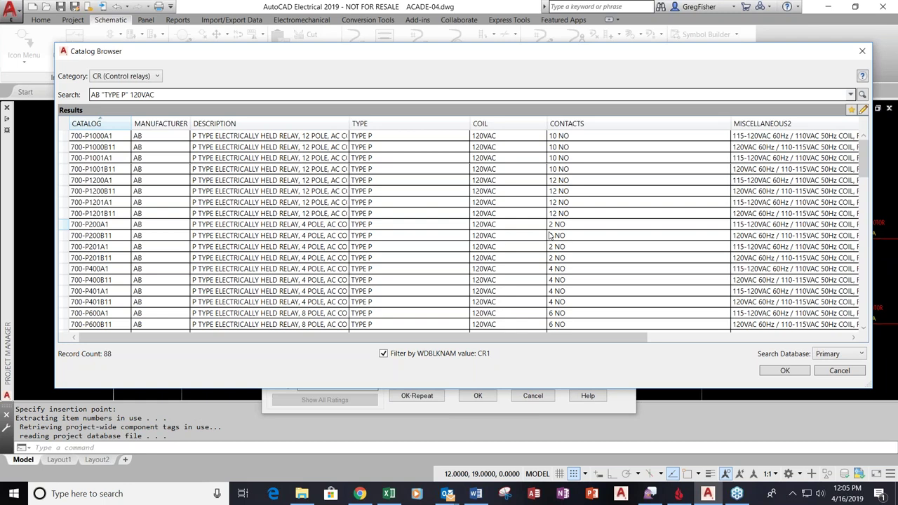
{"action": "left_click", "coordinate": [138, 225]}
{"action": "left_click", "coordinate": [768, 371]}
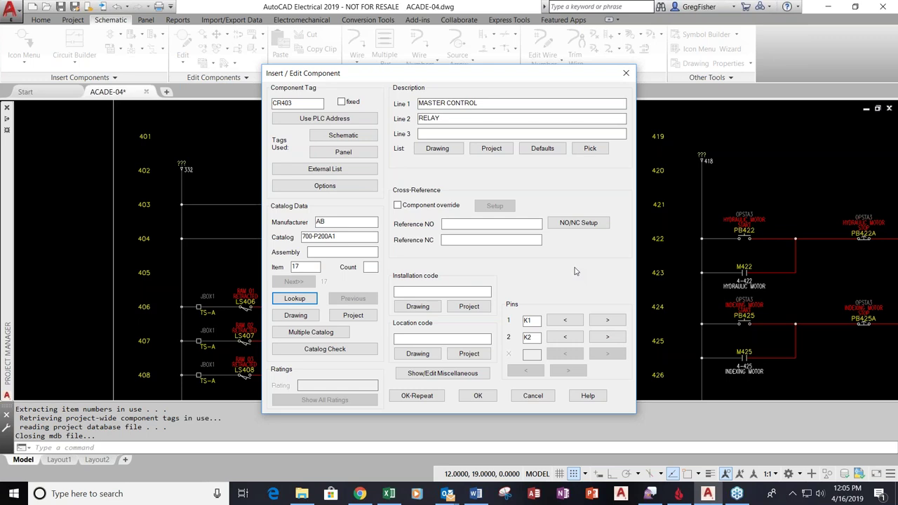
{"action": "double_click", "coordinate": [347, 237]}
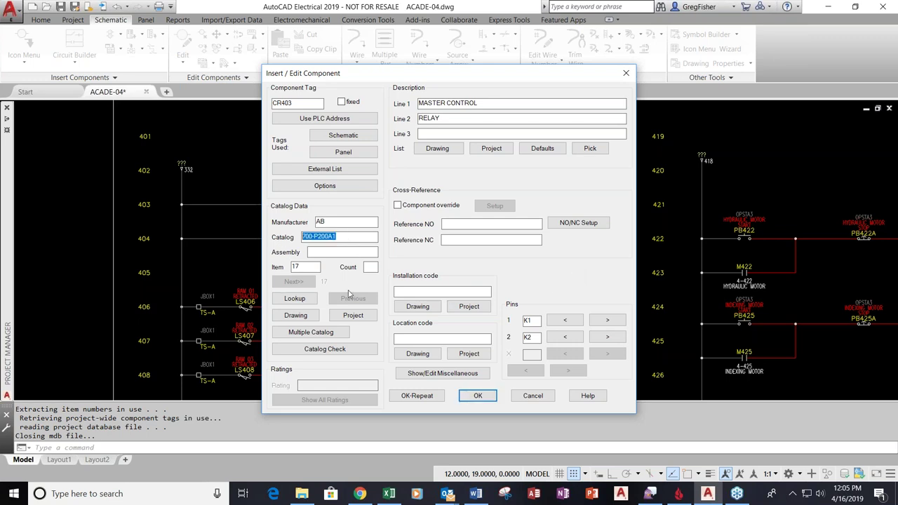
{"action": "left_click", "coordinate": [536, 321]}
{"action": "left_click_drag", "start_coordinate": [536, 321], "coordinate": [511, 329]}
Set the relay coil's location code to MCAB5 from the project's locations and finish the component
{"action": "left_click", "coordinate": [470, 354]}
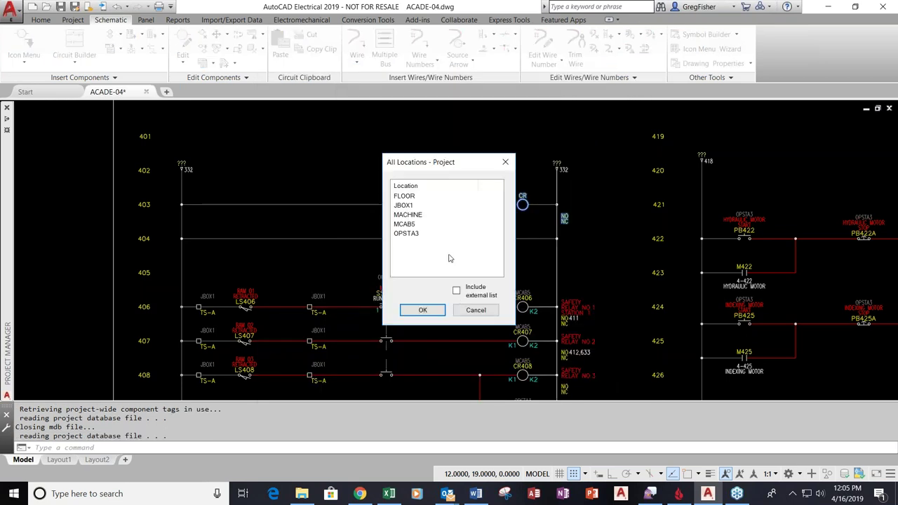
{"action": "left_click", "coordinate": [415, 225]}
{"action": "left_click", "coordinate": [422, 310]}
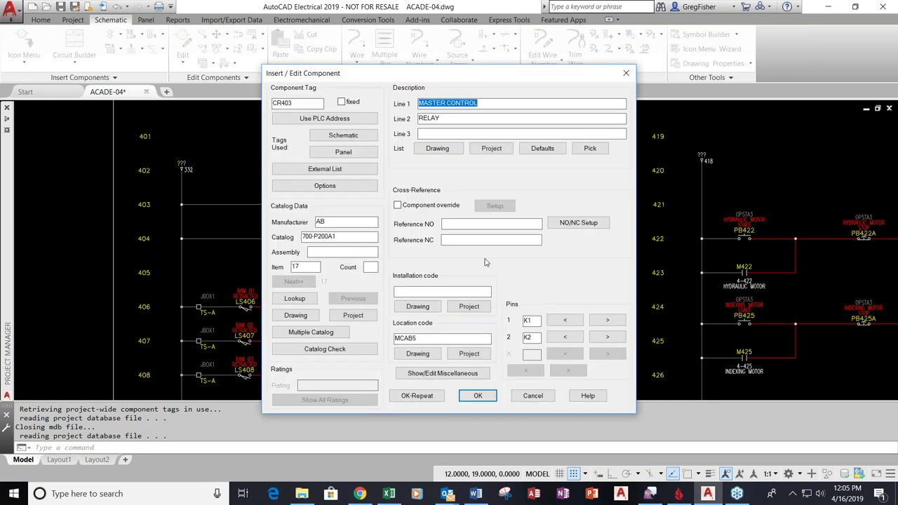
{"action": "left_click", "coordinate": [478, 395]}
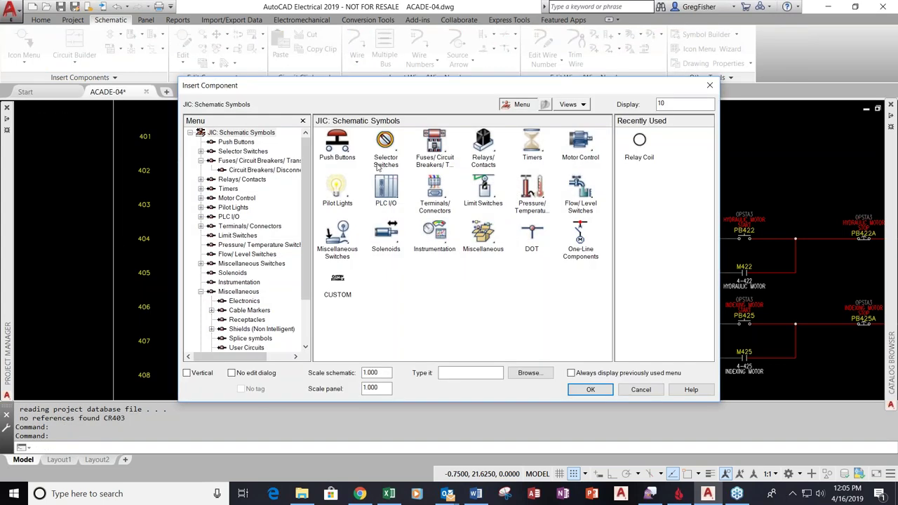
Insert a normally open push button on rung 403, aligned above LS406, with the default description START
{"action": "left_click", "coordinate": [345, 147]}
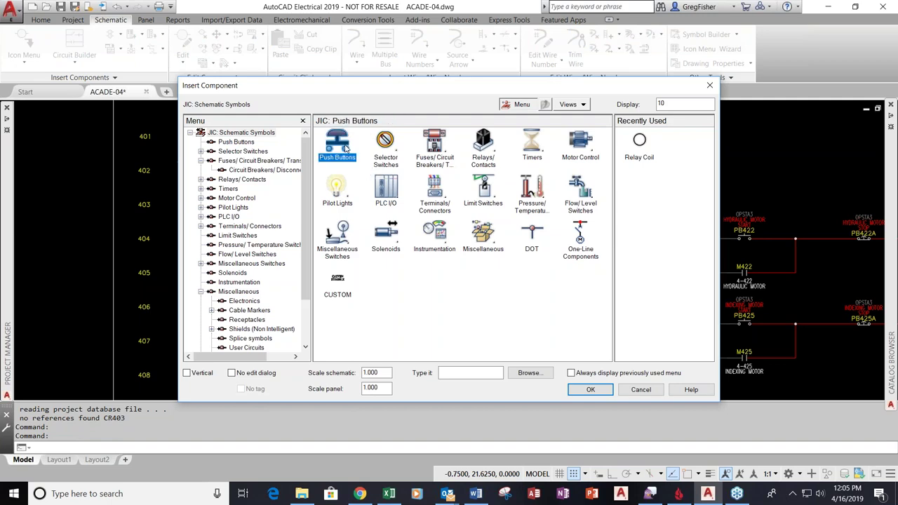
{"action": "left_click", "coordinate": [340, 146]}
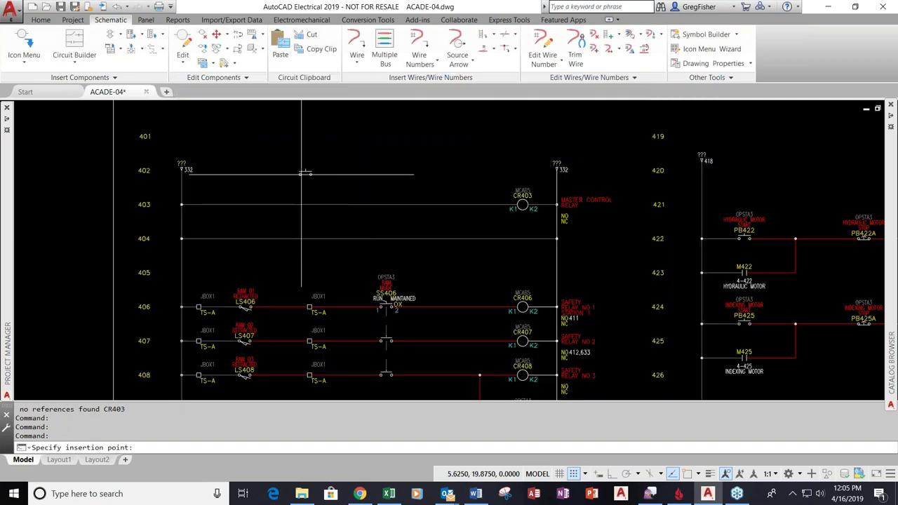
{"action": "left_click", "coordinate": [245, 204]}
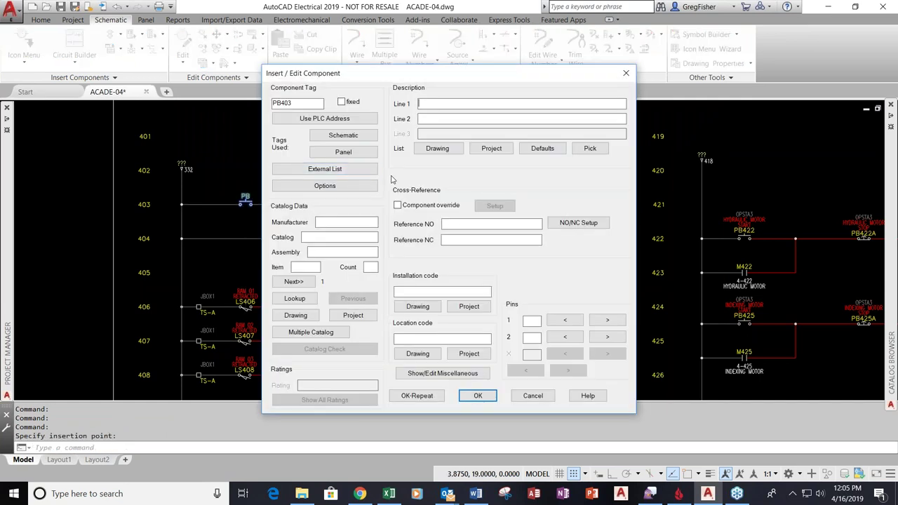
{"action": "left_click", "coordinate": [539, 150]}
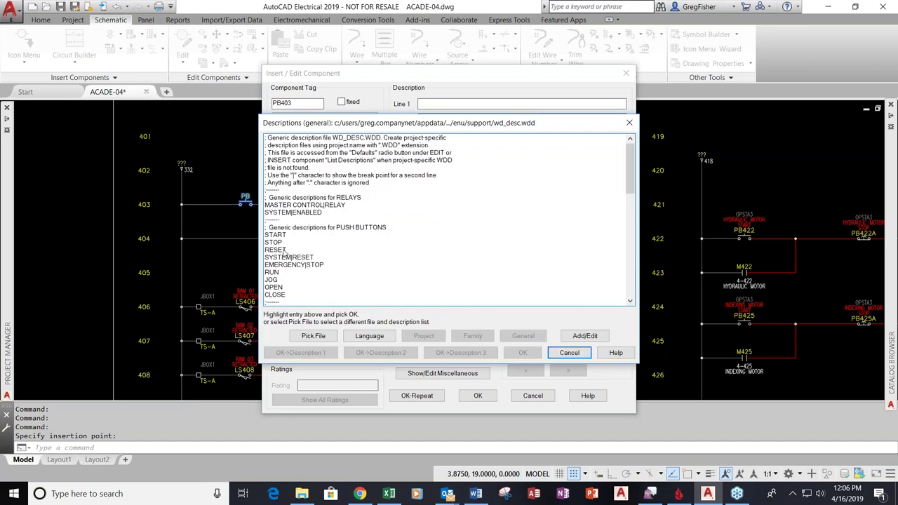
{"action": "left_click", "coordinate": [283, 236]}
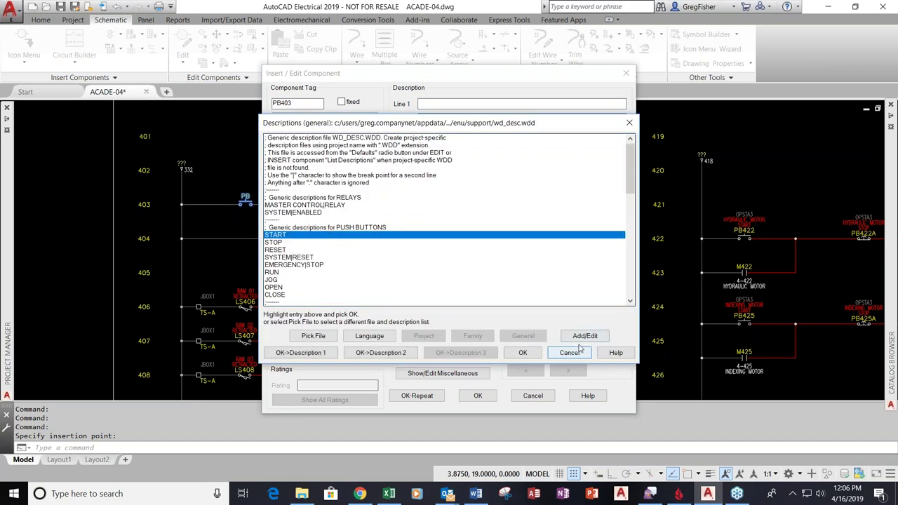
{"action": "left_click", "coordinate": [523, 353]}
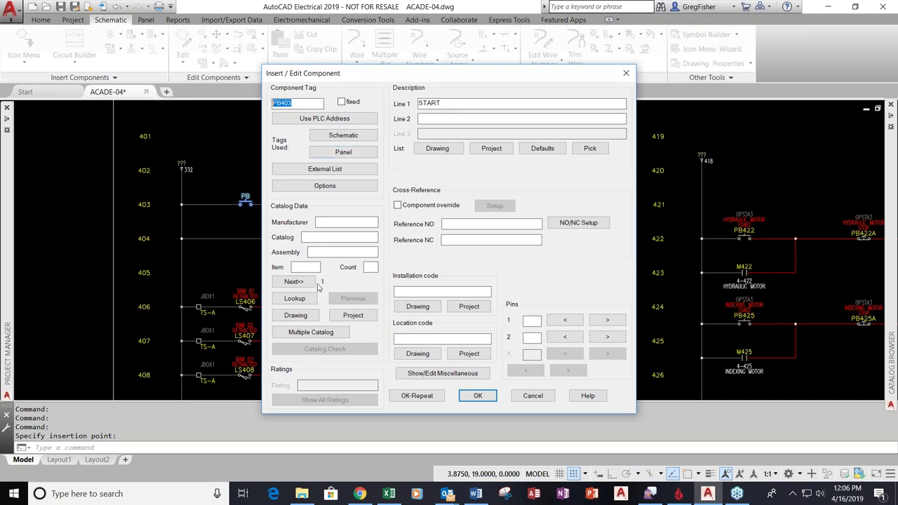
Assign the AB catalog part 800H-BR6A to the push button and set its location code to MCAB5
{"action": "left_click", "coordinate": [306, 303]}
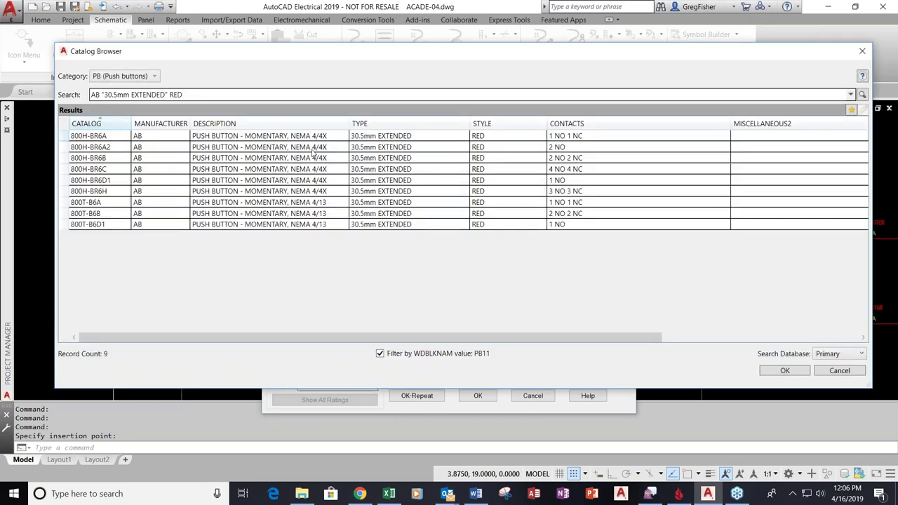
{"action": "left_click", "coordinate": [314, 137]}
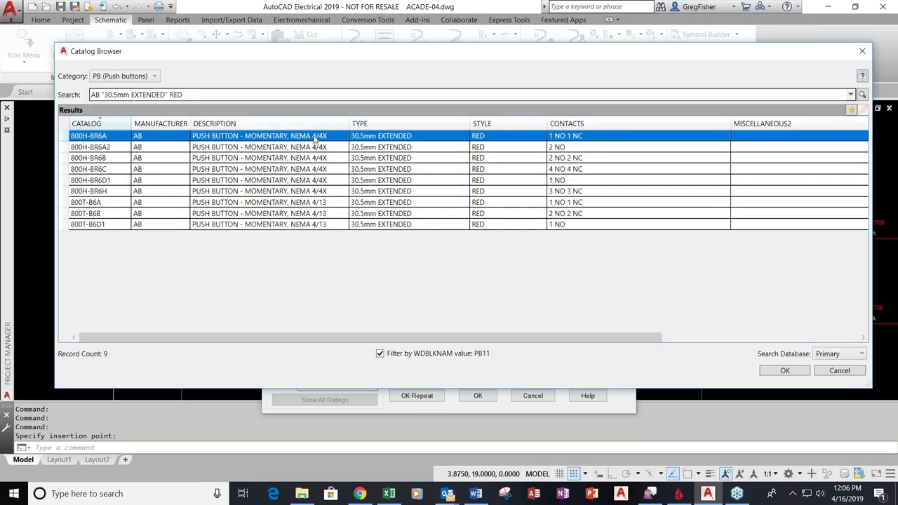
{"action": "left_click", "coordinate": [771, 370]}
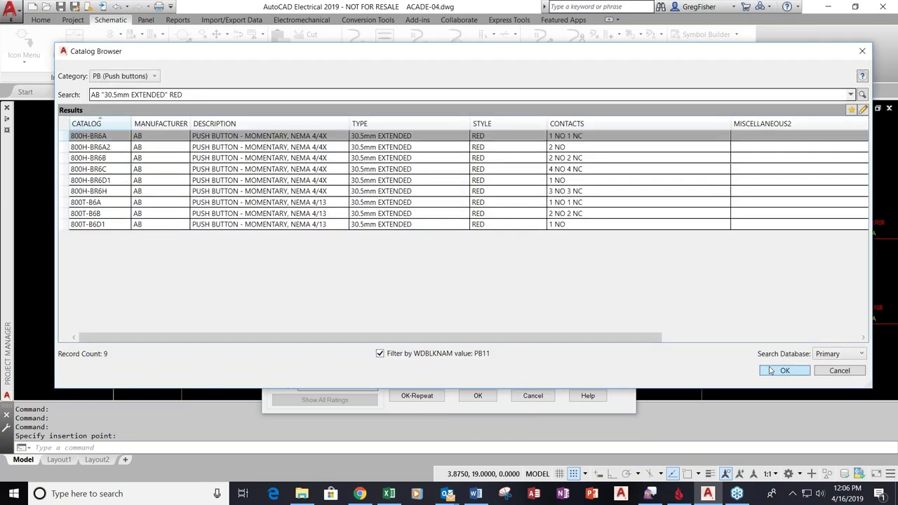
{"action": "left_click", "coordinate": [463, 357]}
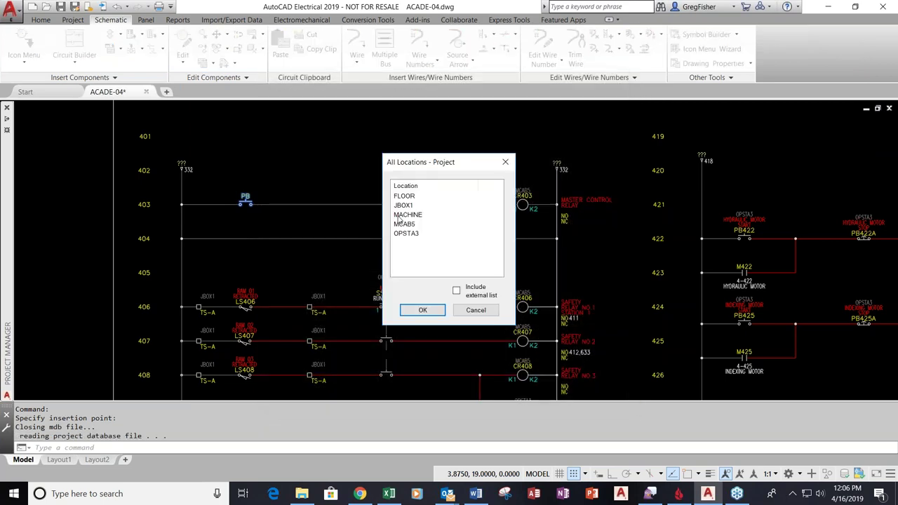
{"action": "left_click", "coordinate": [400, 226]}
{"action": "left_click", "coordinate": [424, 311]}
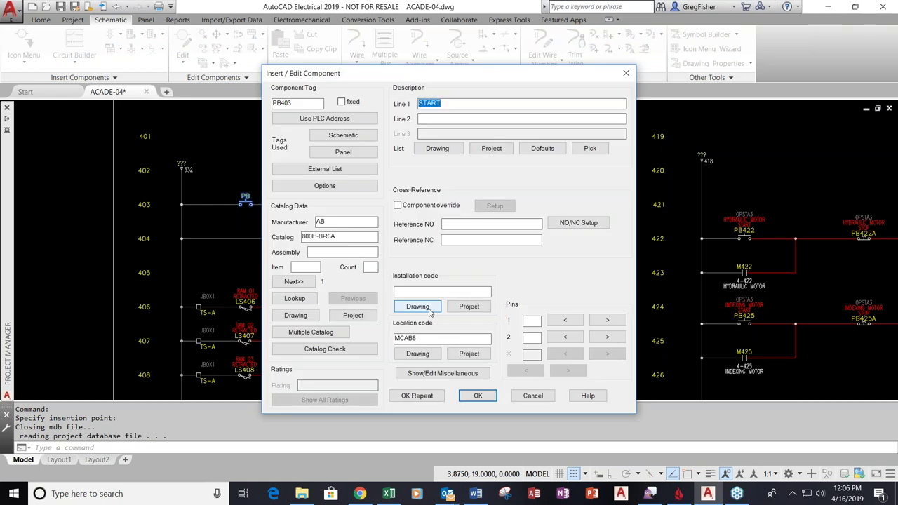
Set the push button's pins 1 and 2 to 12 and 14 and finish the component
{"action": "left_click", "coordinate": [533, 321]}
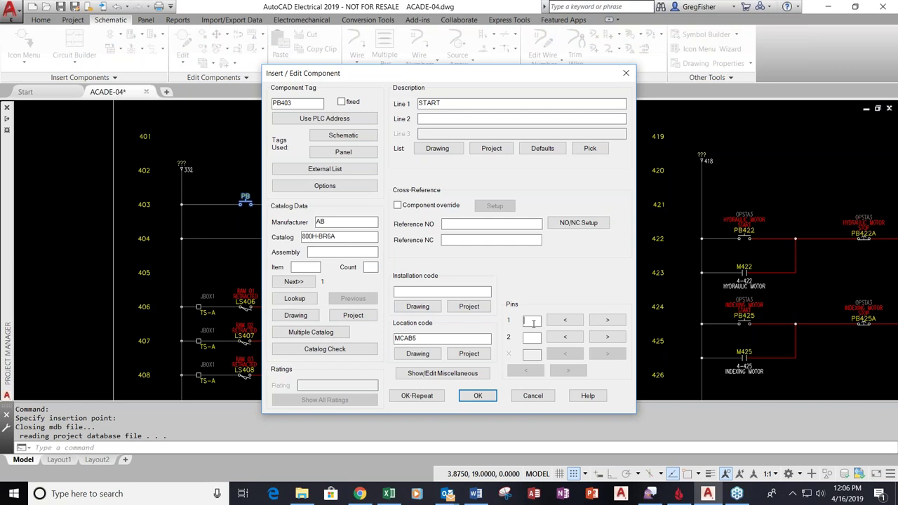
{"action": "type", "text": "12"}
{"action": "type", "text": "14"}
{"action": "left_click", "coordinate": [477, 397]}
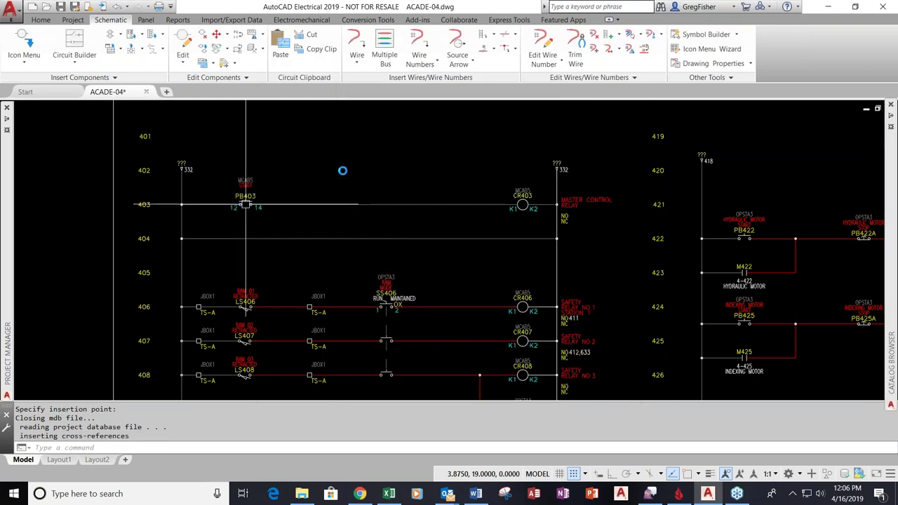
Insert a normally closed push button on rung 403, aligned above SS406, keeping the suggested tag and leaving its catalog data blank
{"action": "left_click", "coordinate": [24, 43]}
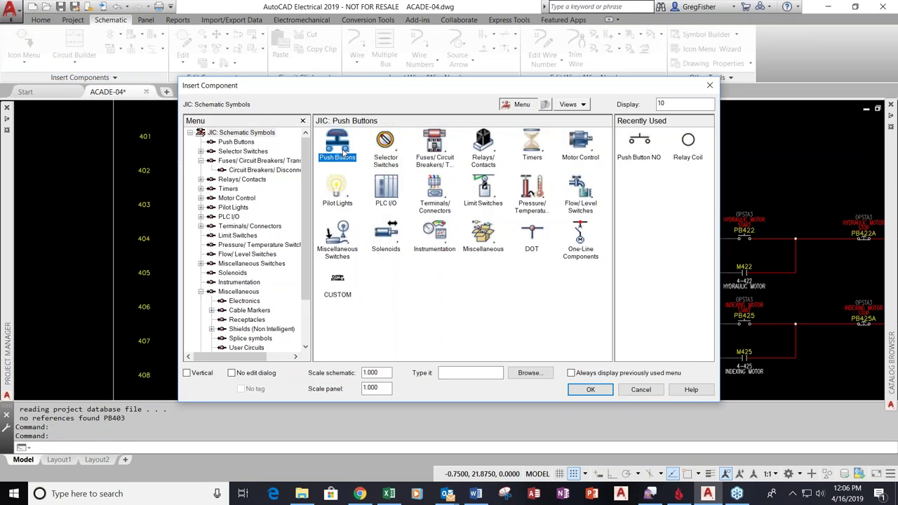
{"action": "left_click", "coordinate": [343, 152]}
{"action": "left_click", "coordinate": [386, 143]}
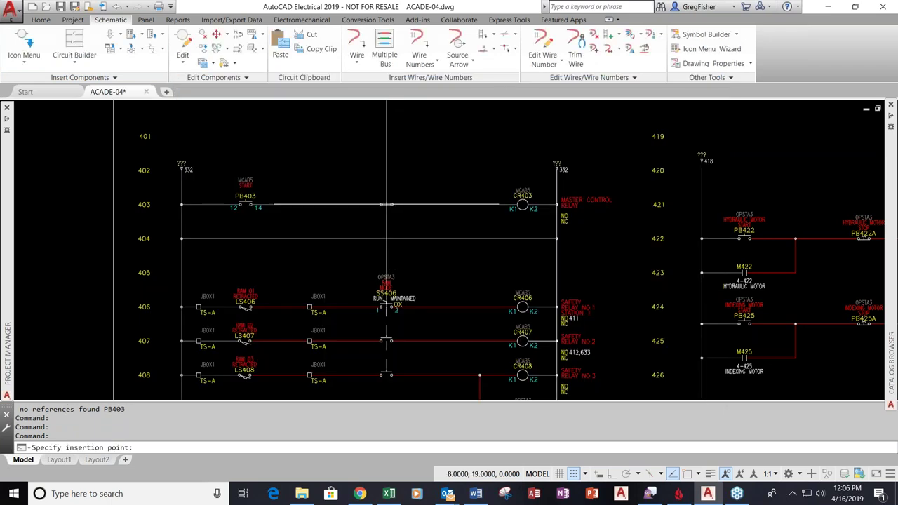
{"action": "left_click", "coordinate": [387, 204]}
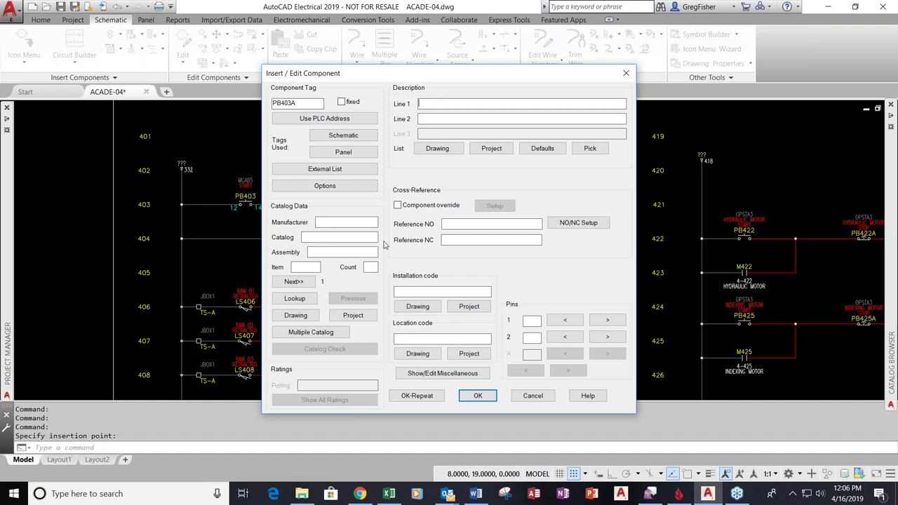
{"action": "left_click", "coordinate": [476, 396]}
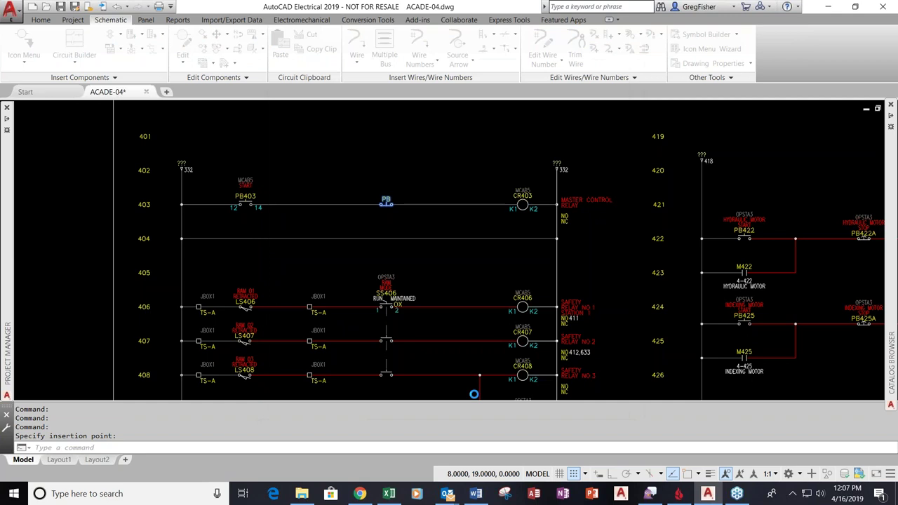
{"action": "scroll", "coordinate": [364, 208], "scroll_direction": "up", "scroll_amount": 4}
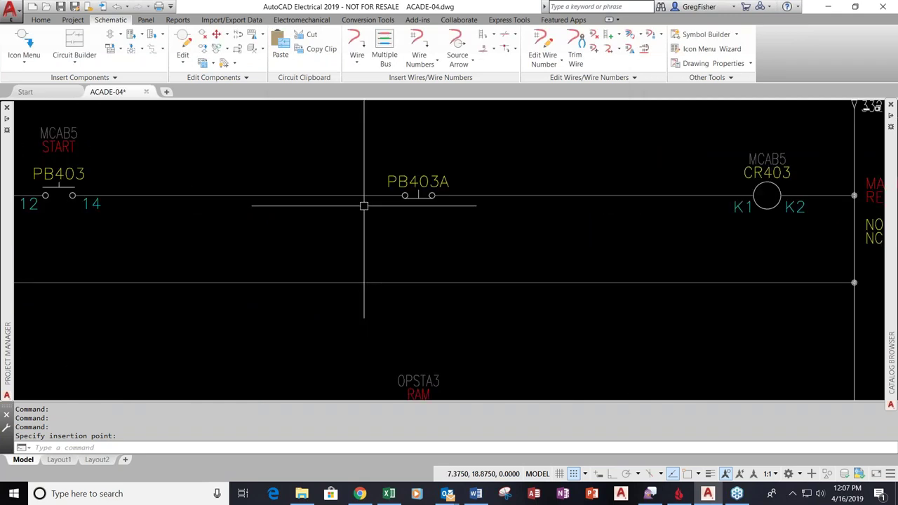
{"action": "left_click", "coordinate": [419, 185]}
Draw two vertical wires joining rungs 403 and 404, one on each side of the normally closed push button
{"action": "scroll", "coordinate": [396, 227], "scroll_direction": "down", "scroll_amount": 2}
{"action": "middle_click_drag", "start_coordinate": [388, 225], "coordinate": [421, 207]}
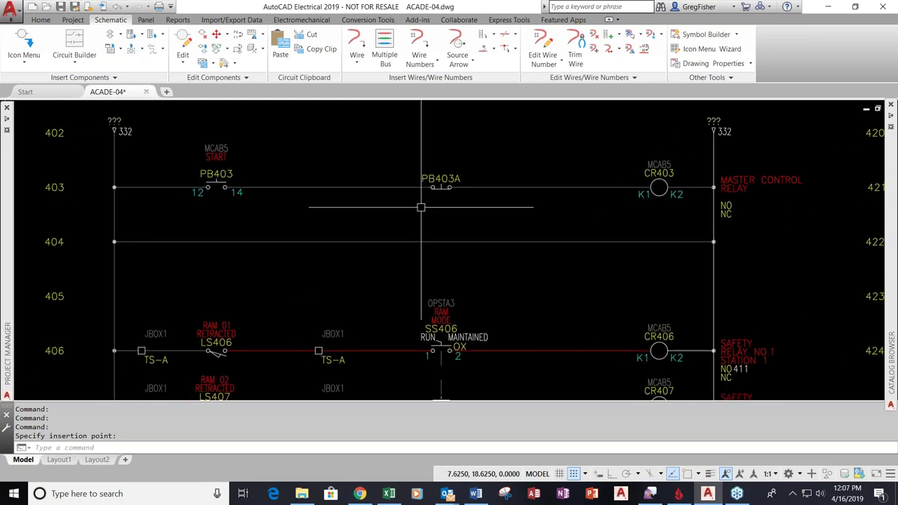
{"action": "left_click", "coordinate": [357, 43]}
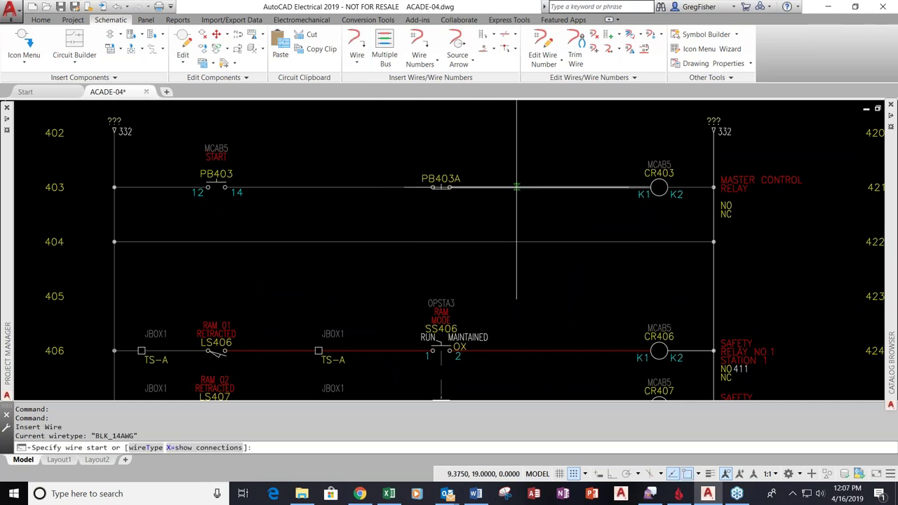
{"action": "left_click", "coordinate": [517, 188]}
{"action": "left_click", "coordinate": [517, 241]}
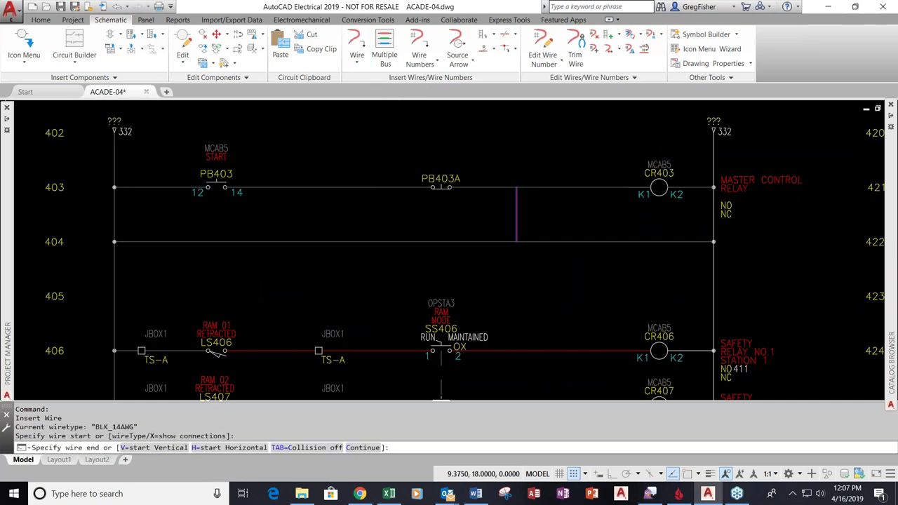
{"action": "left_click", "coordinate": [339, 188]}
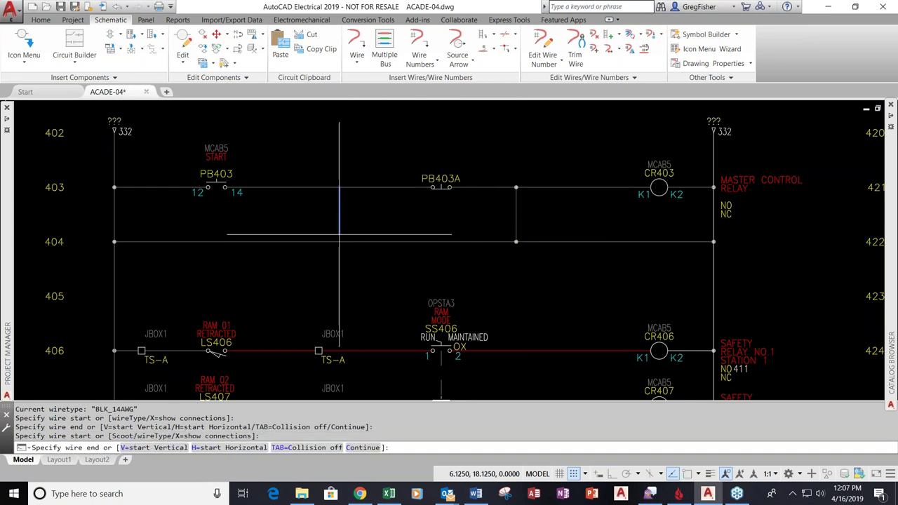
{"action": "left_click", "coordinate": [339, 241]}
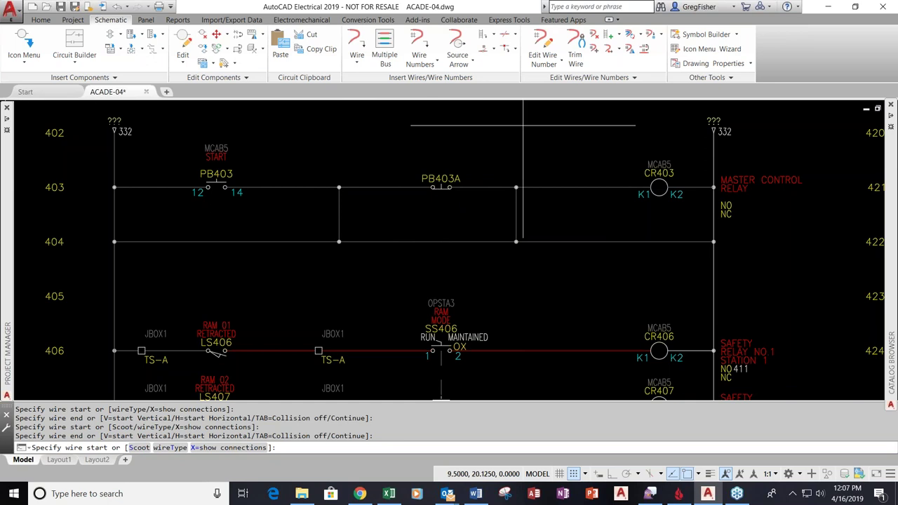
Trim away the section of the rung 404 wire between the two vertical wires
{"action": "left_click", "coordinate": [576, 49]}
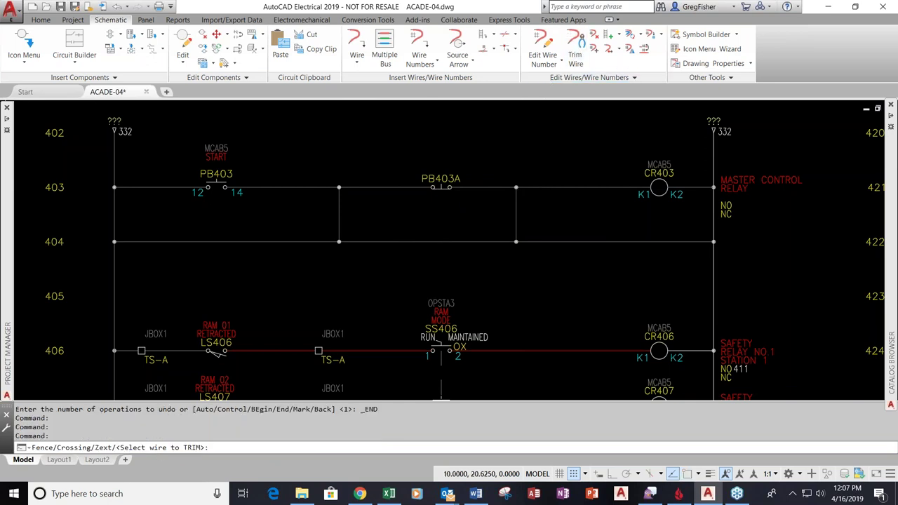
{"action": "left_click", "coordinate": [414, 241]}
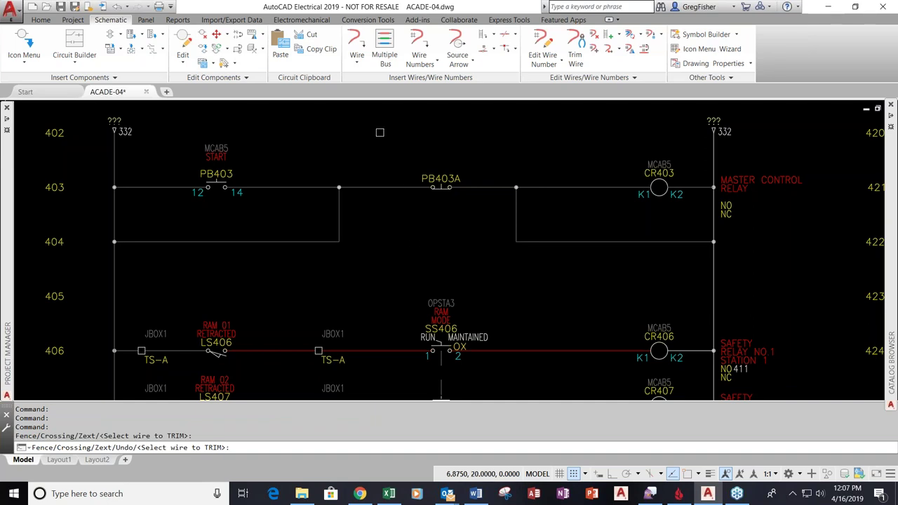
{"action": "key", "text": "Return"}
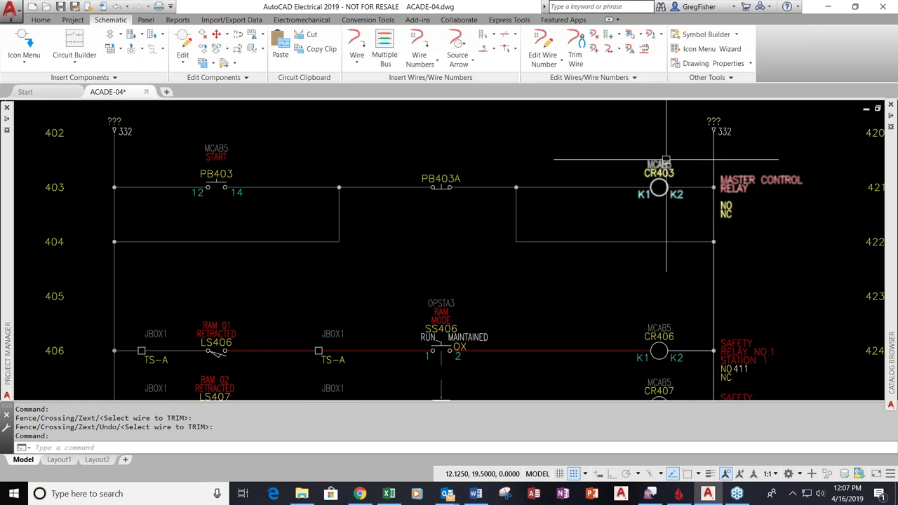
Insert a Relay NO Contact on rung 404, aligned directly below the START push button
{"action": "left_click", "coordinate": [24, 44]}
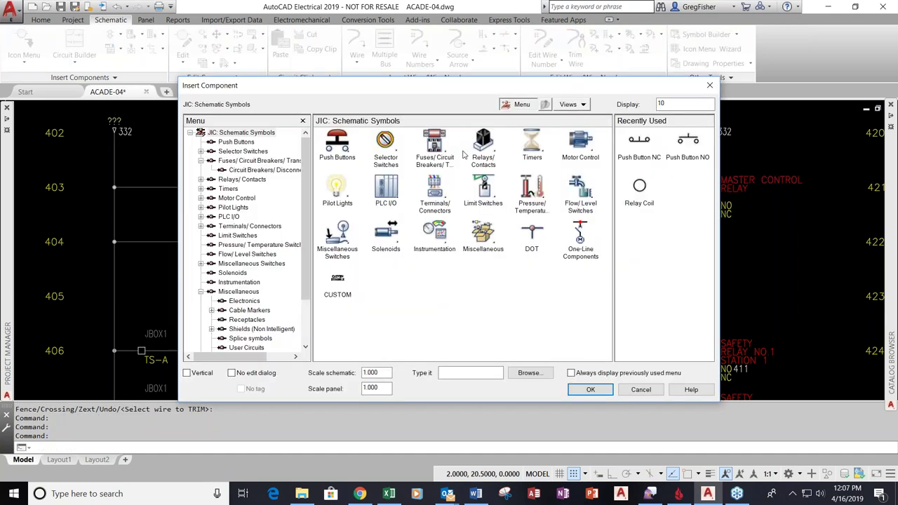
{"action": "left_click", "coordinate": [480, 147]}
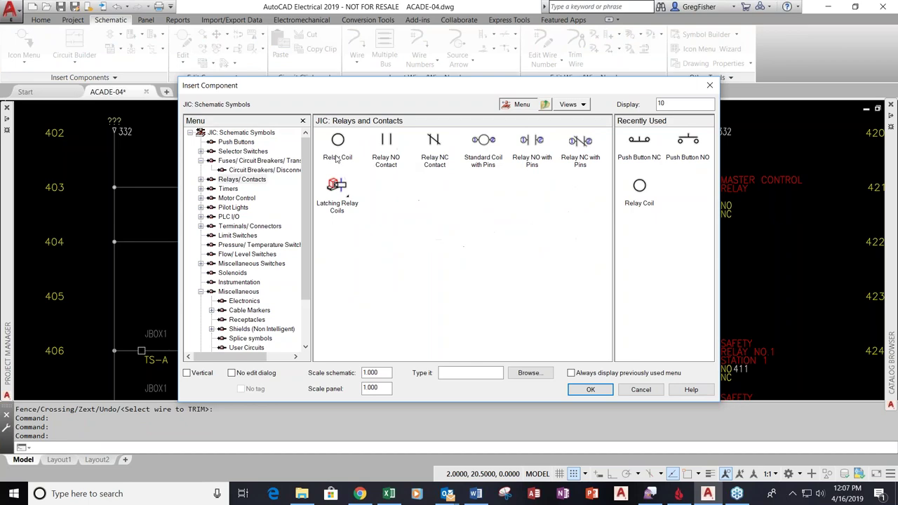
{"action": "left_click", "coordinate": [386, 143]}
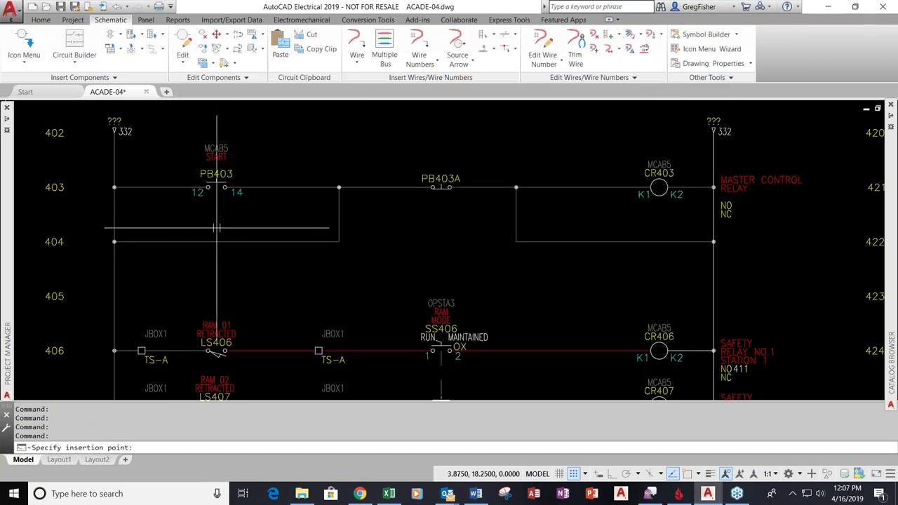
{"action": "left_click", "coordinate": [217, 242]}
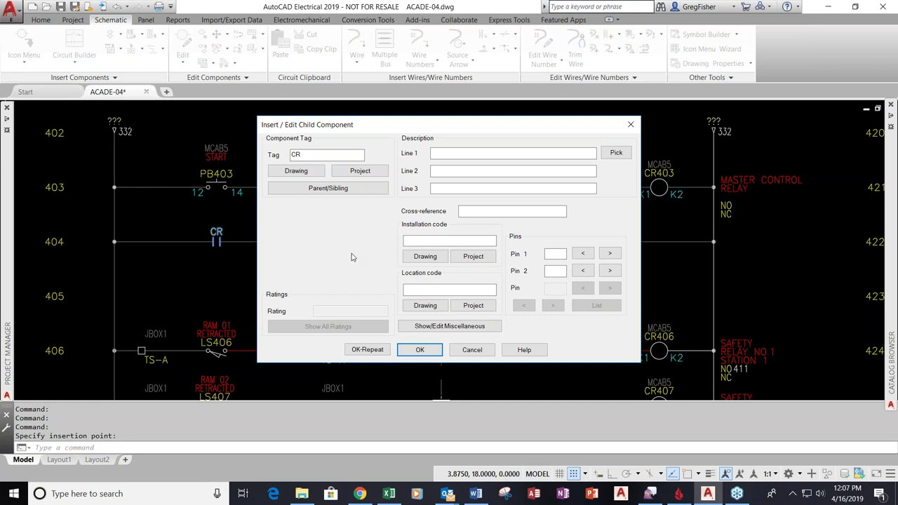
Link the new contact to its parent coil CR403 on rung 403 and finish the child component
{"action": "double_click", "coordinate": [307, 154]}
{"action": "left_click", "coordinate": [326, 190]}
{"action": "left_click", "coordinate": [659, 187]}
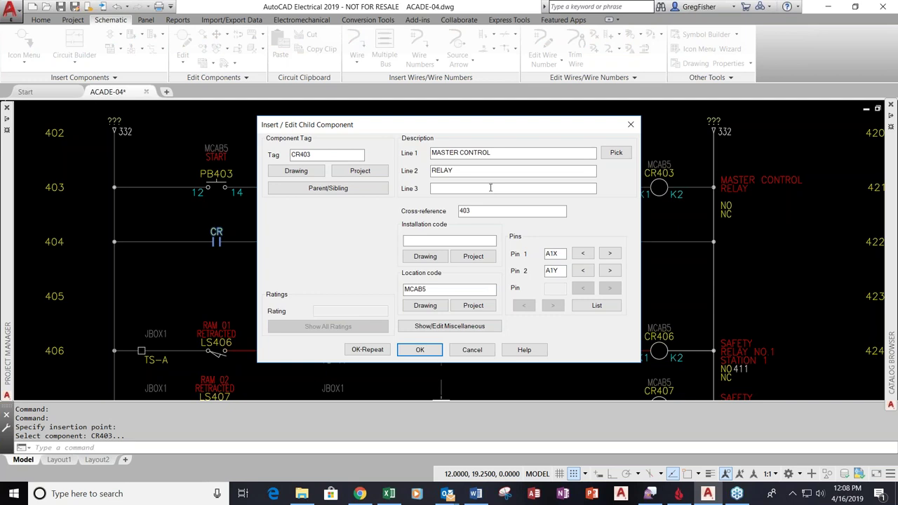
{"action": "left_click_drag", "start_coordinate": [483, 212], "coordinate": [446, 216]}
{"action": "left_click", "coordinate": [420, 350]}
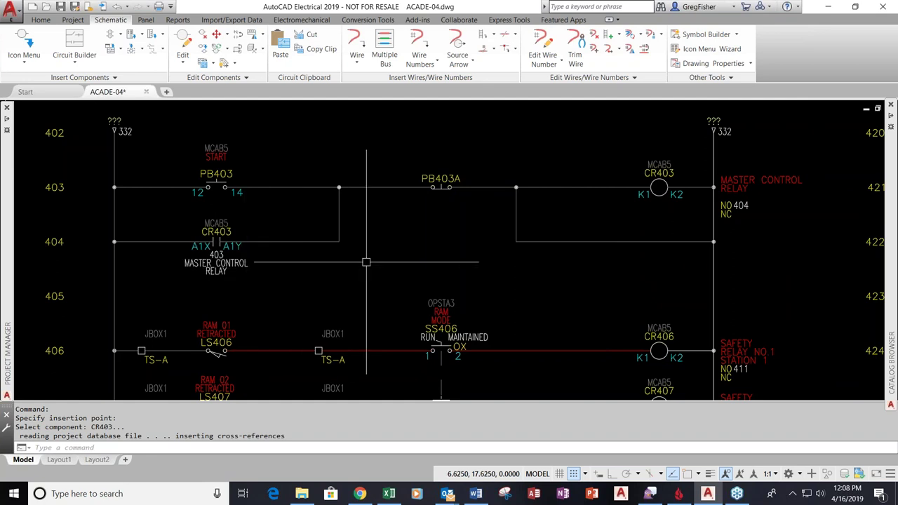
Insert a Green Standard pilot light on rung 404 below coil CR403, keeping the suggested tag and leaving its catalog data blank
{"action": "key", "text": "space"}
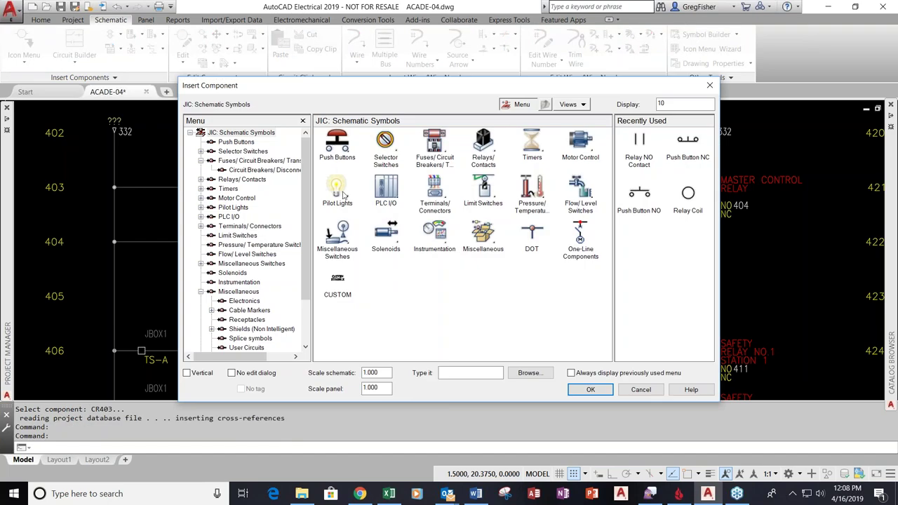
{"action": "left_click", "coordinate": [343, 196]}
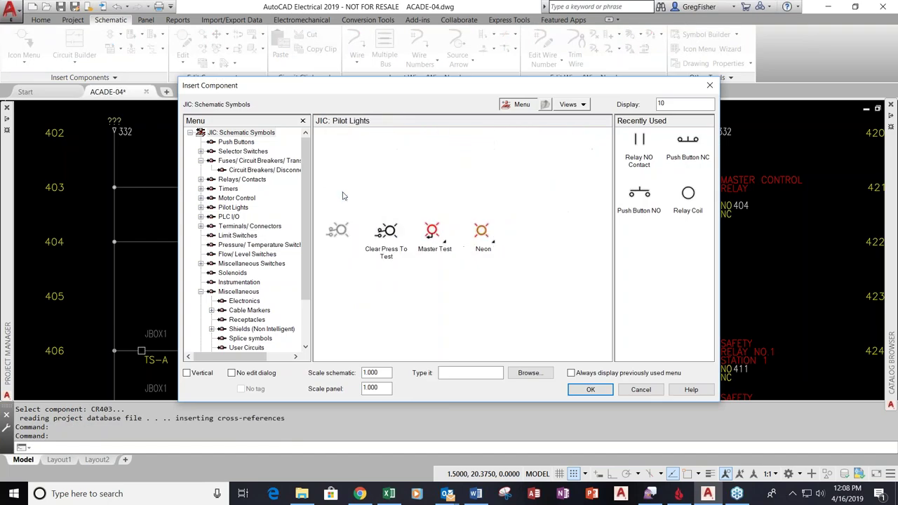
{"action": "left_click", "coordinate": [340, 193]}
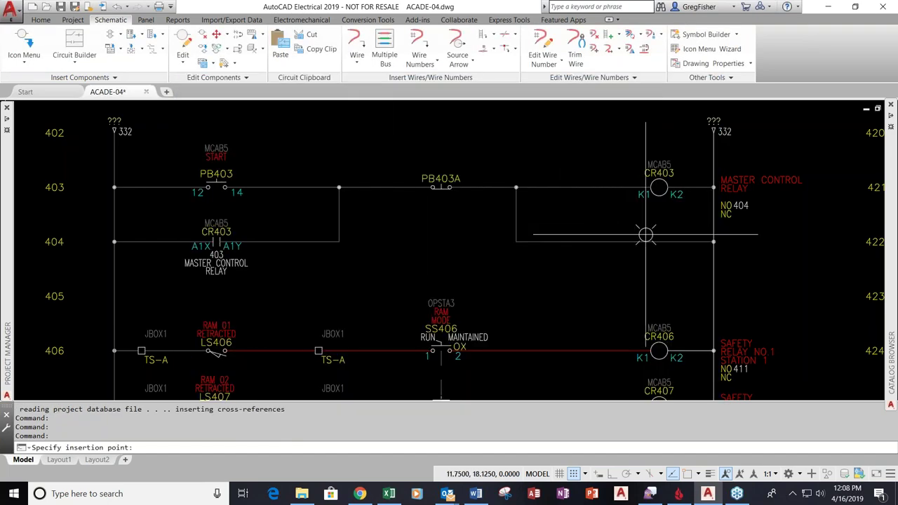
{"action": "left_click", "coordinate": [659, 235]}
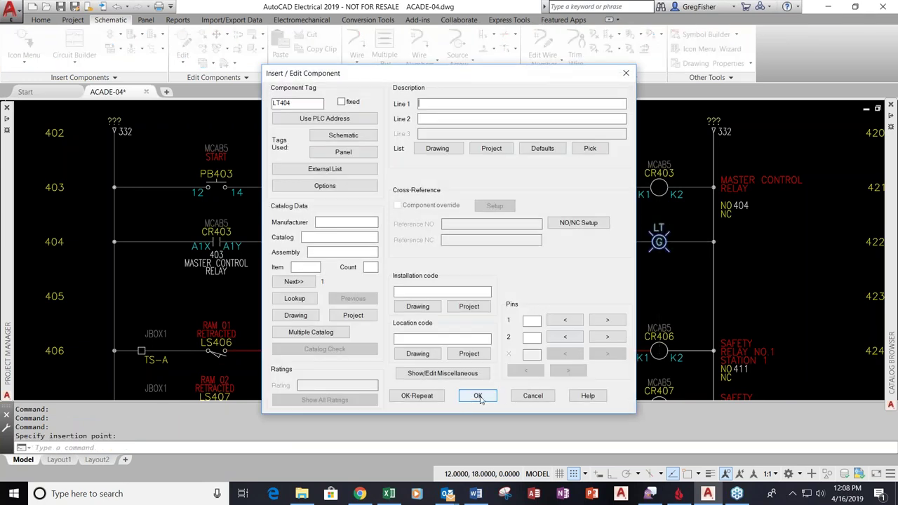
{"action": "left_click", "coordinate": [481, 396]}
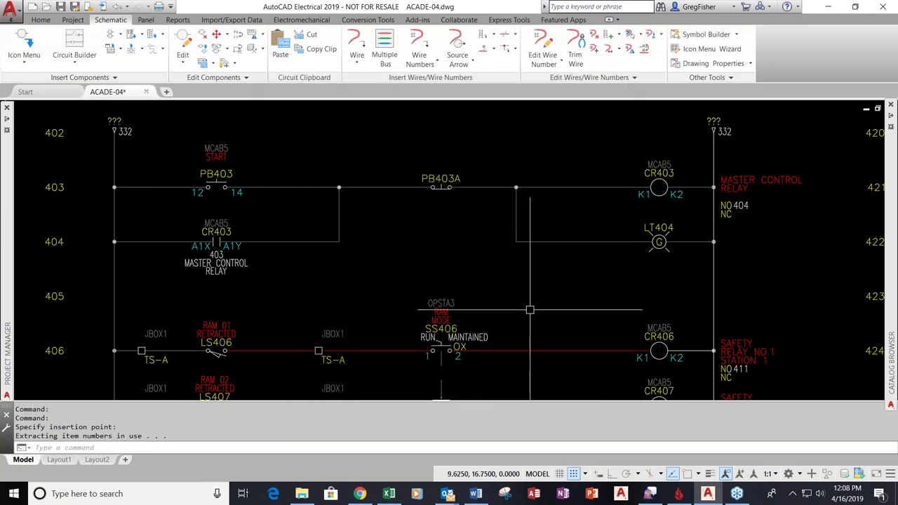
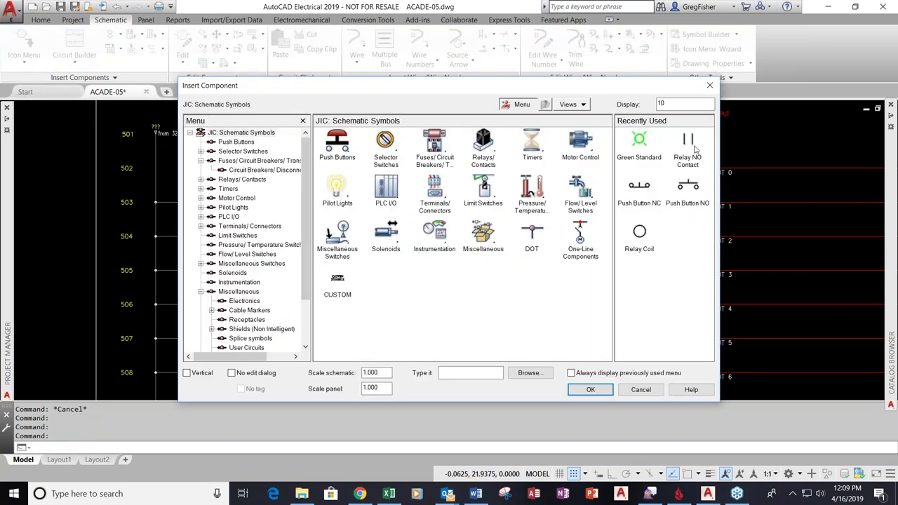
Insert a Relay NO Contact on rung 503 of ACADE-05 and assign it to master control relay CR403 from the project's component list
{"action": "left_click", "coordinate": [695, 148]}
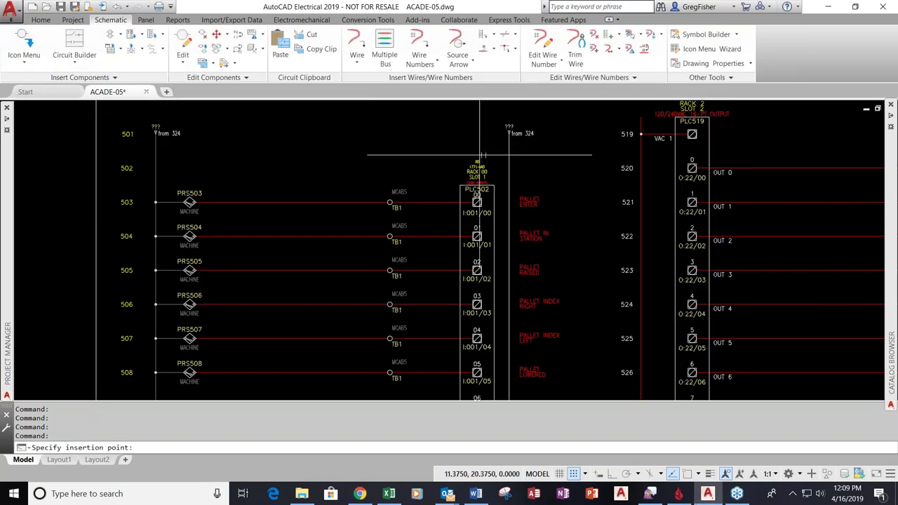
{"action": "left_click", "coordinate": [292, 202]}
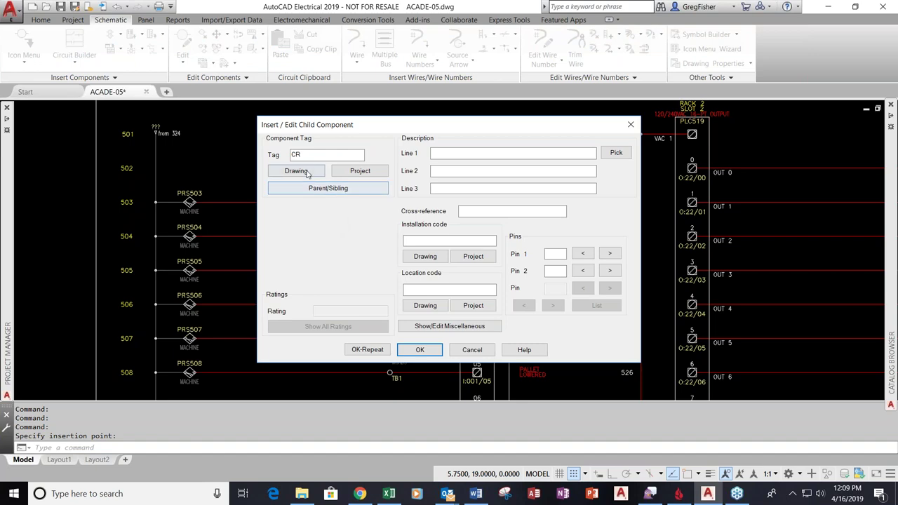
{"action": "left_click", "coordinate": [360, 174]}
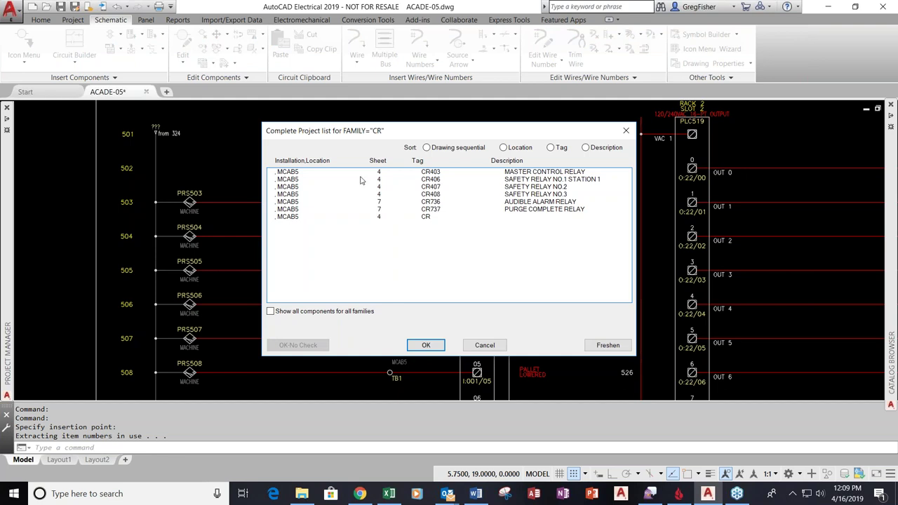
{"action": "left_click", "coordinate": [453, 173]}
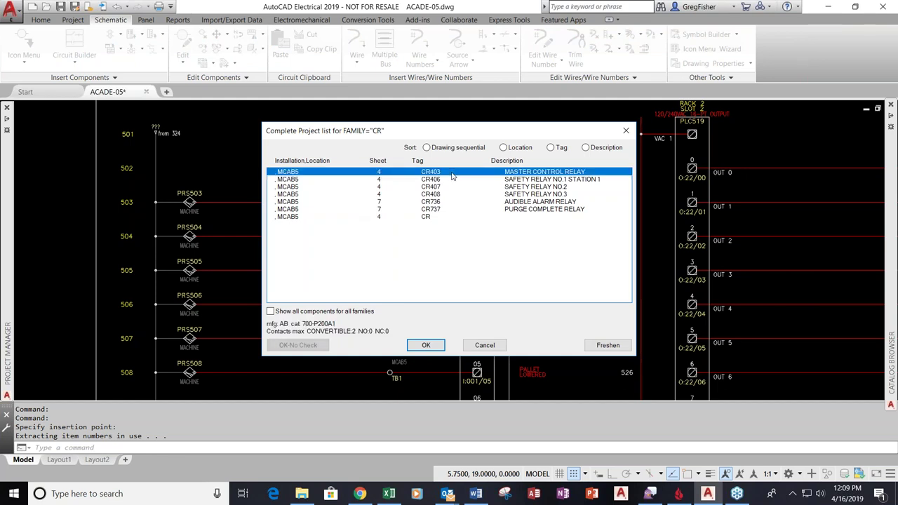
{"action": "left_click", "coordinate": [425, 345]}
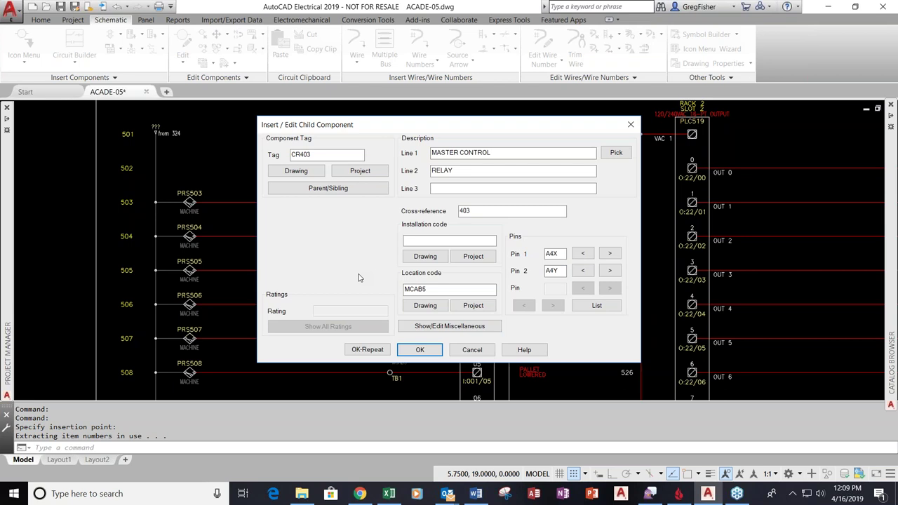
{"action": "double_click", "coordinate": [515, 211]}
{"action": "left_click", "coordinate": [431, 352]}
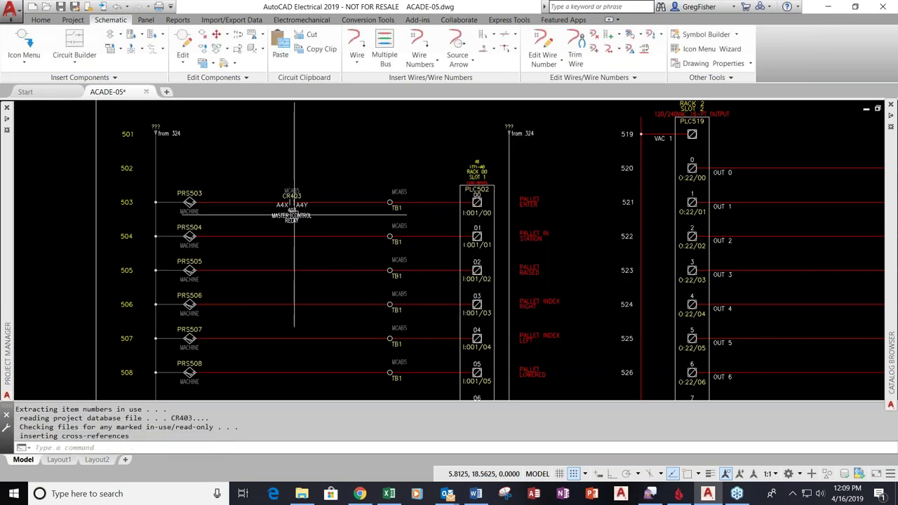
Return to the previous project drawing, ACADE-04, with the AEPREV command
{"action": "scroll", "coordinate": [294, 215], "scroll_direction": "up", "scroll_amount": 4}
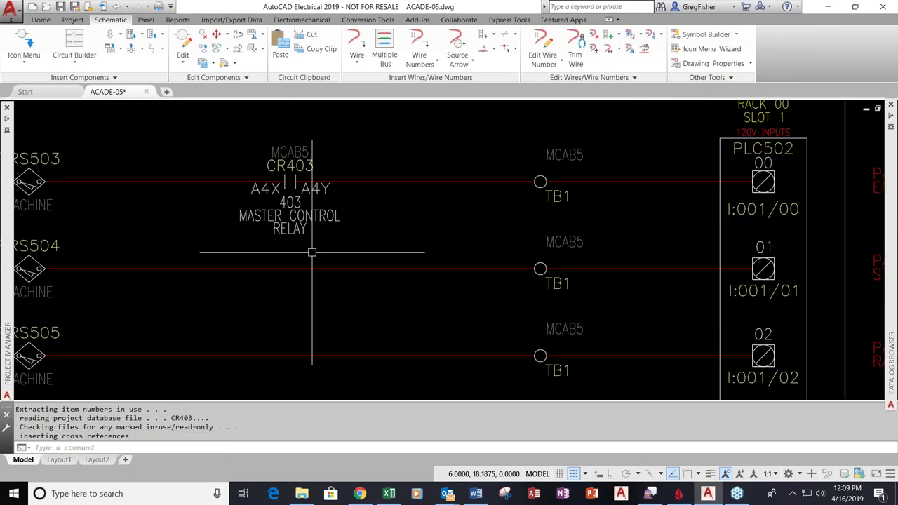
{"action": "scroll", "coordinate": [312, 252], "scroll_direction": "down", "scroll_amount": 2}
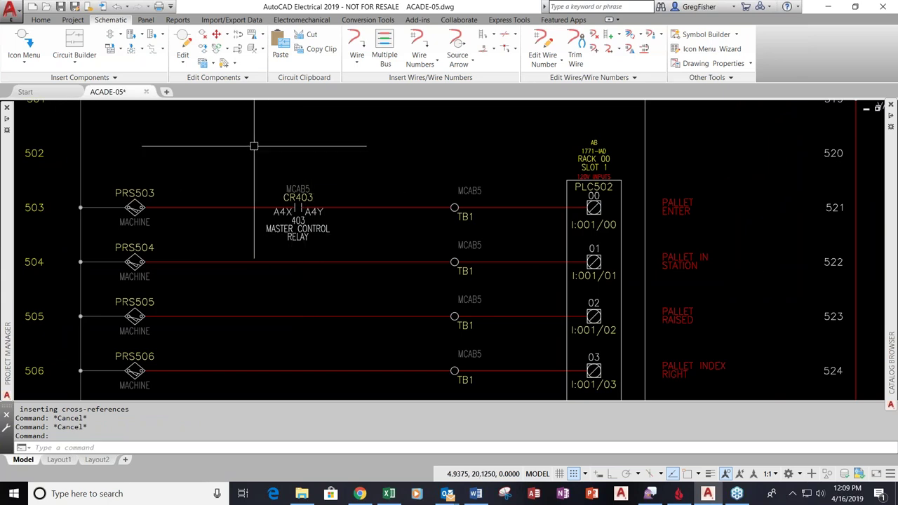
{"action": "type", "text": "AEPREV"}
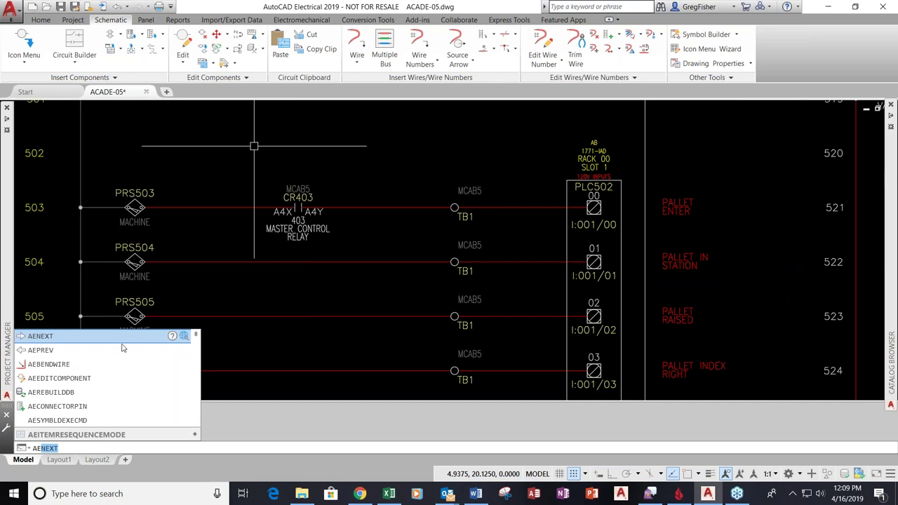
{"action": "left_click", "coordinate": [122, 349]}
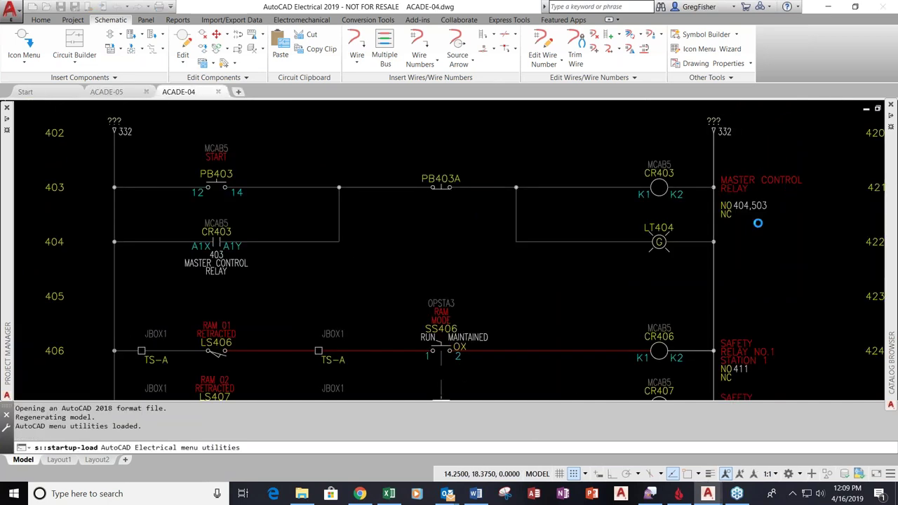
Try to insert another Relay NO Contact on rung 404 and link it to parent coil CR403 on rung 403
{"action": "key", "text": "Escape"}
{"action": "key", "text": "Escape"}
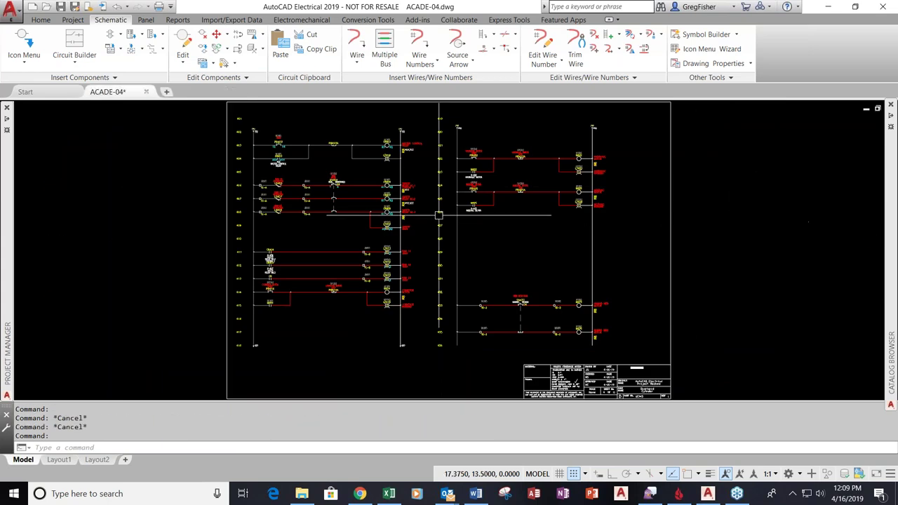
{"action": "scroll", "coordinate": [311, 146], "scroll_direction": "up", "scroll_amount": 4}
{"action": "middle_click_drag", "start_coordinate": [313, 152], "coordinate": [348, 207]}
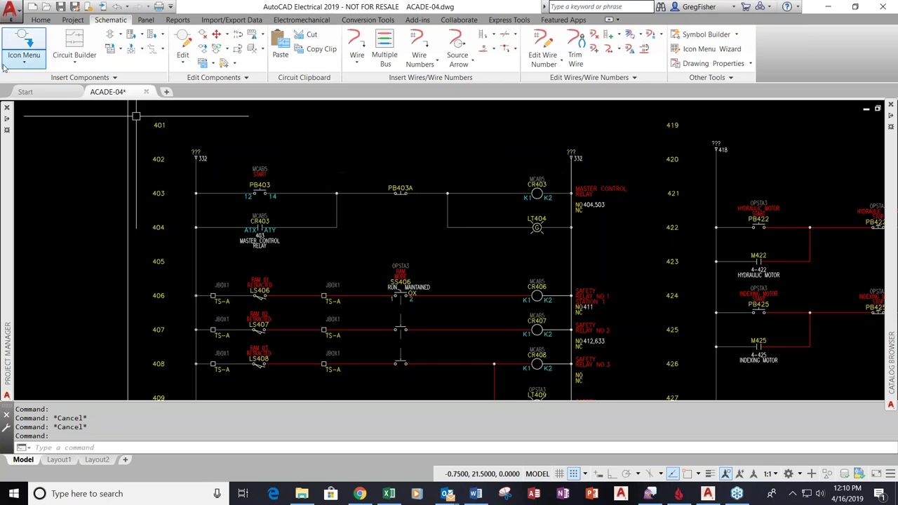
{"action": "left_click", "coordinate": [24, 43]}
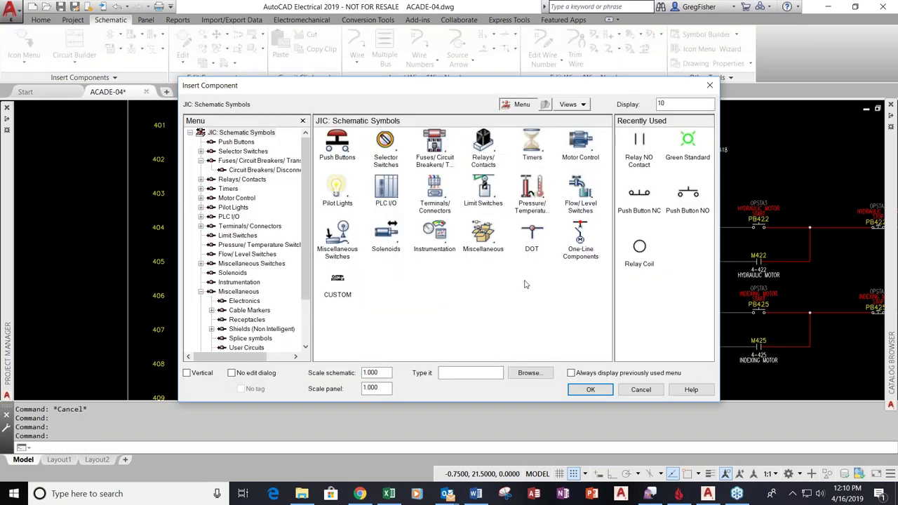
{"action": "left_click", "coordinate": [640, 142]}
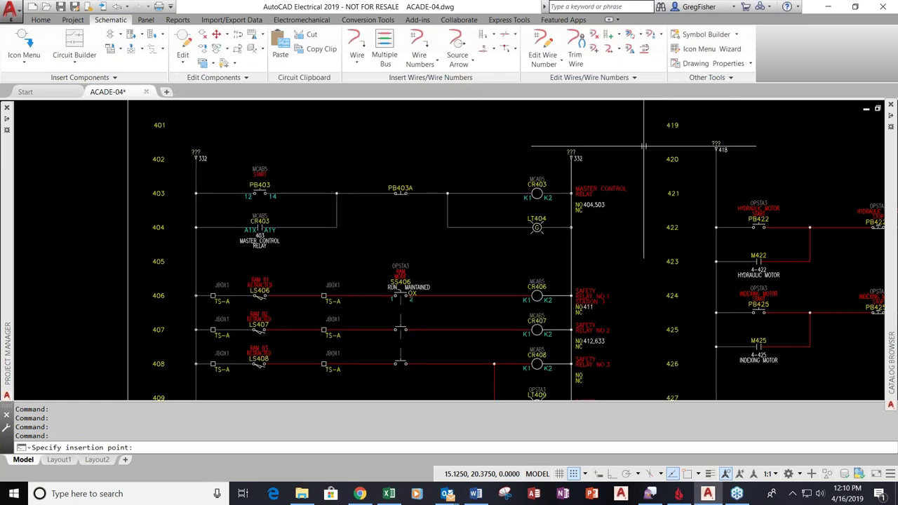
{"action": "left_click", "coordinate": [388, 228]}
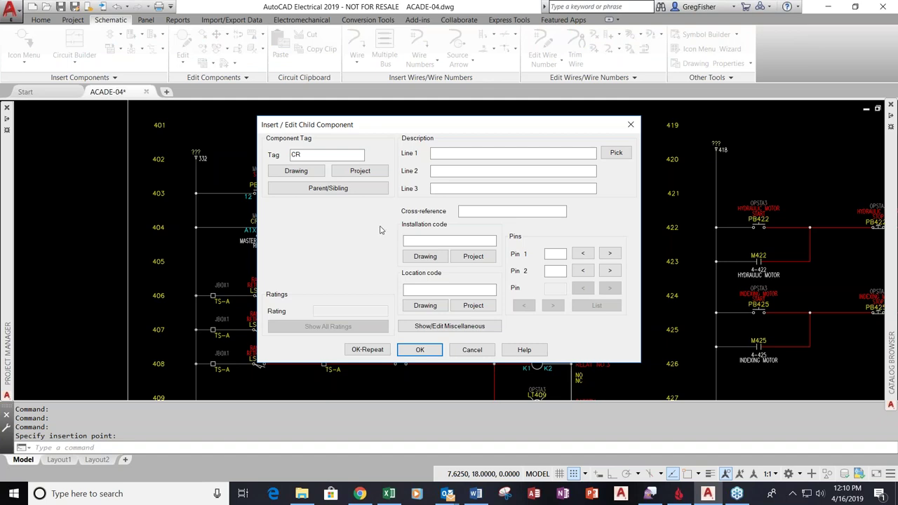
{"action": "left_click", "coordinate": [328, 188]}
{"action": "left_click", "coordinate": [532, 172]}
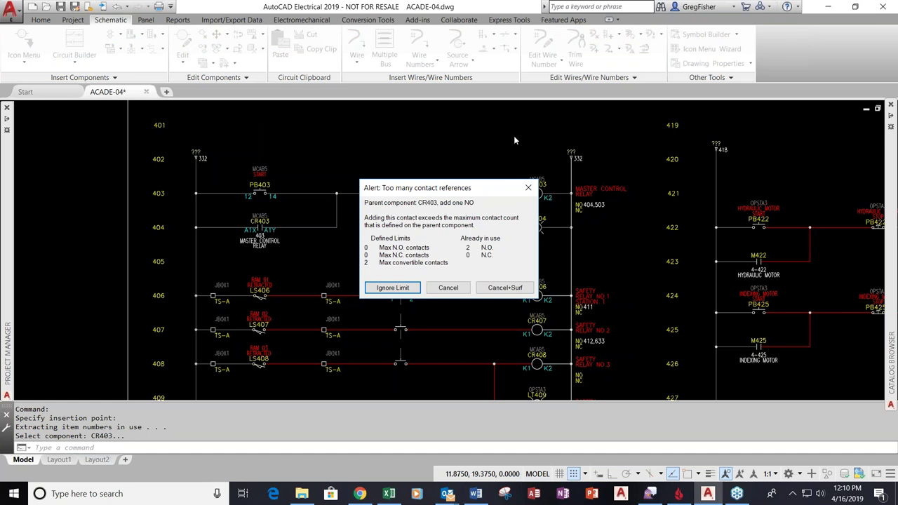
{"action": "left_click", "coordinate": [449, 288]}
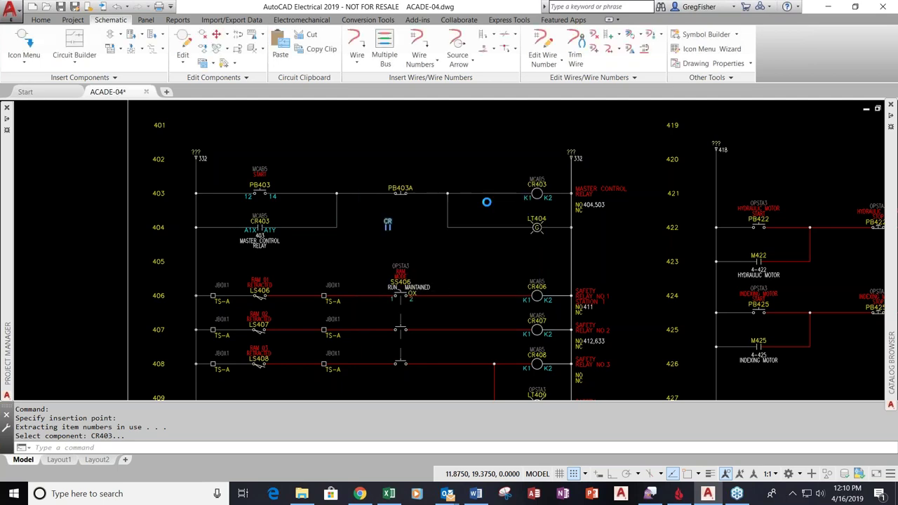
Check the catalog data and contact references of relay coil CR403 and leave its component data without changes
{"action": "right_click", "coordinate": [537, 185]}
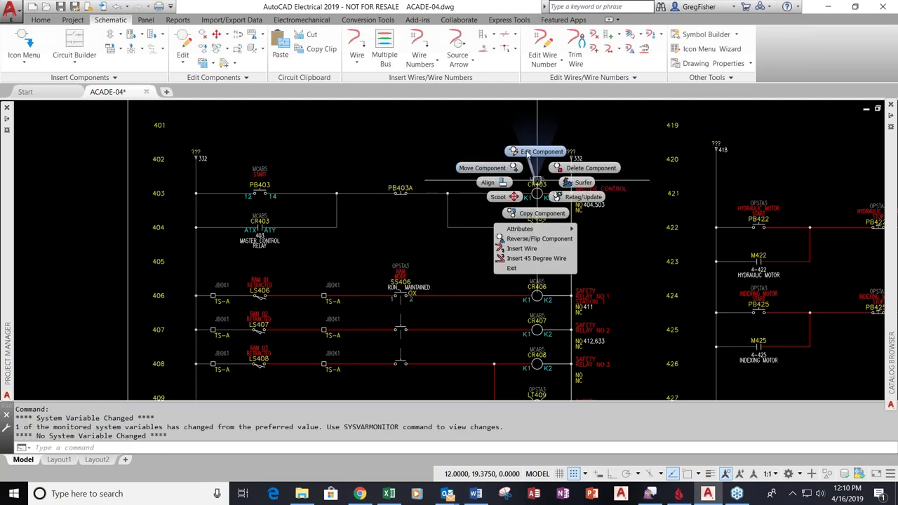
{"action": "left_click", "coordinate": [537, 152]}
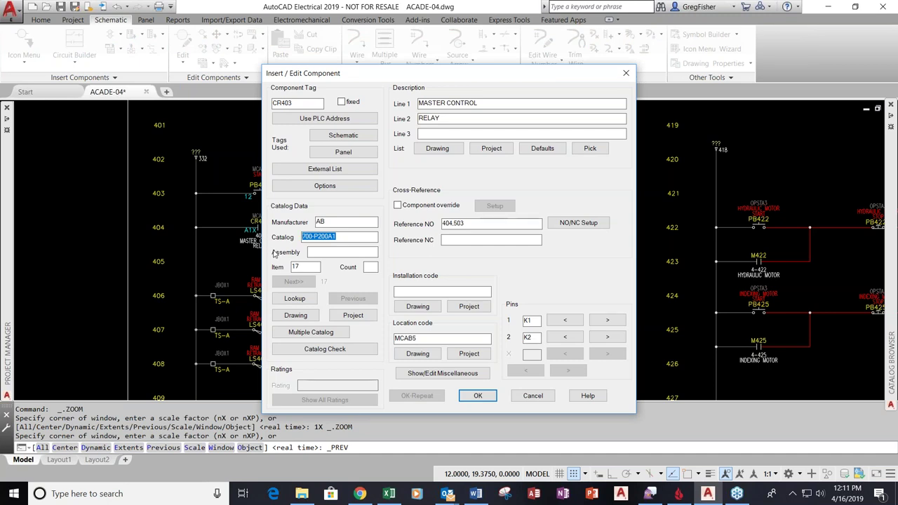
{"action": "left_click", "coordinate": [523, 397]}
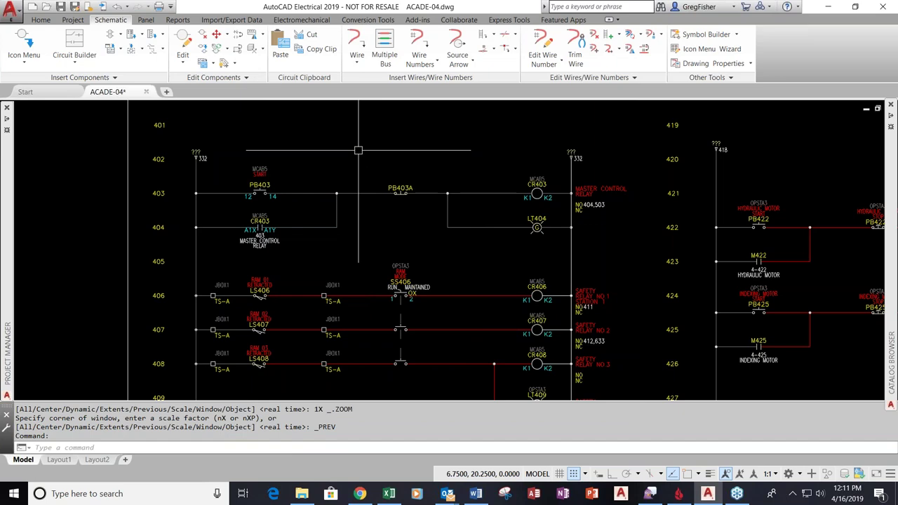
Copy the complete indexing motor circuit, with PB425, PB425A, M425 and LT426, down the same ladder to rungs 428 and 429 with Copy Circuit
{"action": "scroll", "coordinate": [358, 155], "scroll_direction": "down", "scroll_amount": 5}
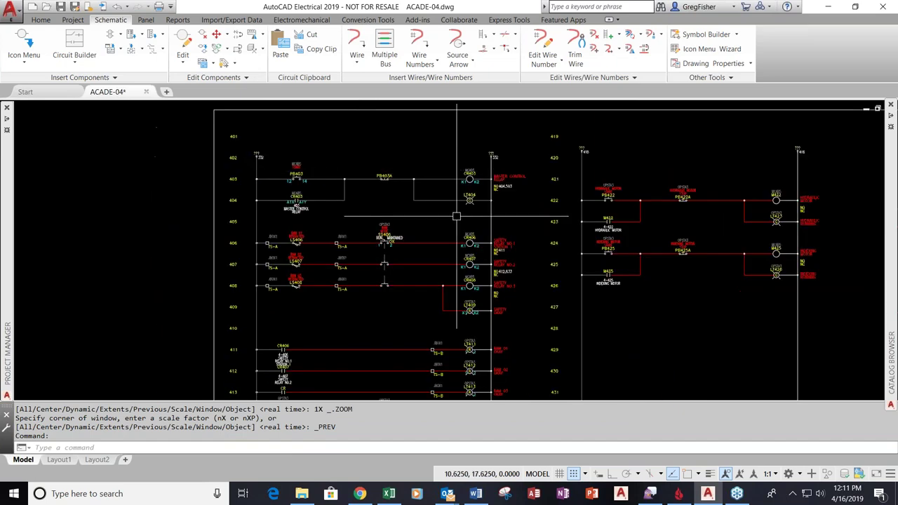
{"action": "scroll", "coordinate": [405, 227], "scroll_direction": "up", "scroll_amount": 3}
{"action": "middle_click_drag", "start_coordinate": [379, 210], "coordinate": [391, 224]}
{"action": "scroll", "coordinate": [405, 226], "scroll_direction": "up", "scroll_amount": 2}
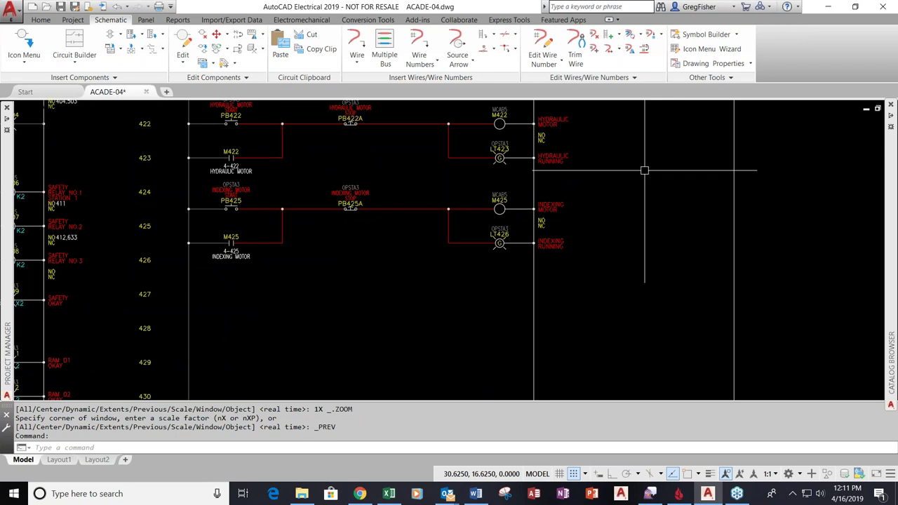
{"action": "middle_click_drag", "start_coordinate": [336, 259], "coordinate": [341, 281]}
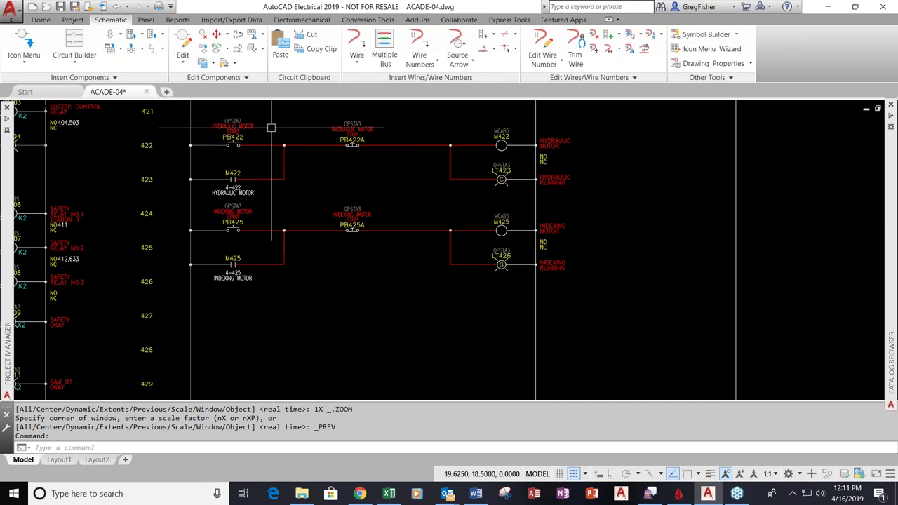
{"action": "left_click", "coordinate": [213, 64]}
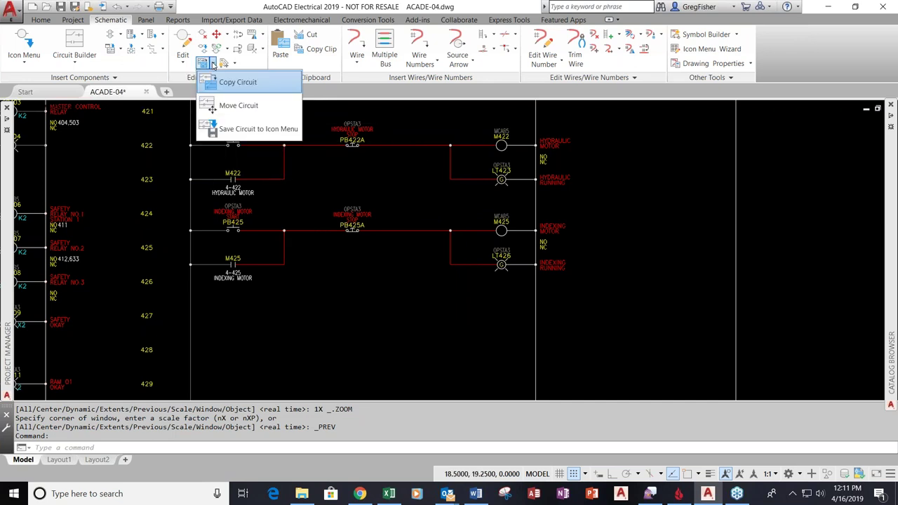
{"action": "left_click", "coordinate": [225, 82]}
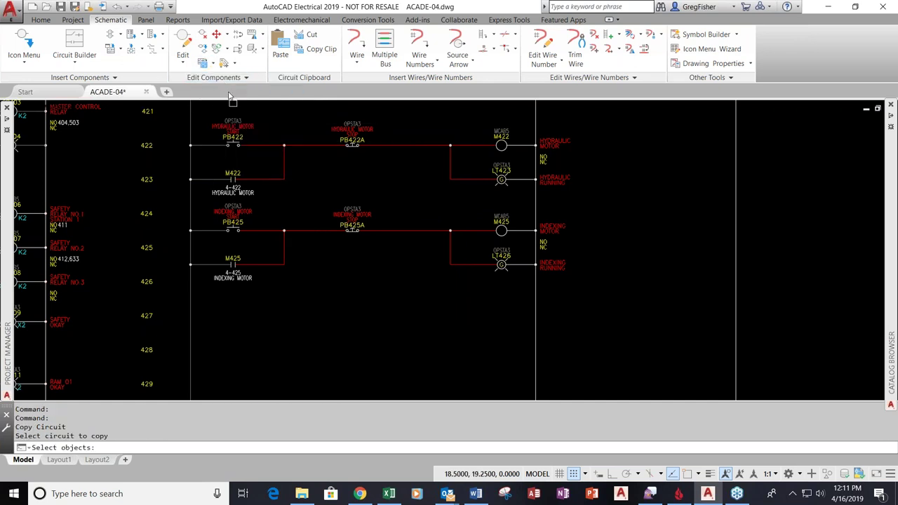
{"action": "left_click", "coordinate": [182, 201]}
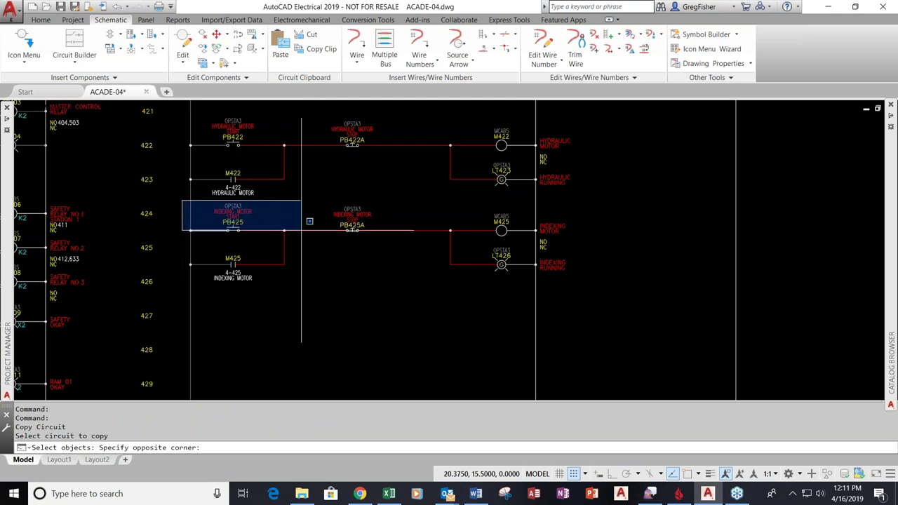
{"action": "left_click", "coordinate": [616, 320]}
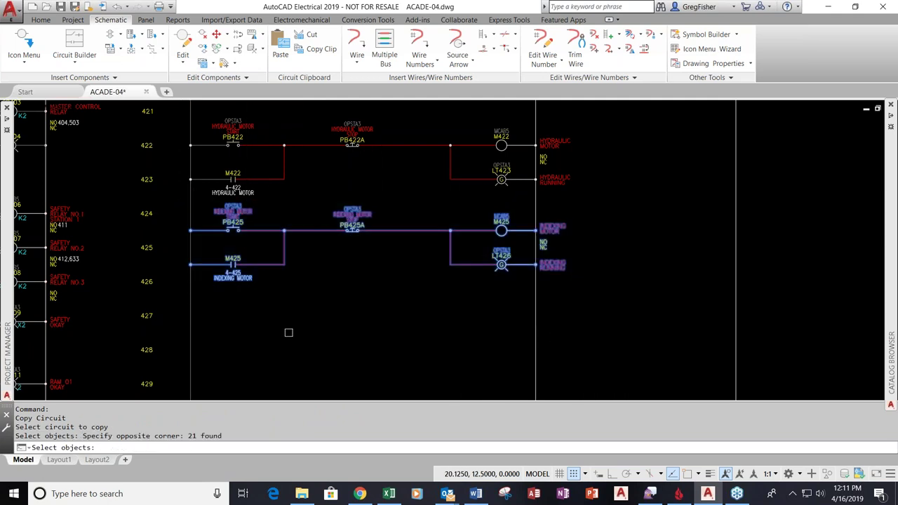
{"action": "key", "text": "Return"}
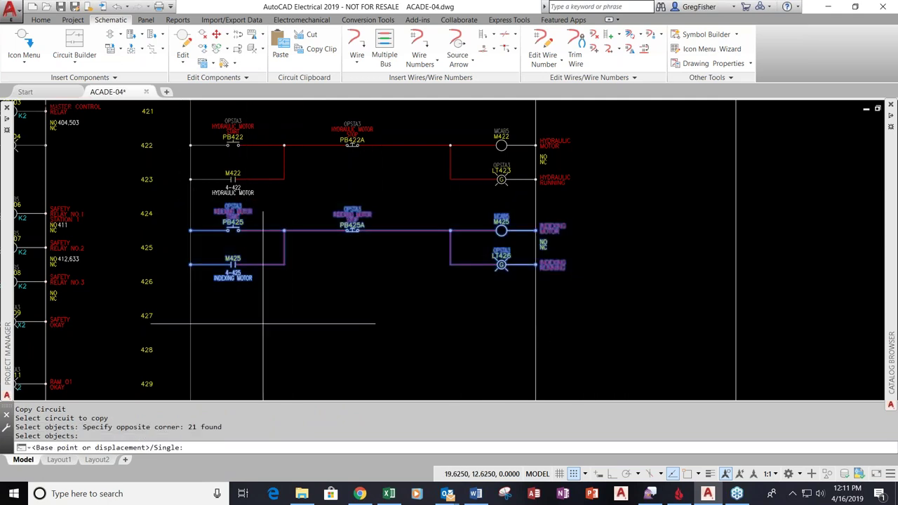
{"action": "left_click", "coordinate": [190, 230]}
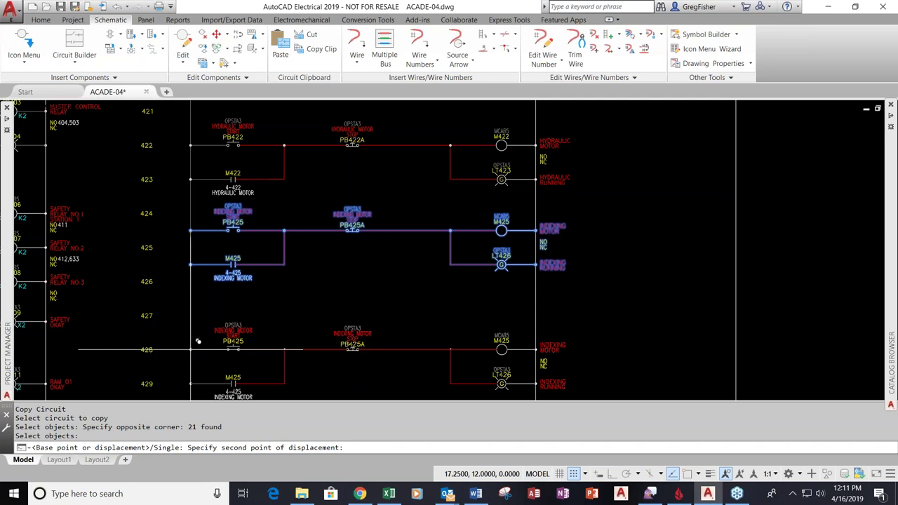
{"action": "left_click", "coordinate": [198, 342]}
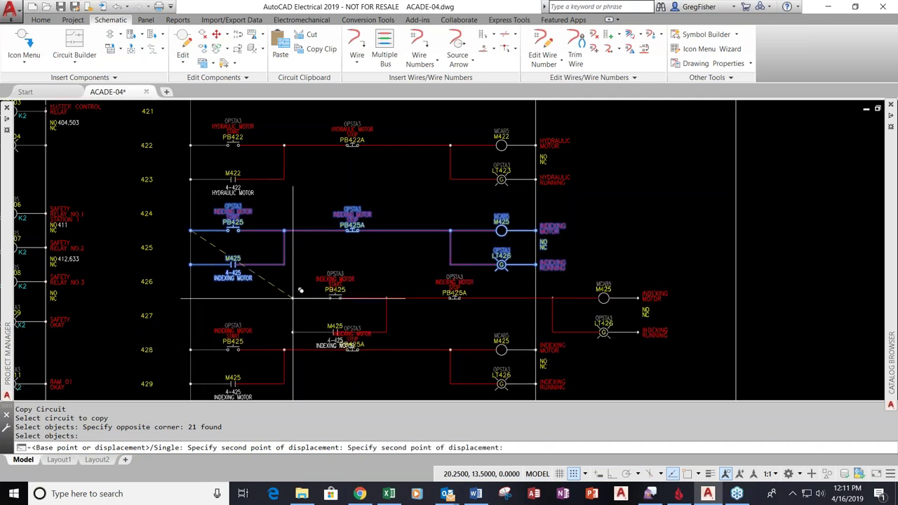
{"action": "middle_click_drag", "start_coordinate": [300, 290], "coordinate": [325, 224]}
{"action": "key", "text": "Return"}
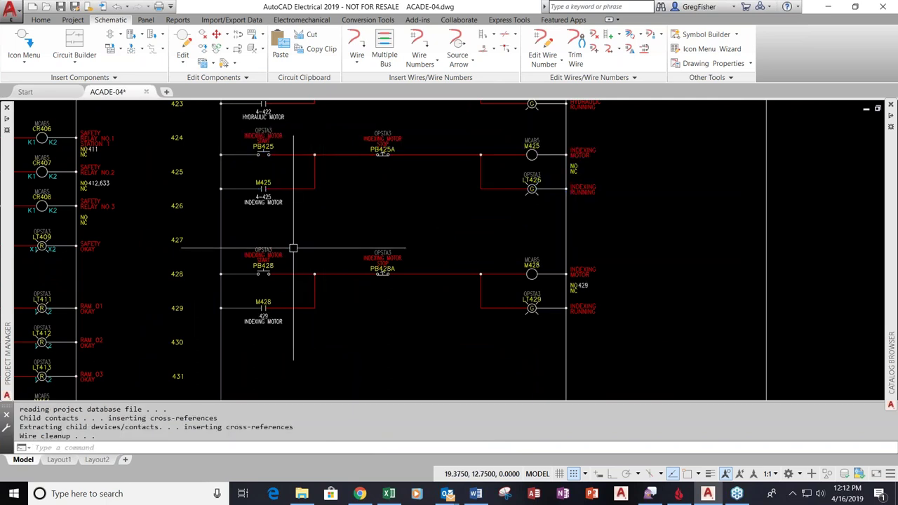
Change description line 2 of start push button PB428 in the copied circuit to START 1
{"action": "scroll", "coordinate": [293, 247], "scroll_direction": "up", "scroll_amount": 2}
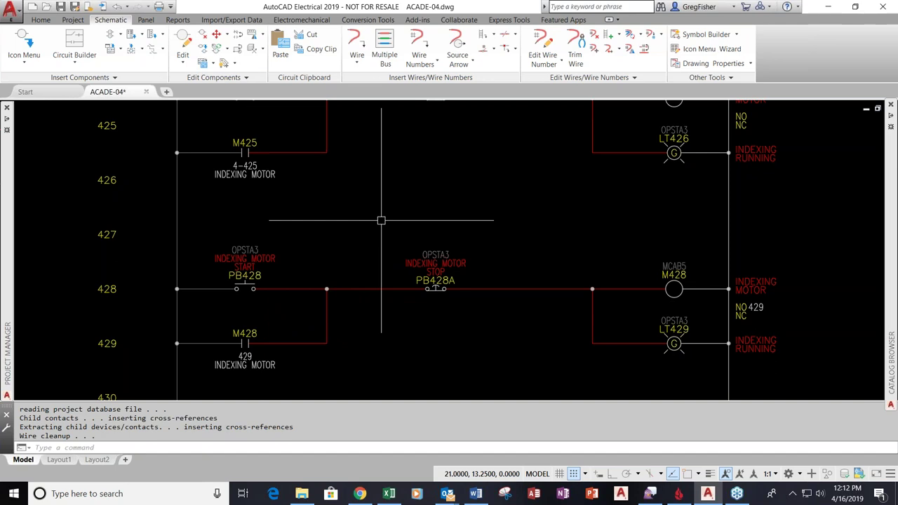
{"action": "scroll", "coordinate": [291, 248], "scroll_direction": "down", "scroll_amount": 2}
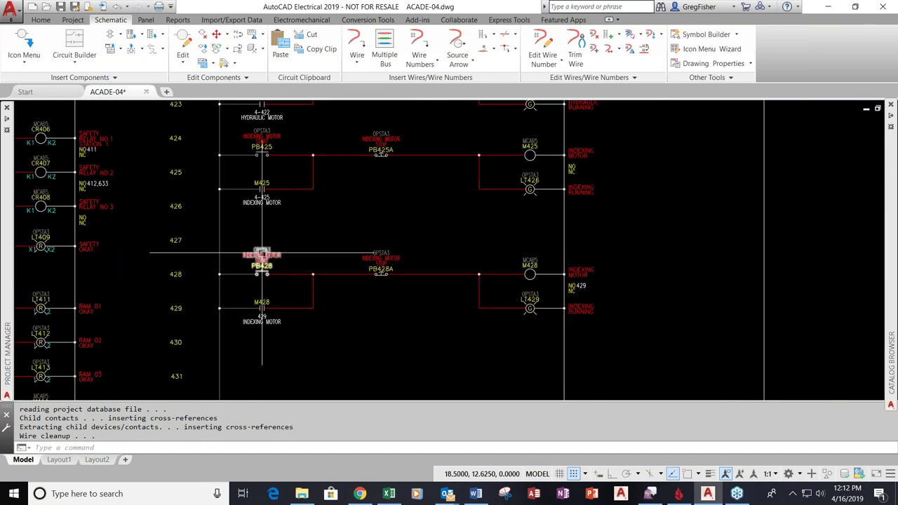
{"action": "right_click", "coordinate": [262, 254]}
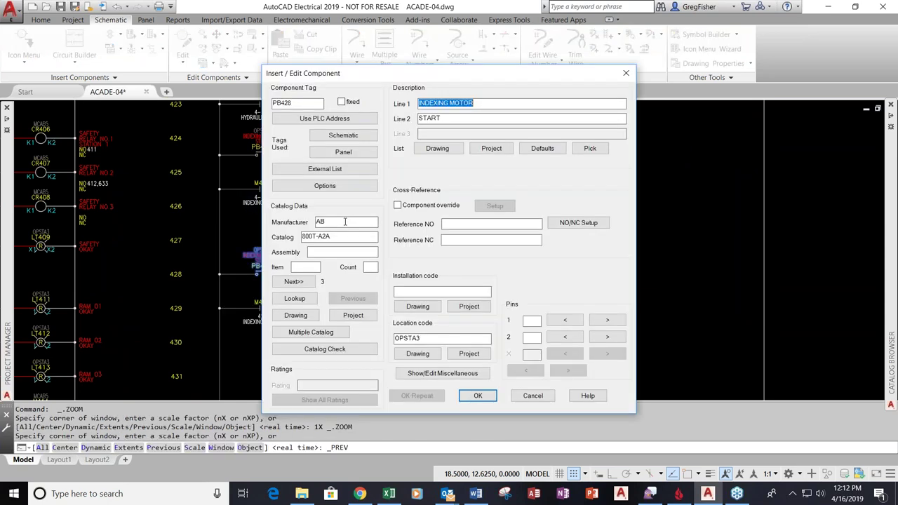
{"action": "left_click", "coordinate": [456, 121]}
{"action": "type", "text": "START 1"}
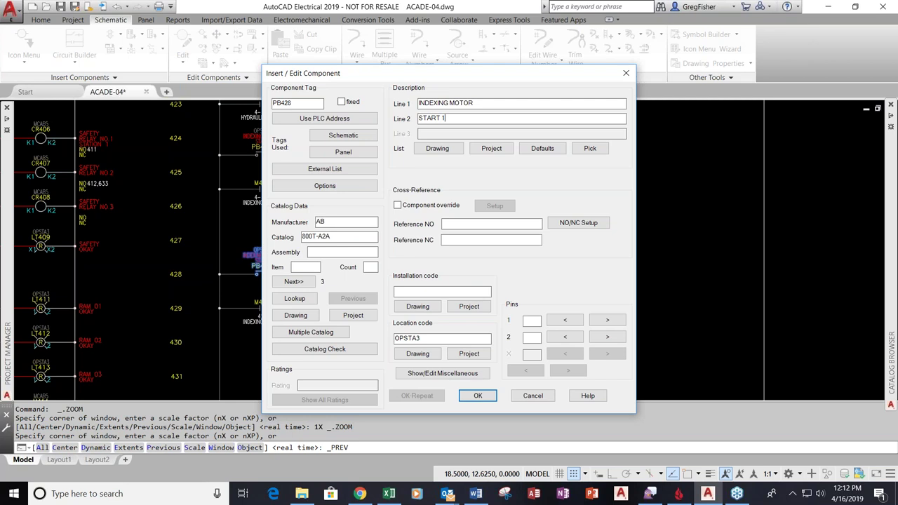
{"action": "key", "text": "Tab"}
{"action": "left_click", "coordinate": [478, 396]}
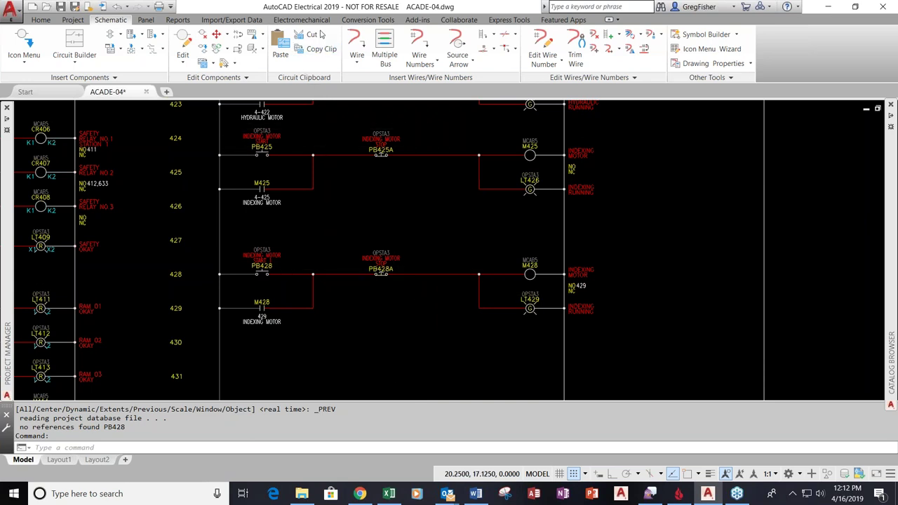
Change the wires between PB403, CR403, PB403A, relay coil CR403 and LT404 on rungs 403 and 404 to wire type RED 18AWG
{"action": "middle_click", "coordinate": [373, 218]}
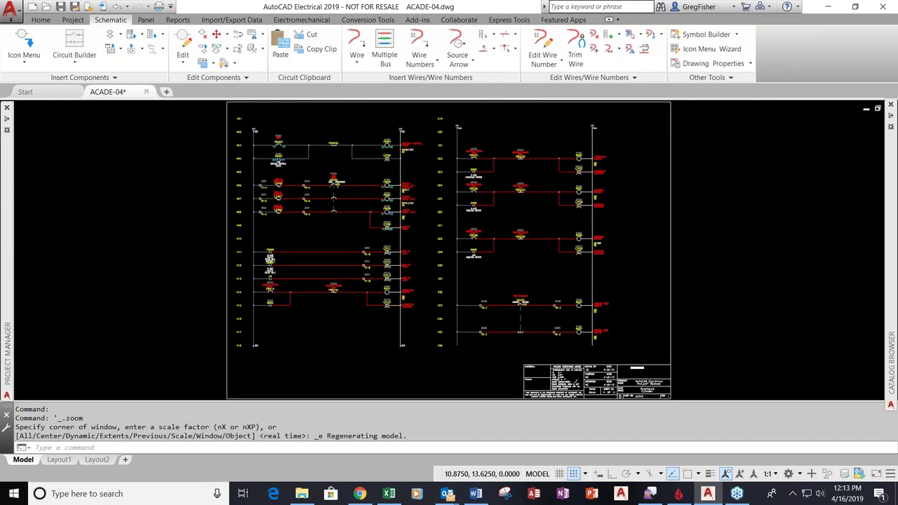
{"action": "scroll", "coordinate": [334, 150], "scroll_direction": "up", "scroll_amount": 4}
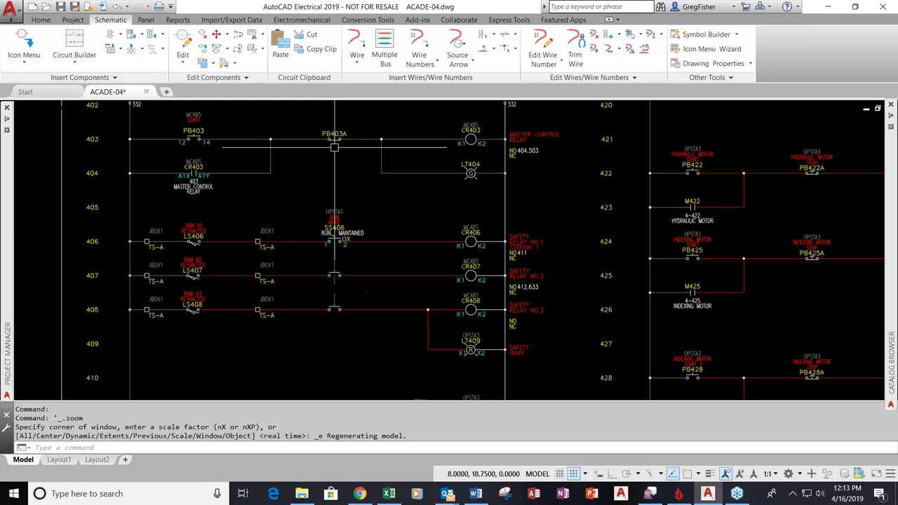
{"action": "middle_click_drag", "start_coordinate": [334, 150], "coordinate": [322, 185]}
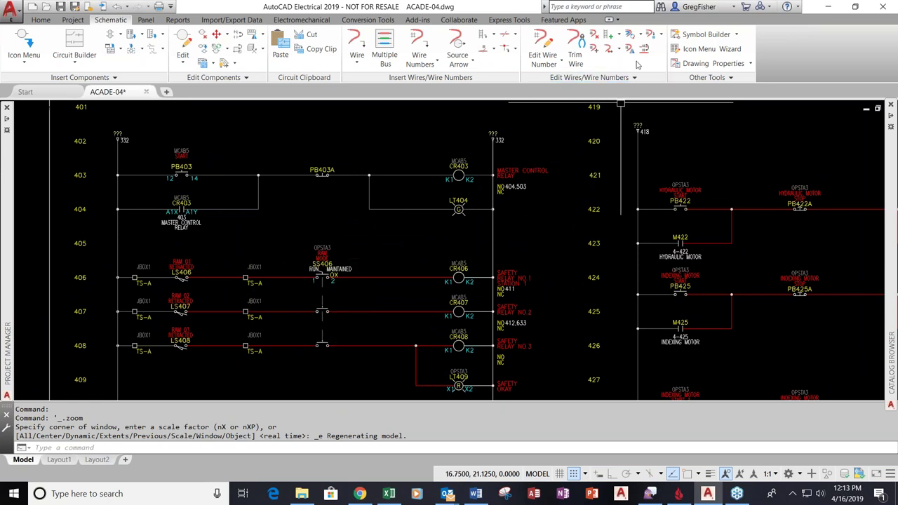
{"action": "left_click", "coordinate": [640, 36]}
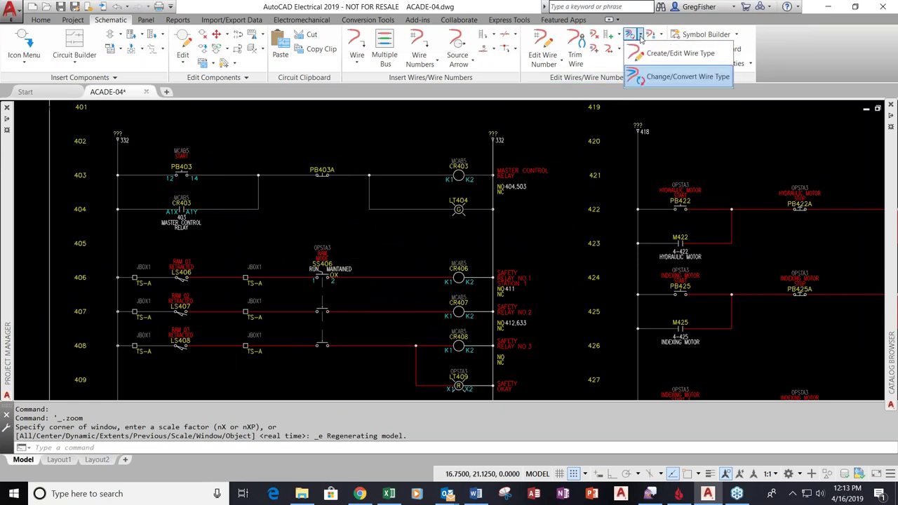
{"action": "left_click", "coordinate": [650, 79]}
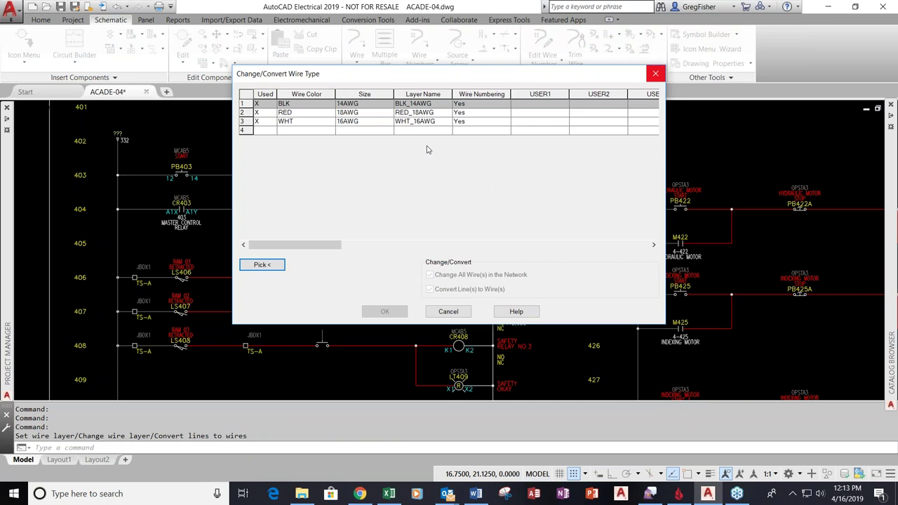
{"action": "left_click", "coordinate": [367, 114]}
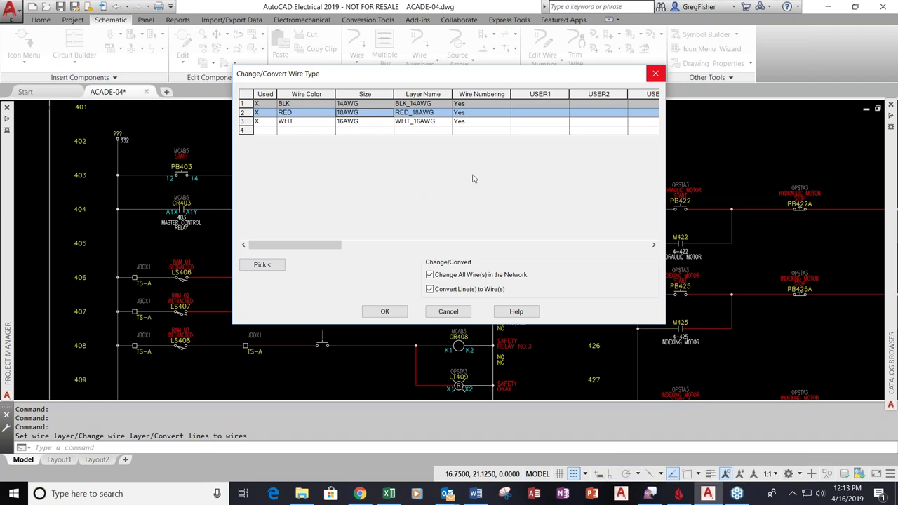
{"action": "left_click", "coordinate": [386, 311]}
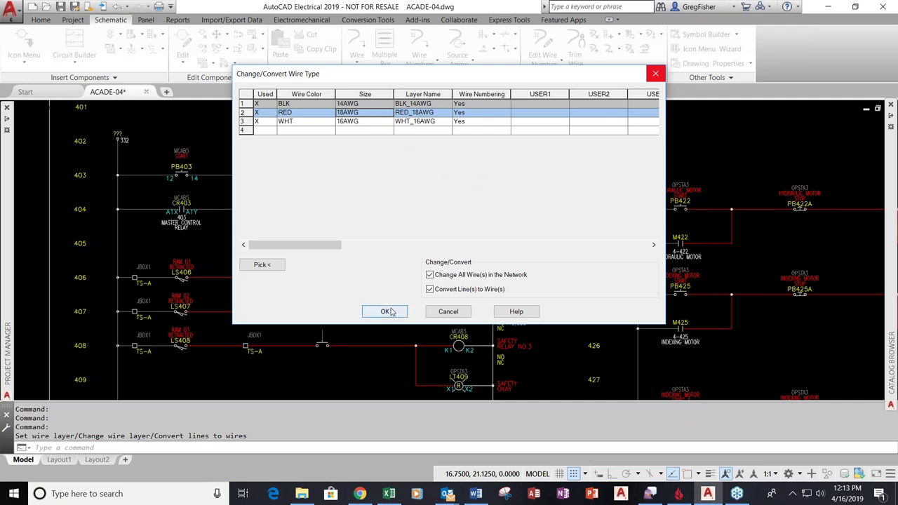
{"action": "left_click", "coordinate": [390, 312]}
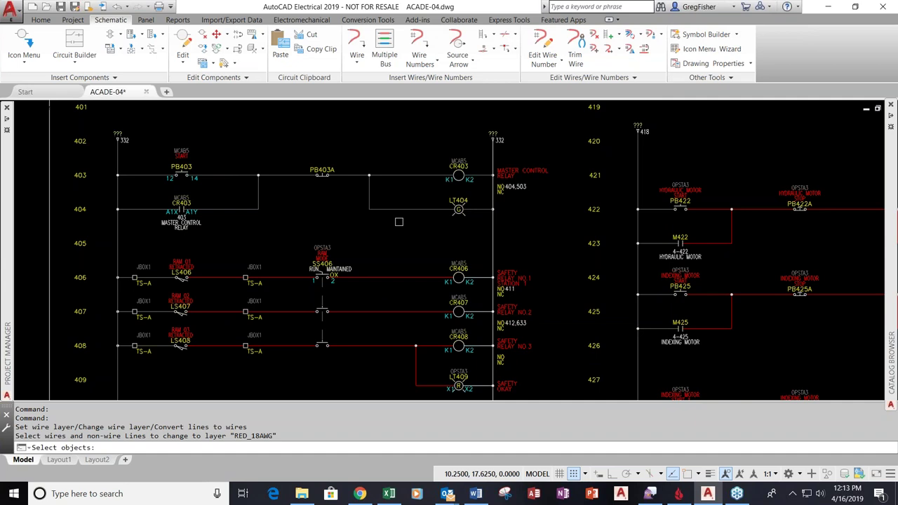
{"action": "type", "text": "c"}
{"action": "key", "text": "Return"}
{"action": "left_click", "coordinate": [398, 221]}
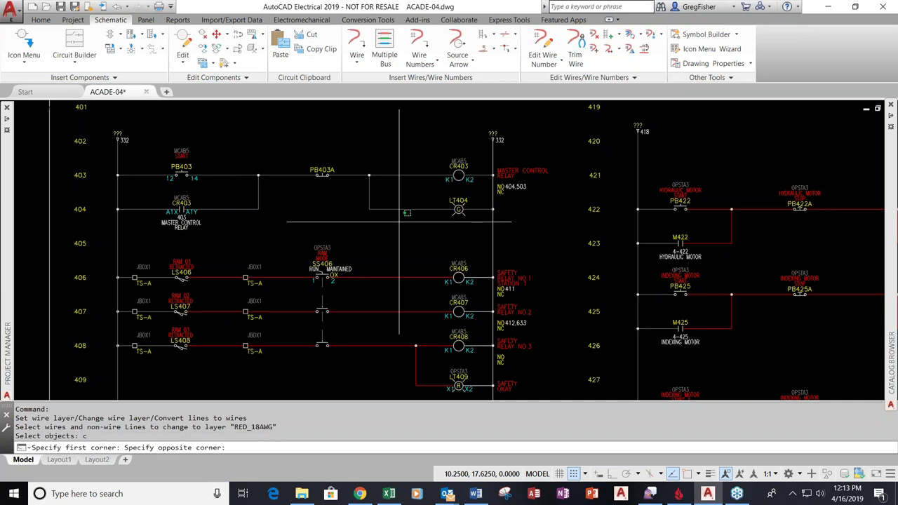
{"action": "left_click", "coordinate": [242, 155]}
{"action": "key", "text": "Return"}
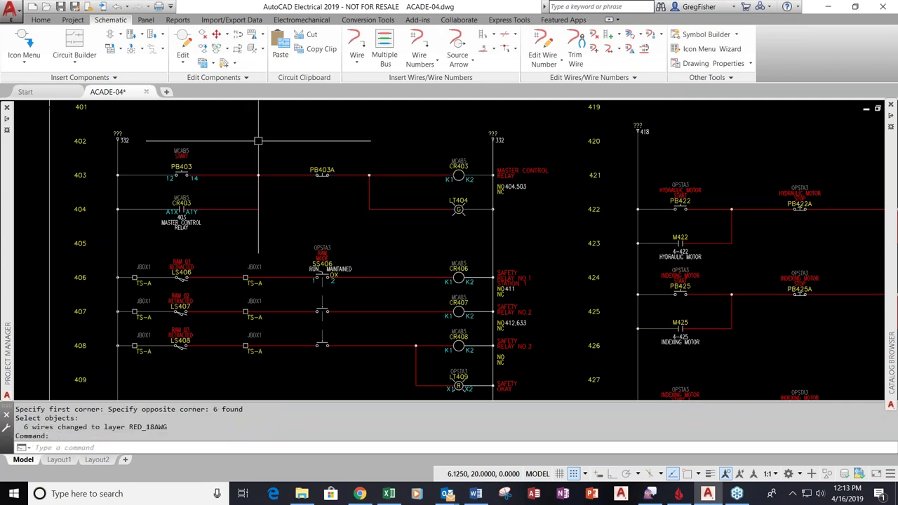
Surf from the left signal arrow on rung 402 to its source at sheet 3, reference 332, with drawings always saved automatically
{"action": "scroll", "coordinate": [315, 205], "scroll_direction": "down", "scroll_amount": 2}
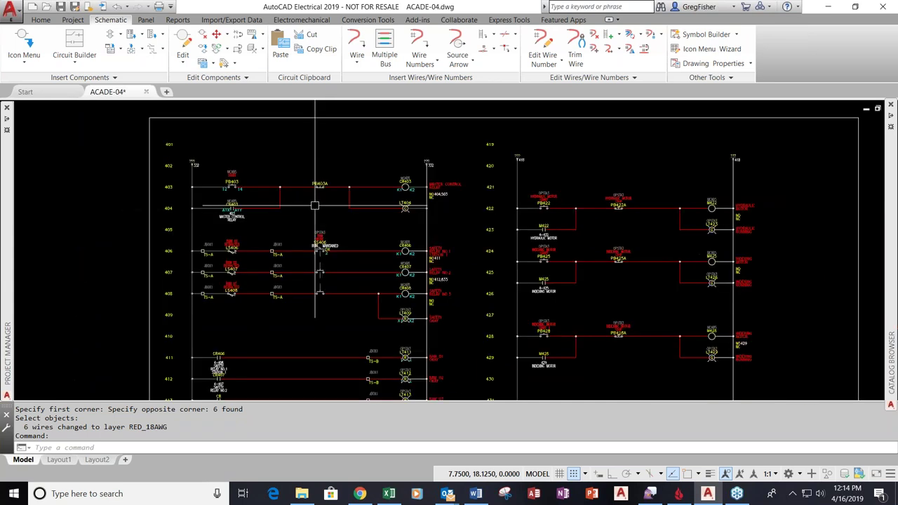
{"action": "scroll", "coordinate": [315, 205], "scroll_direction": "up", "scroll_amount": 2}
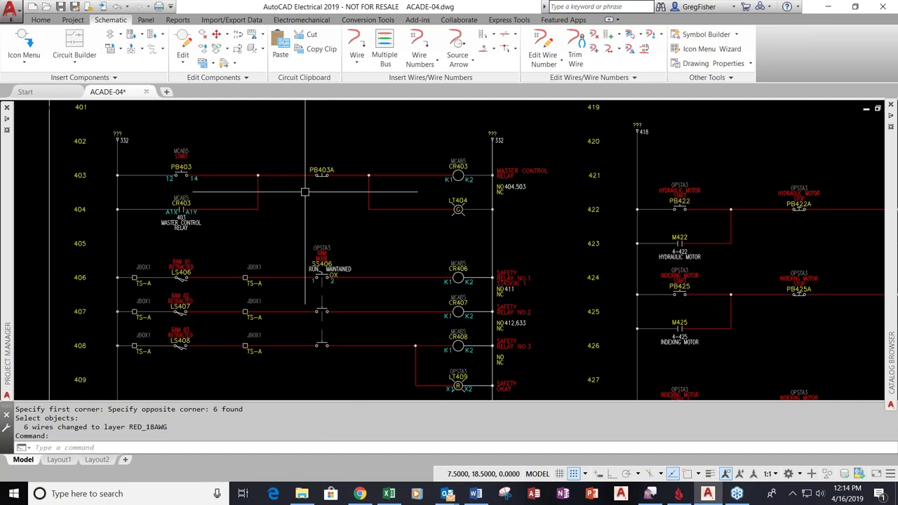
{"action": "scroll", "coordinate": [125, 133], "scroll_direction": "up", "scroll_amount": 2}
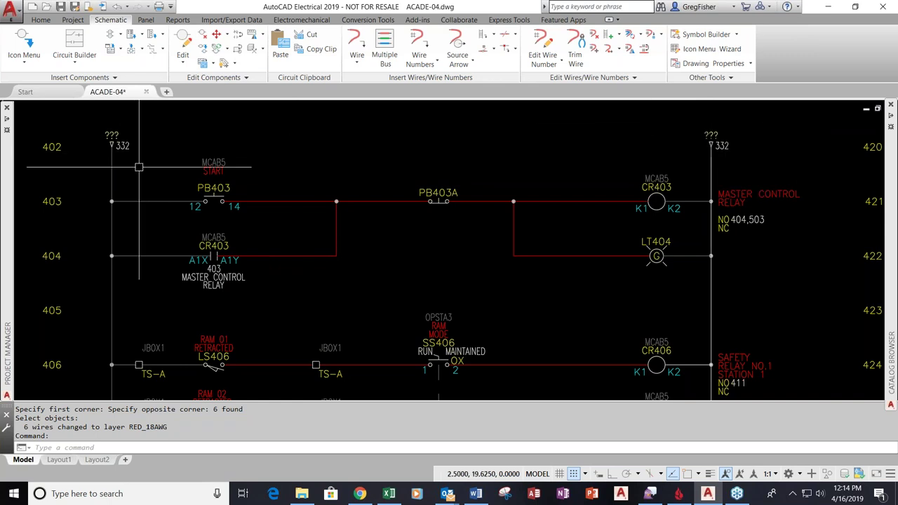
{"action": "right_click", "coordinate": [126, 147]}
{"action": "left_click", "coordinate": [166, 150]}
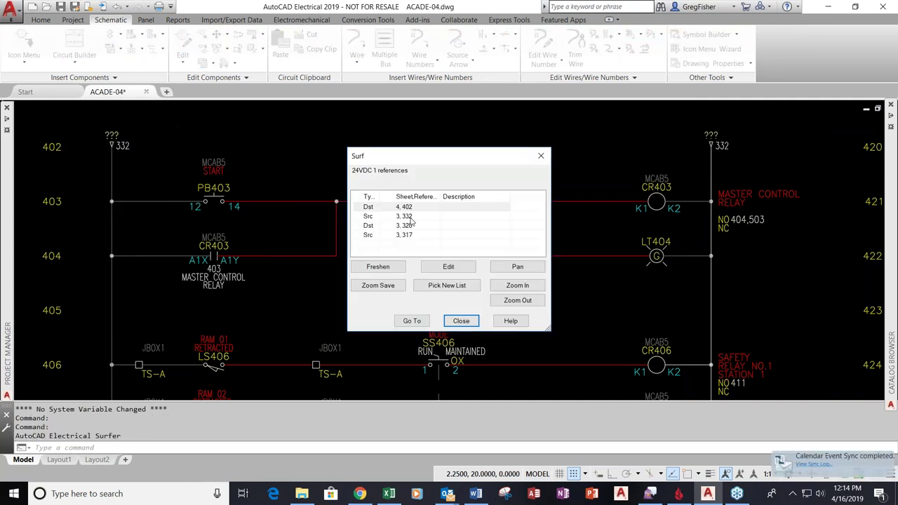
{"action": "double_click", "coordinate": [405, 217]}
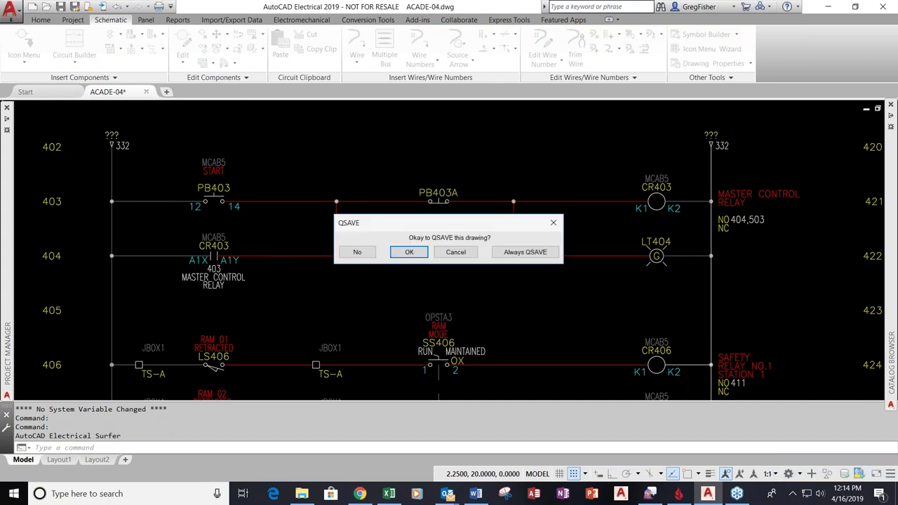
{"action": "left_click", "coordinate": [520, 252]}
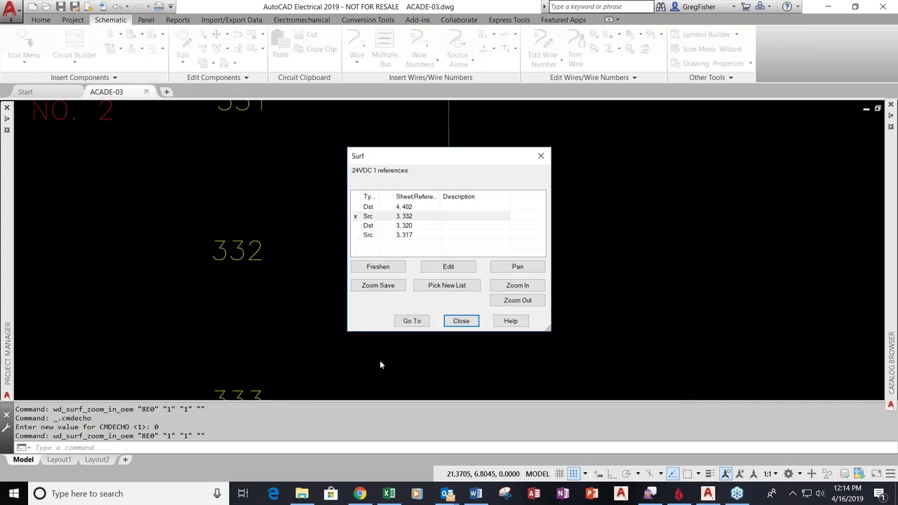
{"action": "left_click", "coordinate": [460, 321]}
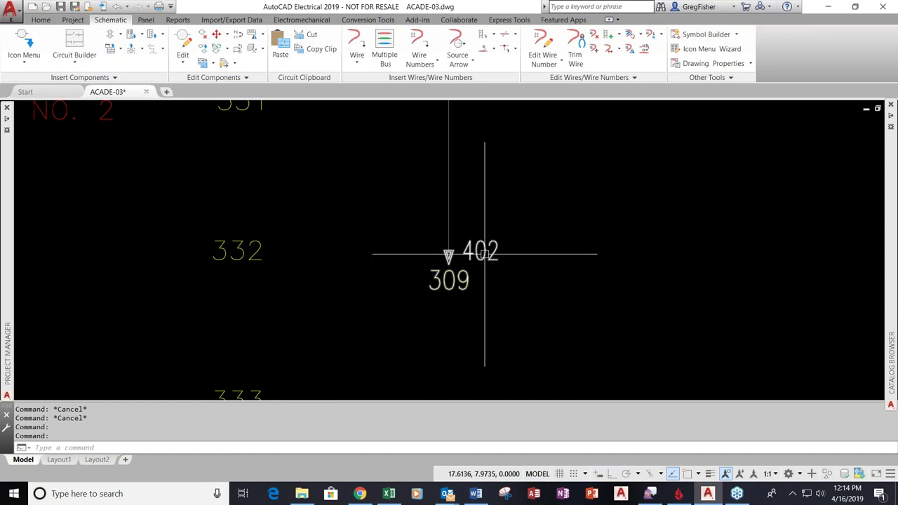
Examine both source arrows at reference 332 on ACADE-03 and return to the next project drawing, ACADE-04
{"action": "scroll", "coordinate": [520, 239], "scroll_direction": "down", "scroll_amount": 2}
{"action": "scroll", "coordinate": [532, 222], "scroll_direction": "down", "scroll_amount": 4}
{"action": "middle_click_drag", "start_coordinate": [532, 222], "coordinate": [359, 303]}
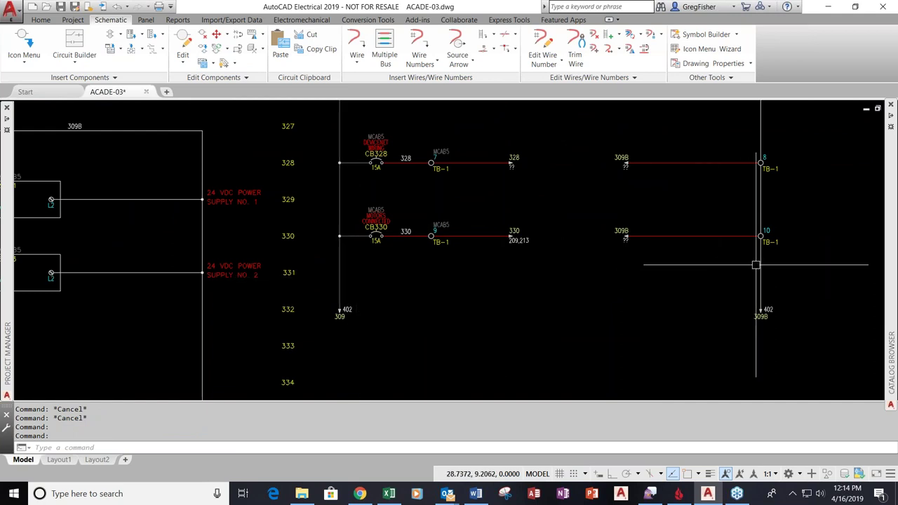
{"action": "type", "text": "Aenext"}
{"action": "key", "text": "Return"}
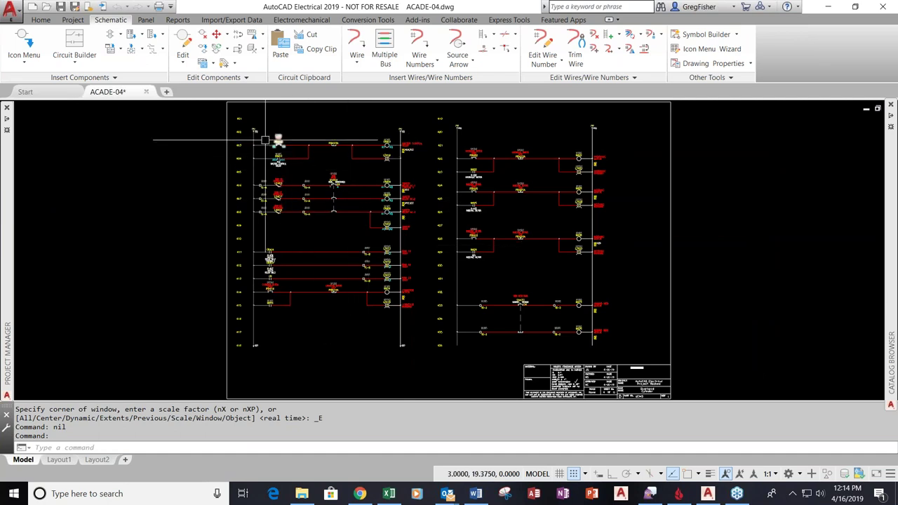
Tag all wires drawing-wide on sheet 4 with line-reference wire numbers and cross-referenced signals
{"action": "scroll", "coordinate": [255, 127], "scroll_direction": "up", "scroll_amount": 4}
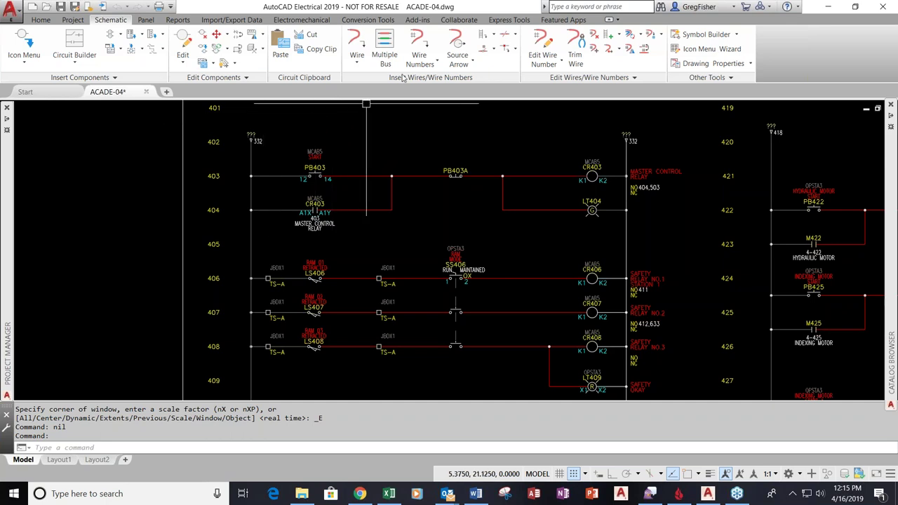
{"action": "left_click", "coordinate": [417, 40]}
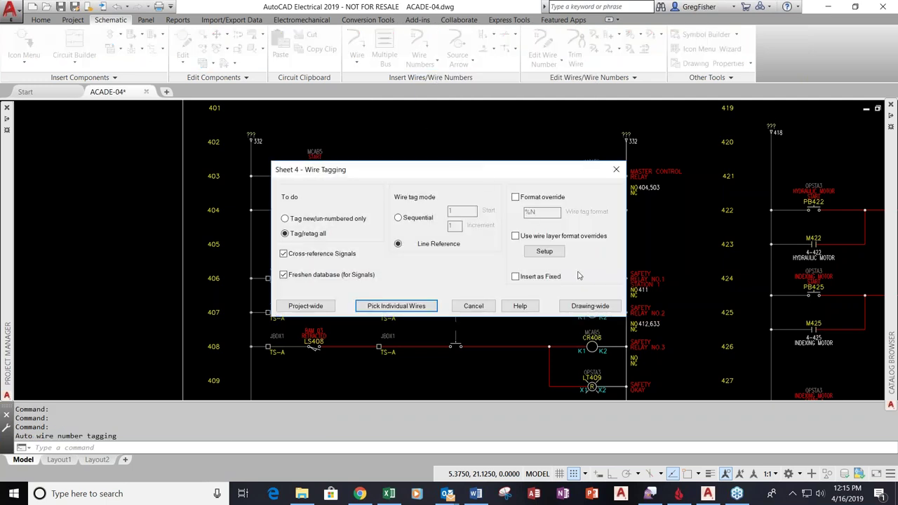
{"action": "left_click", "coordinate": [593, 311]}
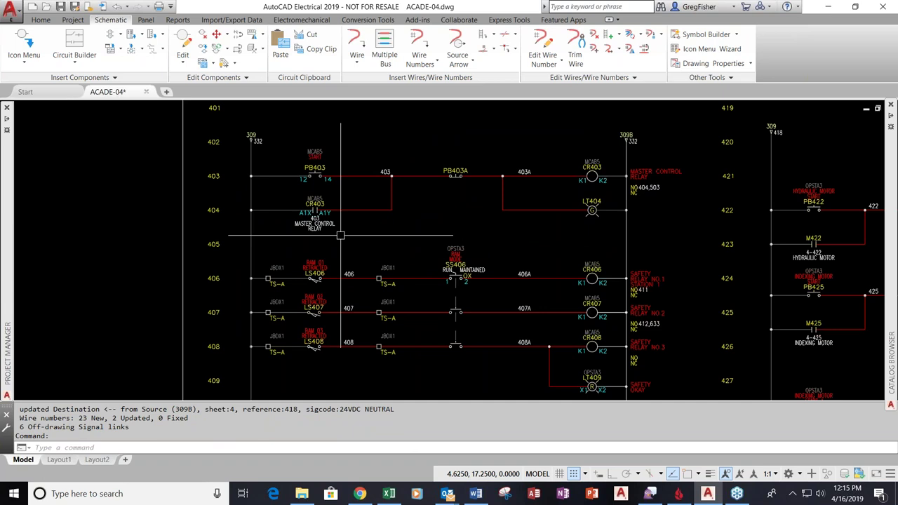
Review the wire tagging options without applying them and examine the wire numbers and signal arrows across the ladders
{"action": "left_click", "coordinate": [419, 39]}
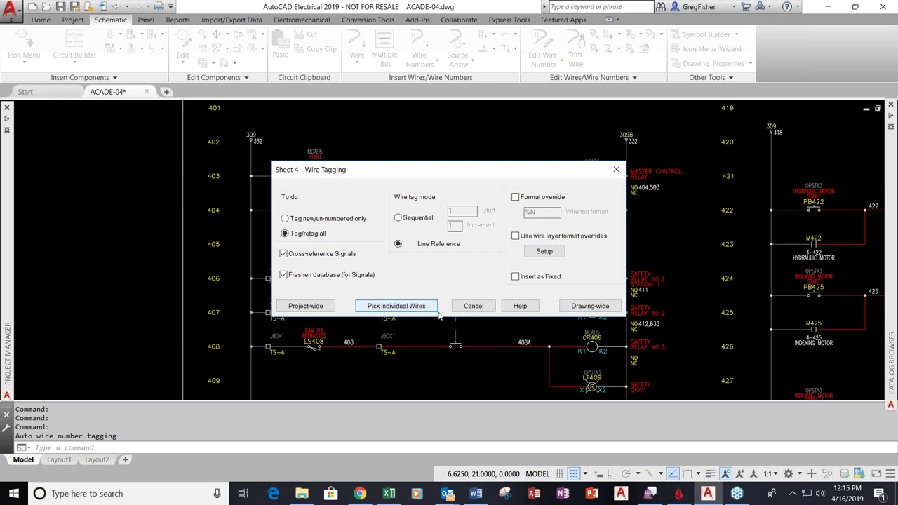
{"action": "left_click", "coordinate": [463, 309]}
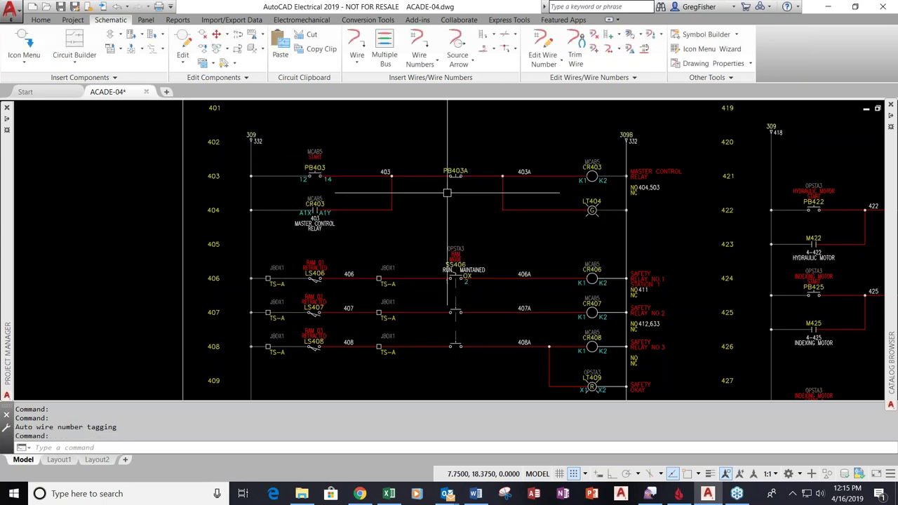
{"action": "scroll", "coordinate": [391, 162], "scroll_direction": "up", "scroll_amount": 2}
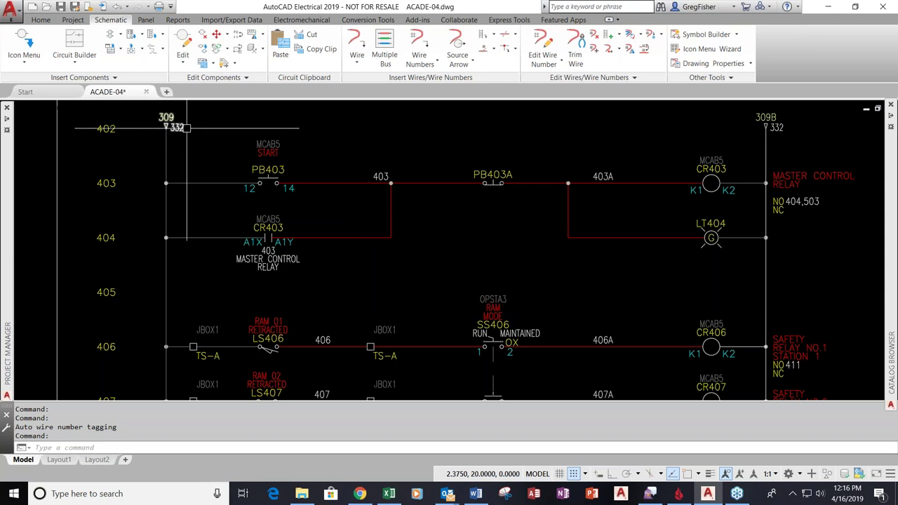
{"action": "scroll", "coordinate": [241, 159], "scroll_direction": "down", "scroll_amount": 5}
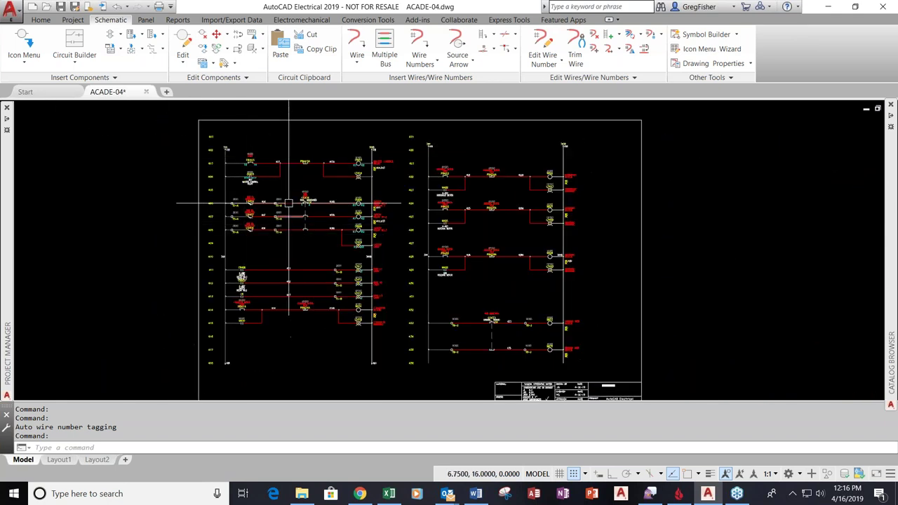
{"action": "scroll", "coordinate": [290, 182], "scroll_direction": "up", "scroll_amount": 2}
{"action": "scroll", "coordinate": [290, 182], "scroll_direction": "up", "scroll_amount": 2}
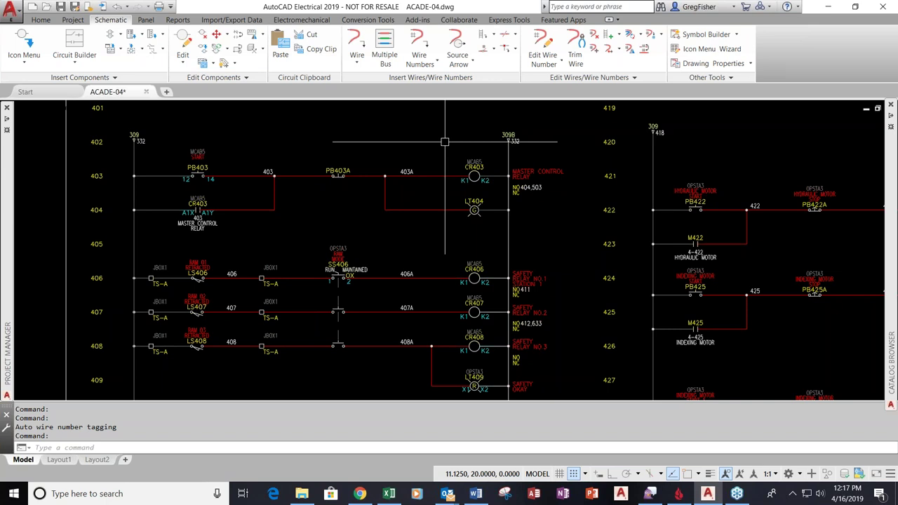
Open panel drawing ACADE-09.dwg from the project's ENCLOSURE folder at the row of relay footprints CR406 to CR737
{"action": "mouse_move", "coordinate": [10, 172]}
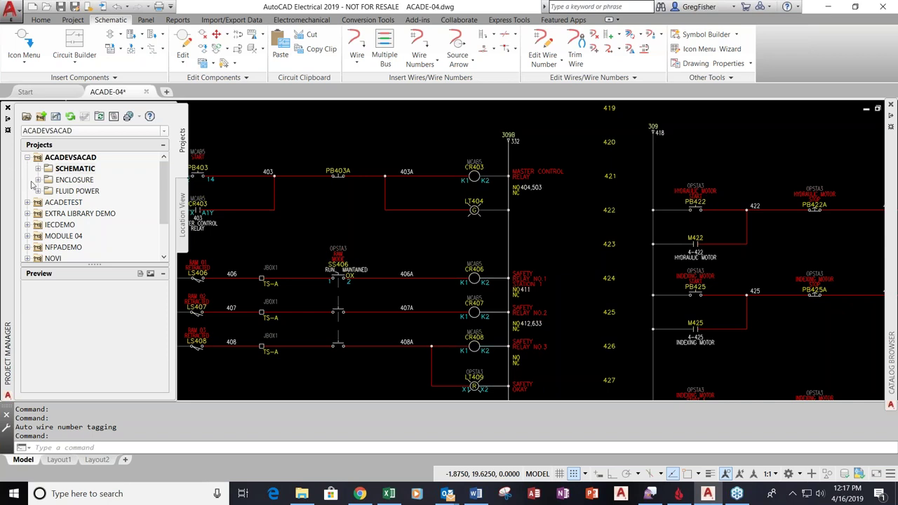
{"action": "left_click", "coordinate": [38, 180]}
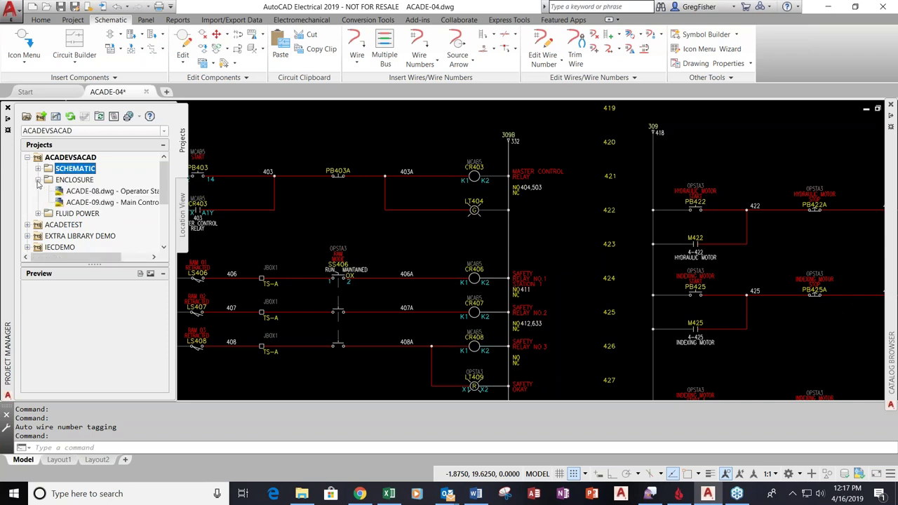
{"action": "left_click", "coordinate": [59, 203]}
{"action": "double_click", "coordinate": [59, 203]}
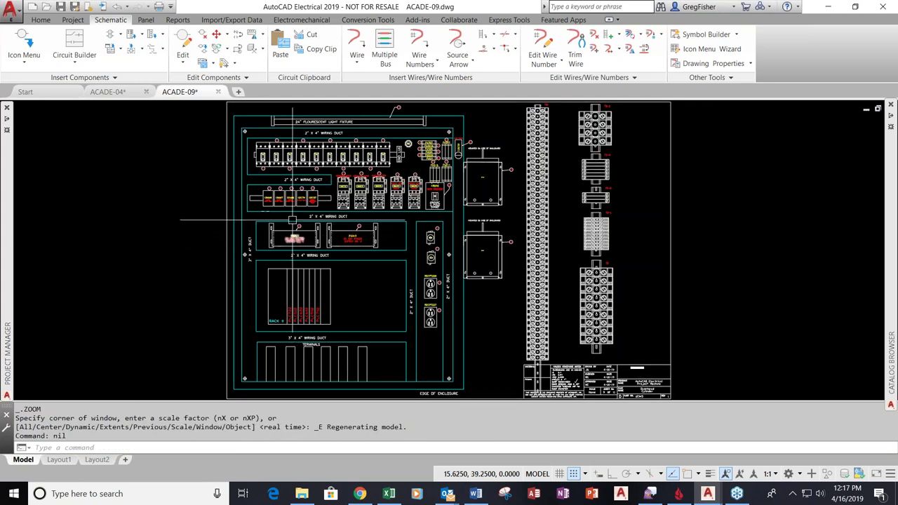
{"action": "scroll", "coordinate": [261, 205], "scroll_direction": "up", "scroll_amount": 6}
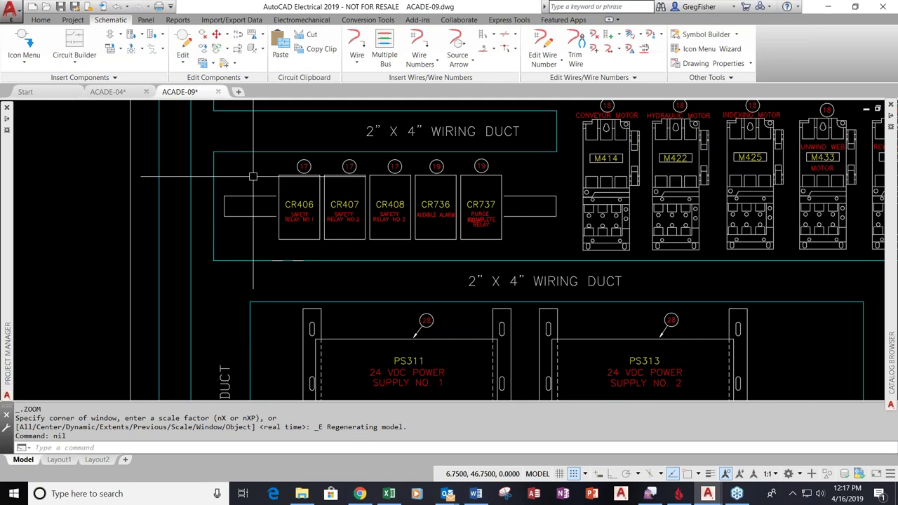
Extract the schematic component list for panel insertion from all drawings in the project, for all location codes
{"action": "left_click", "coordinate": [24, 62]}
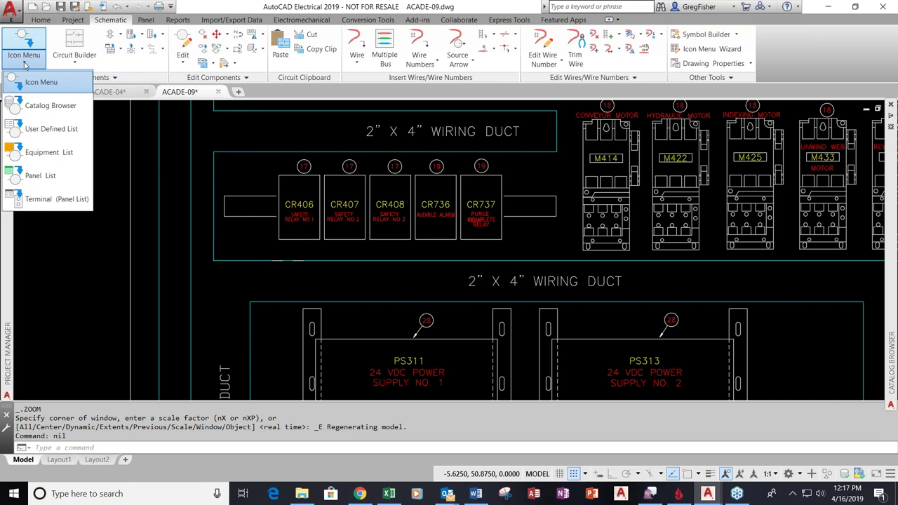
{"action": "left_click", "coordinate": [142, 21]}
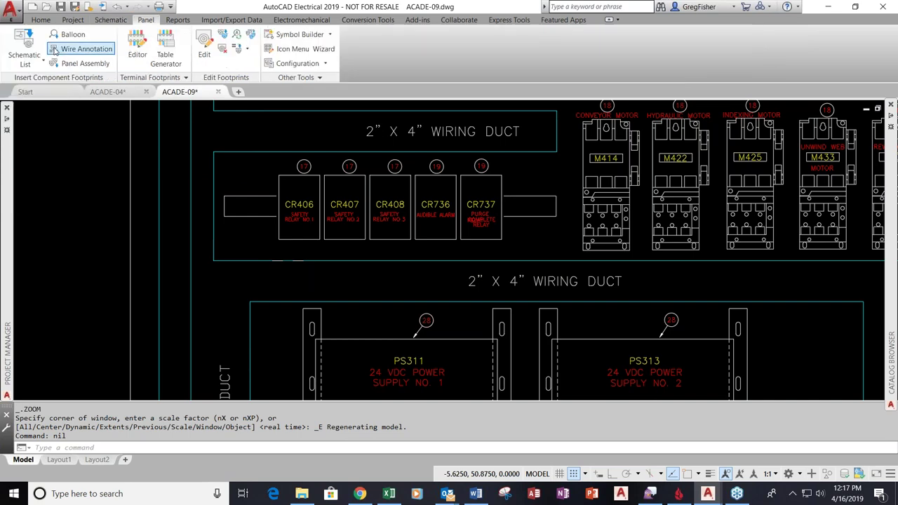
{"action": "left_click", "coordinate": [26, 62]}
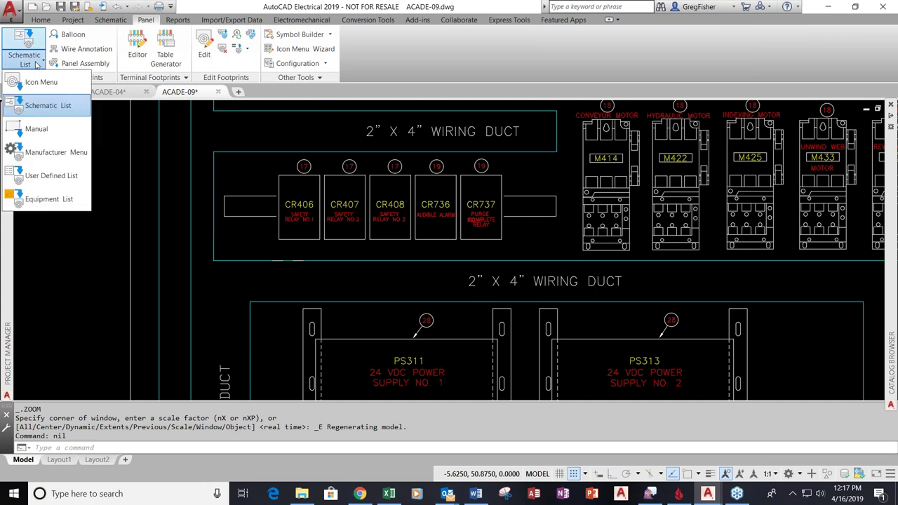
{"action": "left_click", "coordinate": [48, 107]}
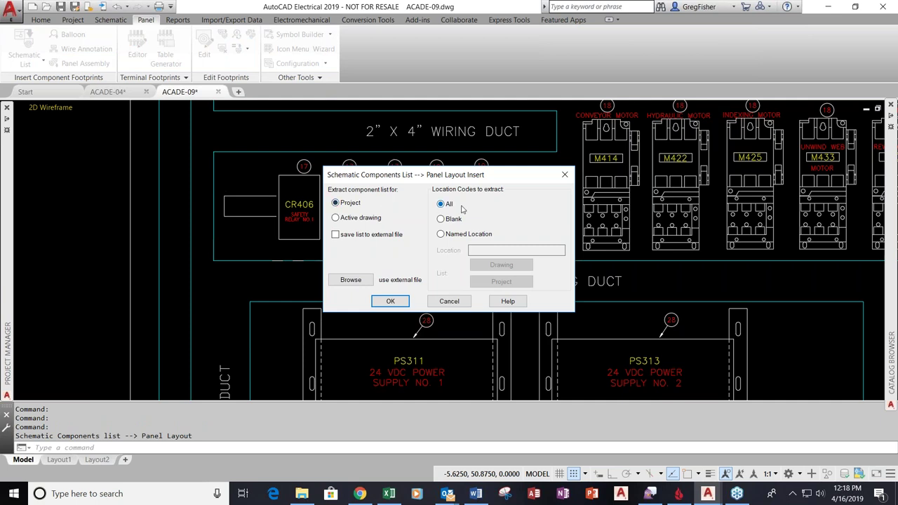
{"action": "left_click", "coordinate": [396, 303]}
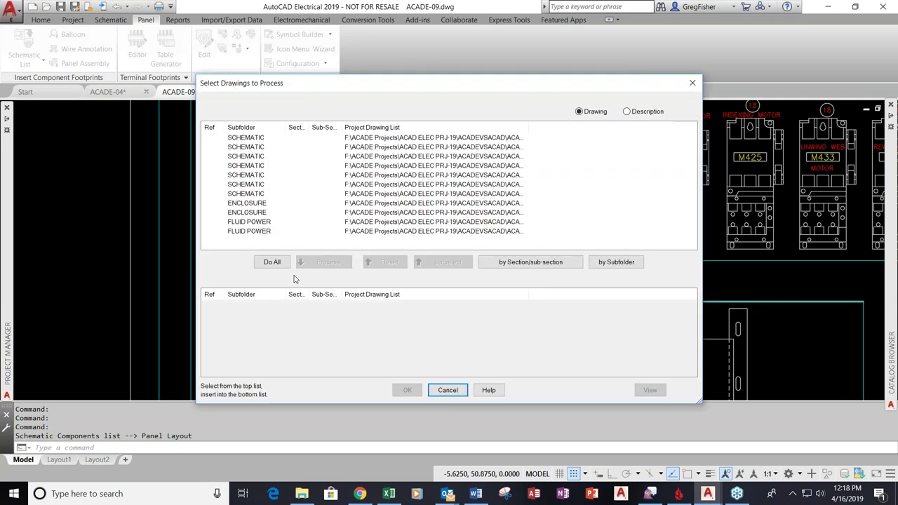
{"action": "left_click", "coordinate": [271, 261]}
{"action": "left_click", "coordinate": [404, 391]}
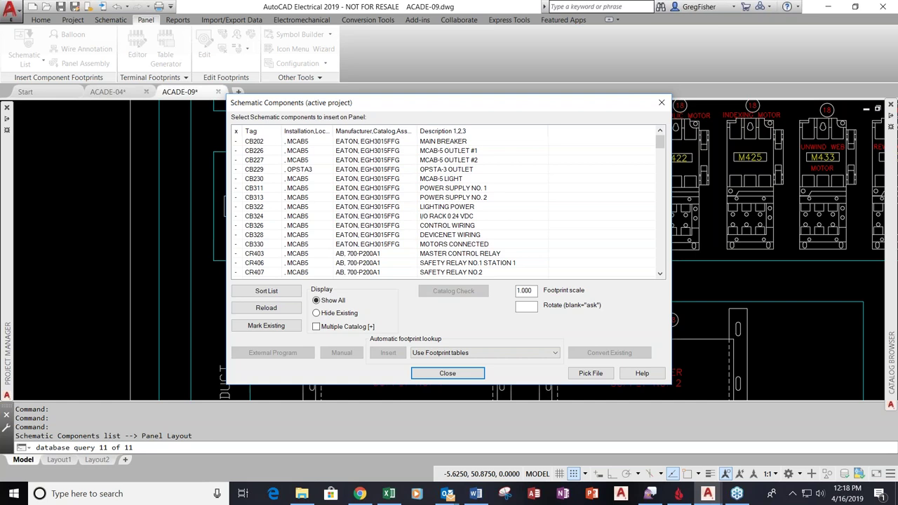
Sort the schematic component list alphanumerically by TAGNAME and MFG, then mark and hide the components already existing on the panel
{"action": "left_click", "coordinate": [285, 294]}
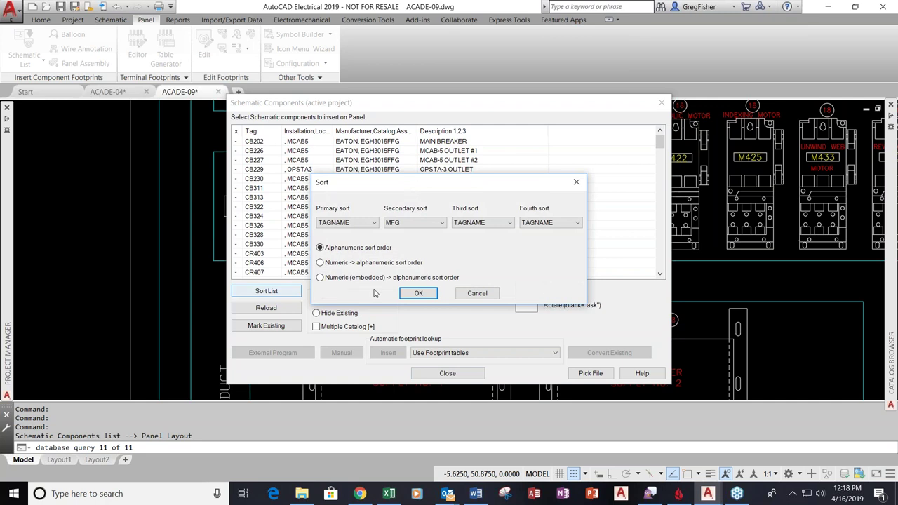
{"action": "left_click", "coordinate": [415, 294]}
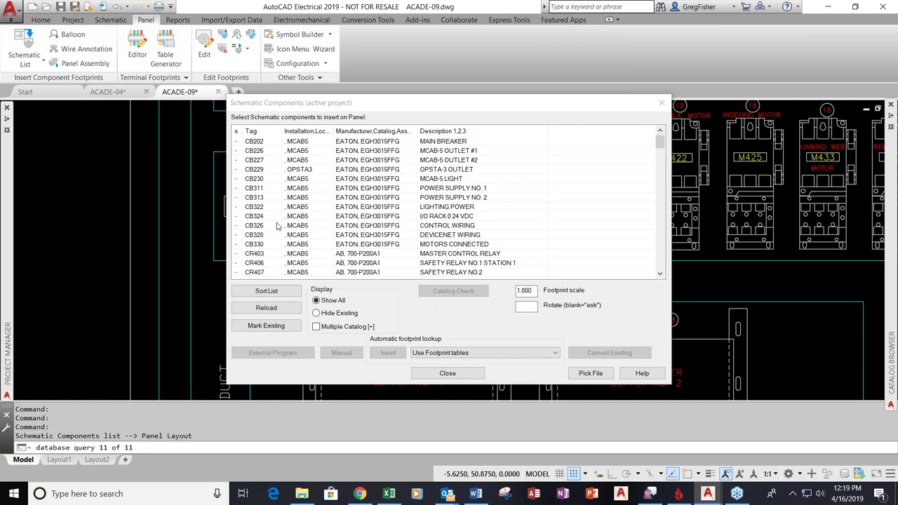
{"action": "left_click", "coordinate": [265, 325]}
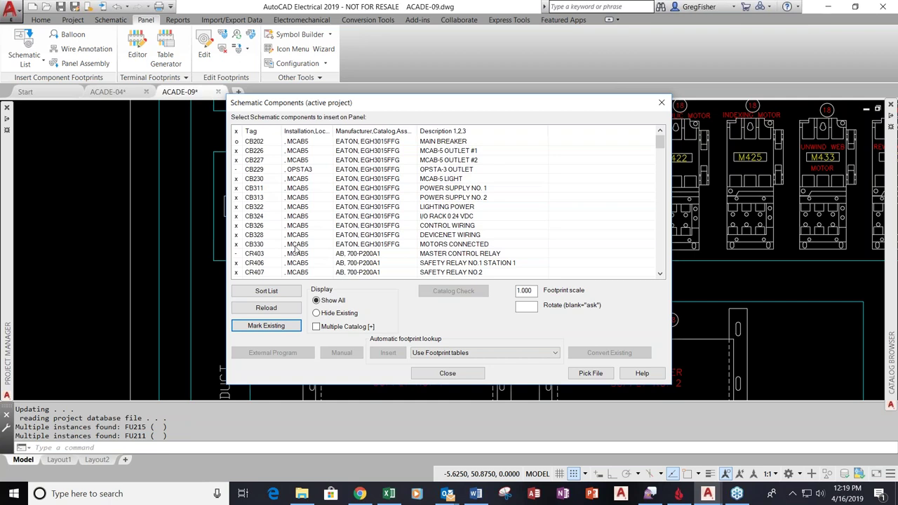
{"action": "left_click", "coordinate": [316, 313]}
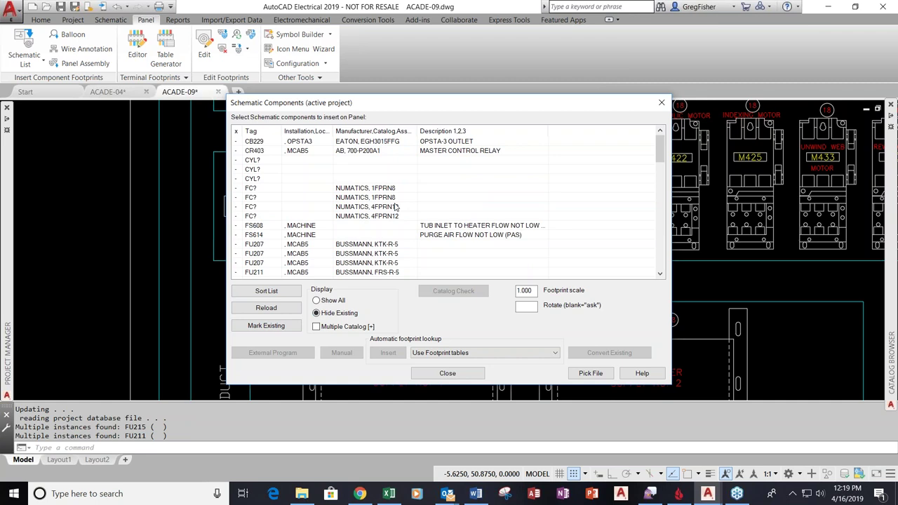
Insert the CR403 master control relay footprint at rotation 0 on the rail beside CR406 and close the component list
{"action": "left_click", "coordinate": [308, 154]}
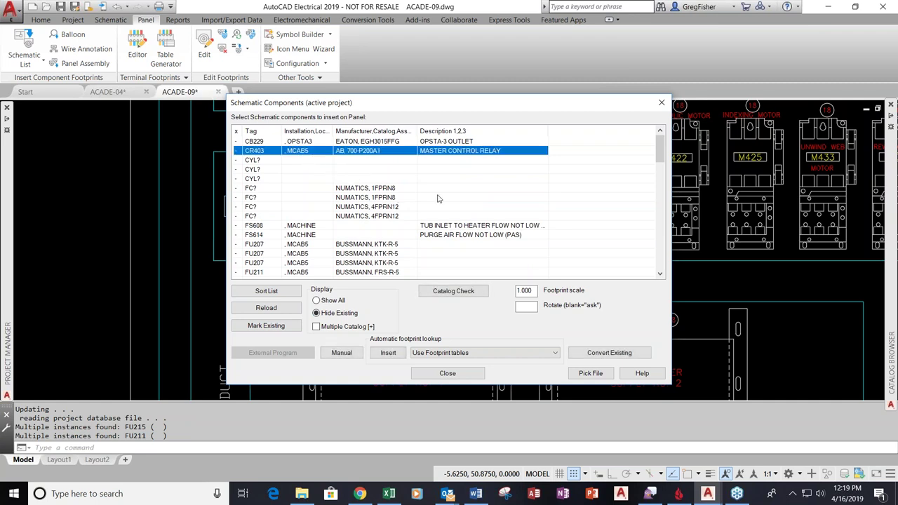
{"action": "left_click", "coordinate": [527, 307]}
{"action": "type", "text": "0"}
{"action": "left_click", "coordinate": [388, 353]}
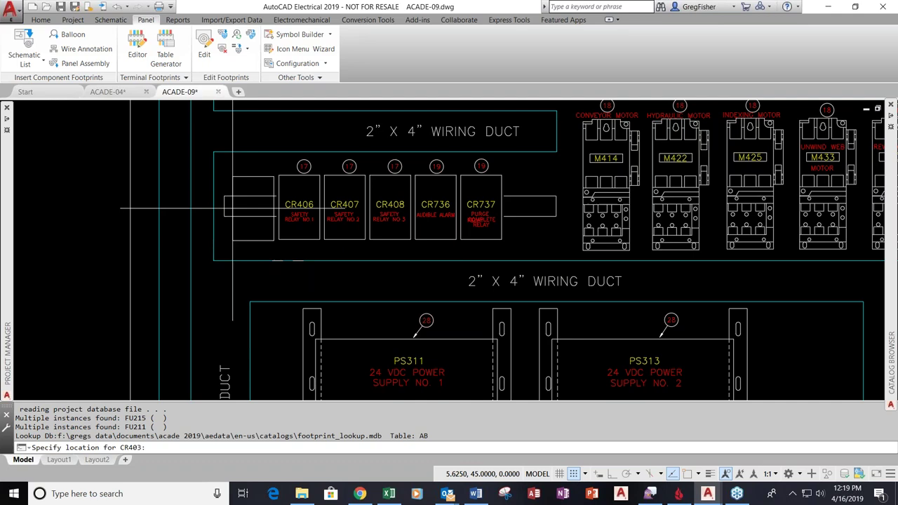
{"action": "left_click", "coordinate": [232, 206]}
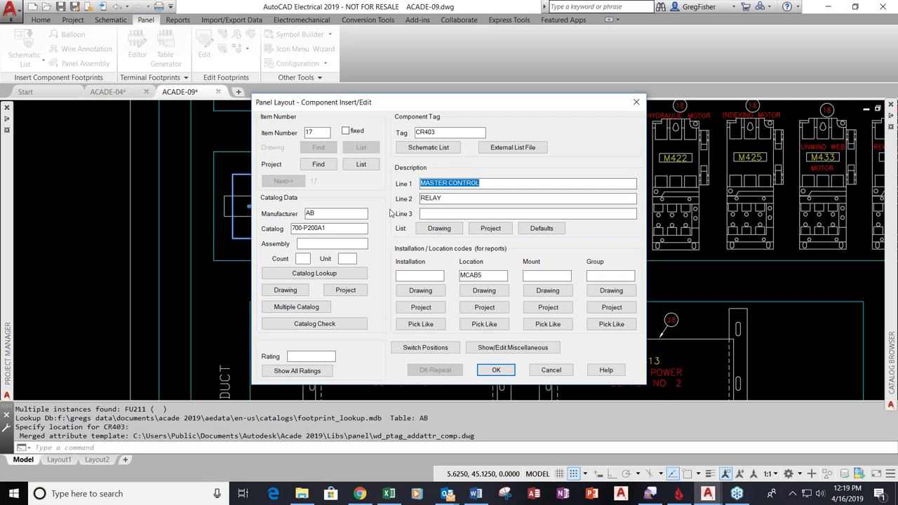
{"action": "left_click", "coordinate": [486, 372]}
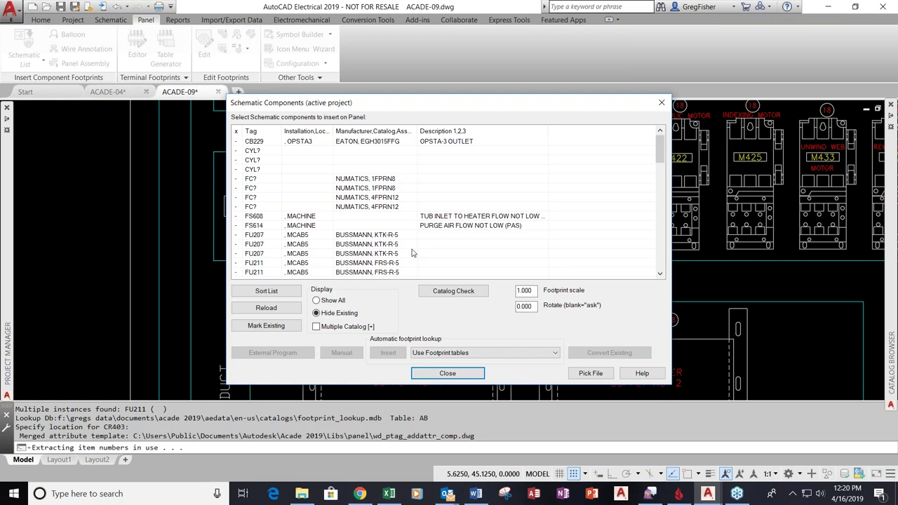
{"action": "scroll", "coordinate": [413, 253], "scroll_direction": "down", "scroll_amount": 6}
{"action": "scroll", "coordinate": [413, 253], "scroll_direction": "up", "scroll_amount": 1}
{"action": "scroll", "coordinate": [412, 253], "scroll_direction": "up", "scroll_amount": 5}
{"action": "left_click", "coordinate": [447, 374]}
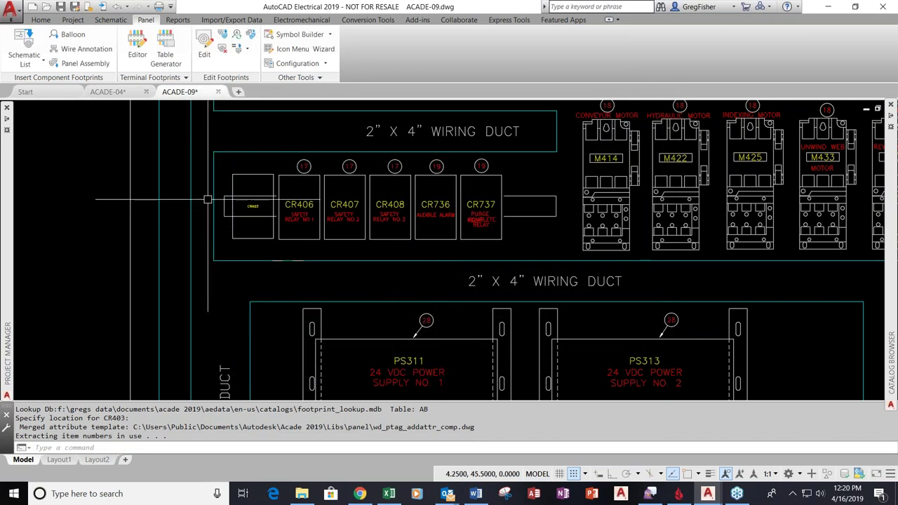
Surf from the new CR403 footprint to its parent coil at sheet 4, reference 403
{"action": "scroll", "coordinate": [203, 193], "scroll_direction": "up", "scroll_amount": 2}
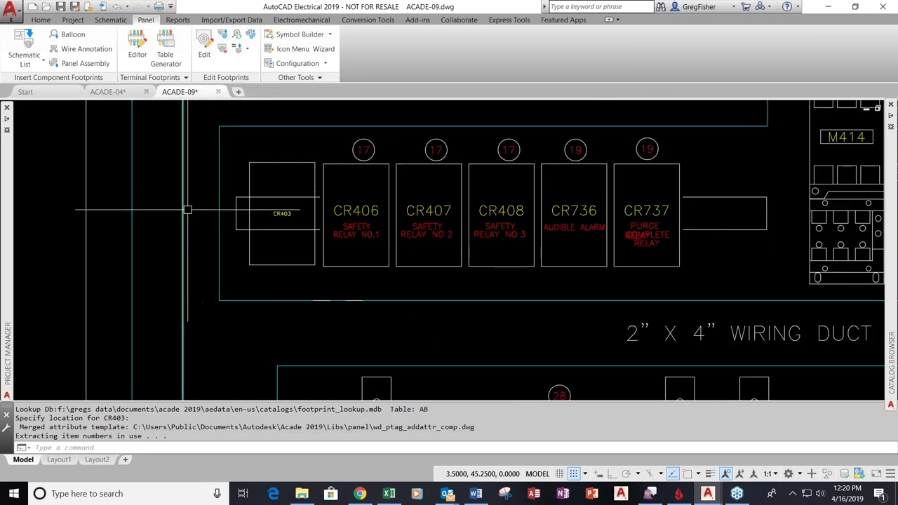
{"action": "scroll", "coordinate": [183, 209], "scroll_direction": "up", "scroll_amount": 2}
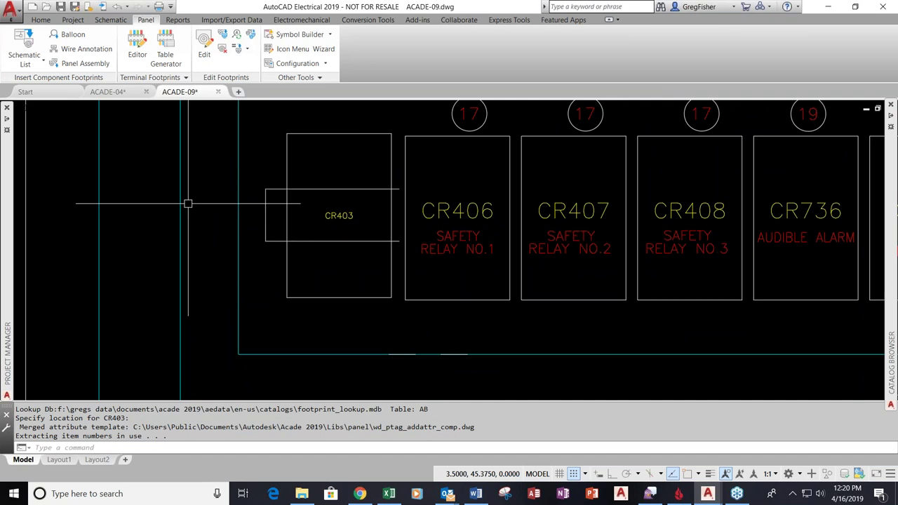
{"action": "right_click", "coordinate": [286, 157]}
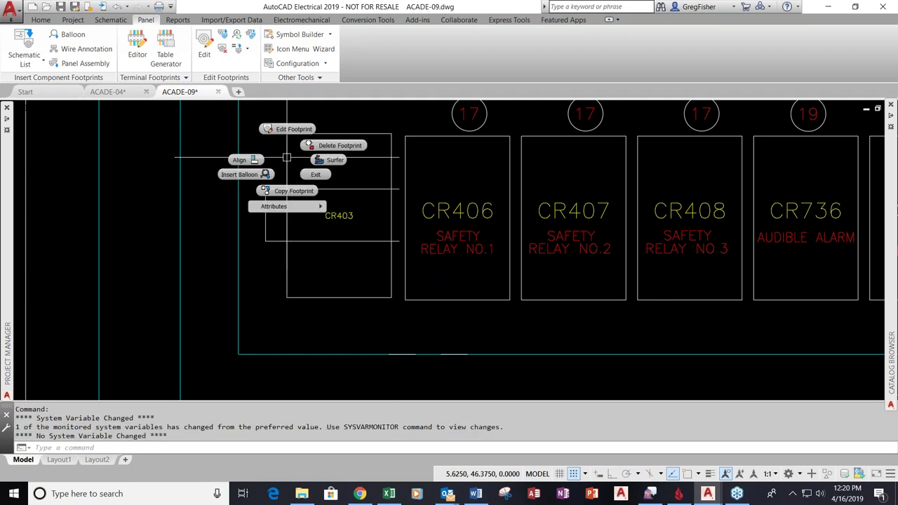
{"action": "left_click", "coordinate": [330, 160]}
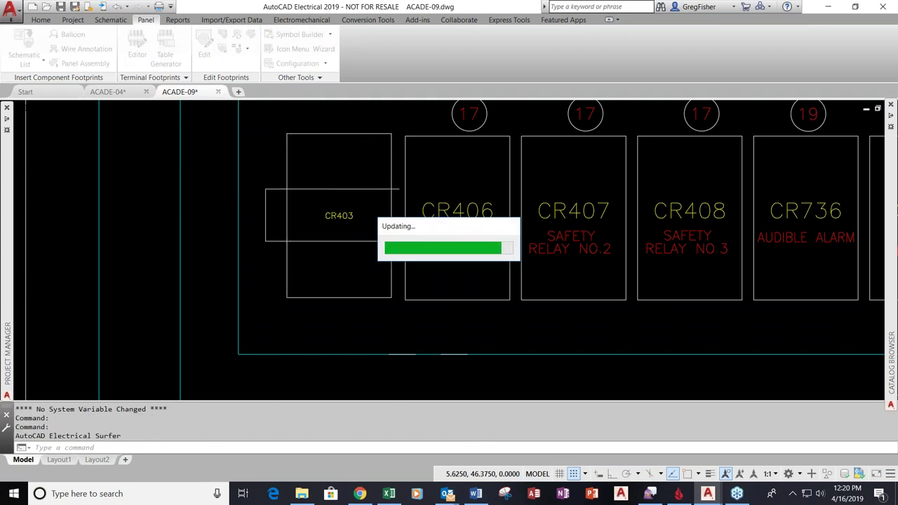
{"action": "double_click", "coordinate": [350, 181]}
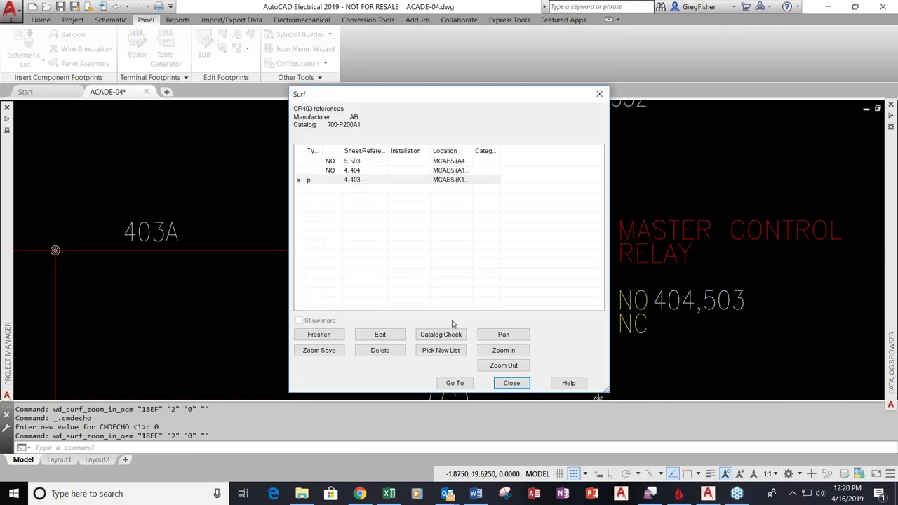
{"action": "left_click", "coordinate": [511, 383]}
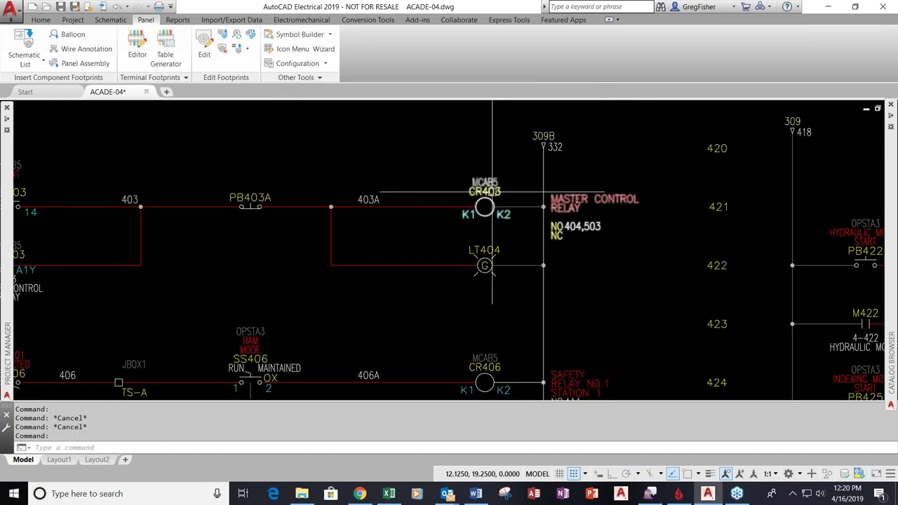
Assign catalog part SQD 8501XMO20V02 to the CR403 coil from a SQD "TYPE X" 120VAC search, leaving the existing pinlist values
{"action": "right_click", "coordinate": [494, 192]}
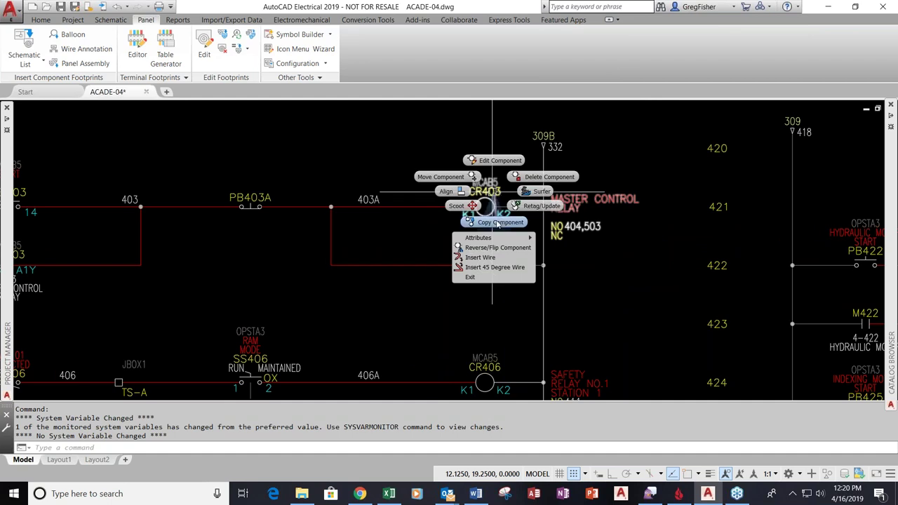
{"action": "key", "text": "Escape"}
{"action": "double_click", "coordinate": [491, 192]}
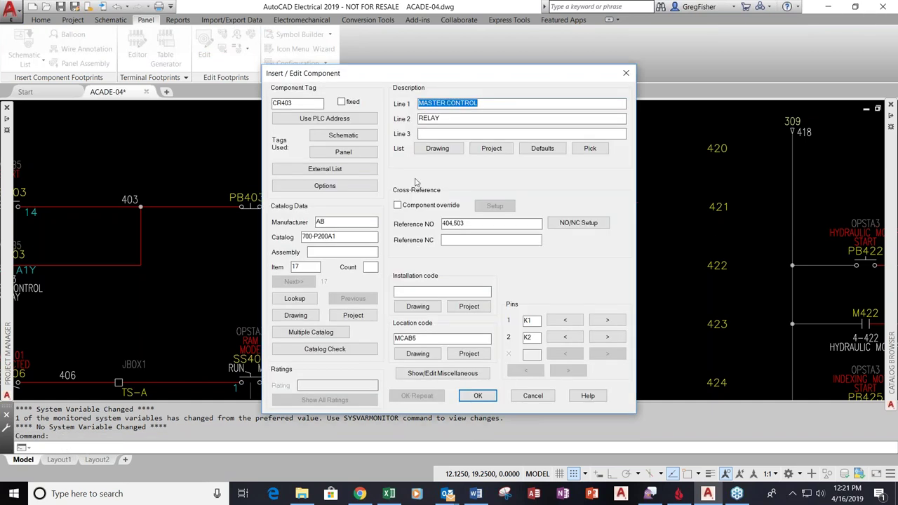
{"action": "left_click", "coordinate": [310, 300]}
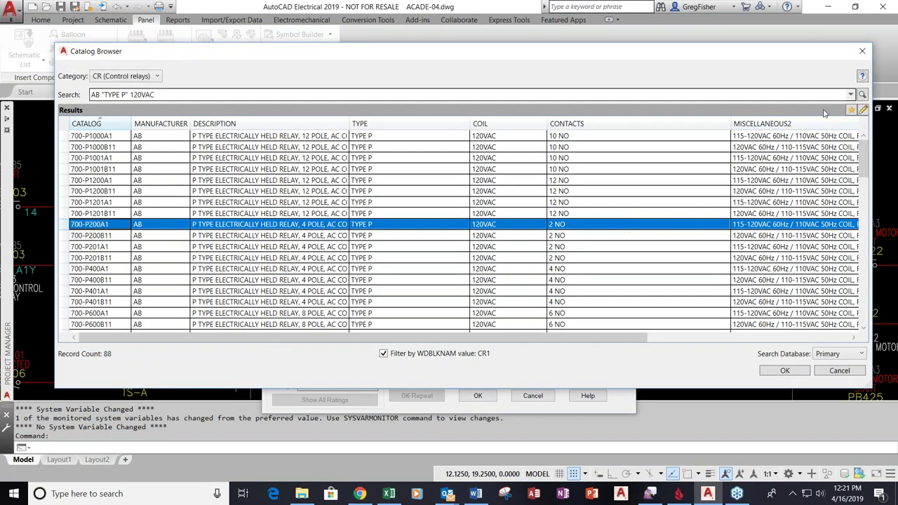
{"action": "left_click", "coordinate": [850, 94]}
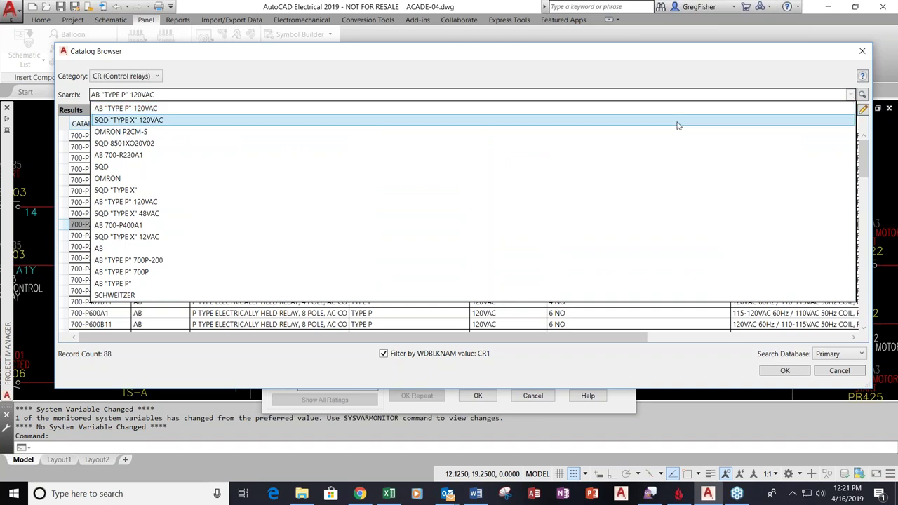
{"action": "left_click", "coordinate": [679, 120]}
{"action": "left_click", "coordinate": [862, 95]}
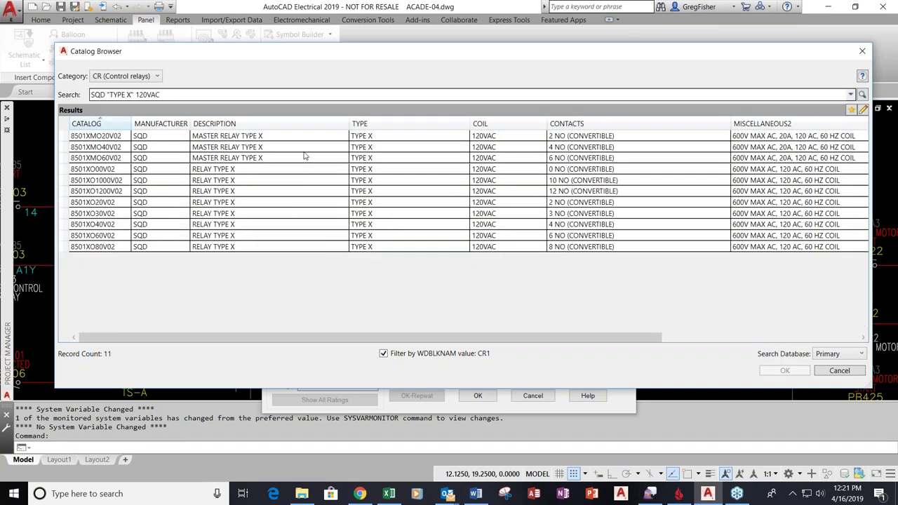
{"action": "left_click", "coordinate": [298, 141]}
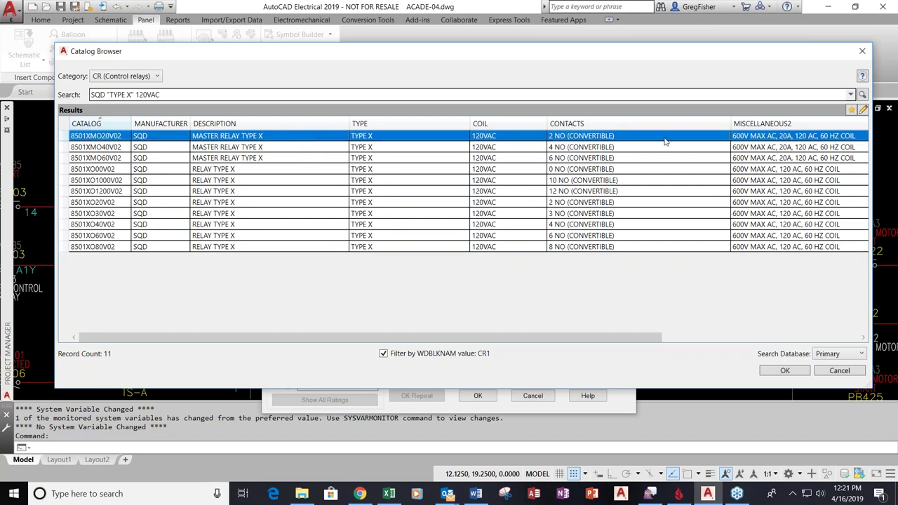
{"action": "left_click", "coordinate": [782, 371]}
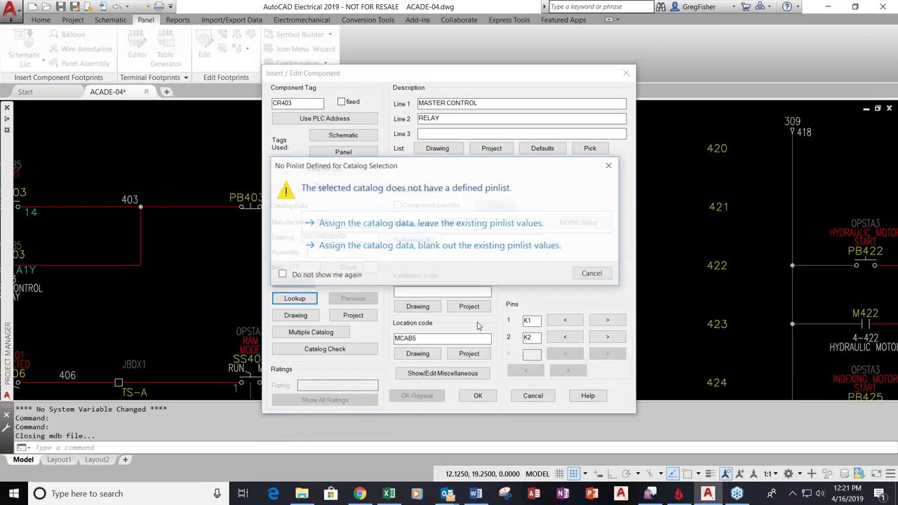
{"action": "left_click", "coordinate": [473, 223]}
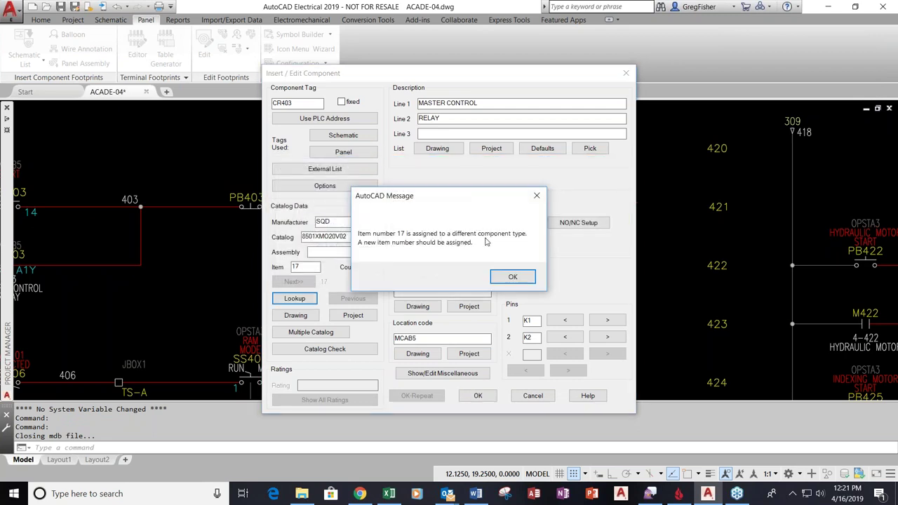
Apply the CR403 component edit with the item number cleared and update its related components to match
{"action": "left_click", "coordinate": [511, 277]}
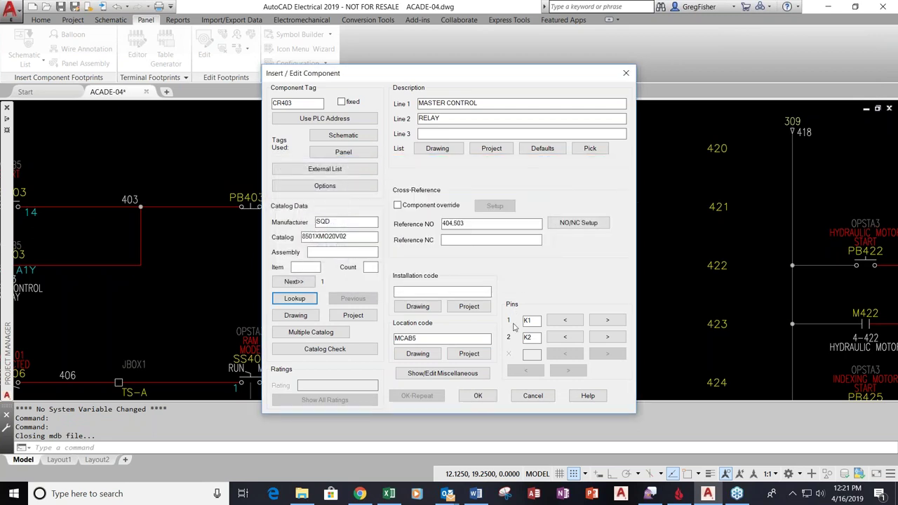
{"action": "left_click", "coordinate": [478, 397]}
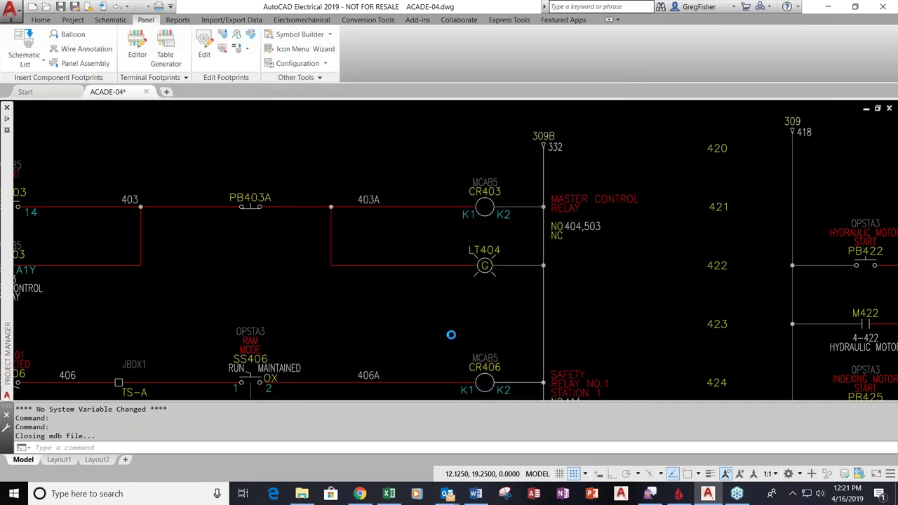
{"action": "left_click", "coordinate": [435, 287]}
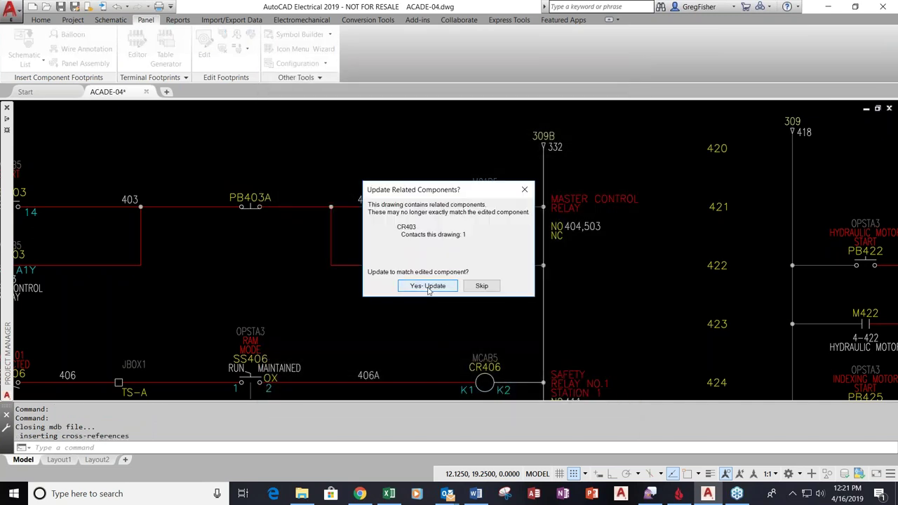
{"action": "left_click", "coordinate": [405, 303]}
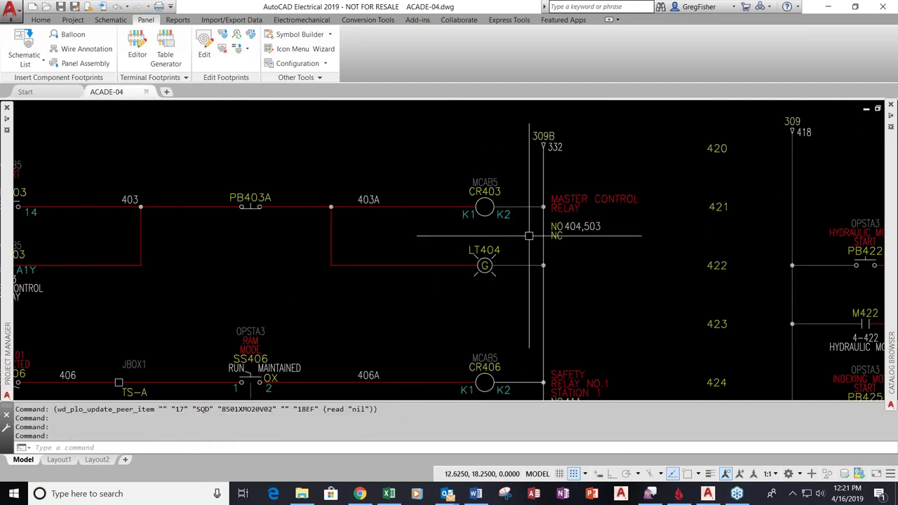
Surf from the CR403 coil to its panel footprint reference on sheet 9 and close the reference list
{"action": "right_click", "coordinate": [566, 208]}
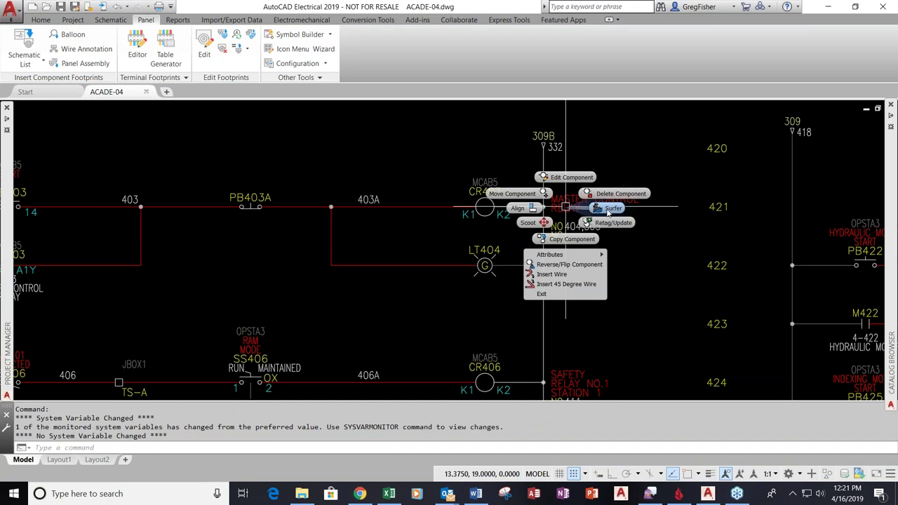
{"action": "left_click", "coordinate": [609, 208]}
{"action": "double_click", "coordinate": [362, 189]}
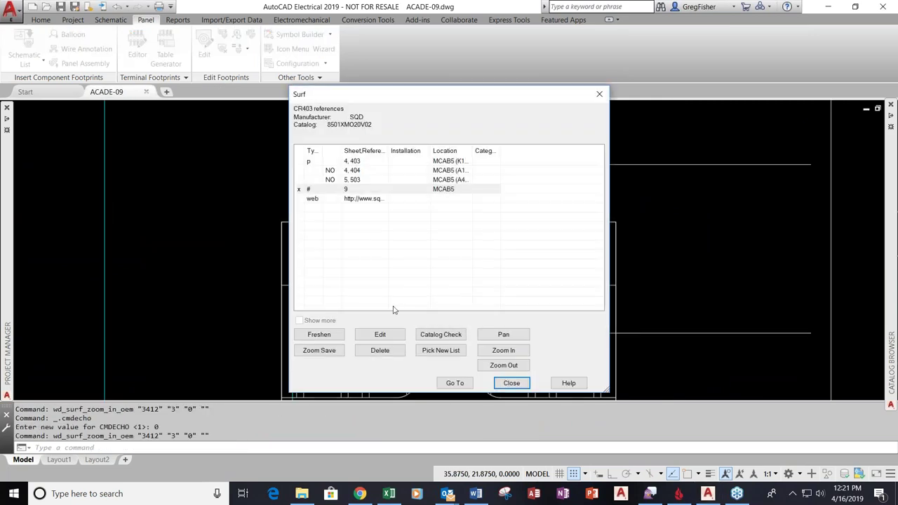
{"action": "left_click", "coordinate": [512, 383]}
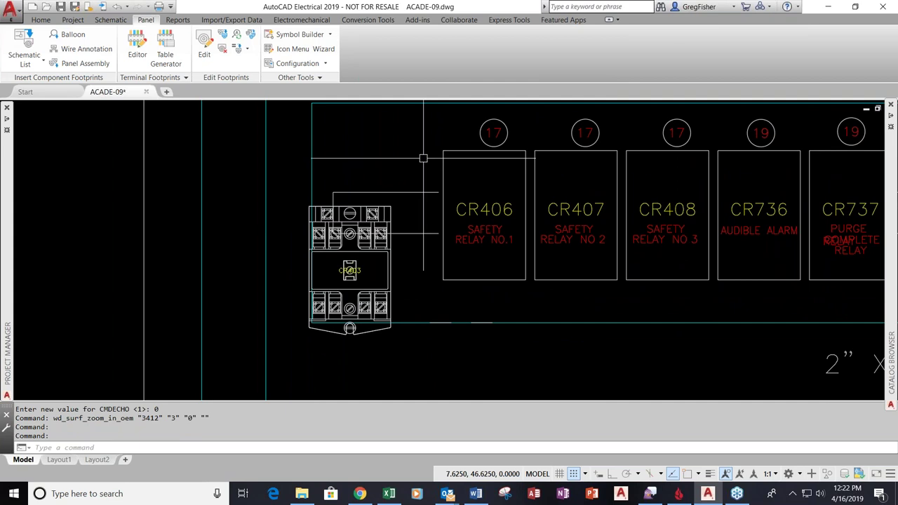
Move the CR403 footprint up onto the end of the rail, closer to the CR406 relay
{"action": "type", "text": "m"}
{"action": "key", "text": "Return"}
{"action": "left_click", "coordinate": [390, 212]}
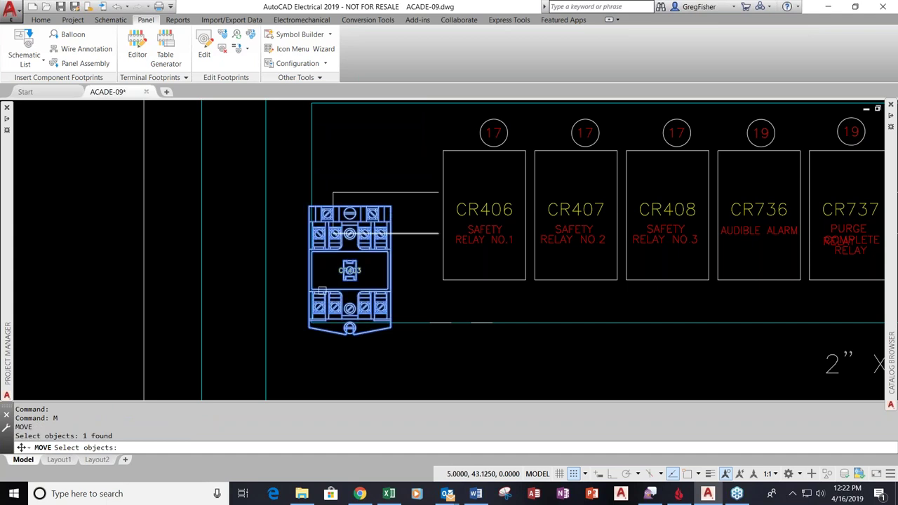
{"action": "key", "text": "Return"}
{"action": "left_click", "coordinate": [296, 362]}
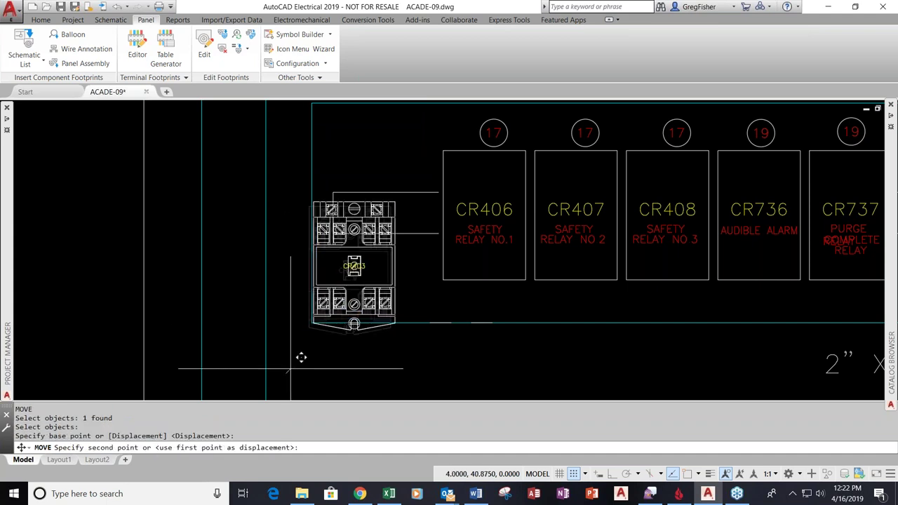
{"action": "left_click", "coordinate": [329, 312]}
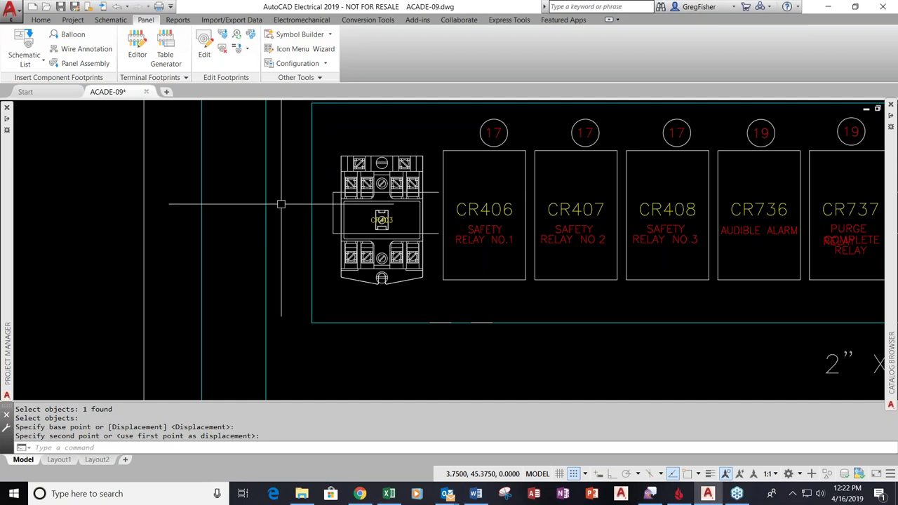
{"action": "key", "text": "Escape"}
Add STATION 1 as description line 3 of the CR403 footprint and update its related schematic symbols in the other drawings
{"action": "right_click", "coordinate": [406, 165]}
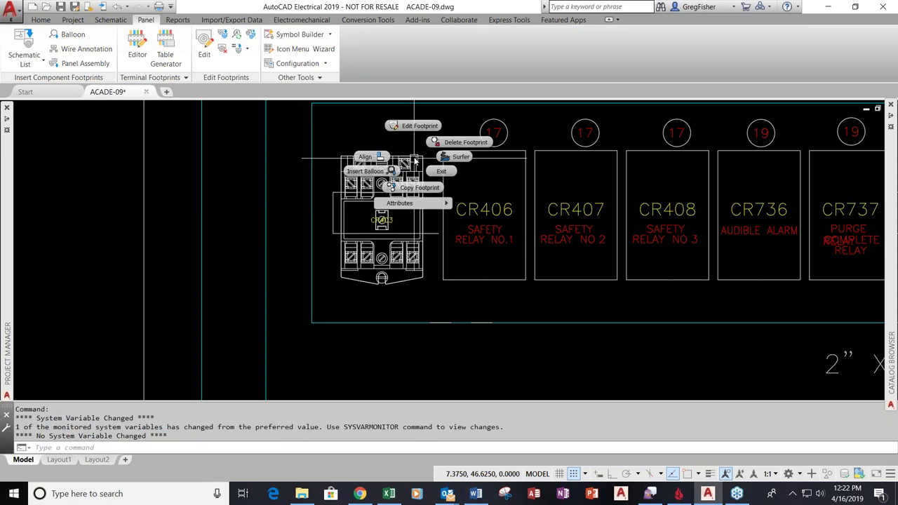
{"action": "left_click", "coordinate": [442, 154]}
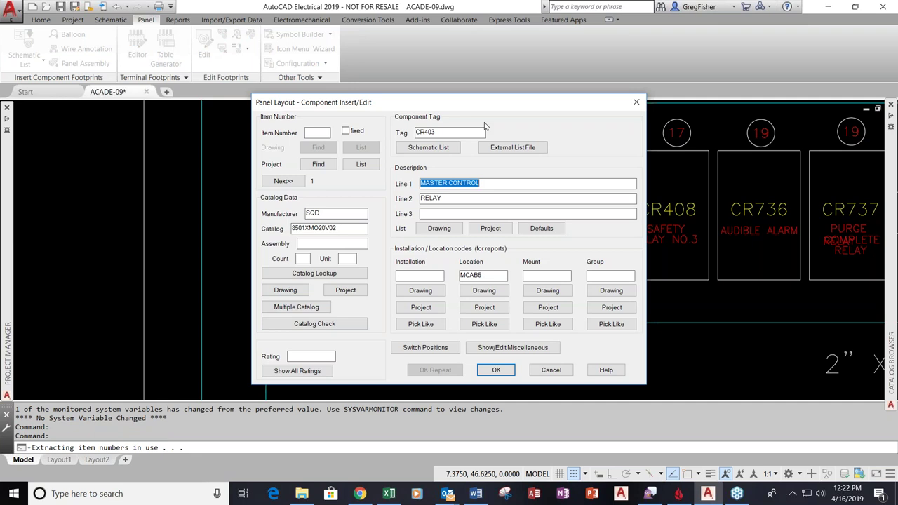
{"action": "left_click", "coordinate": [472, 214]}
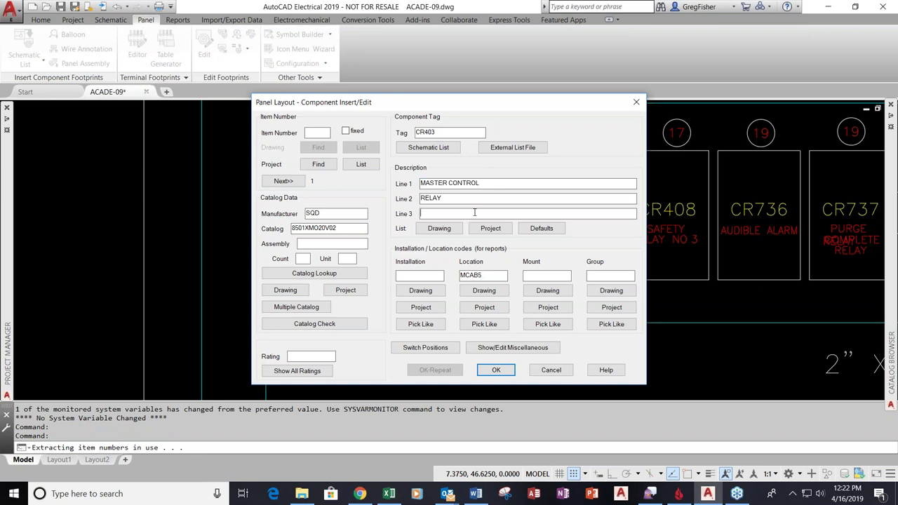
{"action": "type", "text": "station 1"}
{"action": "key", "text": "BackSpace"}
{"action": "key", "text": "BackSpace"}
{"action": "key", "text": "BackSpace"}
{"action": "key", "text": "BackSpace"}
{"action": "key", "text": "BackSpace"}
{"action": "key", "text": "BackSpace"}
{"action": "key", "text": "BackSpace"}
{"action": "key", "text": "BackSpace"}
{"action": "key", "text": "BackSpace"}
{"action": "type", "text": "STATION 1"}
{"action": "left_click", "coordinate": [491, 370]}
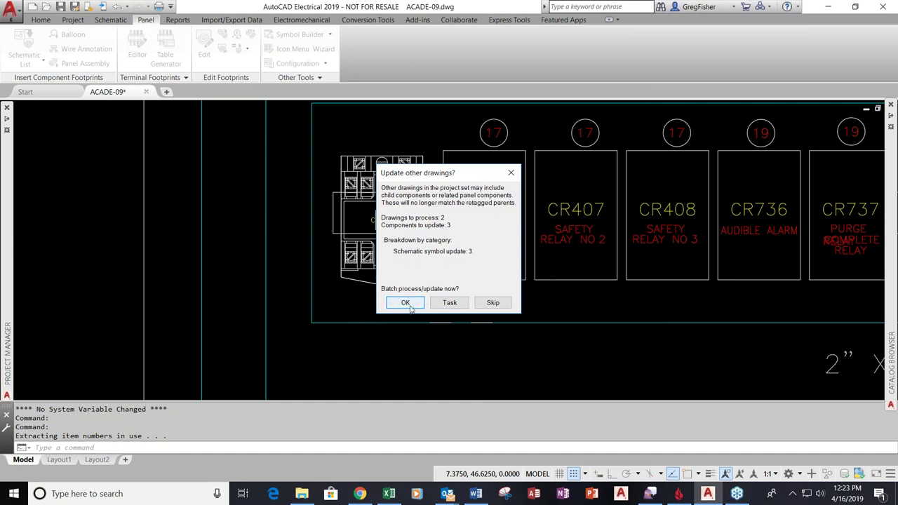
{"action": "left_click", "coordinate": [410, 307]}
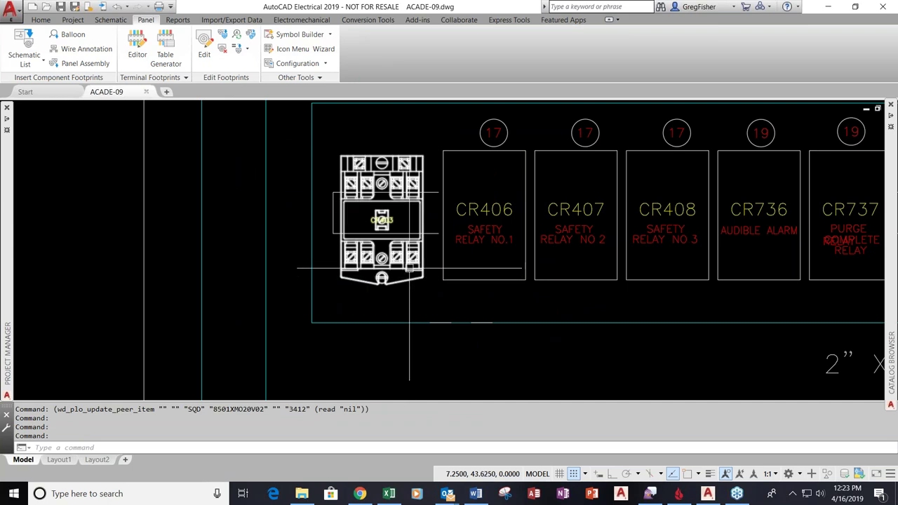
Surf from the CR403 footprint to its parent coil at sheet 4, reference 403, and check the coil's description
{"action": "right_click", "coordinate": [409, 268]}
{"action": "left_click", "coordinate": [444, 269]}
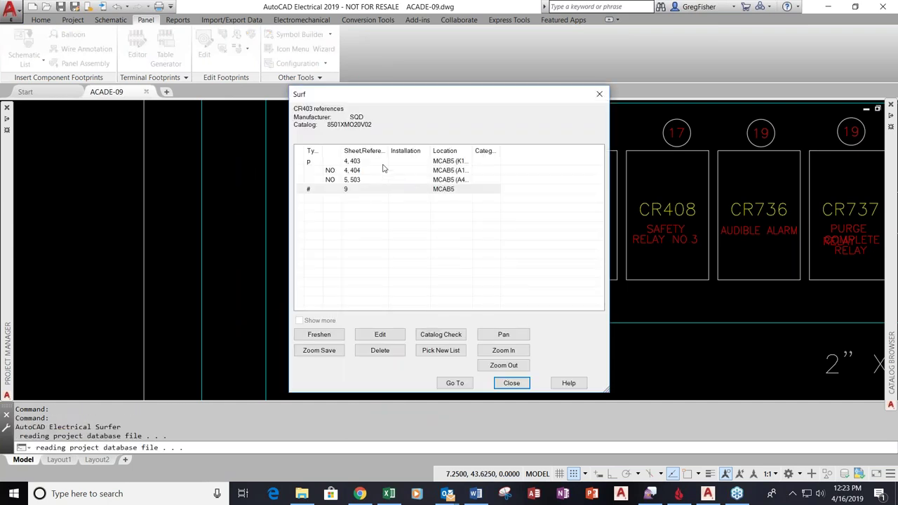
{"action": "double_click", "coordinate": [374, 162]}
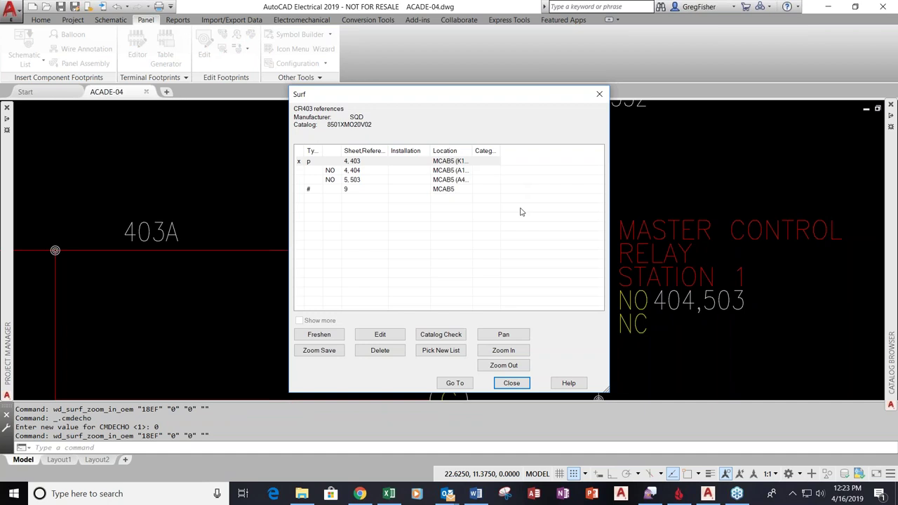
{"action": "left_click", "coordinate": [512, 383]}
{"action": "scroll", "coordinate": [506, 232], "scroll_direction": "down", "scroll_amount": 4}
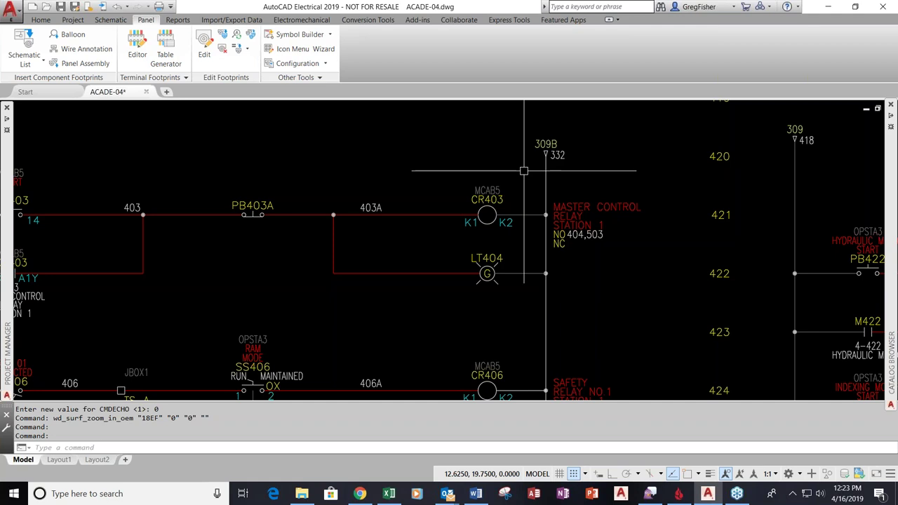
Open the 3-phase motor control drawing ACADE-02.dwg from the project's SCHEMATIC folder
{"action": "scroll", "coordinate": [393, 167], "scroll_direction": "down", "scroll_amount": 5}
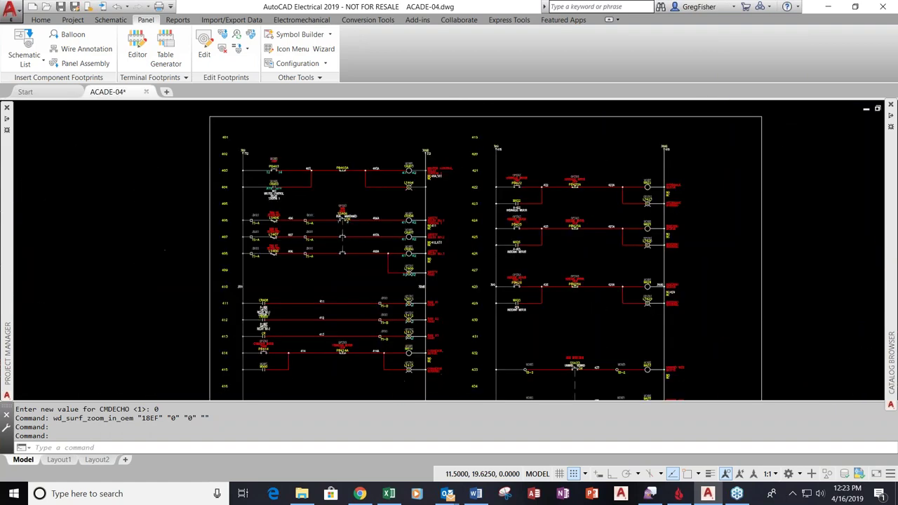
{"action": "middle_click", "coordinate": [480, 177]}
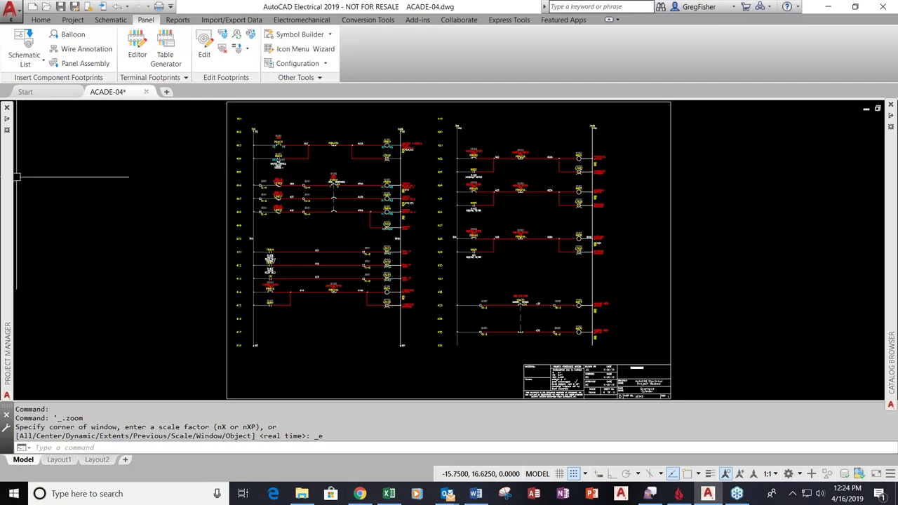
{"action": "mouse_move", "coordinate": [9, 185]}
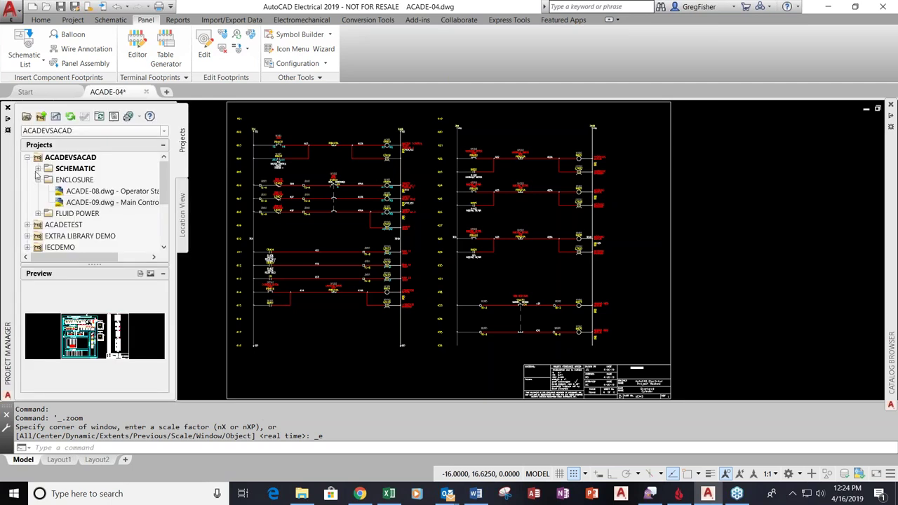
{"action": "left_click", "coordinate": [38, 169]}
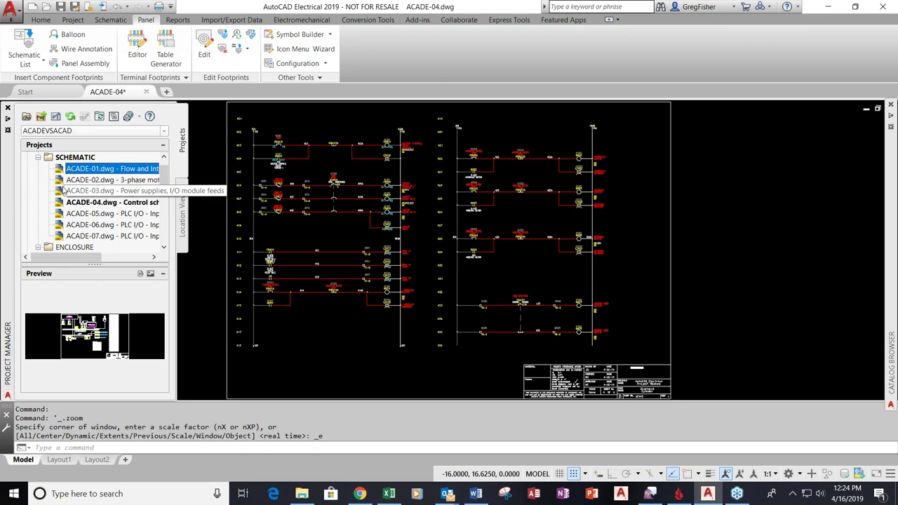
{"action": "left_click", "coordinate": [62, 191]}
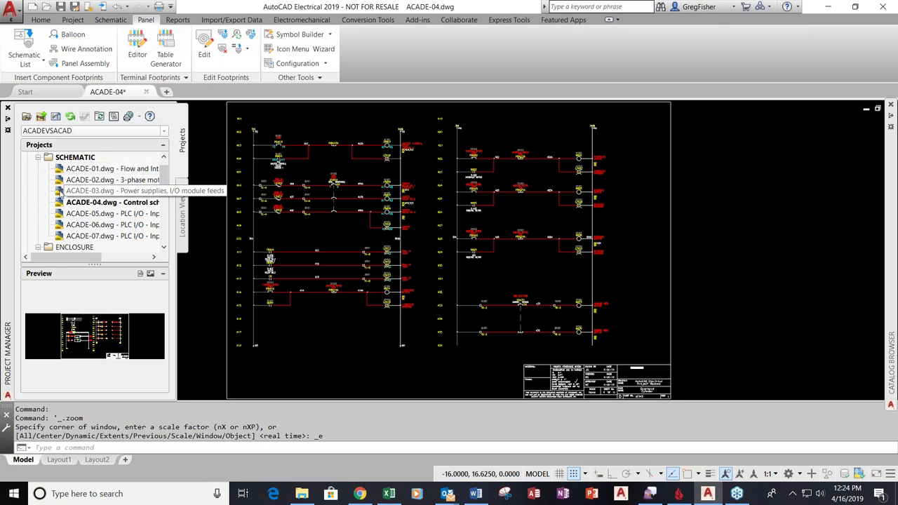
{"action": "double_click", "coordinate": [62, 180]}
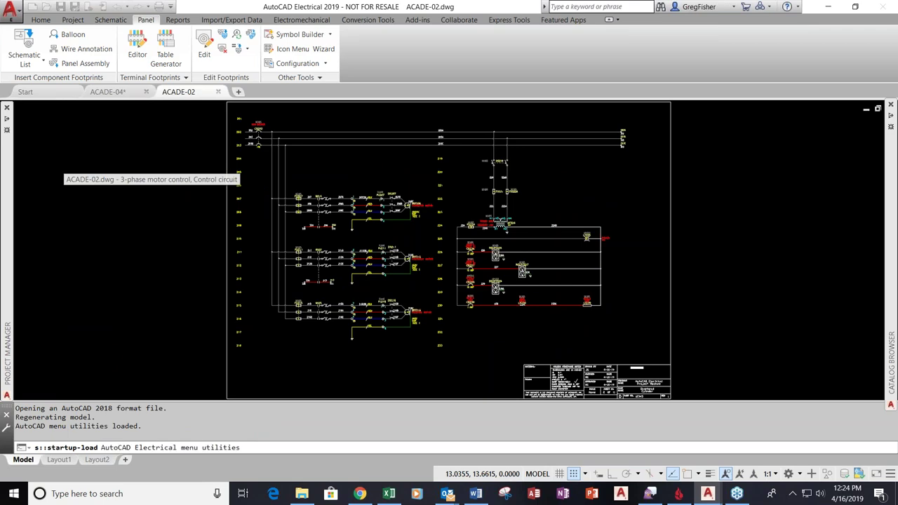
Examine the three-phase conveyor motor circuit at line references 207 to 209, from fuses FU207 to motor MOT208
{"action": "scroll", "coordinate": [334, 198], "scroll_direction": "up", "scroll_amount": 2}
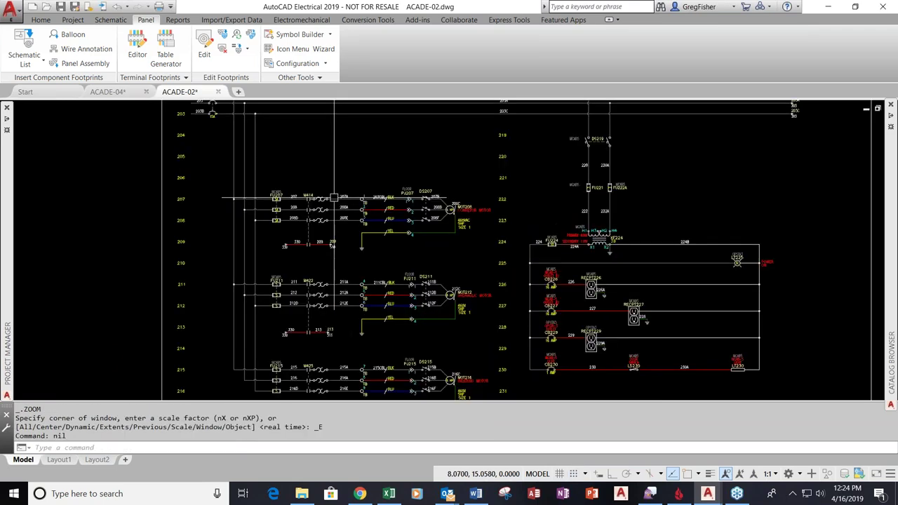
{"action": "scroll", "coordinate": [334, 199], "scroll_direction": "up", "scroll_amount": 2}
{"action": "middle_click_drag", "start_coordinate": [334, 199], "coordinate": [321, 301]}
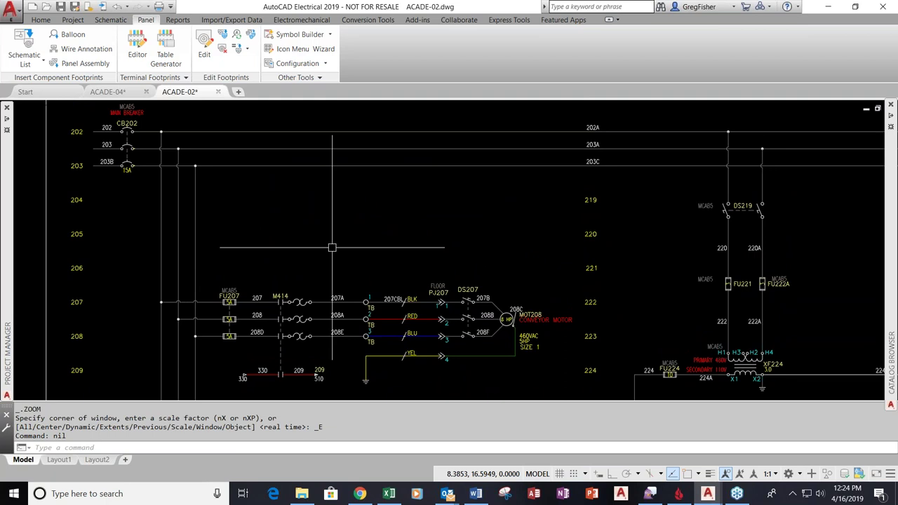
{"action": "scroll", "coordinate": [358, 223], "scroll_direction": "down", "scroll_amount": 2}
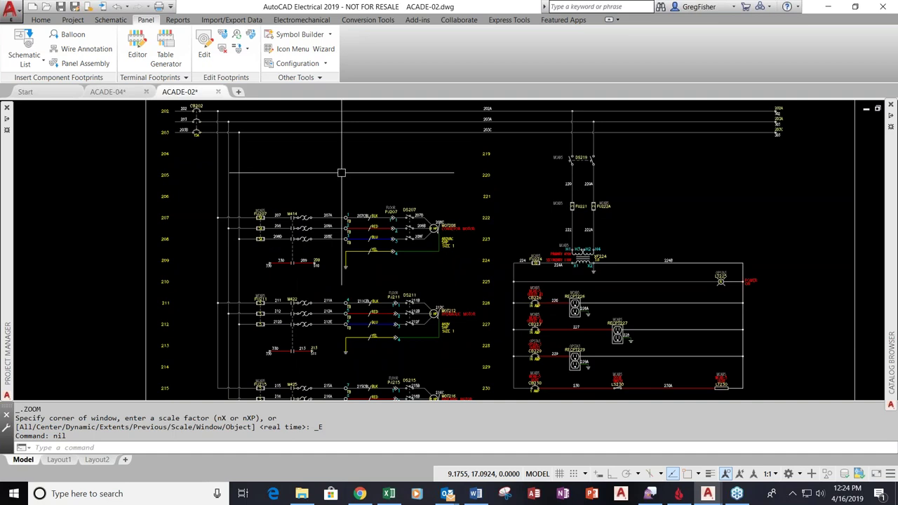
{"action": "scroll", "coordinate": [333, 230], "scroll_direction": "up", "scroll_amount": 5}
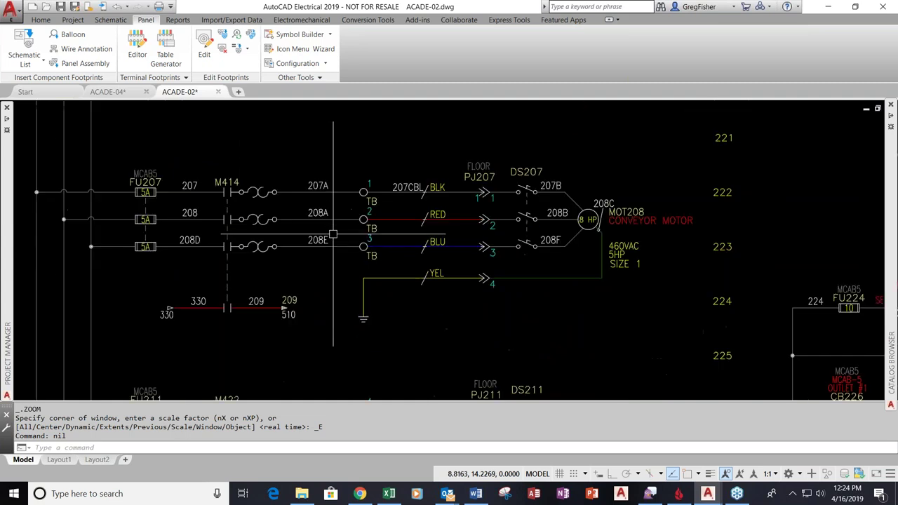
{"action": "middle_click_drag", "start_coordinate": [333, 235], "coordinate": [356, 202]}
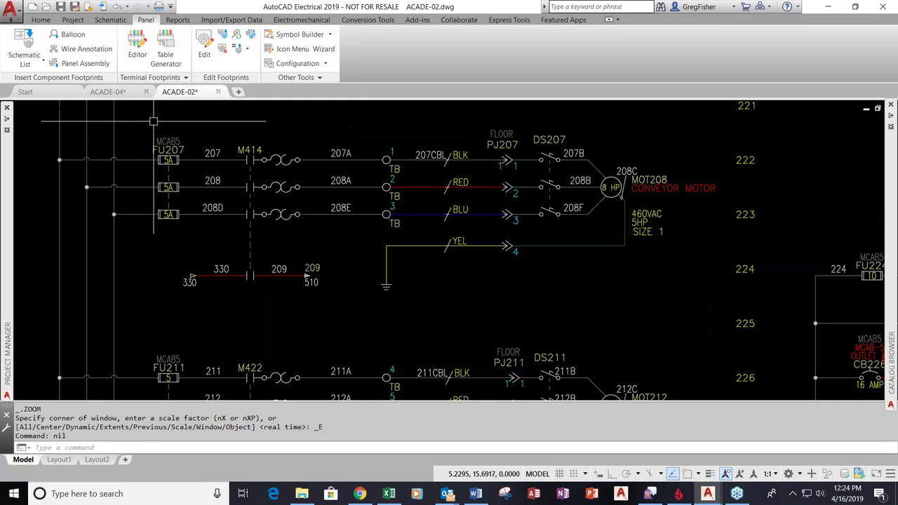
{"action": "left_click", "coordinate": [123, 107]}
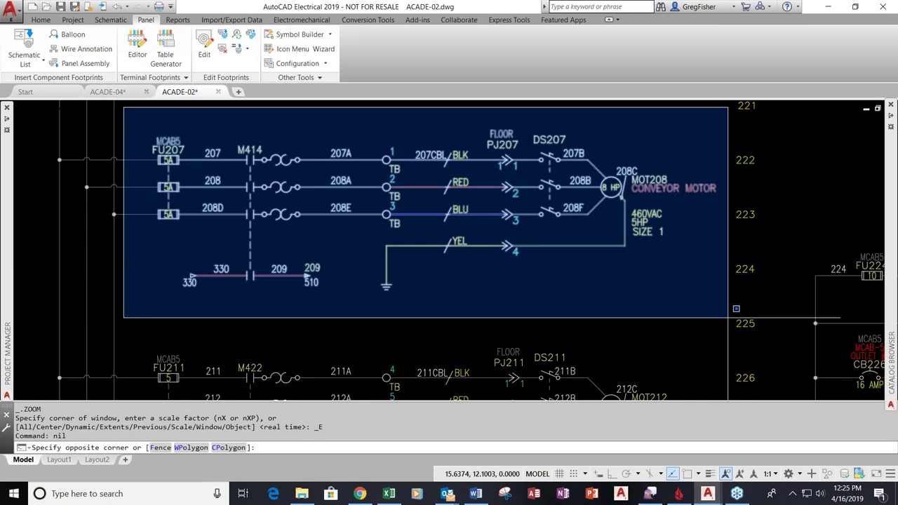
{"action": "key", "text": "Escape"}
{"action": "key", "text": "Escape"}
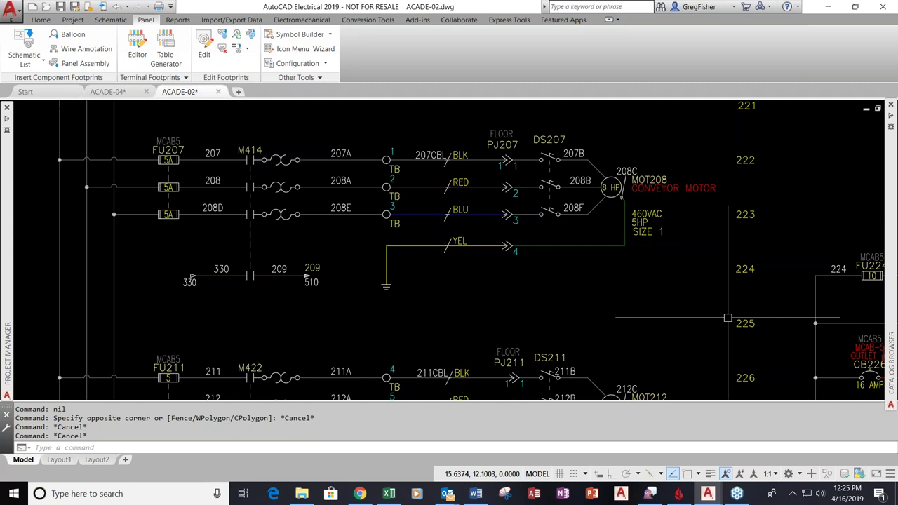
{"action": "scroll", "coordinate": [654, 303], "scroll_direction": "down", "scroll_amount": 2}
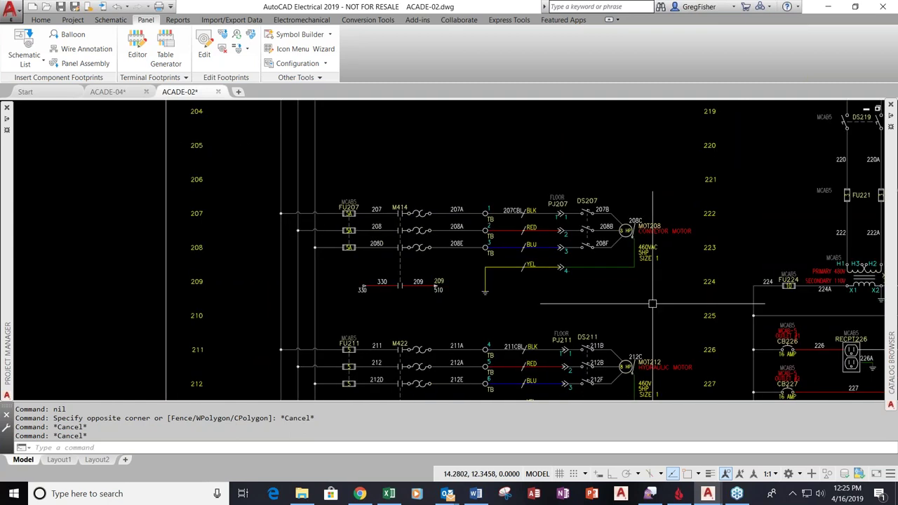
{"action": "scroll", "coordinate": [653, 302], "scroll_direction": "down", "scroll_amount": 2}
{"action": "middle_click", "coordinate": [653, 302]}
{"action": "middle_click", "coordinate": [652, 302]}
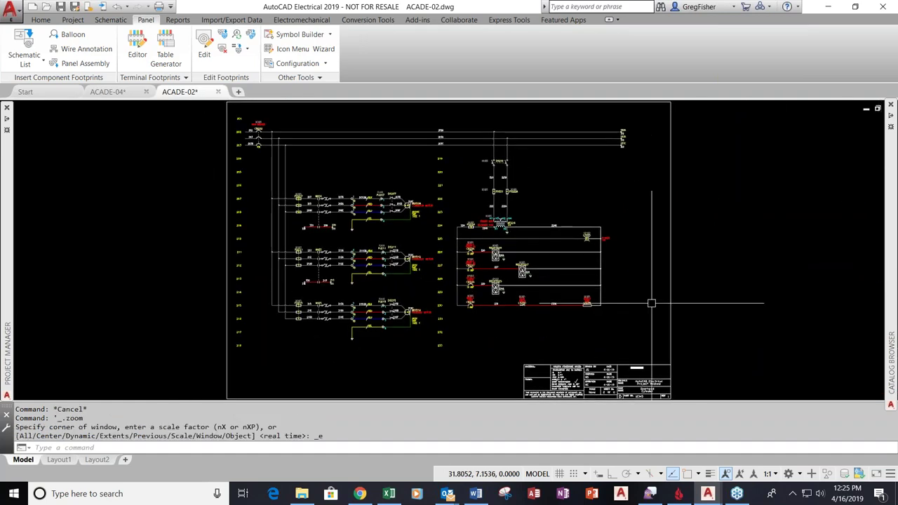
Start a new drawing named ACADE-12 in the project's SCHEMATIC folder
{"action": "mouse_move", "coordinate": [8, 336]}
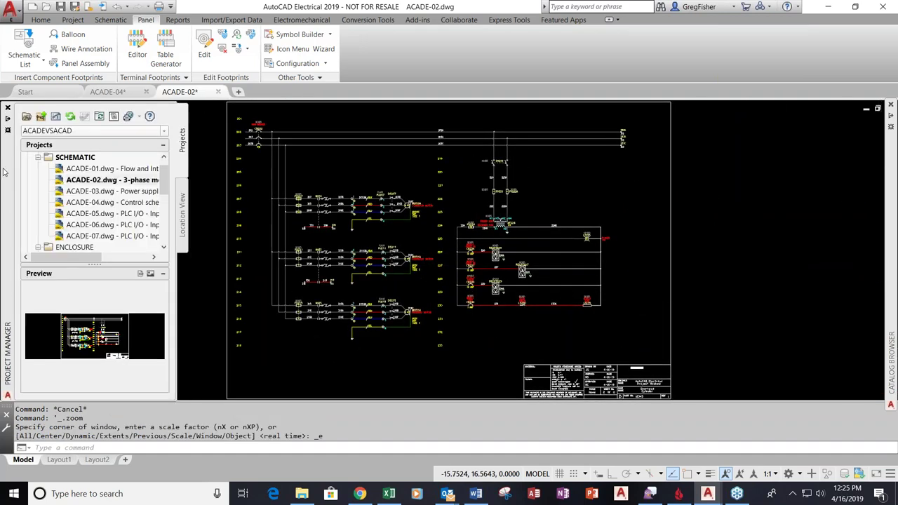
{"action": "left_click", "coordinate": [54, 158]}
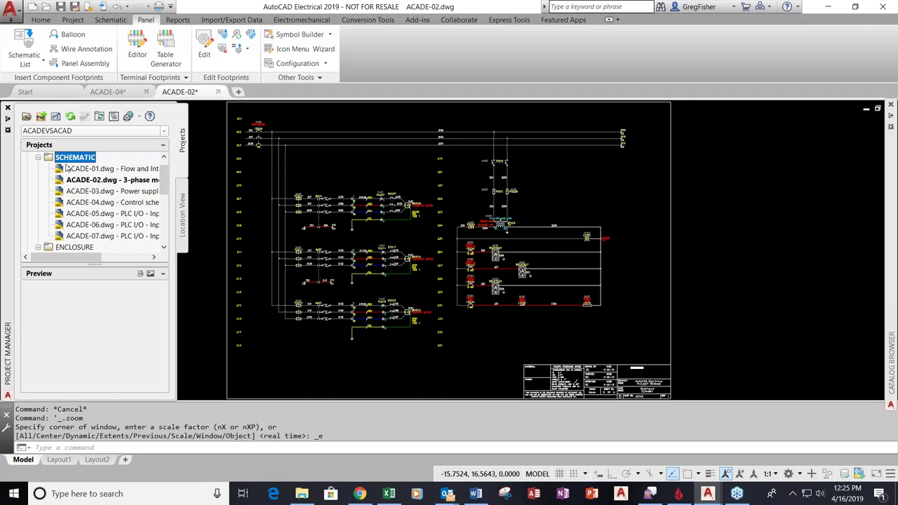
{"action": "scroll", "coordinate": [166, 186], "scroll_direction": "up", "scroll_amount": 1}
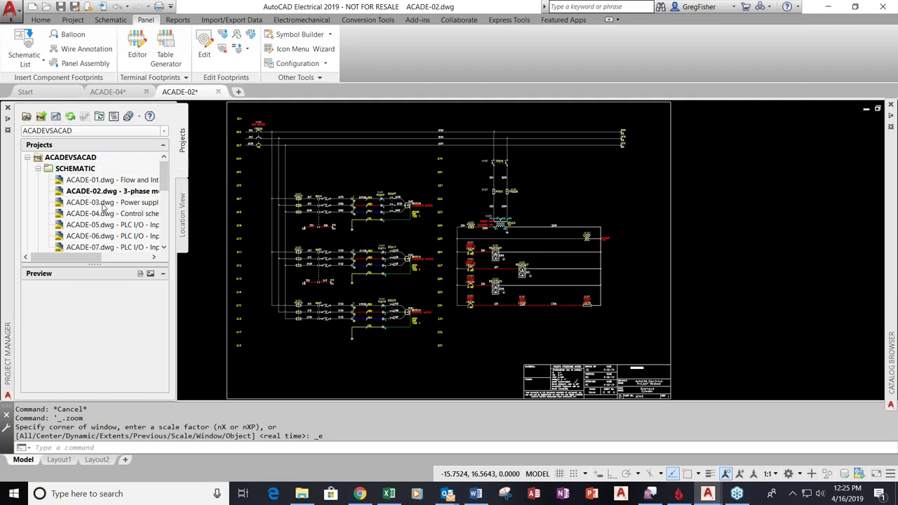
{"action": "scroll", "coordinate": [103, 207], "scroll_direction": "down", "scroll_amount": 2}
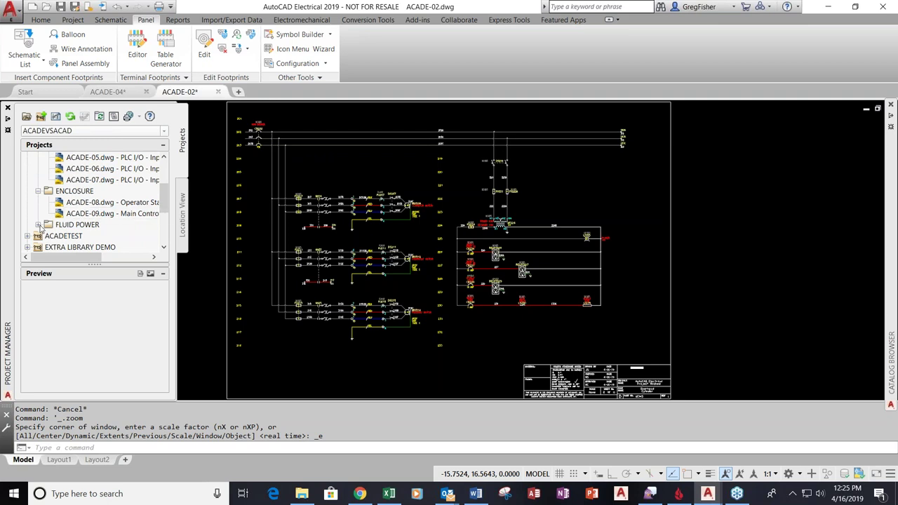
{"action": "left_click", "coordinate": [45, 225]}
{"action": "scroll", "coordinate": [84, 204], "scroll_direction": "up", "scroll_amount": 2}
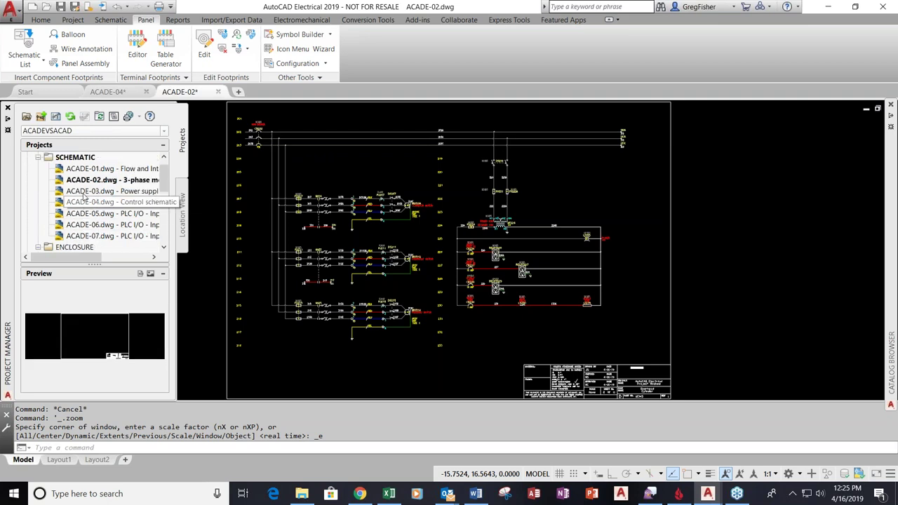
{"action": "left_click", "coordinate": [79, 158]}
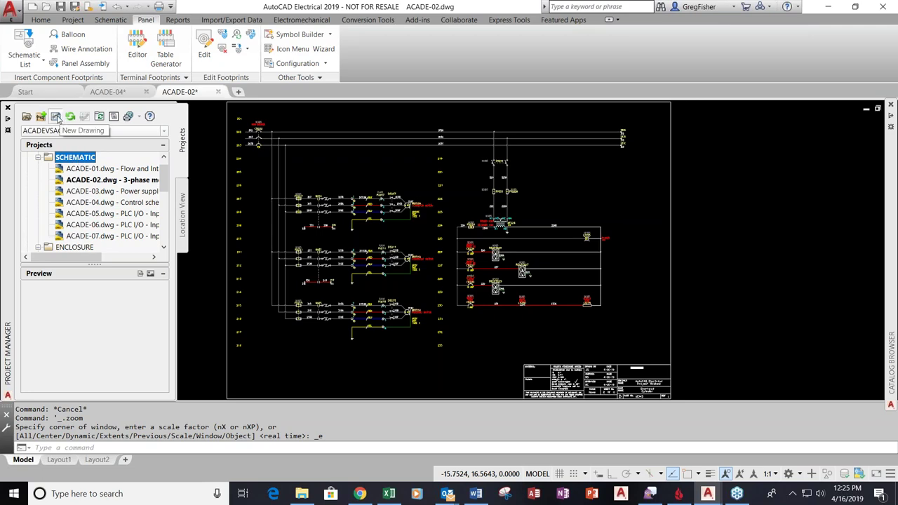
{"action": "left_click", "coordinate": [56, 117]}
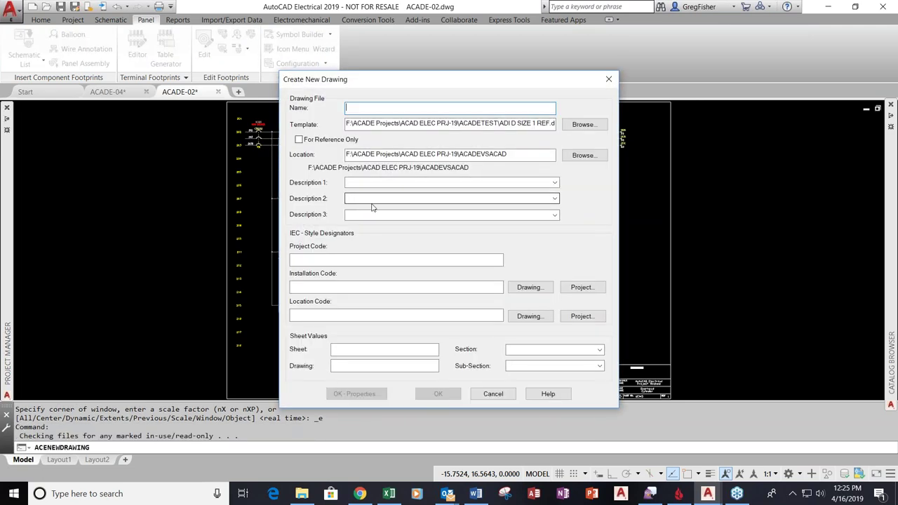
{"action": "type", "text": "ACADE"}
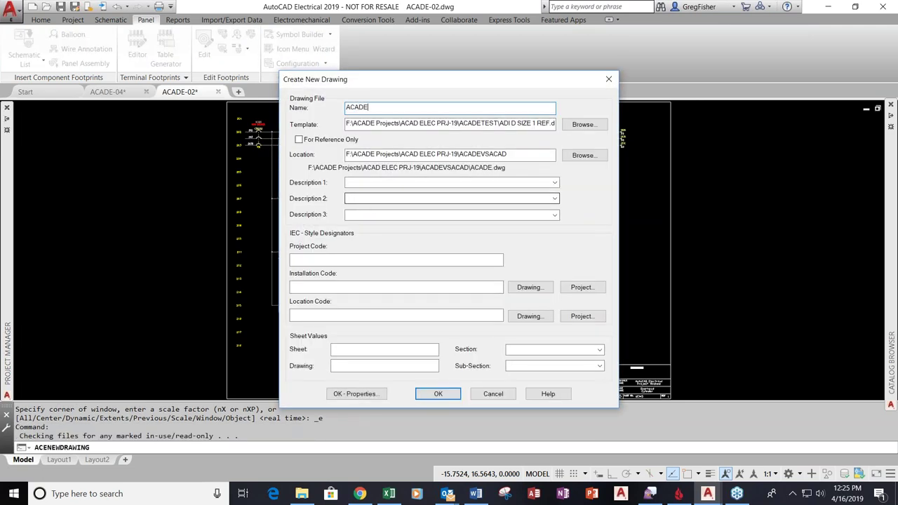
{"action": "type", "text": "-"}
{"action": "type", "text": "12"}
Set the new drawing's sheet to 12 and description 1 to 3 PHASE, and create it without applying the project default values
{"action": "left_click", "coordinate": [354, 349]}
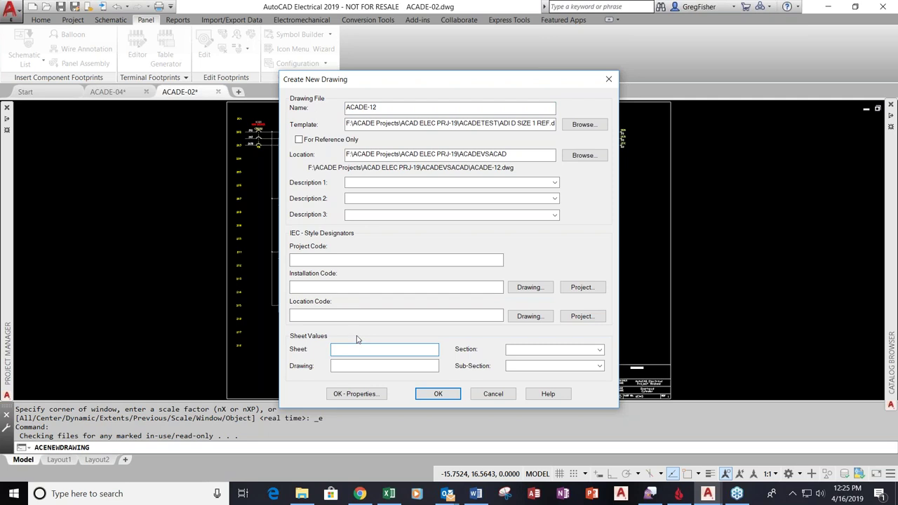
{"action": "type", "text": "12"}
{"action": "left_click", "coordinate": [354, 183]}
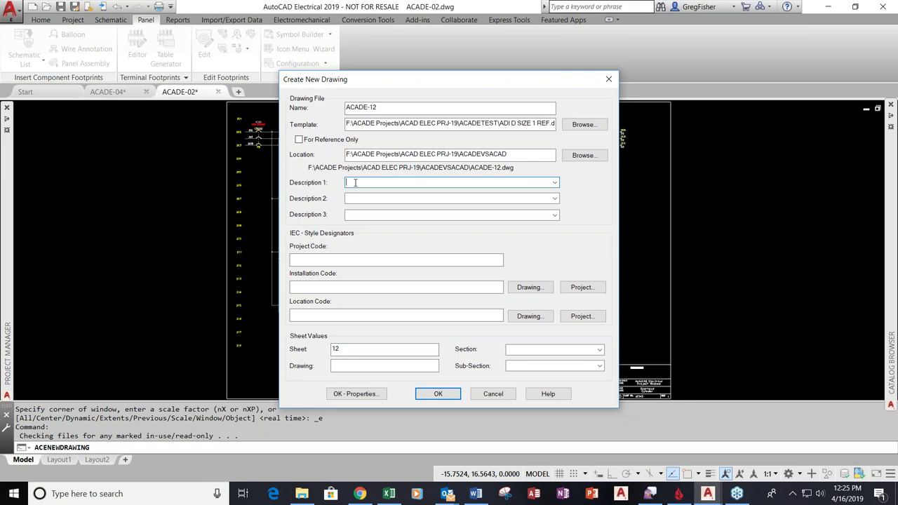
{"action": "type", "text": "3 PHASE"}
{"action": "left_click", "coordinate": [438, 394]}
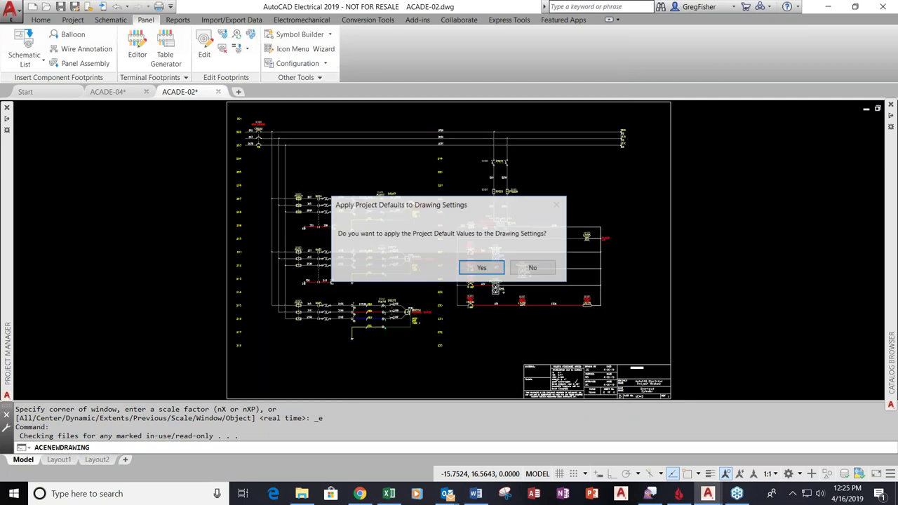
{"action": "left_click", "coordinate": [533, 270]}
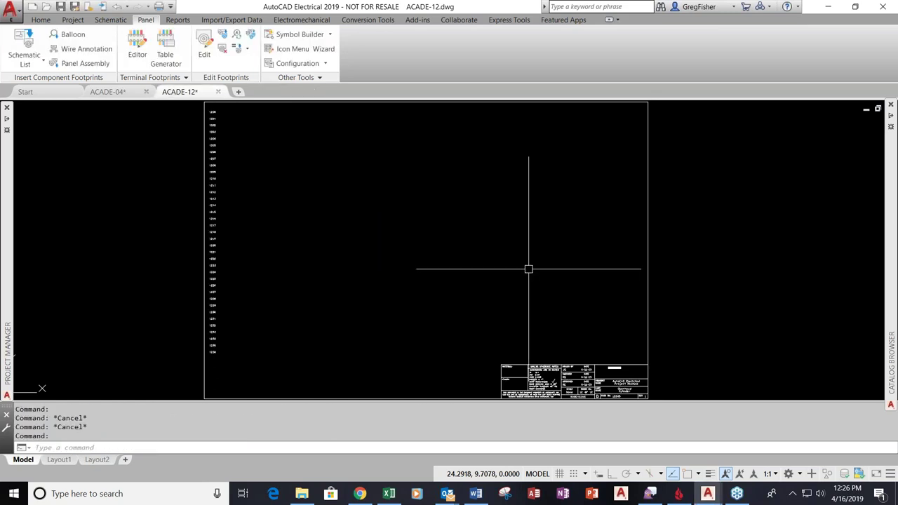
Turn on snap mode in the new ACADE-12 drawing
{"action": "scroll", "coordinate": [222, 116], "scroll_direction": "up", "scroll_amount": 5}
{"action": "middle_click_drag", "start_coordinate": [223, 117], "coordinate": [203, 182]}
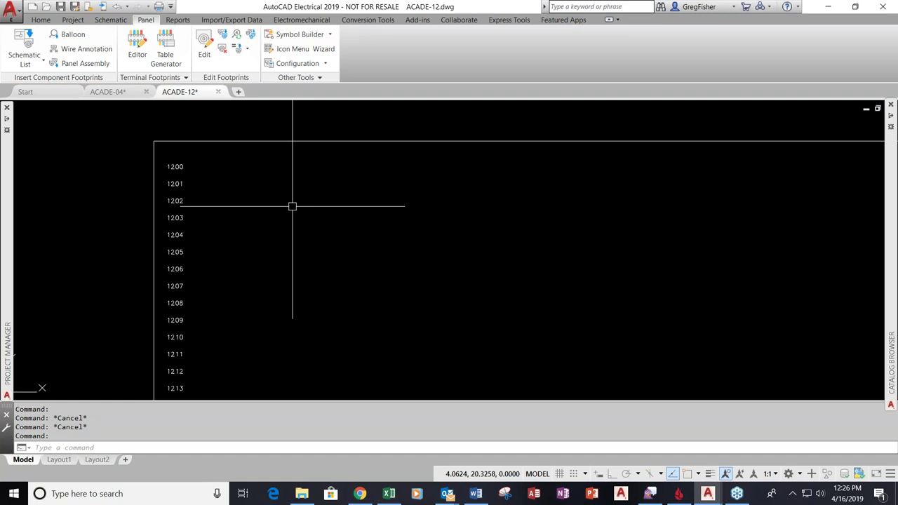
{"action": "middle_click", "coordinate": [337, 199]}
{"action": "middle_click", "coordinate": [337, 199]}
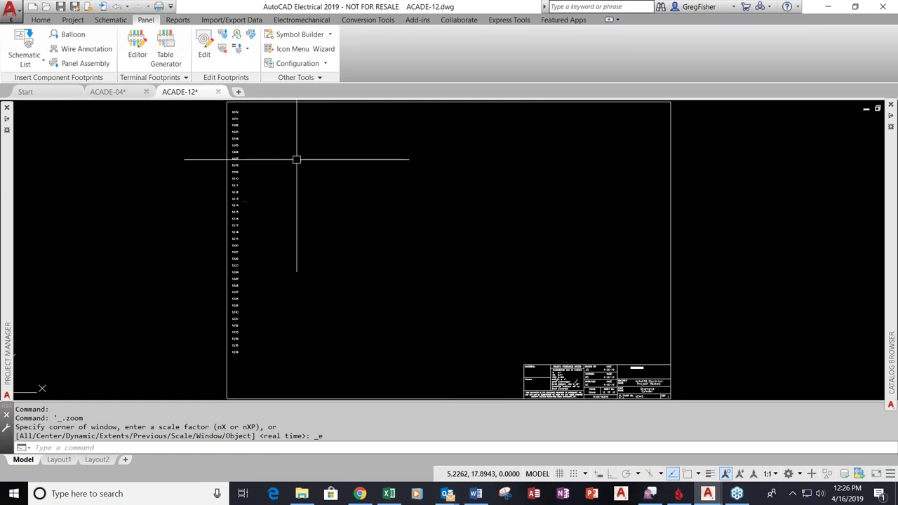
{"action": "scroll", "coordinate": [288, 141], "scroll_direction": "up", "scroll_amount": 4}
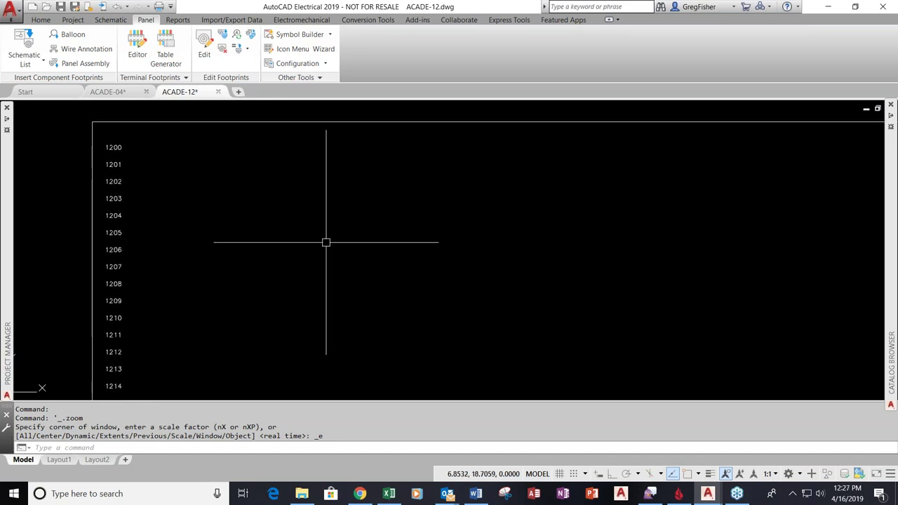
{"action": "left_click", "coordinate": [110, 19]}
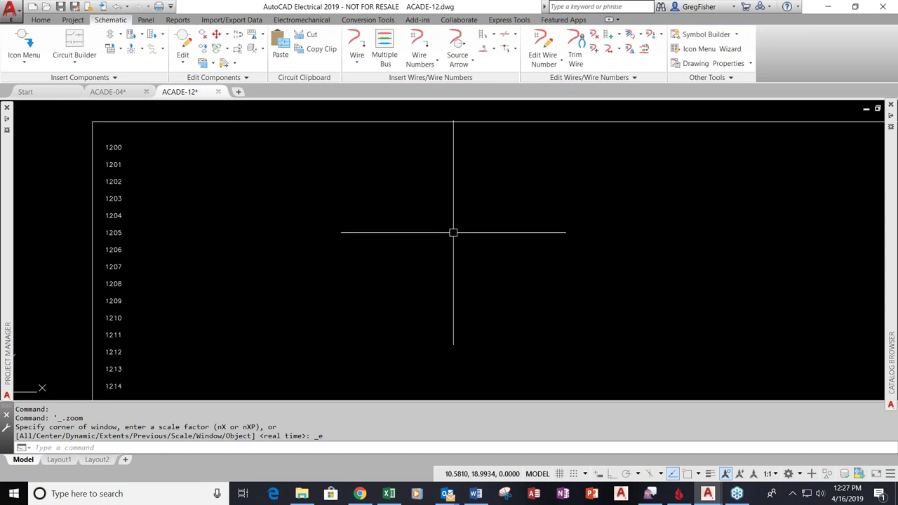
{"action": "left_click", "coordinate": [385, 57]}
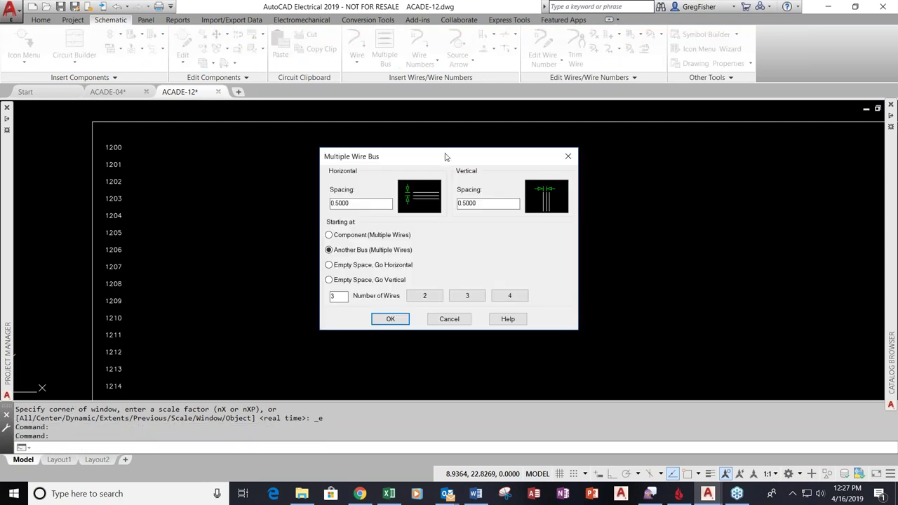
{"action": "left_click", "coordinate": [455, 319]}
{"action": "left_click", "coordinate": [574, 475]}
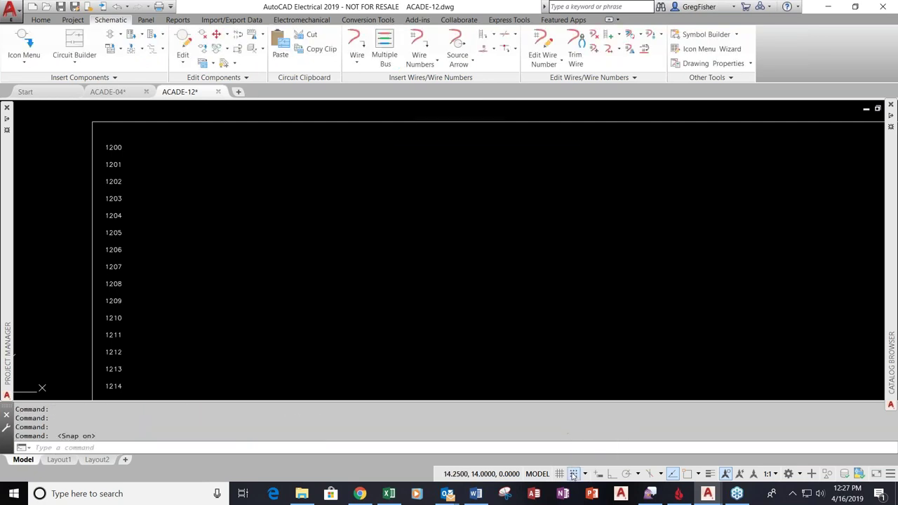
Draw a three-wire vertical bus from empty space at line reference 1200 down beside the ladder, with horizontal spacing 1 and vertical spacing 0.5
{"action": "left_click", "coordinate": [384, 44]}
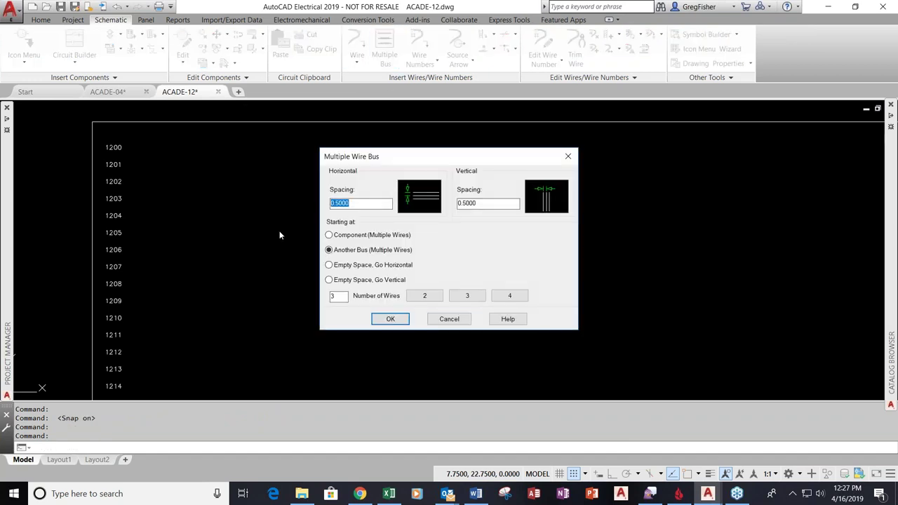
{"action": "type", "text": "1"}
{"action": "left_click", "coordinate": [505, 204]}
{"action": "left_click", "coordinate": [330, 280]}
{"action": "left_click", "coordinate": [390, 320]}
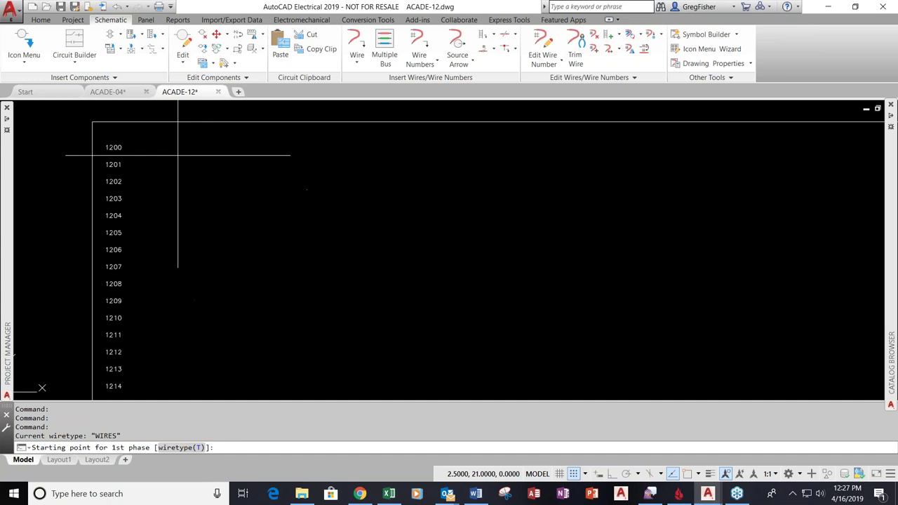
{"action": "left_click", "coordinate": [169, 148]}
{"action": "scroll", "coordinate": [195, 189], "scroll_direction": "down", "scroll_amount": 3}
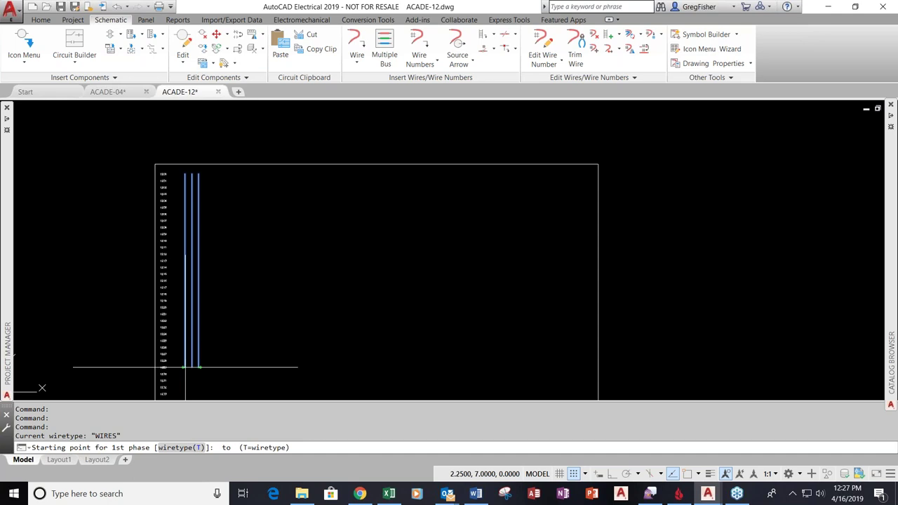
{"action": "key", "text": "Return"}
{"action": "scroll", "coordinate": [202, 184], "scroll_direction": "up", "scroll_amount": 4}
{"action": "middle_click_drag", "start_coordinate": [202, 184], "coordinate": [201, 162]}
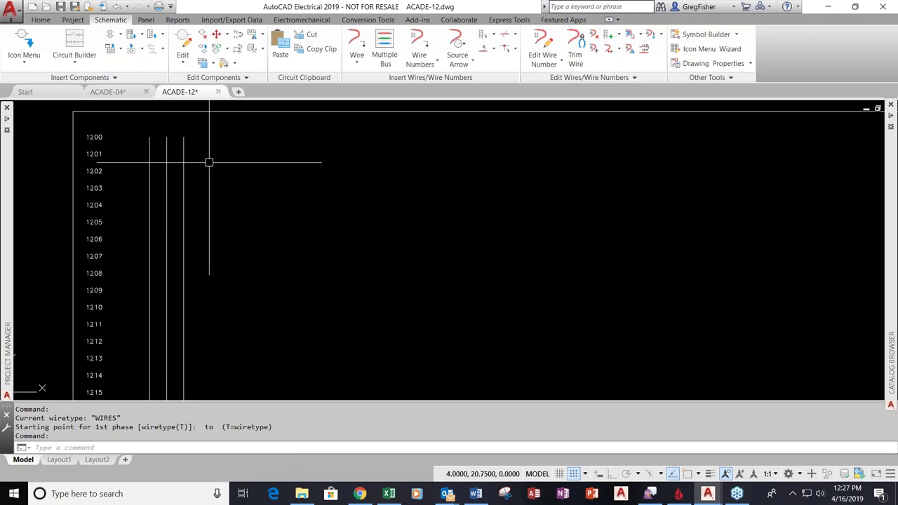
Run a three-wire horizontal bus about 13 units long from the vertical bus, starting at line reference 1201 with 1.0 spacing
{"action": "left_click", "coordinate": [384, 53]}
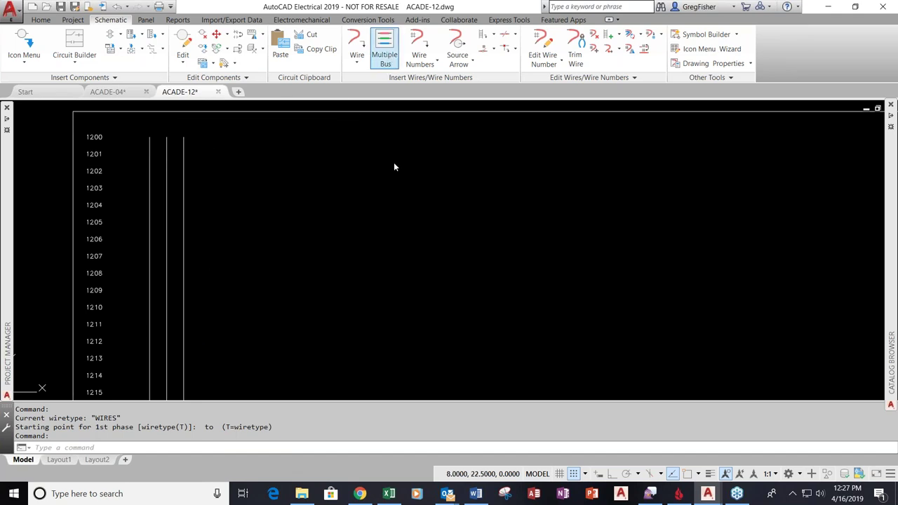
{"action": "double_click", "coordinate": [334, 296]}
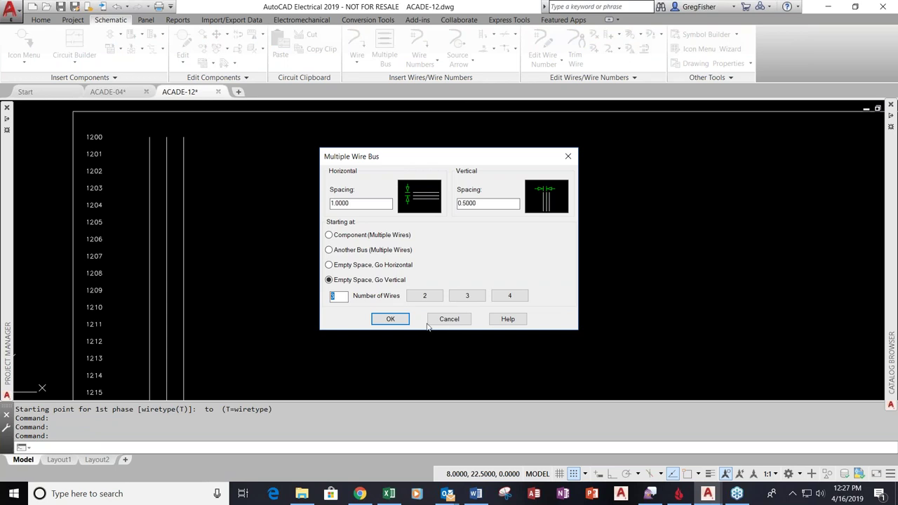
{"action": "left_click", "coordinate": [338, 250]}
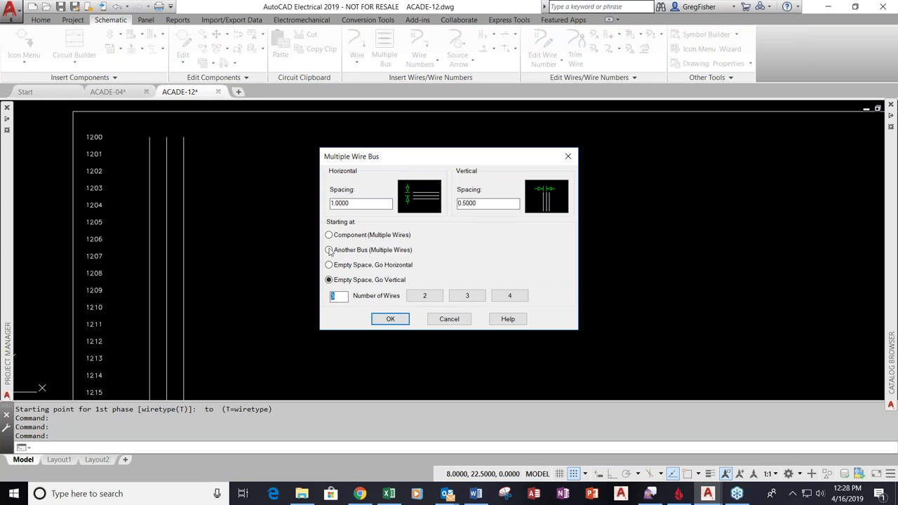
{"action": "left_click", "coordinate": [391, 320]}
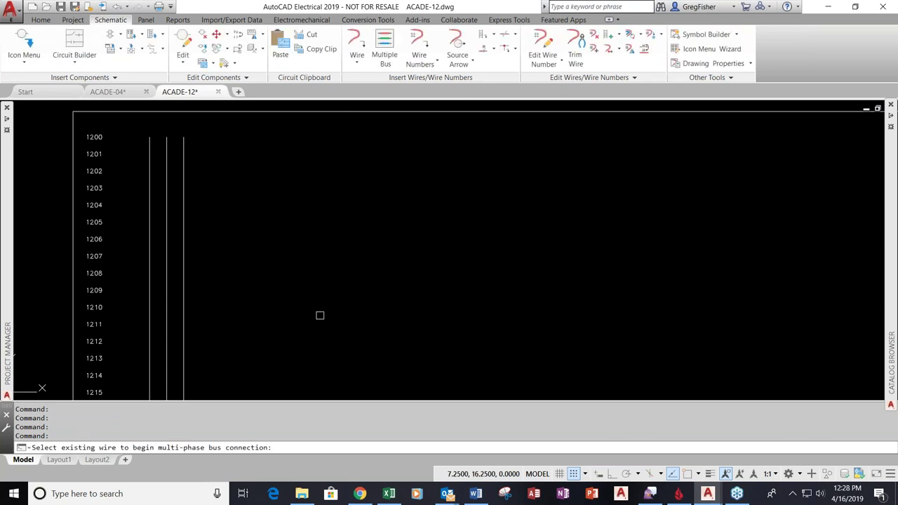
{"action": "left_click", "coordinate": [149, 152]}
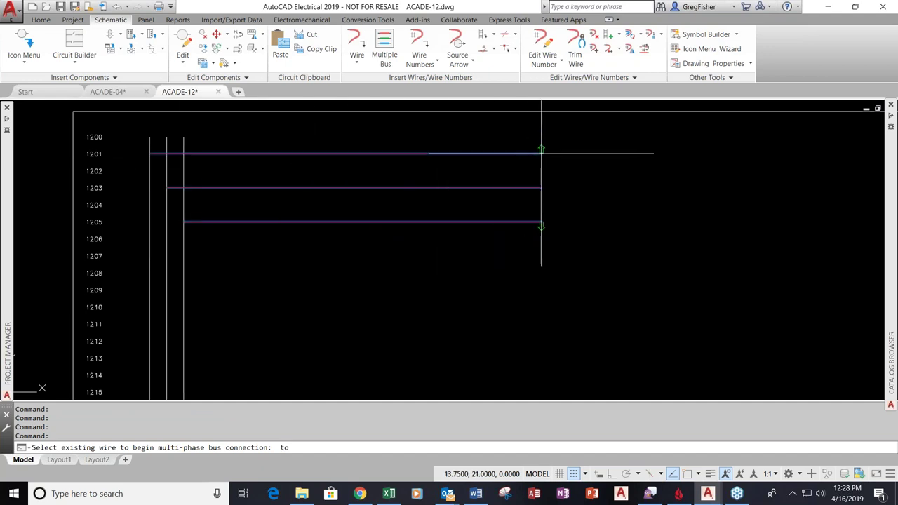
{"action": "left_click", "coordinate": [558, 215]}
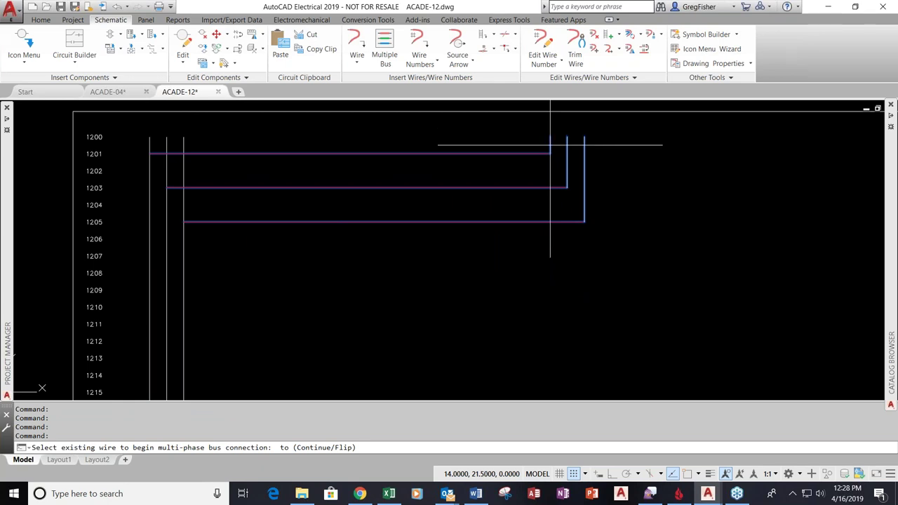
{"action": "left_click", "coordinate": [593, 153]}
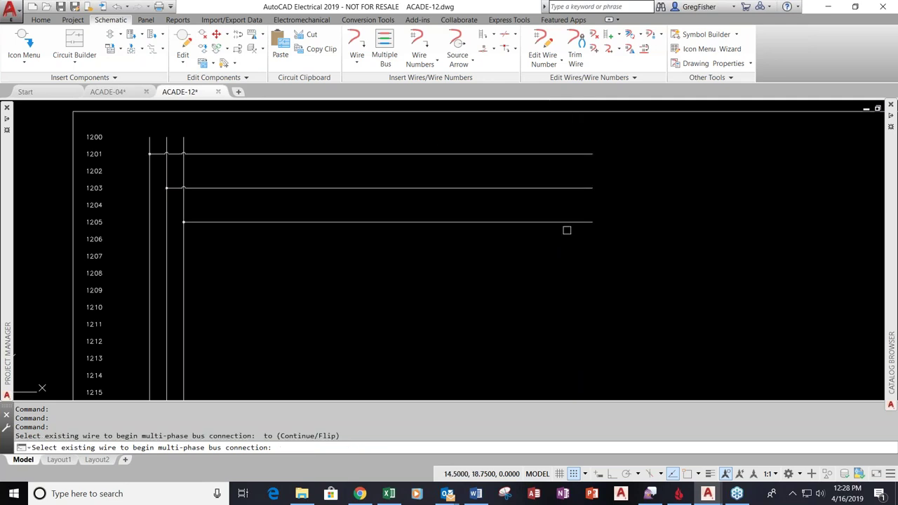
{"action": "left_click", "coordinate": [380, 56]}
{"action": "left_click", "coordinate": [448, 320]}
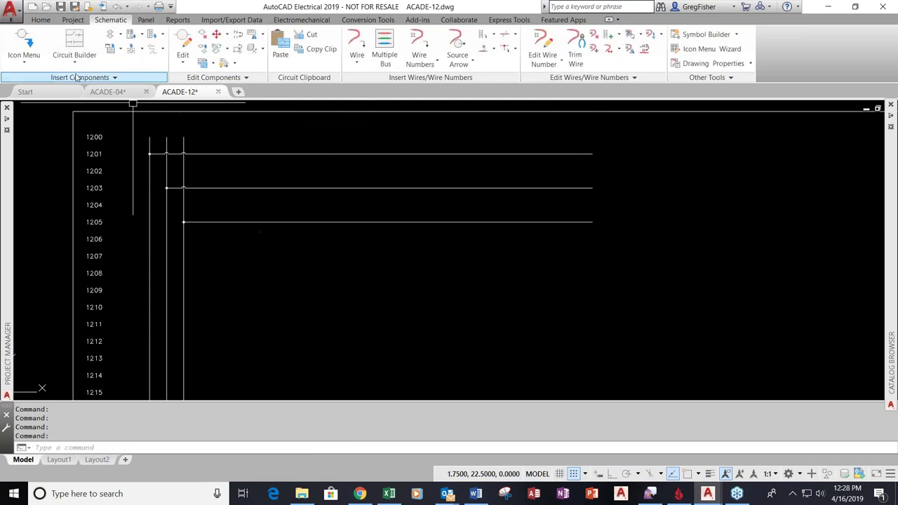
Insert a 3 Pole Circuit Breaker across the three horizontal bus wires, starting at line reference 1201 and building down
{"action": "left_click", "coordinate": [32, 53]}
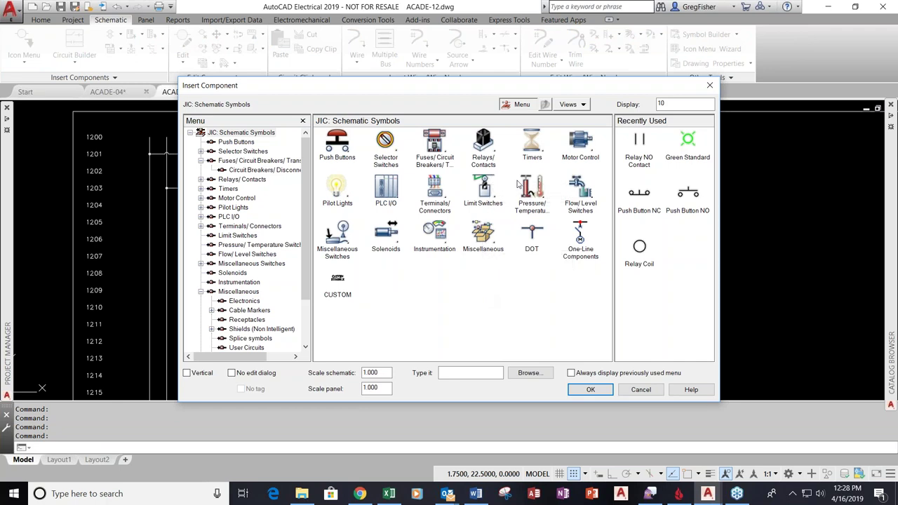
{"action": "left_click", "coordinate": [434, 144]}
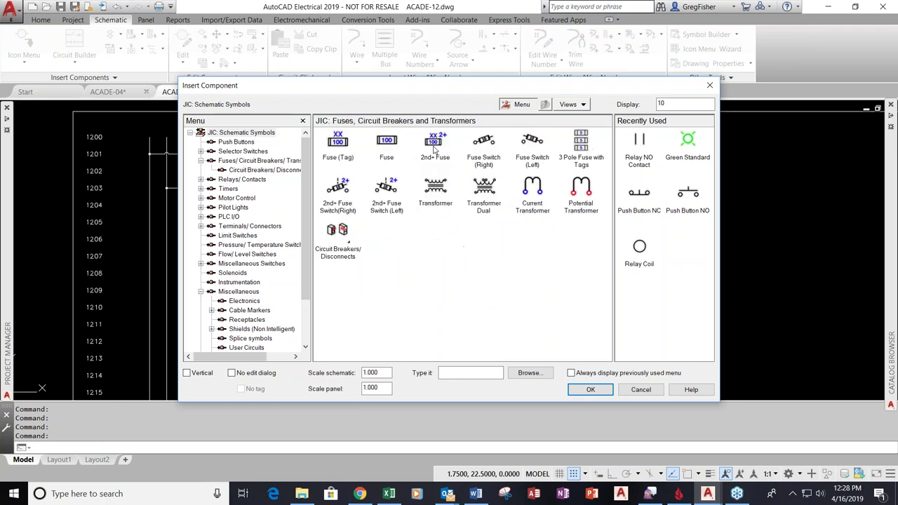
{"action": "left_click", "coordinate": [348, 237]}
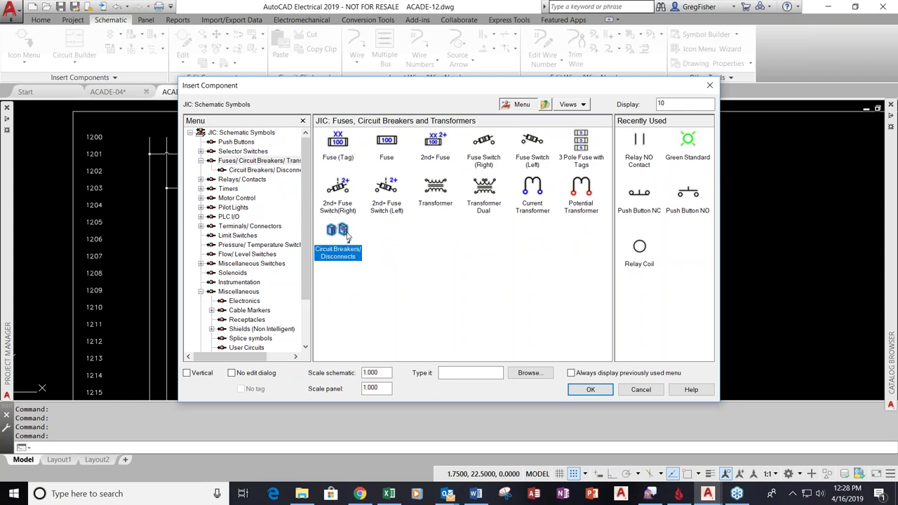
{"action": "left_click", "coordinate": [435, 195]}
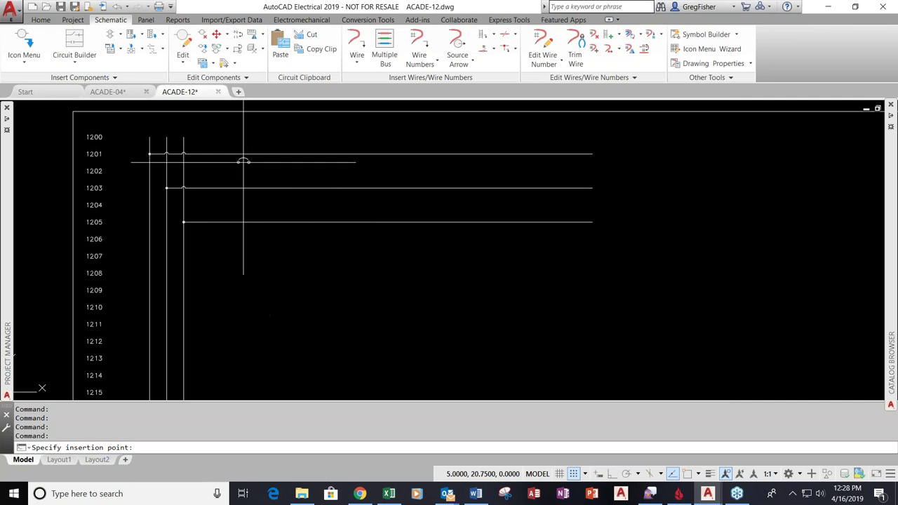
{"action": "left_click", "coordinate": [252, 153]}
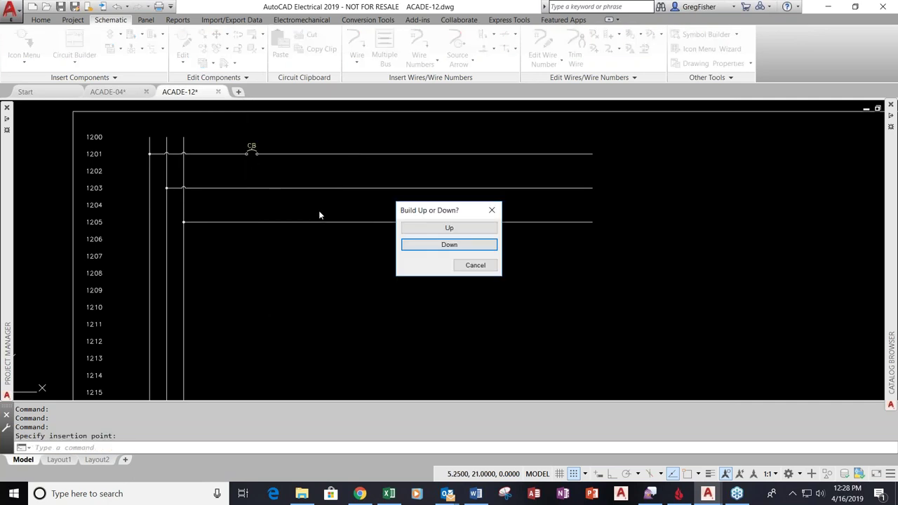
{"action": "key", "text": "Return"}
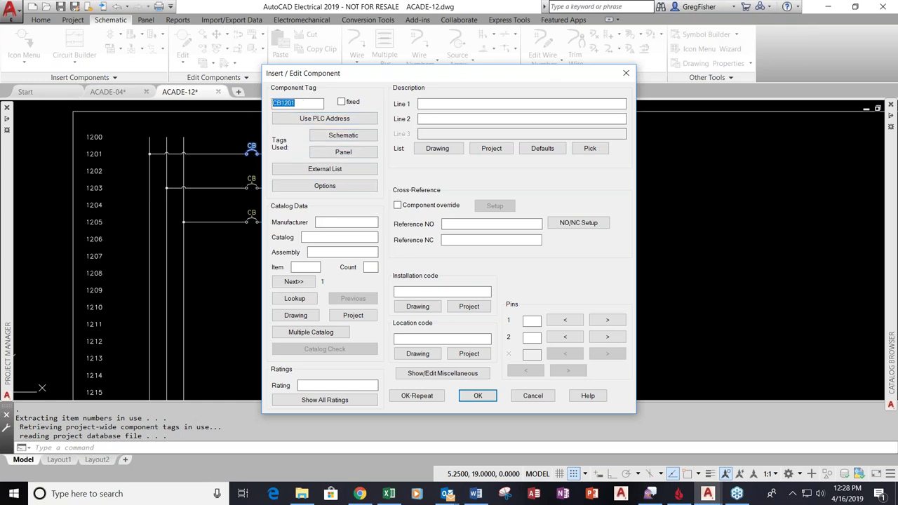
Set the circuit breaker's location code to MACHINE from the project's location list
{"action": "left_click", "coordinate": [469, 354]}
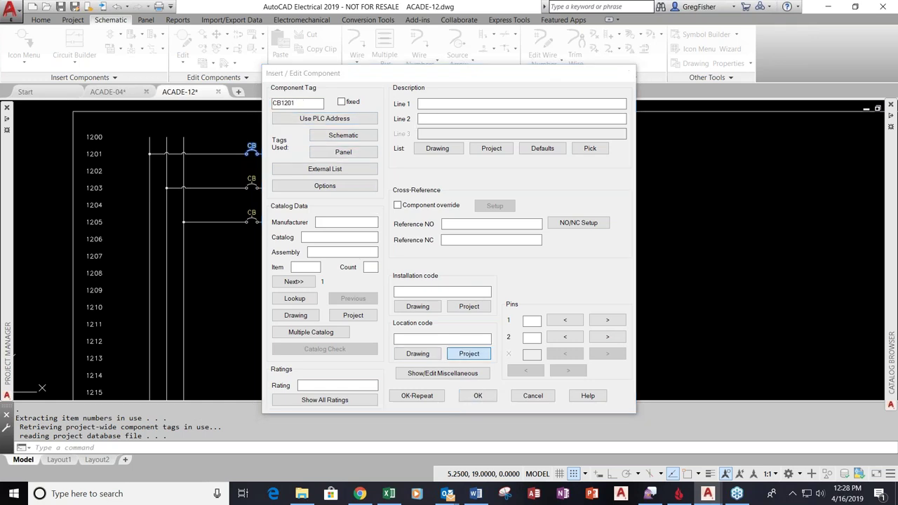
{"action": "left_click", "coordinate": [413, 224]}
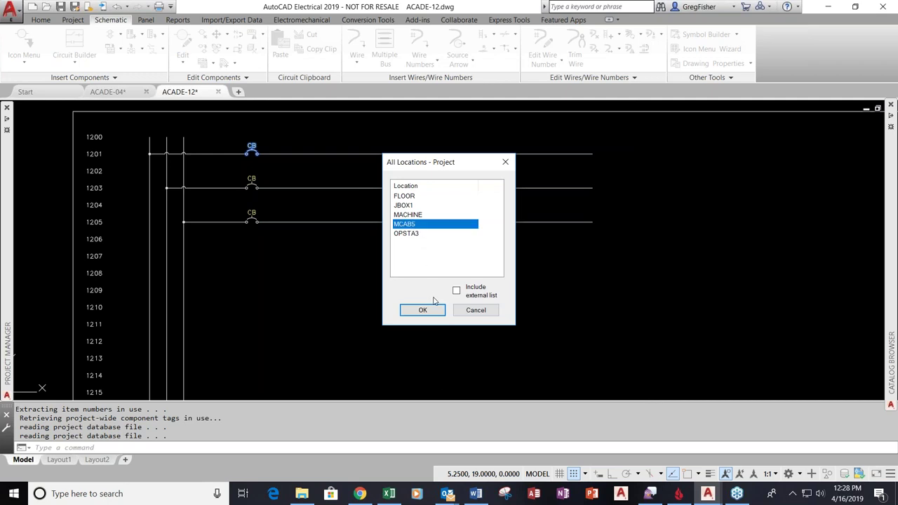
{"action": "left_click", "coordinate": [424, 215]}
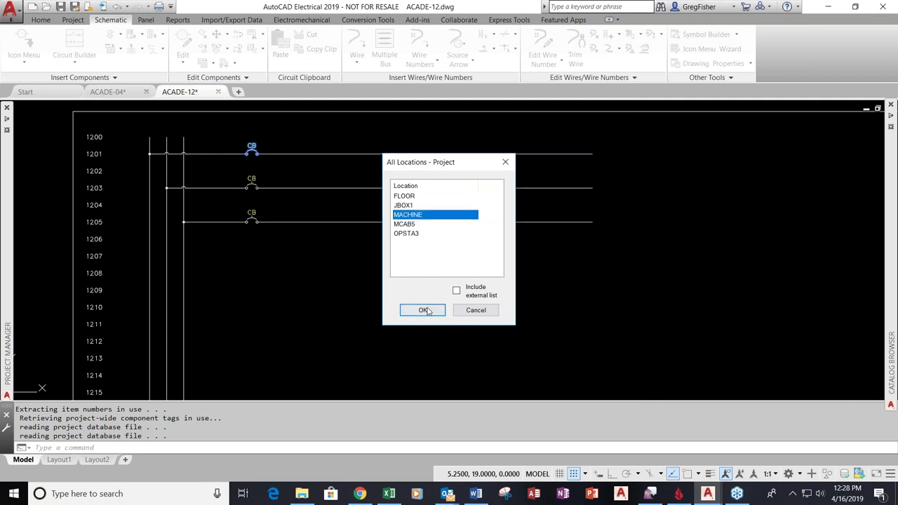
{"action": "left_click", "coordinate": [423, 310]}
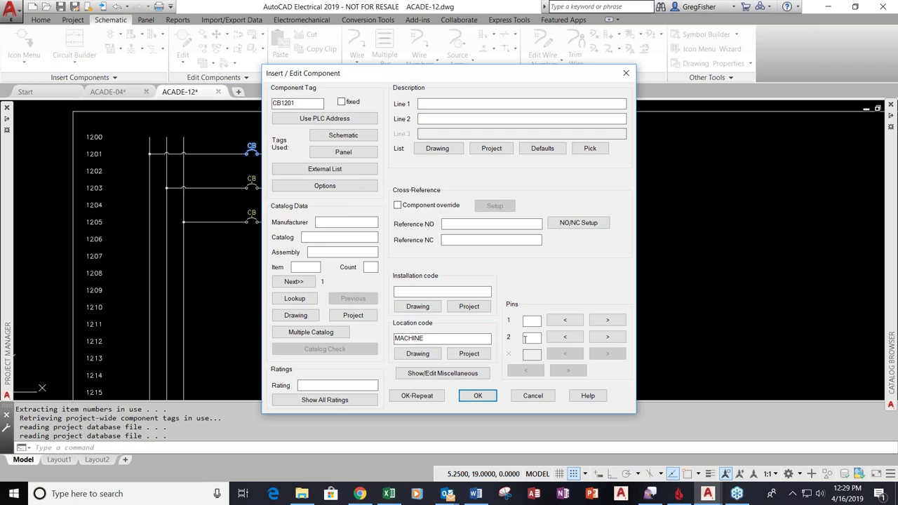
Search the catalog for EATON "3-POLE CIRCUIT BREAKER", assign the 15-amp EGB3015FFG to CB1201, and accept the component
{"action": "left_click", "coordinate": [305, 299]}
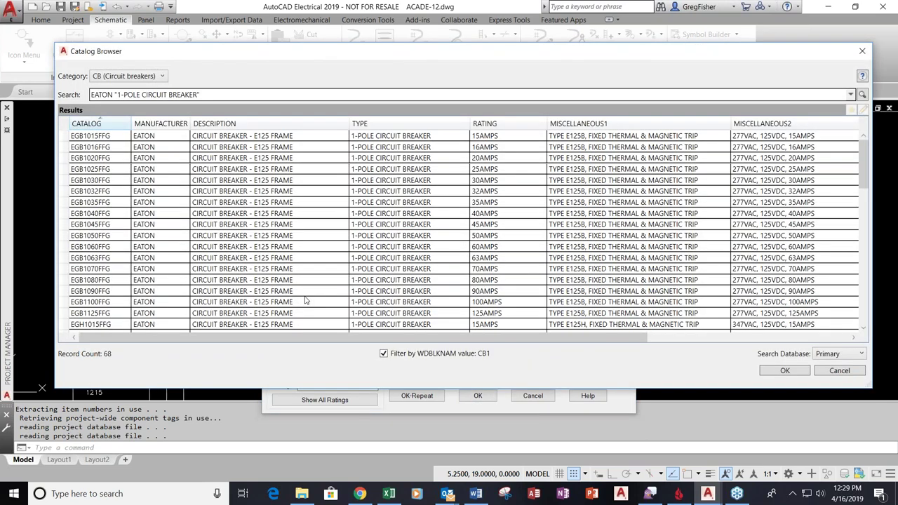
{"action": "left_click", "coordinate": [850, 96]}
{"action": "left_click", "coordinate": [754, 121]}
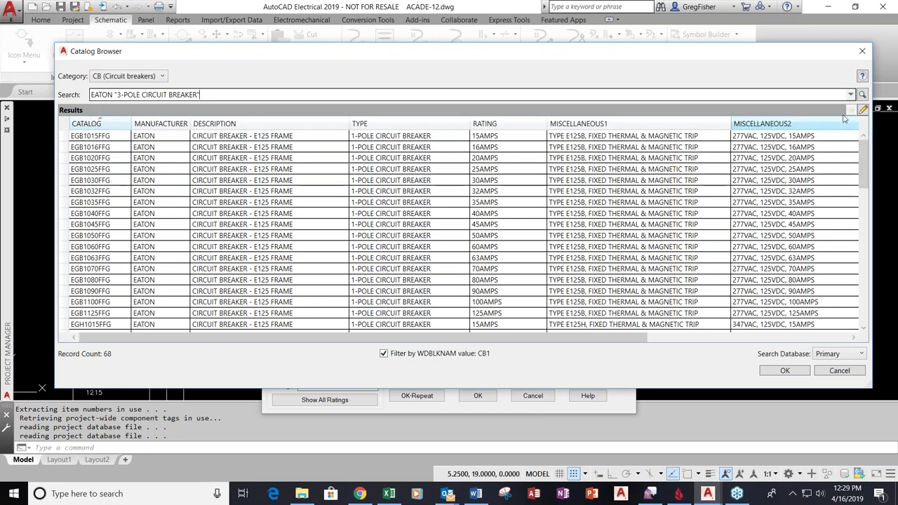
{"action": "left_click", "coordinate": [862, 96]}
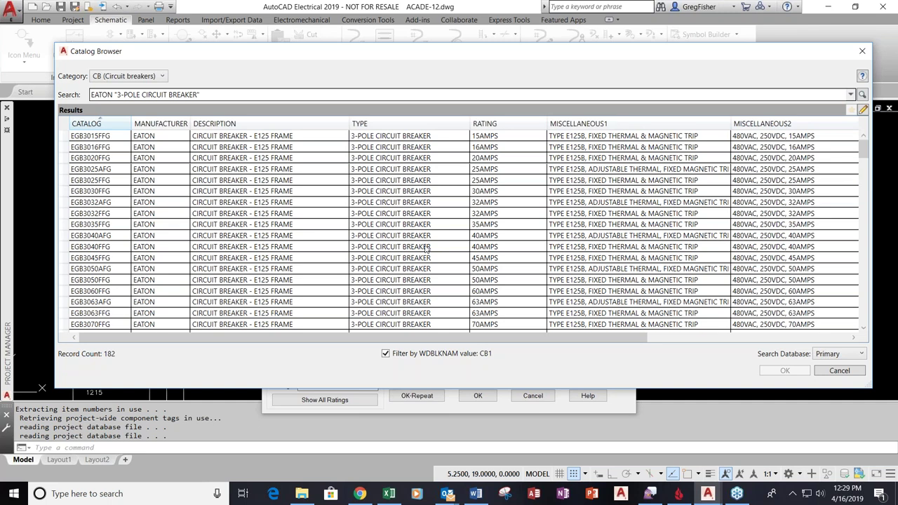
{"action": "left_click", "coordinate": [410, 137]}
{"action": "left_click", "coordinate": [779, 370]}
{"action": "left_click", "coordinate": [337, 385]}
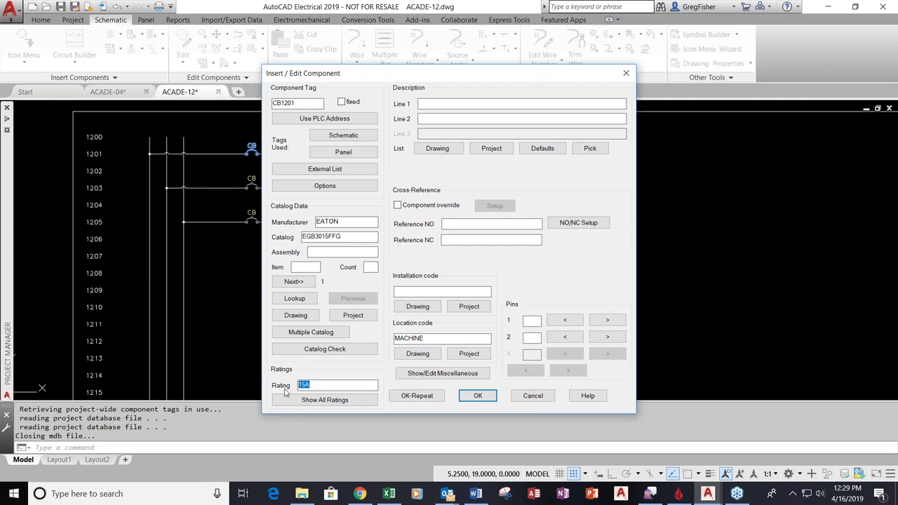
{"action": "left_click", "coordinate": [480, 396]}
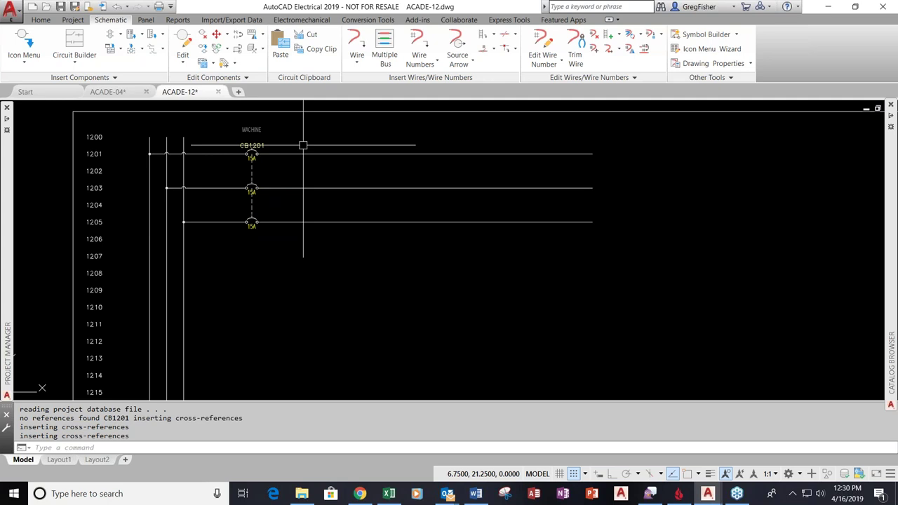
Insert 3 Phase Starter Contacts with overloads midway along the bus from line reference 1201, building down and keeping tag M
{"action": "left_click", "coordinate": [24, 43]}
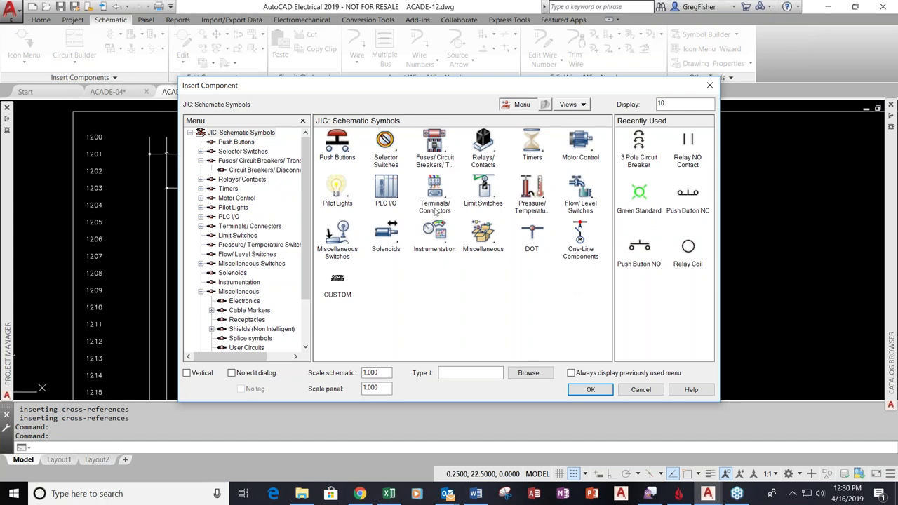
{"action": "left_click", "coordinate": [581, 147]}
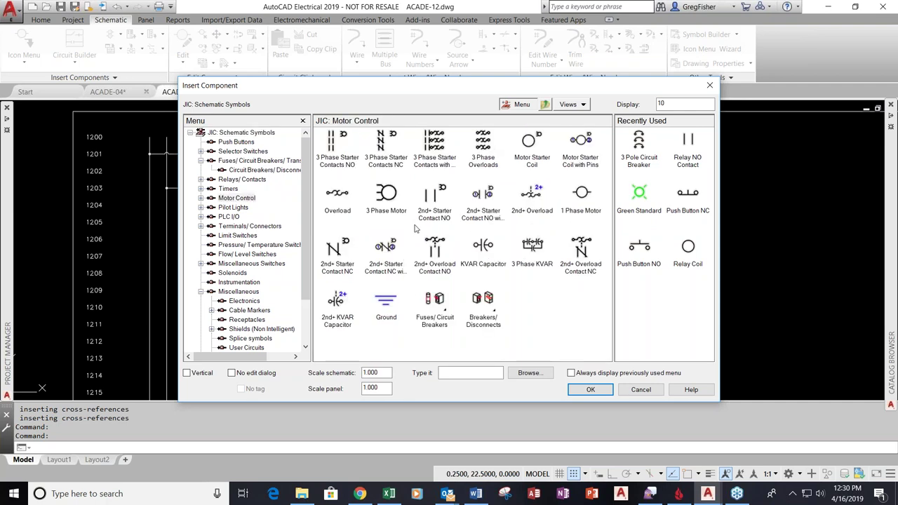
{"action": "left_click", "coordinate": [430, 145]}
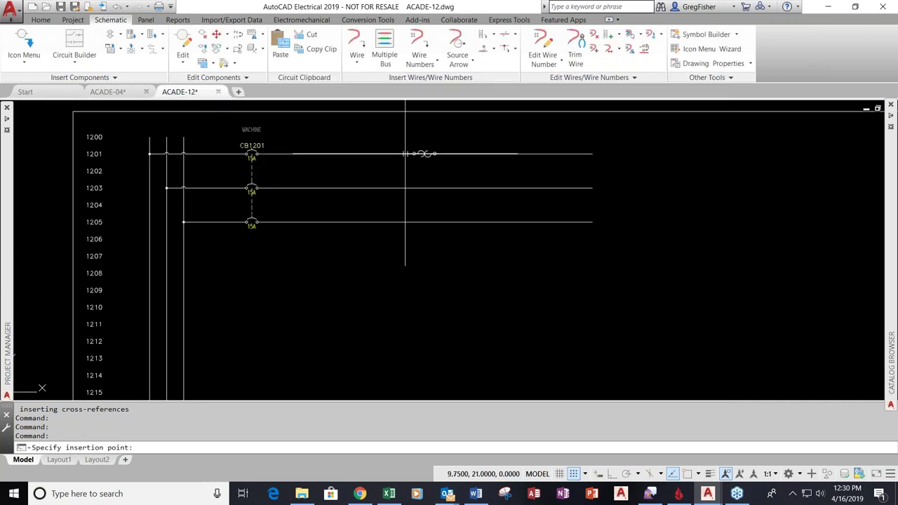
{"action": "left_click", "coordinate": [363, 153]}
{"action": "left_click", "coordinate": [435, 245]}
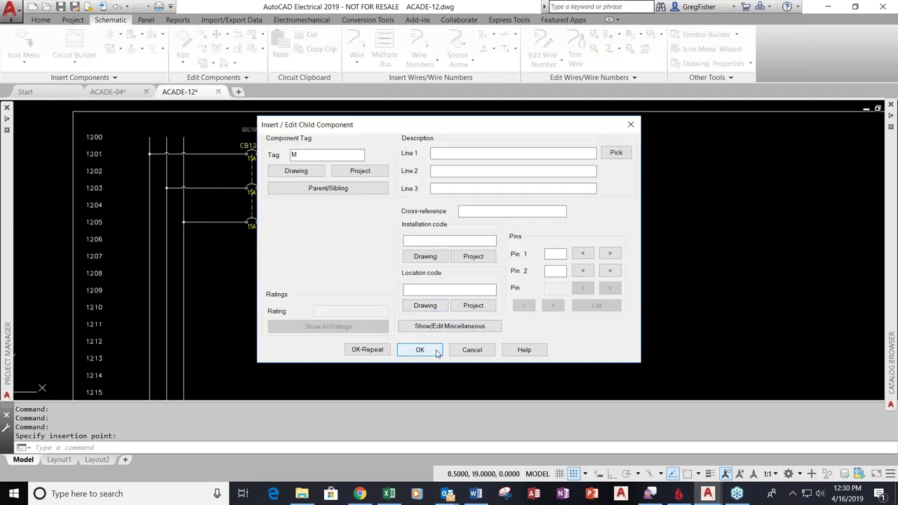
{"action": "left_click", "coordinate": [420, 350]}
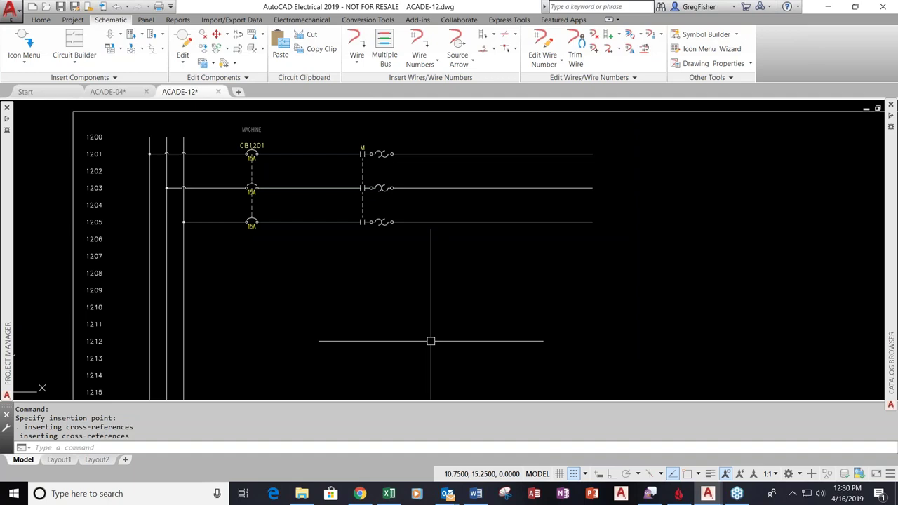
Insert a 3 Pole Disconnect near the far end of the bus, starting at line reference 1201 and building down
{"action": "left_click", "coordinate": [24, 47]}
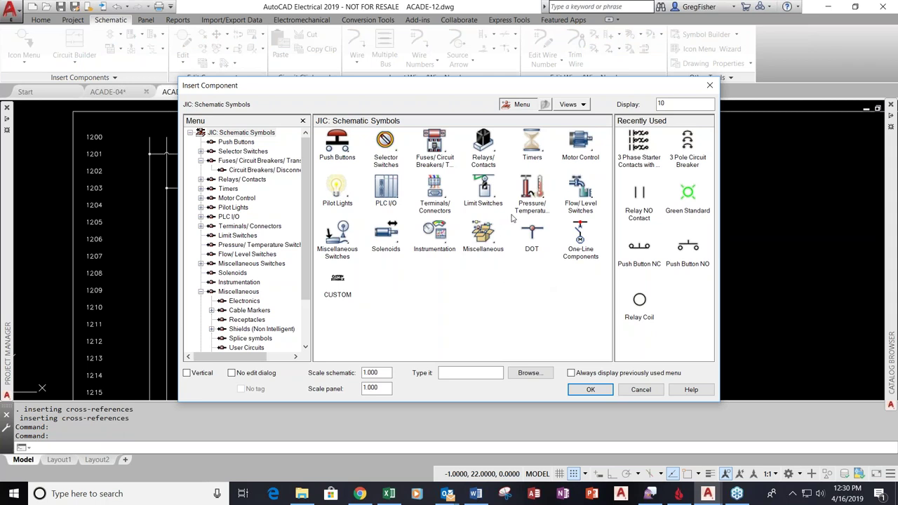
{"action": "left_click", "coordinate": [426, 148]}
{"action": "left_click", "coordinate": [331, 237]}
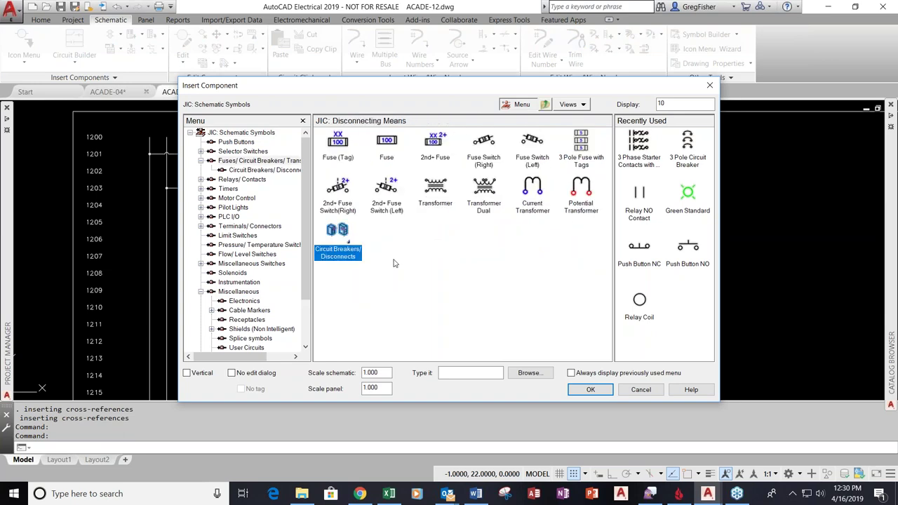
{"action": "left_click", "coordinate": [338, 306]}
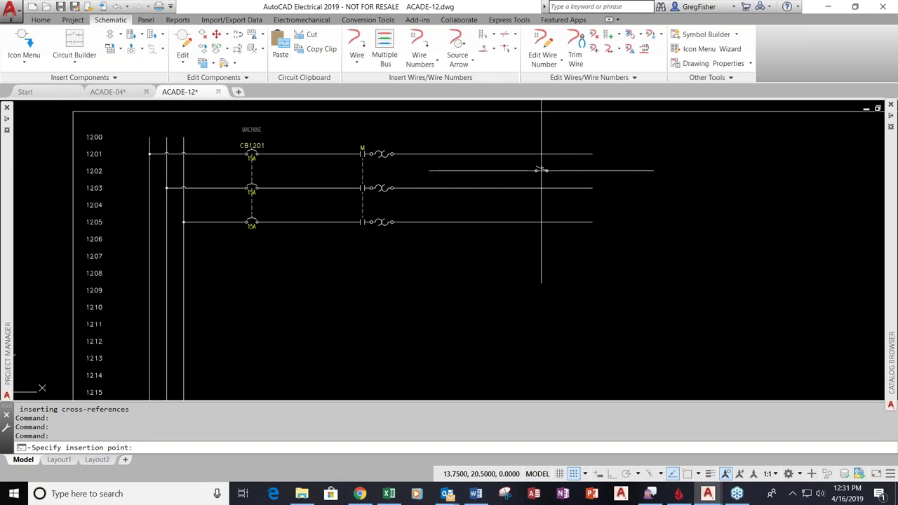
{"action": "left_click", "coordinate": [533, 152]}
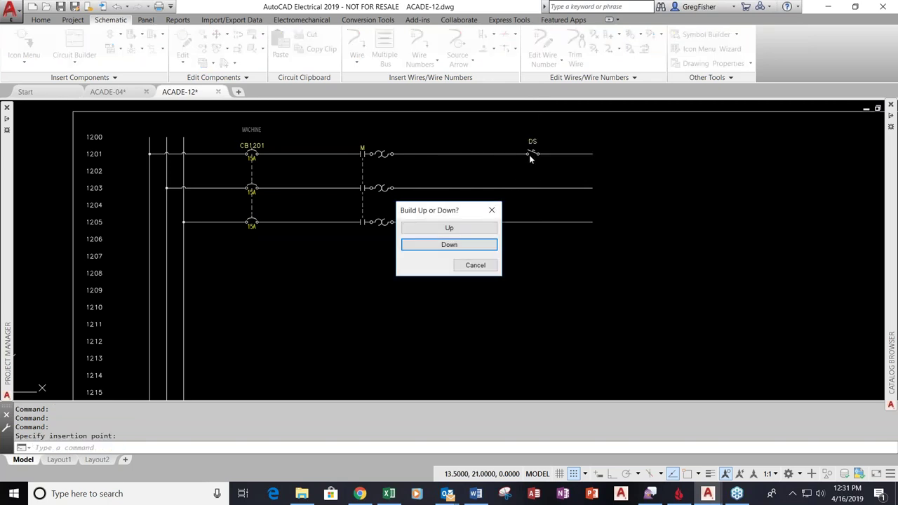
{"action": "left_click", "coordinate": [475, 245]}
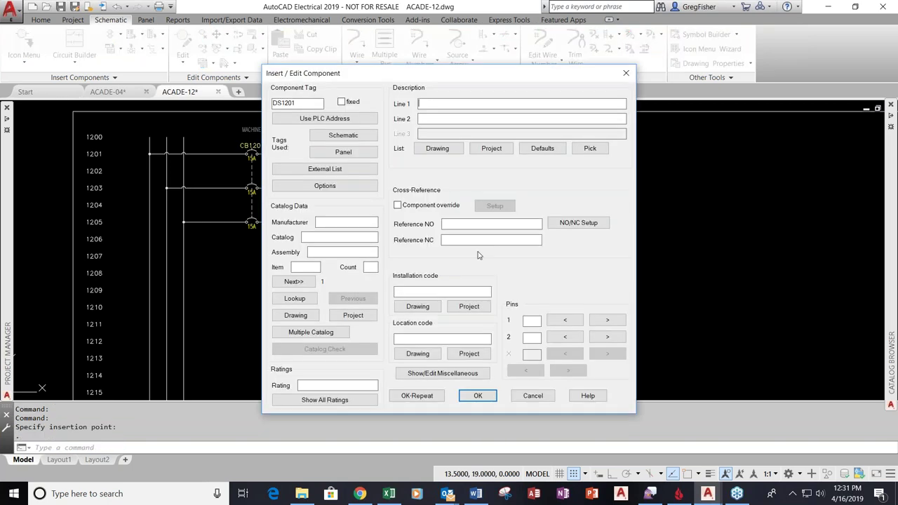
Set the disconnect's location code to MACHINE from the project's location list and accept the component
{"action": "mouse_move", "coordinate": [457, 74]}
{"action": "left_mouse_down"}
{"action": "mouse_move", "coordinate": [521, 92]}
{"action": "mouse_move", "coordinate": [588, 177]}
{"action": "mouse_move", "coordinate": [473, 73]}
{"action": "left_mouse_up"}
{"action": "left_click", "coordinate": [485, 353]}
{"action": "left_click", "coordinate": [424, 217]}
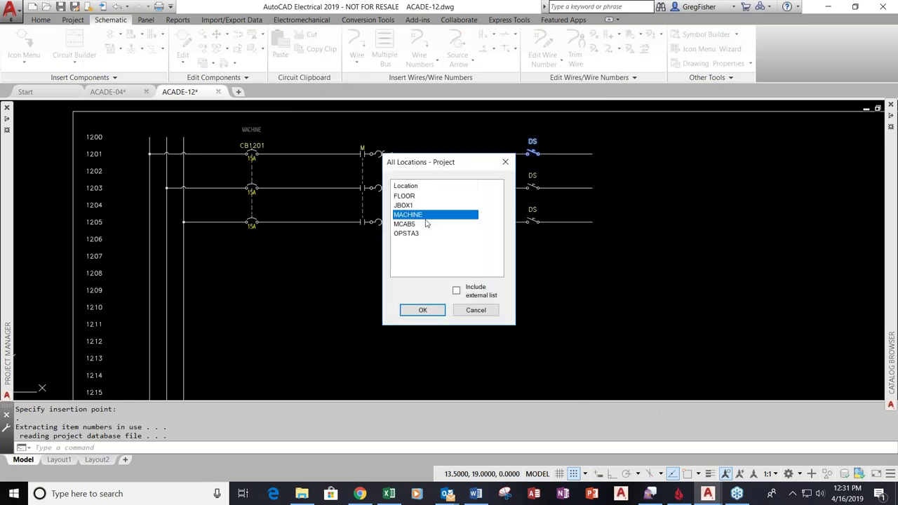
{"action": "left_click", "coordinate": [423, 309]}
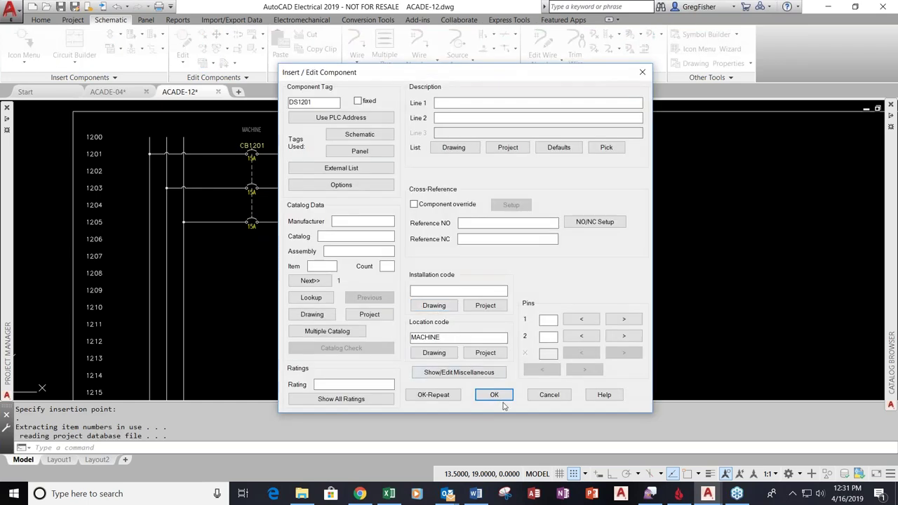
{"action": "left_click", "coordinate": [494, 395]}
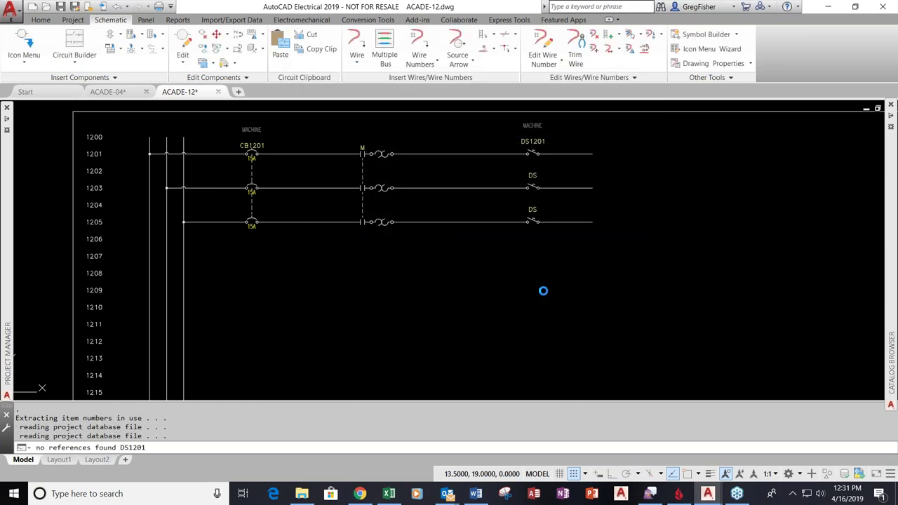
Insert a 3 Phase Motor at the end of the middle bus wire at line reference 1203, keeping tag MOT1203
{"action": "left_click", "coordinate": [24, 43]}
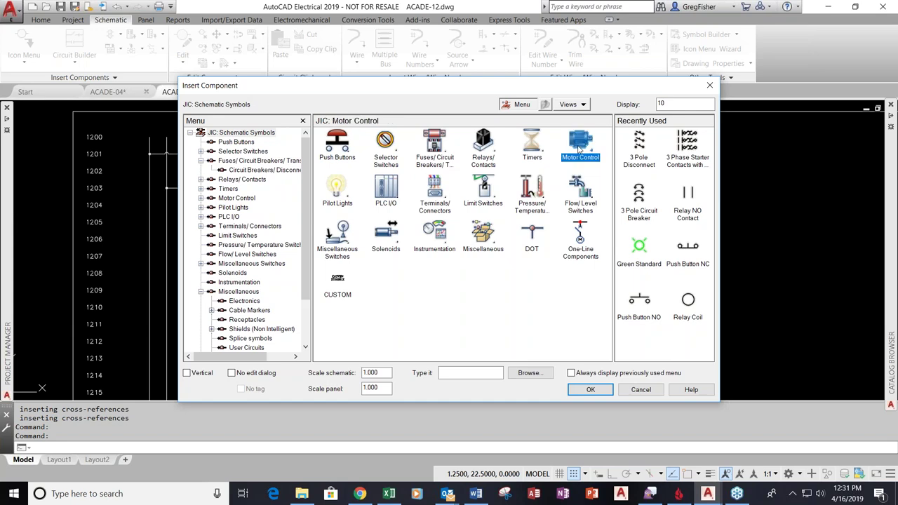
{"action": "left_click", "coordinate": [579, 147]}
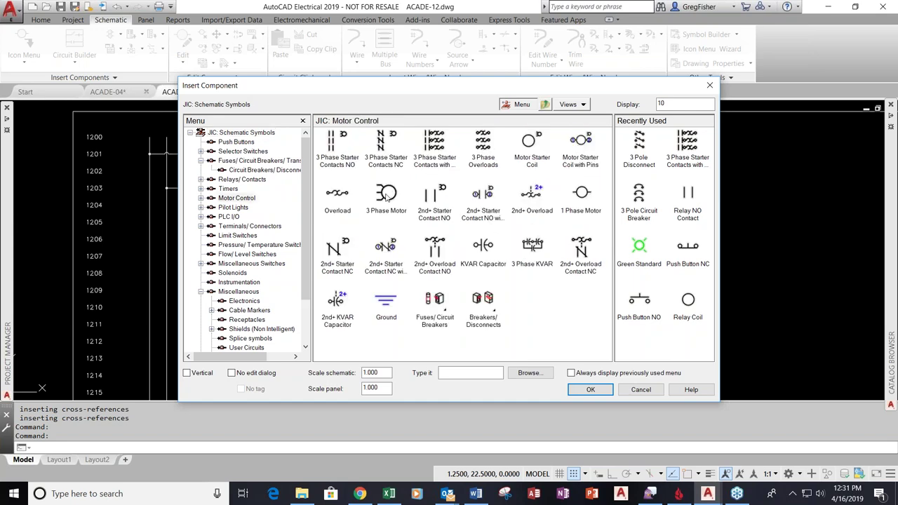
{"action": "left_click", "coordinate": [388, 198]}
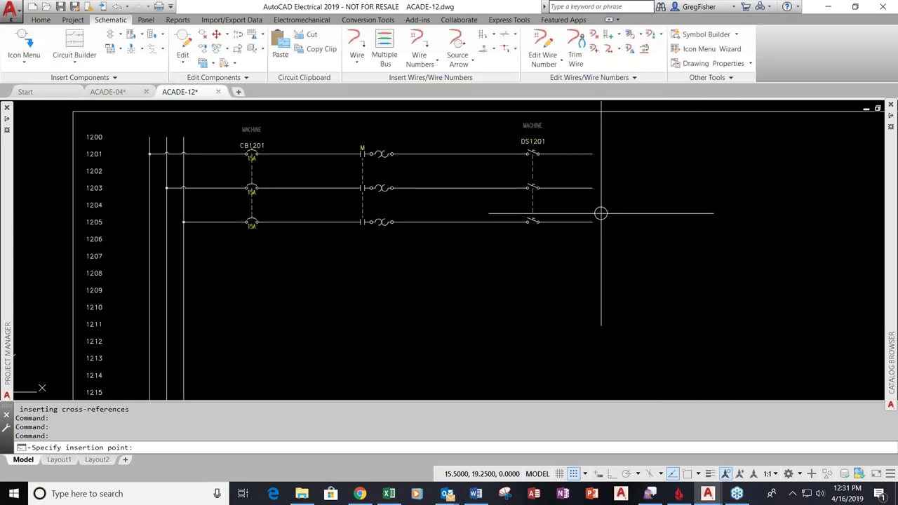
{"action": "left_click", "coordinate": [592, 188]}
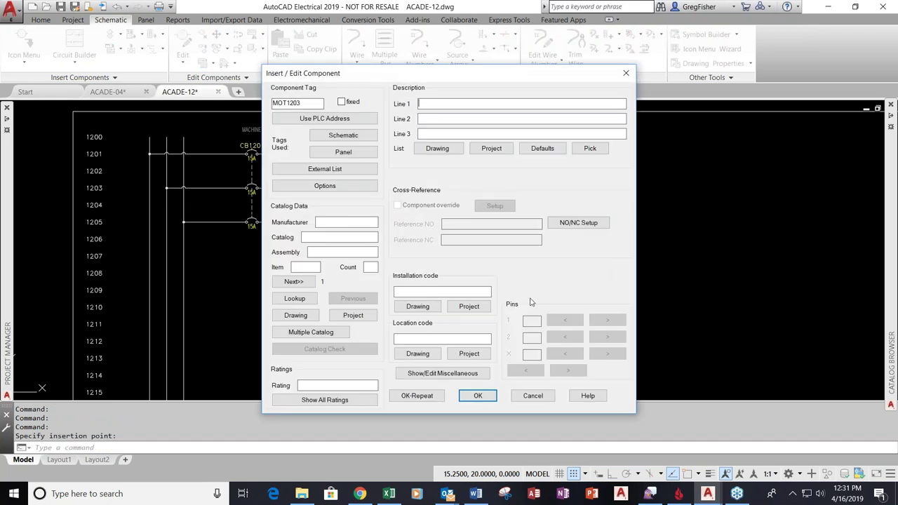
{"action": "left_click", "coordinate": [485, 396]}
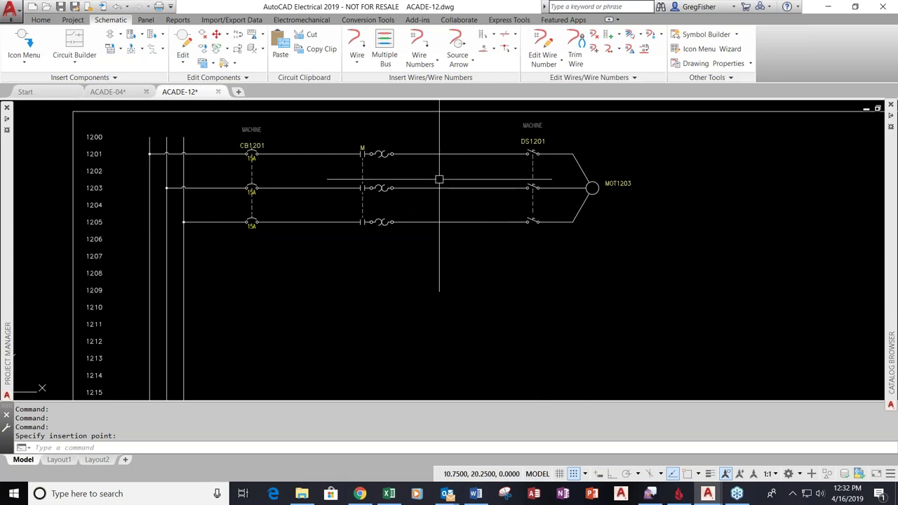
{"action": "scroll", "coordinate": [440, 180], "scroll_direction": "up", "scroll_amount": 3}
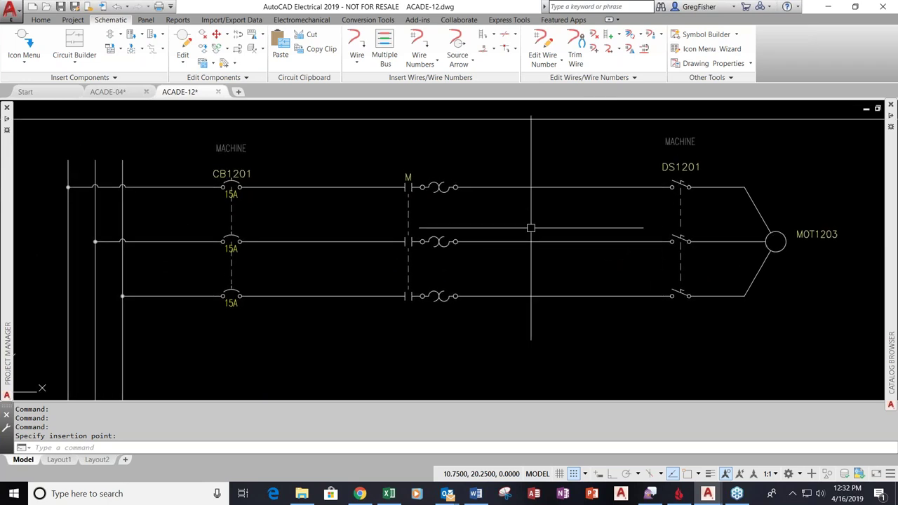
{"action": "left_click", "coordinate": [120, 51]}
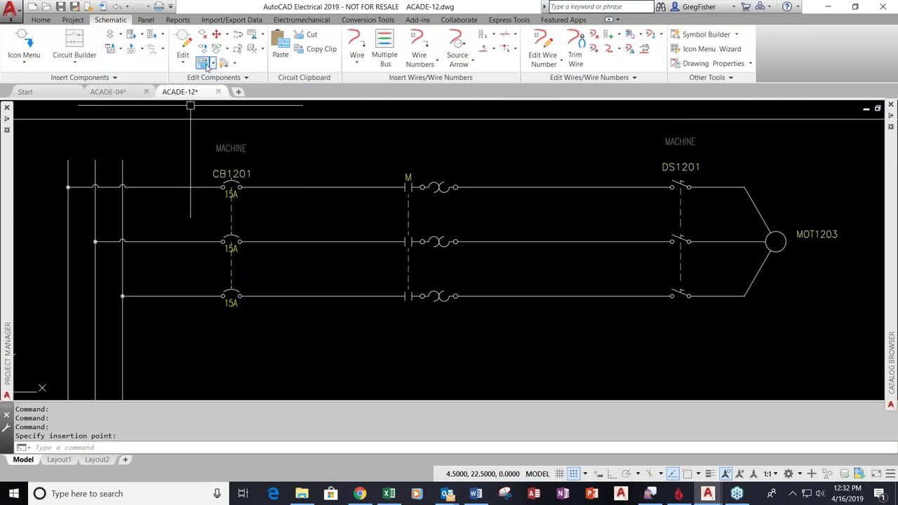
Start saving the circuit to the icon menu as a new circuit among the saved user circuits, named MTR CIRCUIT
{"action": "left_click", "coordinate": [212, 64]}
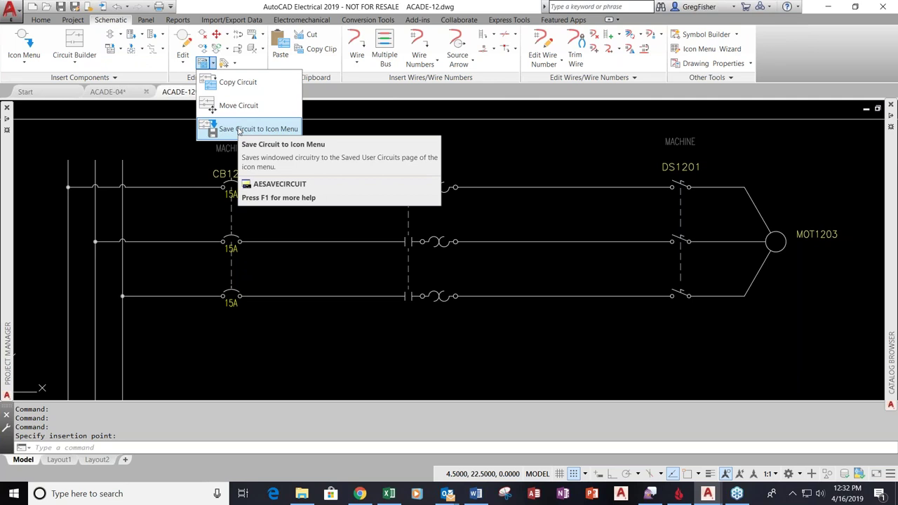
{"action": "left_click", "coordinate": [238, 129]}
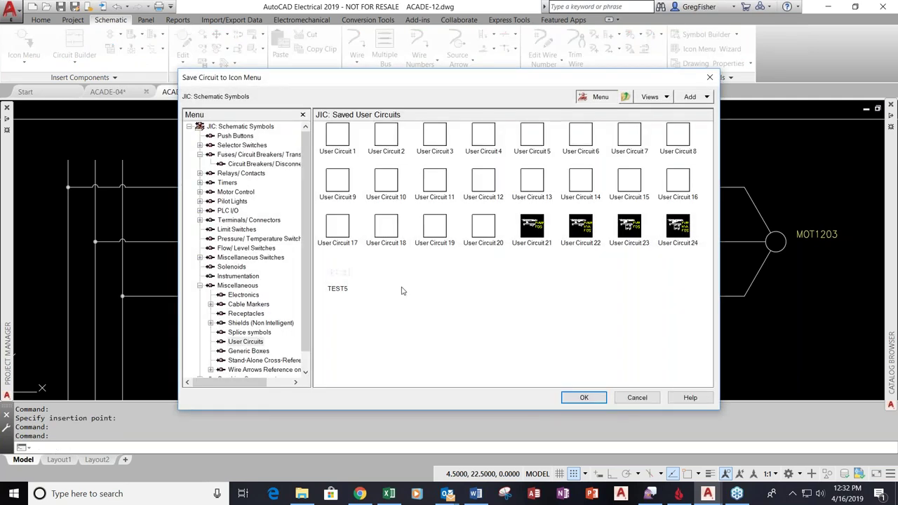
{"action": "right_click", "coordinate": [402, 290]}
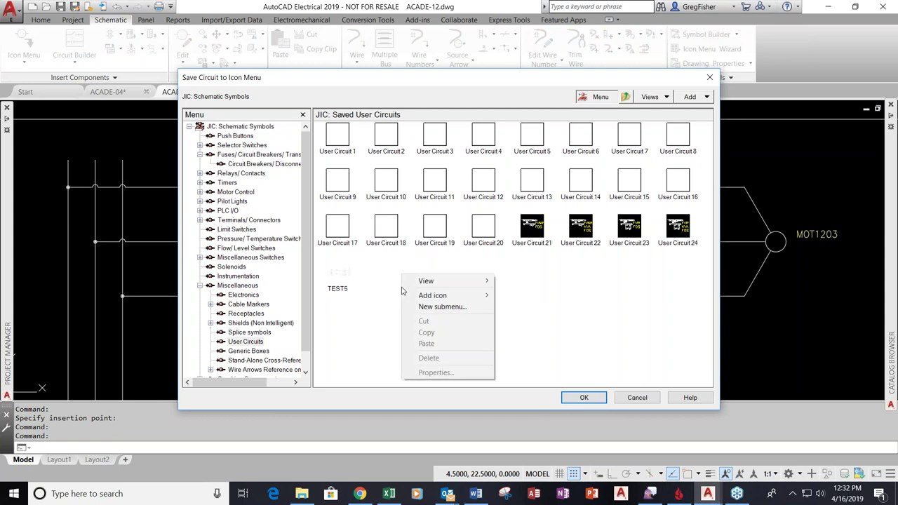
{"action": "mouse_move", "coordinate": [450, 300]}
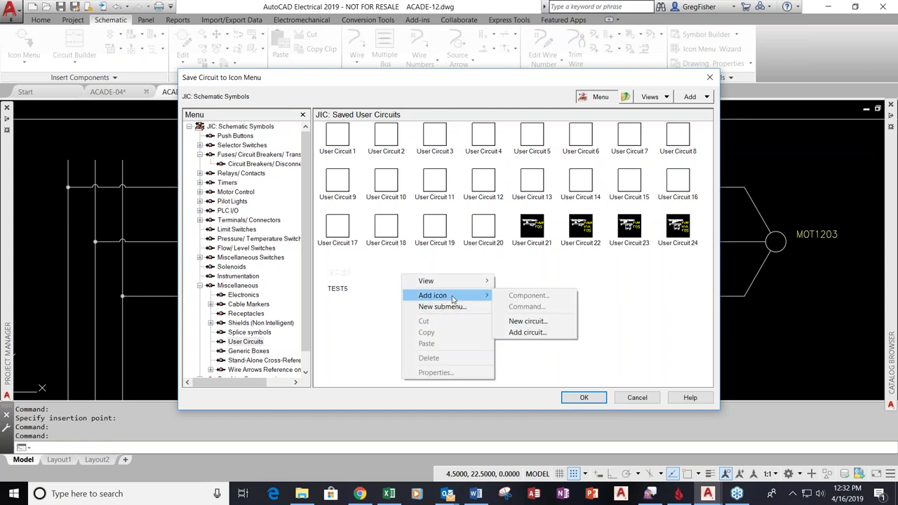
{"action": "left_click", "coordinate": [524, 322]}
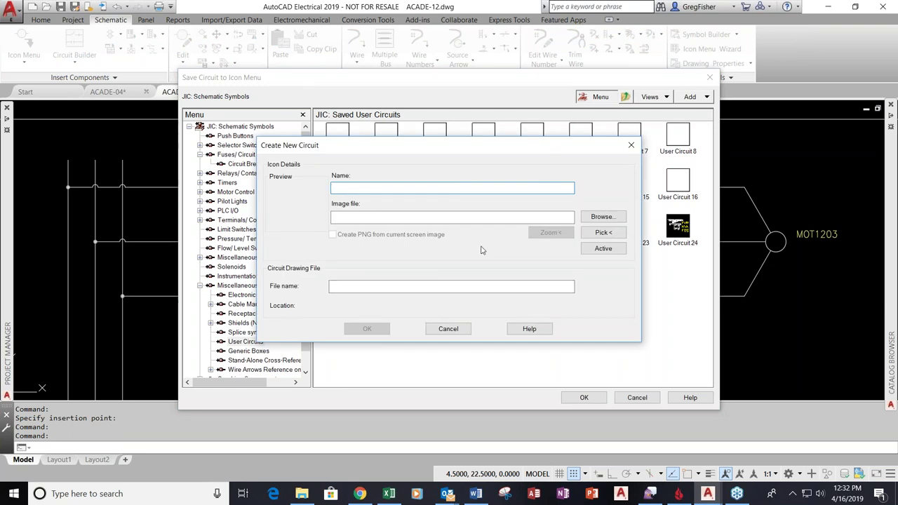
{"action": "type", "text": "MTR CIRCUIT"}
Copy the circuit's name into the image file name so the icon image is also called MTR CIRCUIT
{"action": "left_click_drag", "start_coordinate": [332, 188], "coordinate": [431, 187]}
{"action": "right_click", "coordinate": [359, 185]}
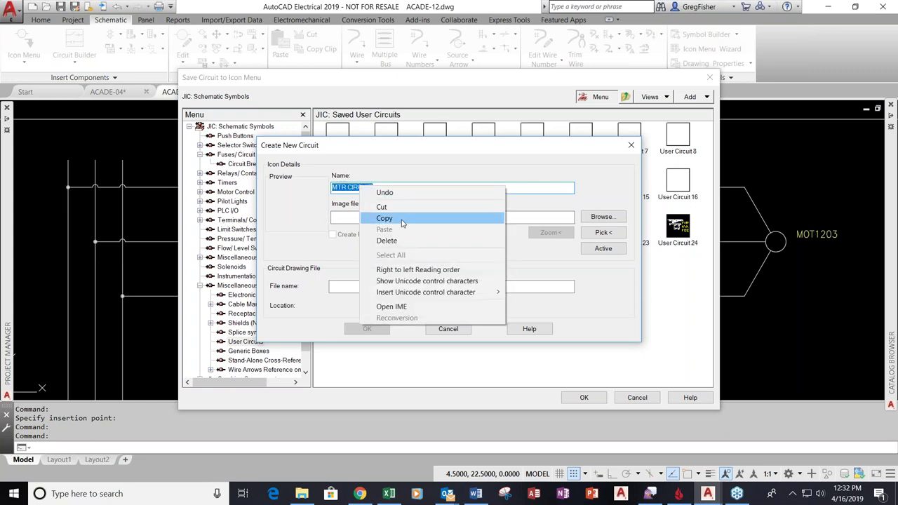
{"action": "left_click", "coordinate": [379, 222]}
{"action": "left_click", "coordinate": [397, 217]}
{"action": "right_click", "coordinate": [397, 217]}
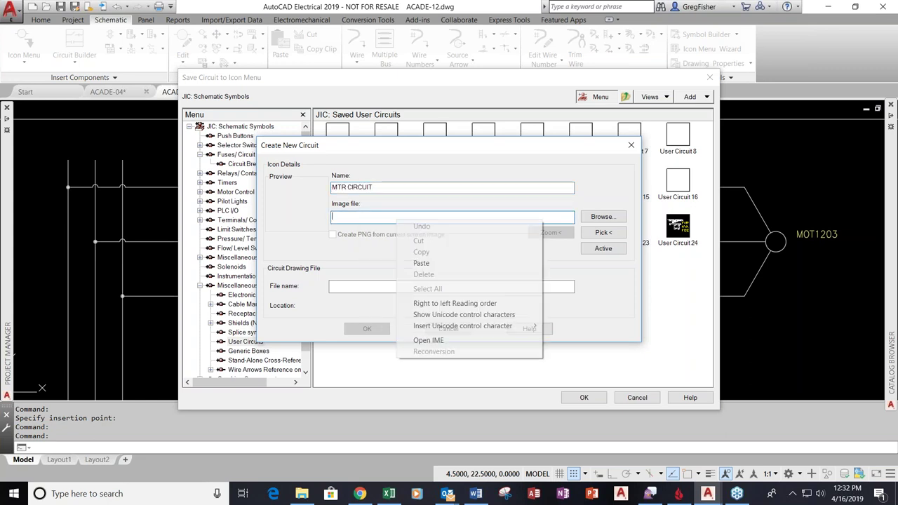
{"action": "left_click", "coordinate": [422, 265]}
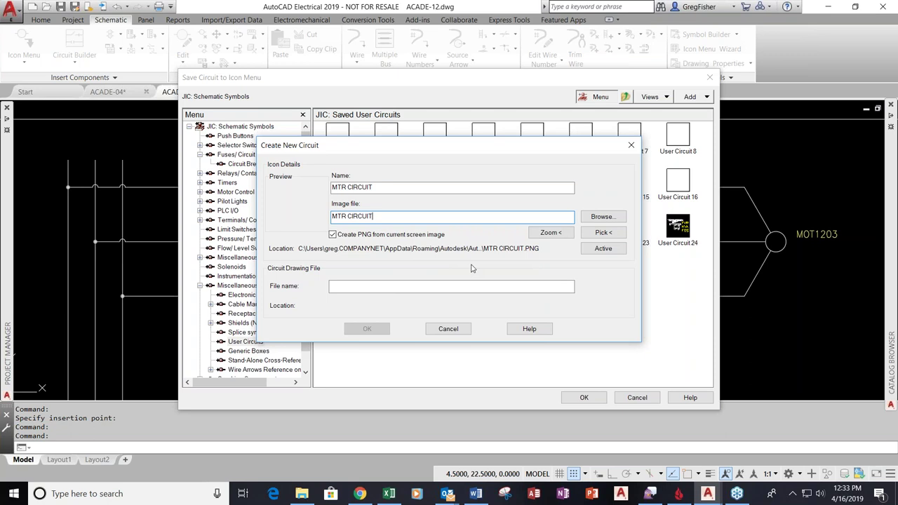
Frame the icon's preview image closely on the three-phase circuit from breaker CB1201 to disconnect DS1201
{"action": "left_click", "coordinate": [547, 236]}
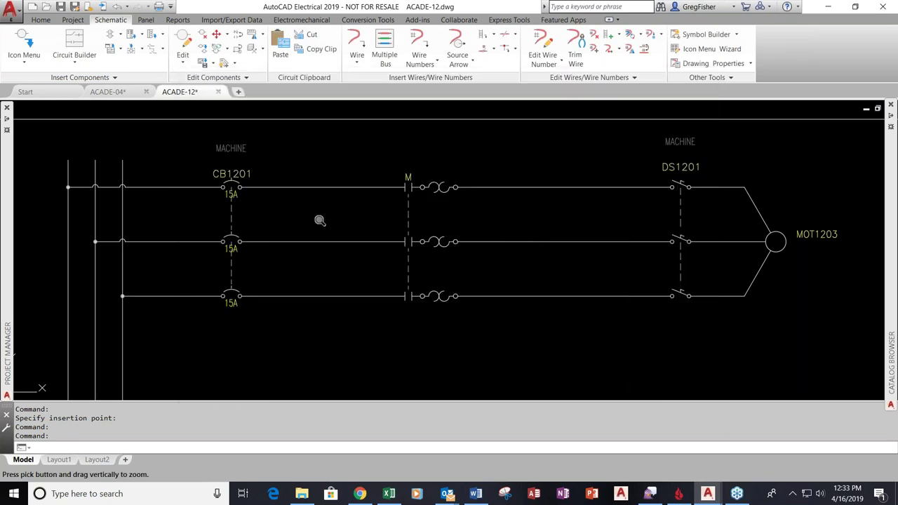
{"action": "mouse_move", "coordinate": [320, 227]}
{"action": "middle_mouse_down"}
{"action": "mouse_move", "coordinate": [241, 250]}
{"action": "mouse_move", "coordinate": [217, 247]}
{"action": "middle_mouse_up"}
{"action": "scroll", "coordinate": [295, 240], "scroll_direction": "up", "scroll_amount": 2}
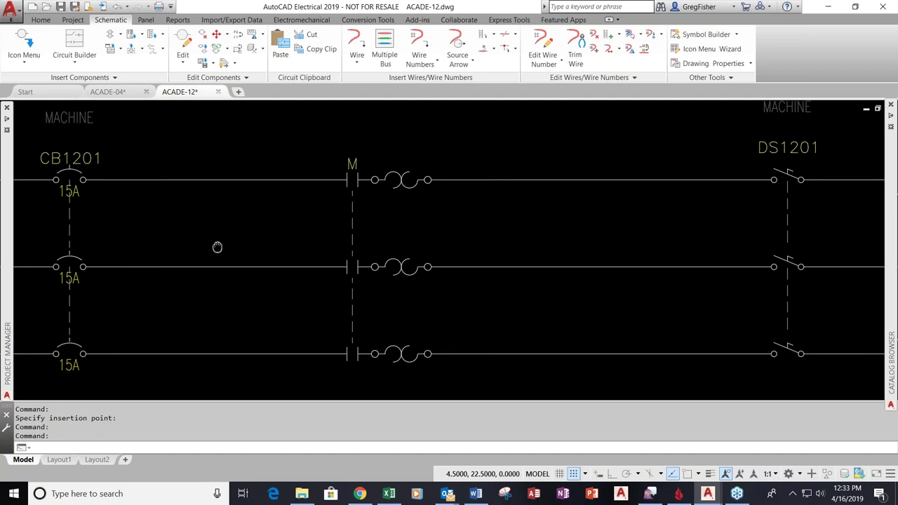
{"action": "middle_click_drag", "start_coordinate": [216, 247], "coordinate": [213, 256]}
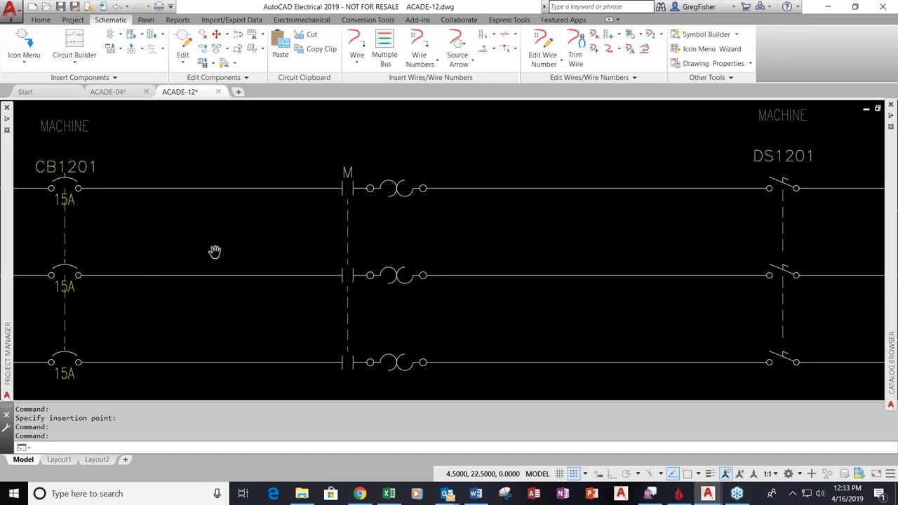
{"action": "key", "text": "Return"}
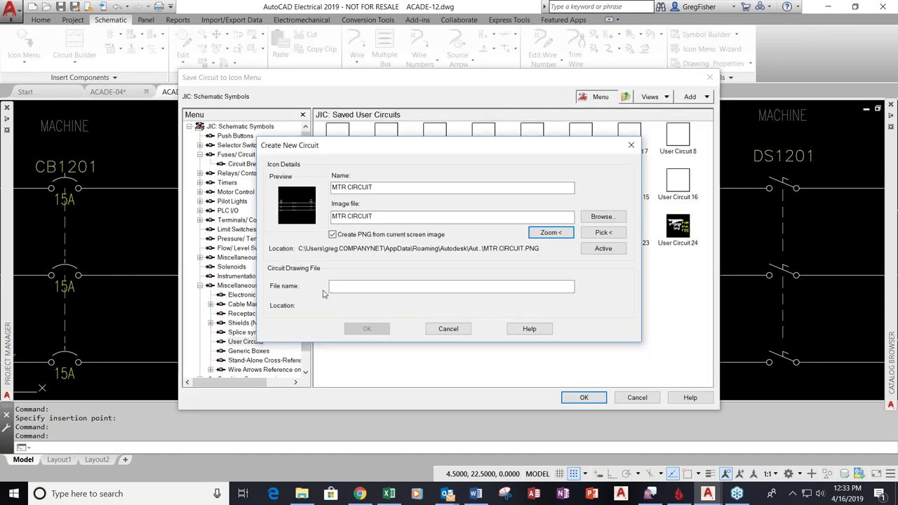
Name the circuit drawing file MTR CIRCUIT and accept the new circuit's definition
{"action": "left_click", "coordinate": [345, 284]}
{"action": "right_click", "coordinate": [345, 284]}
{"action": "left_click", "coordinate": [366, 329]}
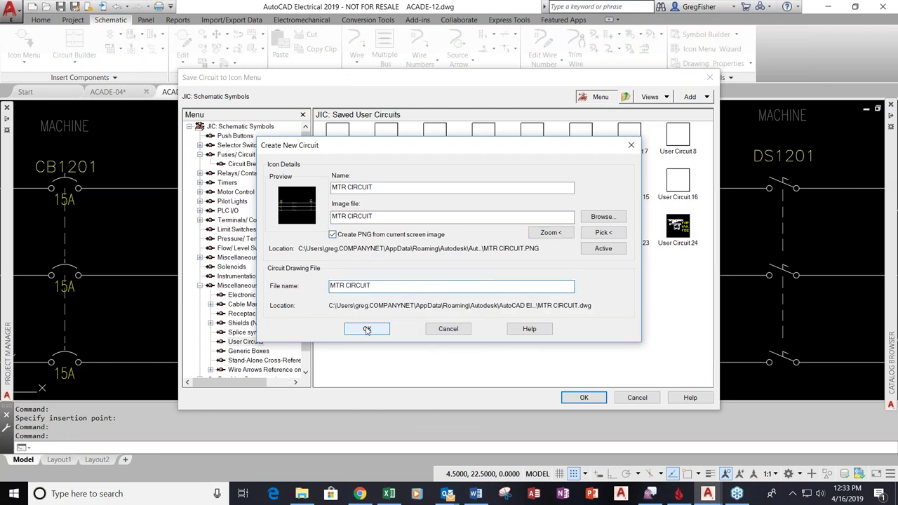
{"action": "left_click", "coordinate": [366, 329]}
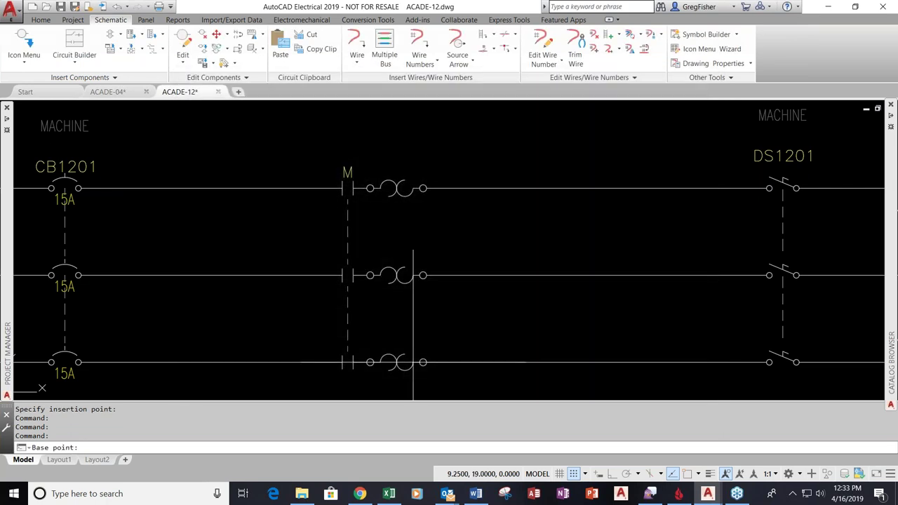
{"action": "scroll", "coordinate": [413, 339], "scroll_direction": "down", "scroll_amount": 1}
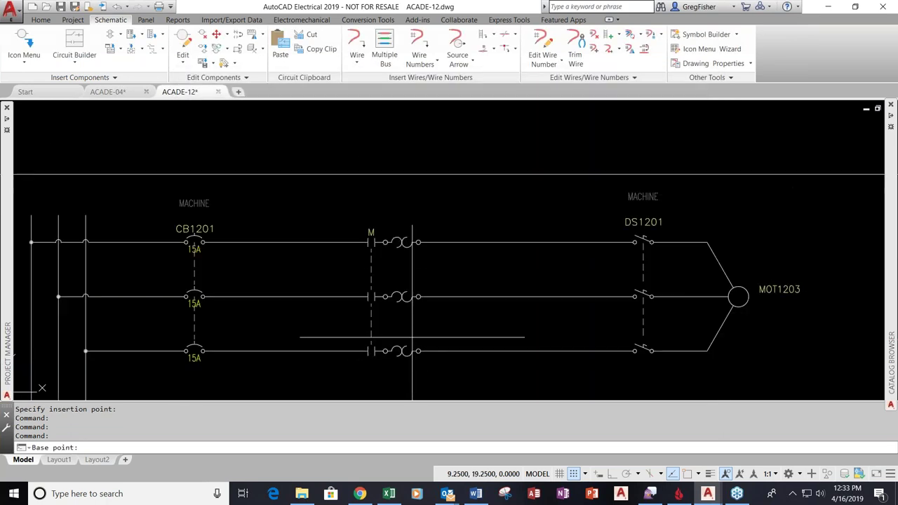
Save the three-phase motor circuit on lines 1201–1205 to the icon menu, with its base point where line 1201 meets the first bus wire
{"action": "scroll", "coordinate": [412, 338], "scroll_direction": "down", "scroll_amount": 2}
{"action": "middle_click_drag", "start_coordinate": [413, 338], "coordinate": [423, 282]}
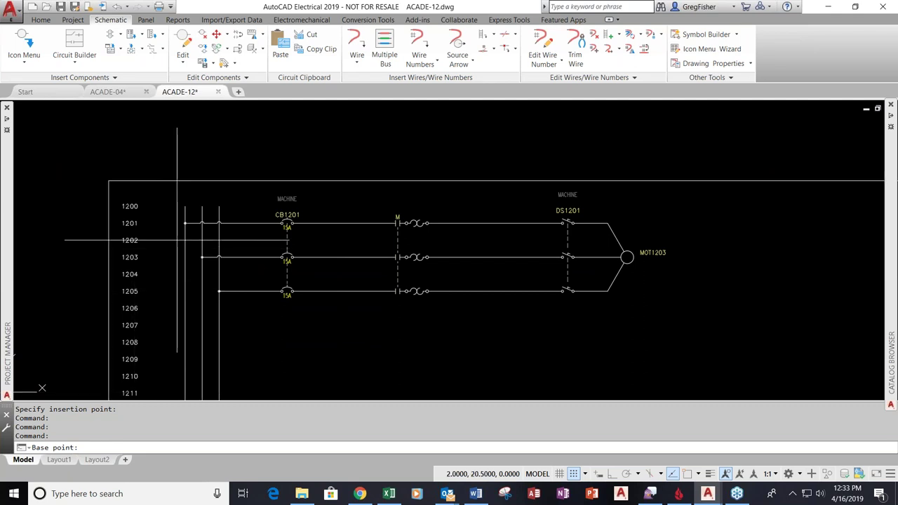
{"action": "left_click", "coordinate": [177, 223]}
{"action": "left_click", "coordinate": [168, 155]}
{"action": "left_click", "coordinate": [705, 333]}
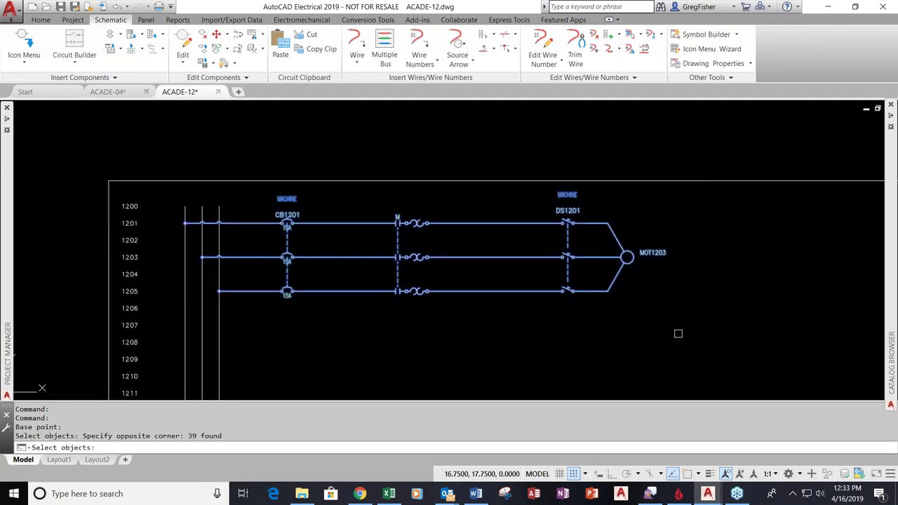
{"action": "key", "text": "Return"}
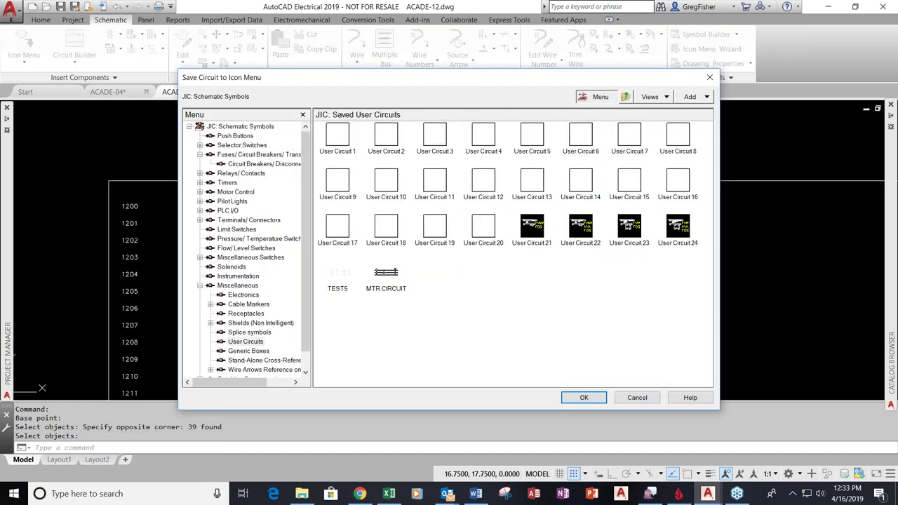
{"action": "left_click", "coordinate": [595, 400]}
Insert the saved circuit MTR CIRCUIT at scale 1.000, placing it on the first bus wire at line 1210
{"action": "scroll", "coordinate": [631, 341], "scroll_direction": "down", "scroll_amount": 4}
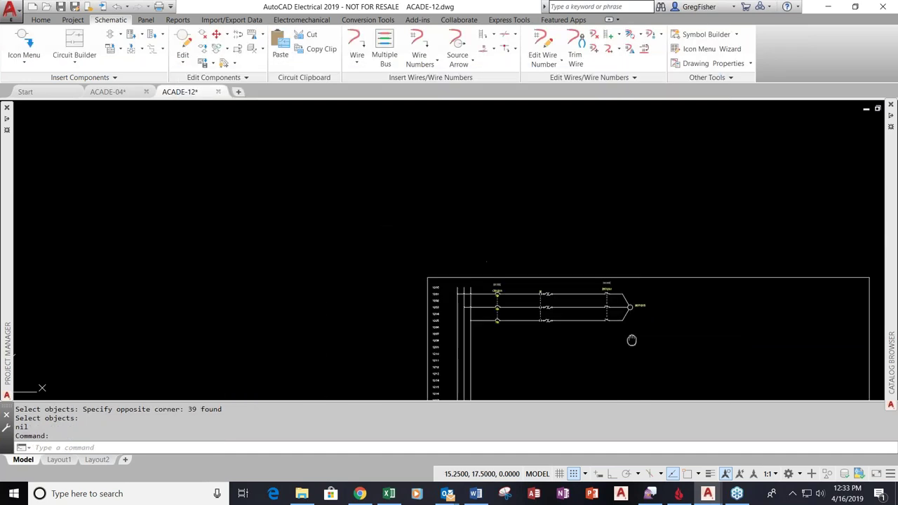
{"action": "middle_click_drag", "start_coordinate": [632, 340], "coordinate": [407, 222]}
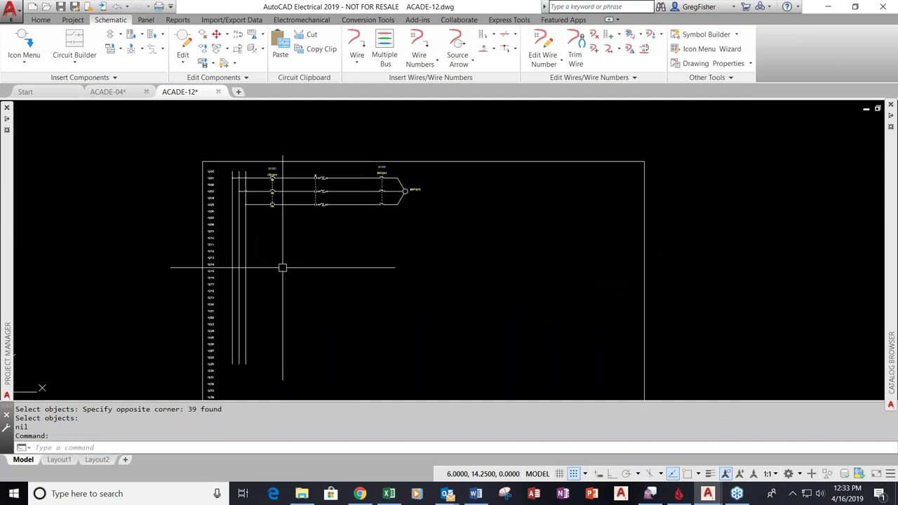
{"action": "scroll", "coordinate": [282, 267], "scroll_direction": "up", "scroll_amount": 3}
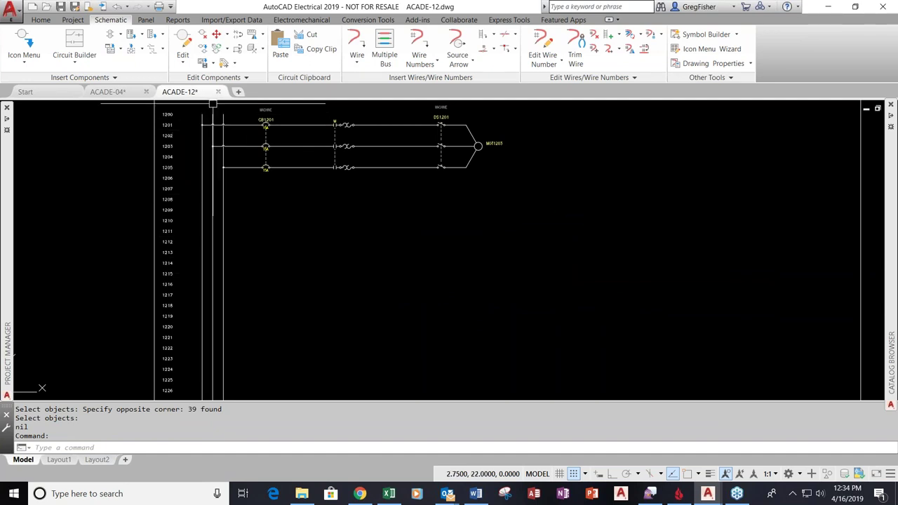
{"action": "left_click", "coordinate": [119, 50]}
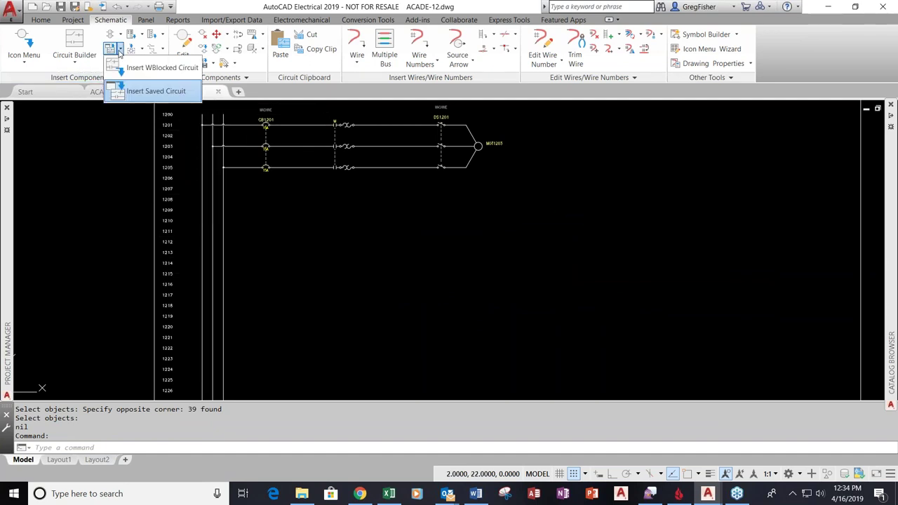
{"action": "left_click", "coordinate": [138, 92]}
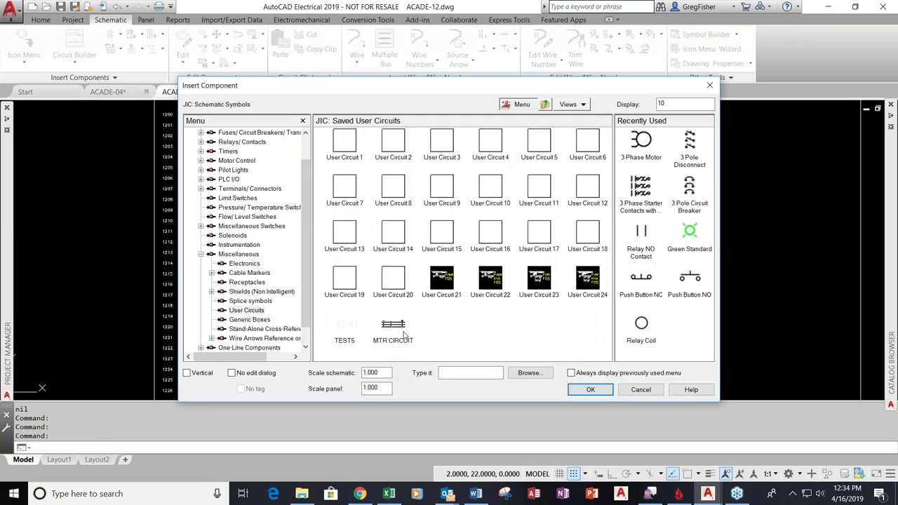
{"action": "double_click", "coordinate": [396, 327]}
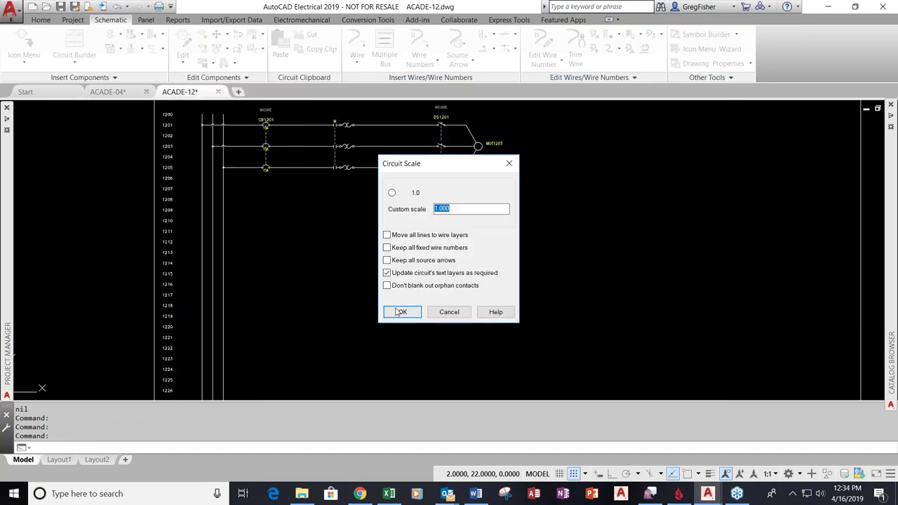
{"action": "left_click", "coordinate": [403, 311]}
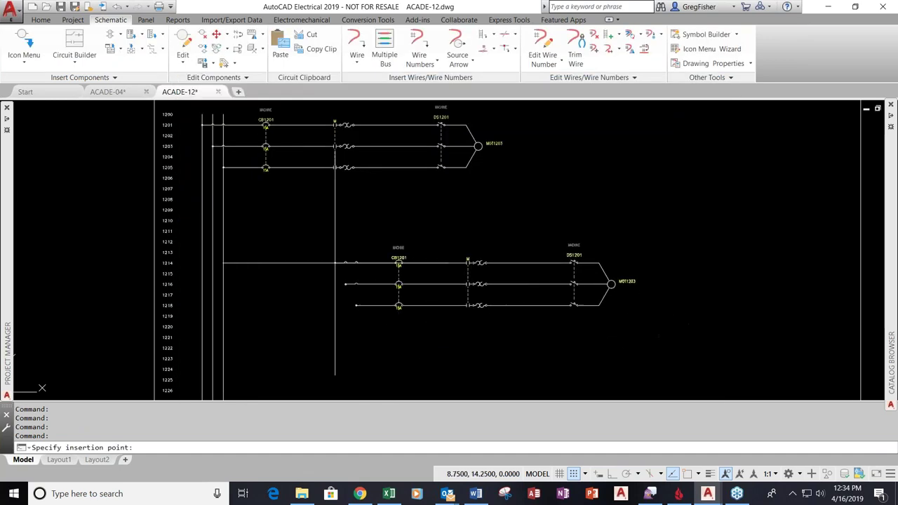
{"action": "left_click", "coordinate": [204, 220]}
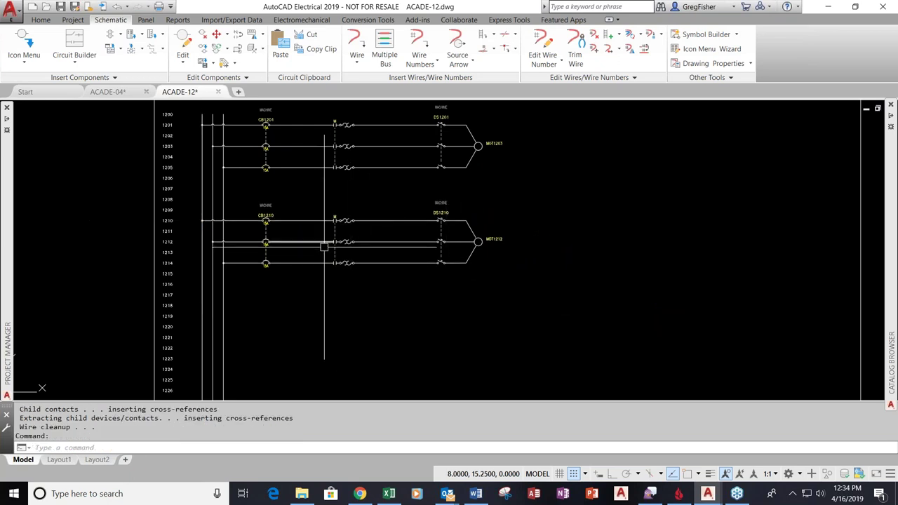
Review the component data of circuit breaker CB1210 in the inserted circuit and leave it unchanged
{"action": "scroll", "coordinate": [324, 247], "scroll_direction": "up", "scroll_amount": 2}
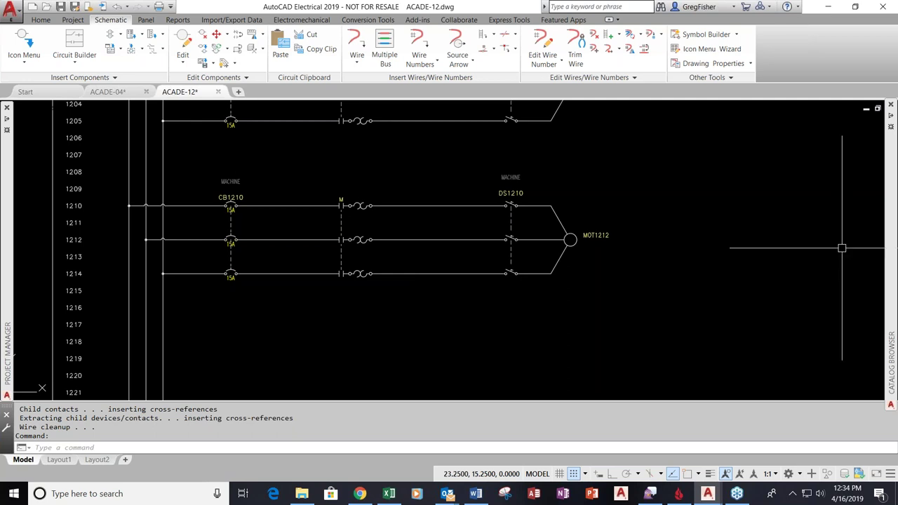
{"action": "right_click", "coordinate": [239, 181]}
{"action": "left_click", "coordinate": [247, 155]}
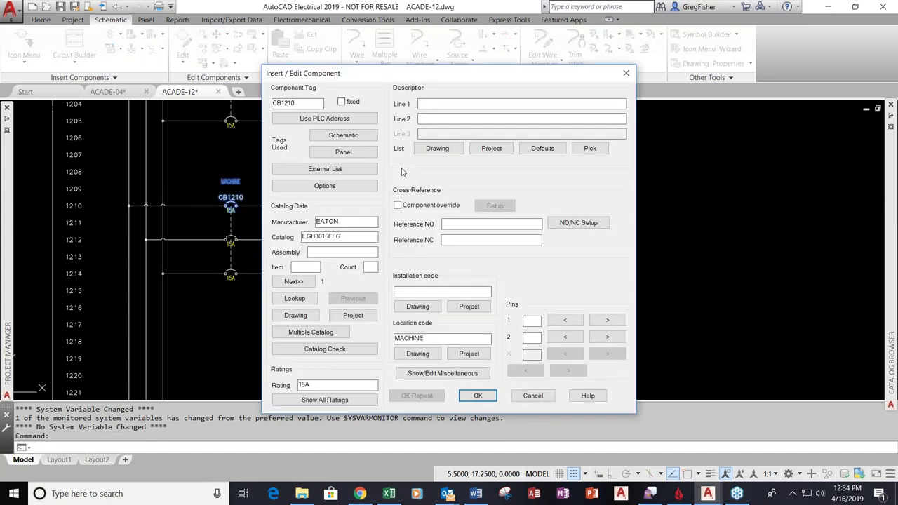
{"action": "left_click", "coordinate": [533, 397]}
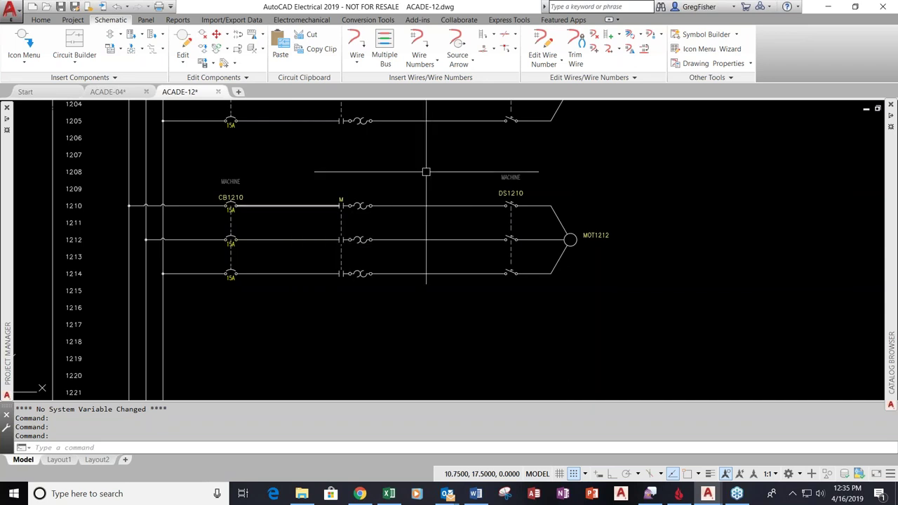
{"action": "left_click", "coordinate": [511, 189]}
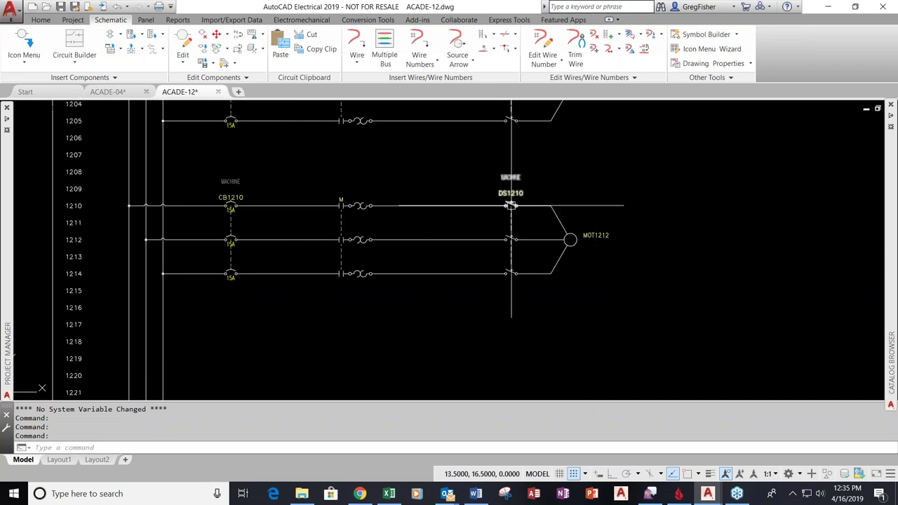
{"action": "middle_click", "coordinate": [452, 332]}
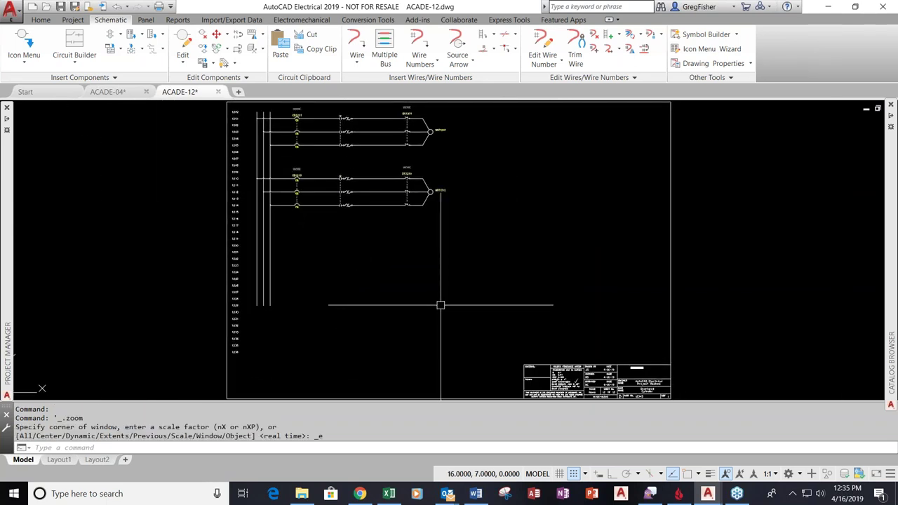
{"action": "scroll", "coordinate": [309, 112], "scroll_direction": "up", "scroll_amount": 4}
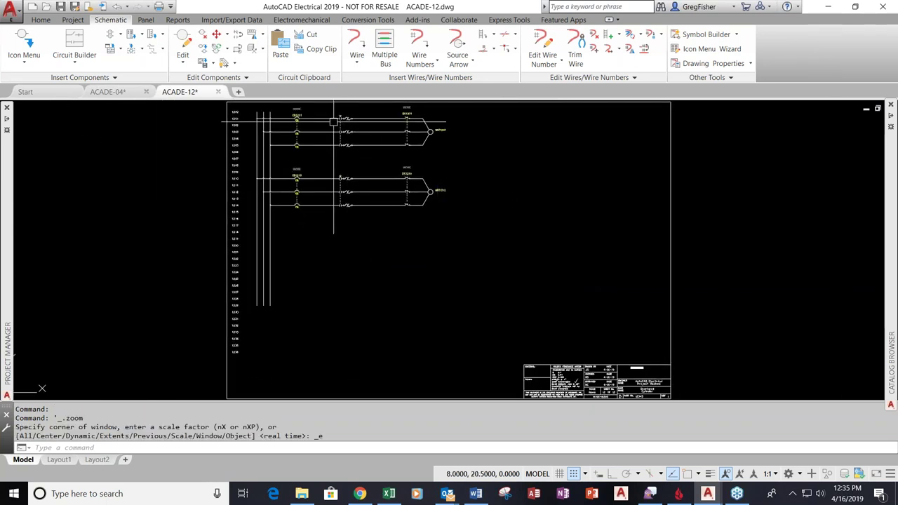
{"action": "middle_click_drag", "start_coordinate": [351, 181], "coordinate": [354, 203]}
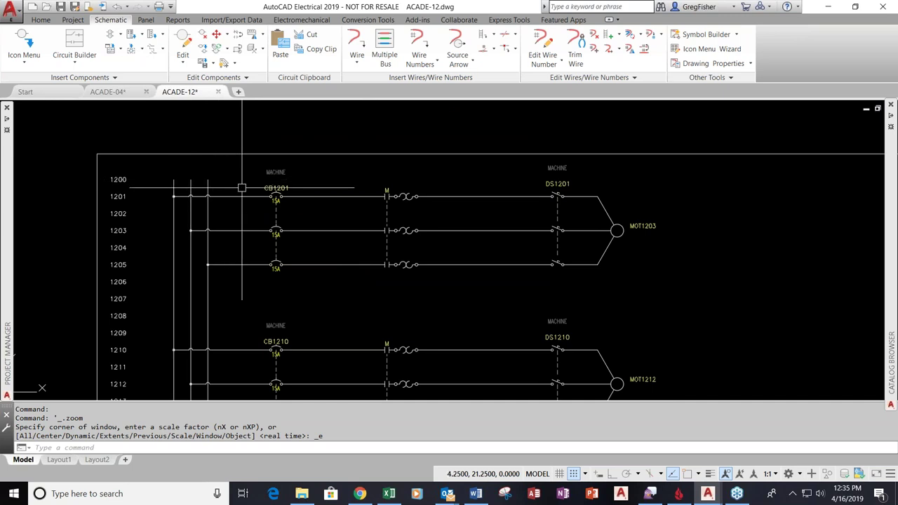
{"action": "scroll", "coordinate": [193, 214], "scroll_direction": "up", "scroll_amount": 2}
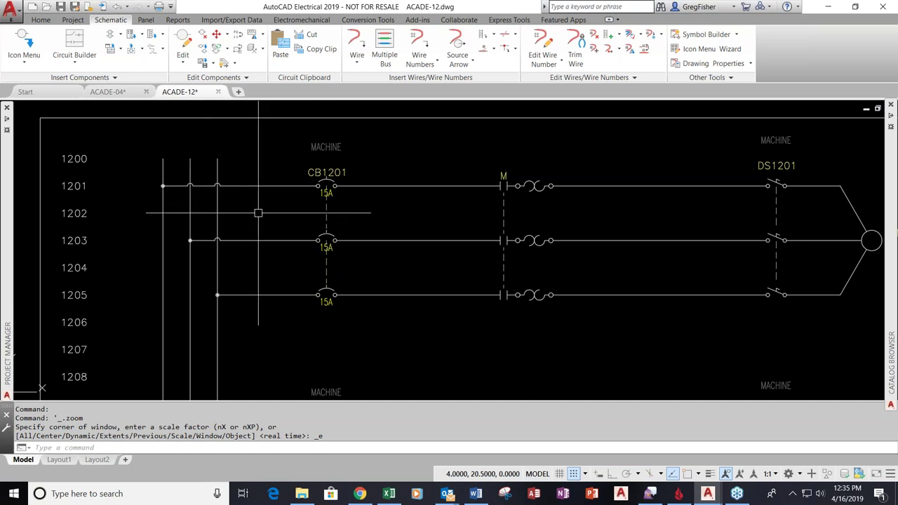
{"action": "middle_click_drag", "start_coordinate": [258, 212], "coordinate": [221, 168]}
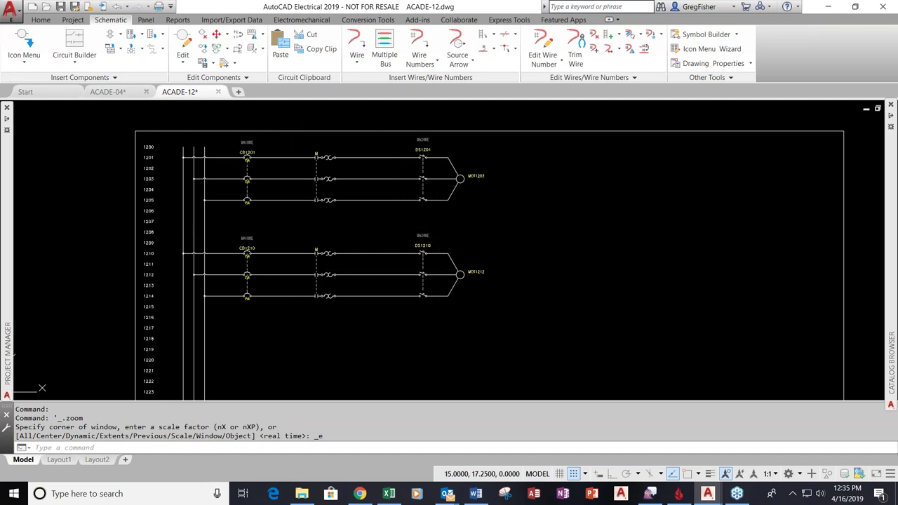
{"action": "middle_click", "coordinate": [453, 242]}
{"action": "middle_click", "coordinate": [453, 242]}
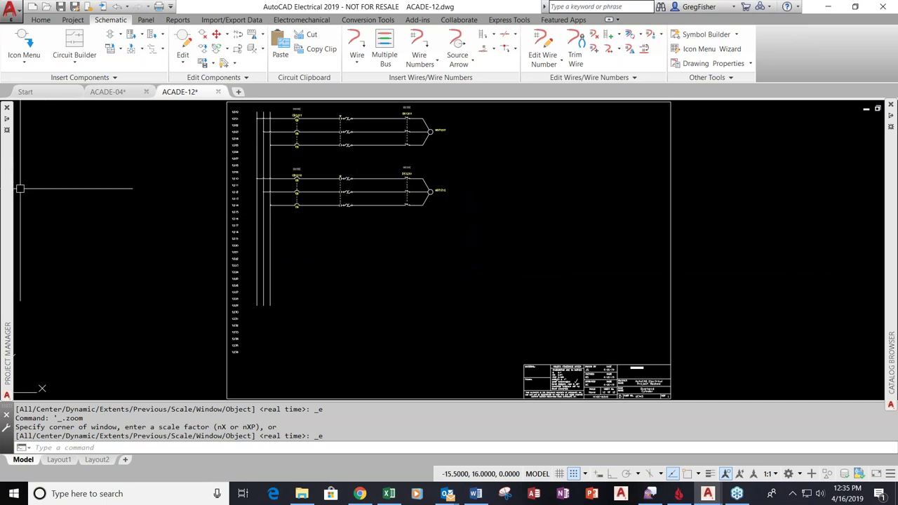
Open the PLC I/O drawing ACADE-05.dwg from the schematic drawings of project ACADEVSACAD
{"action": "mouse_move", "coordinate": [10, 198]}
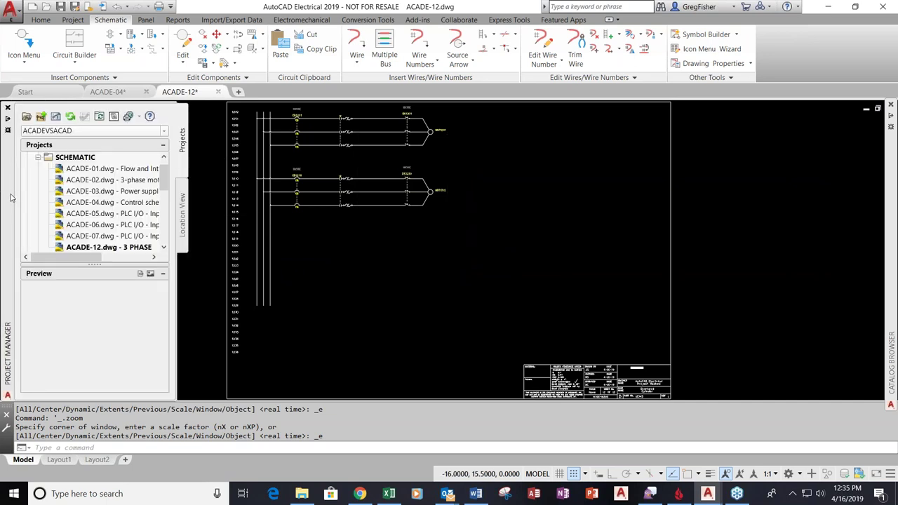
{"action": "scroll", "coordinate": [63, 203], "scroll_direction": "down", "scroll_amount": 1}
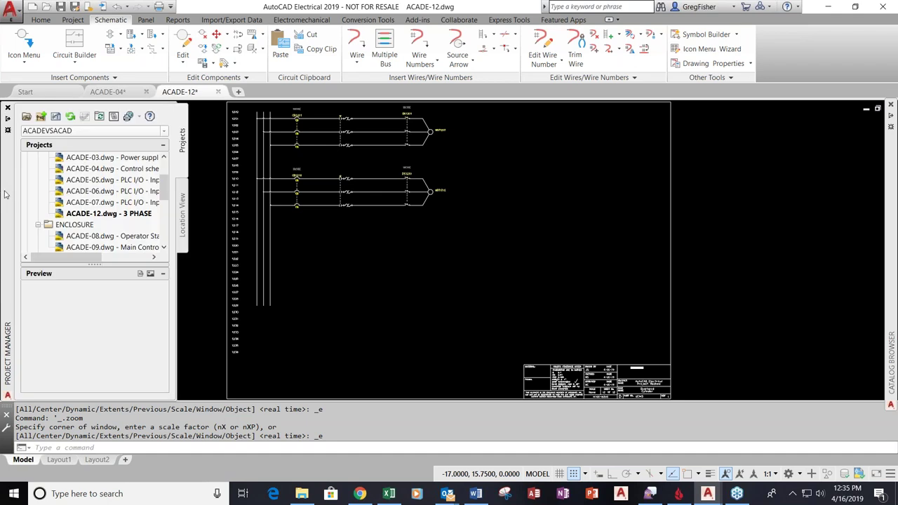
{"action": "double_click", "coordinate": [61, 191]}
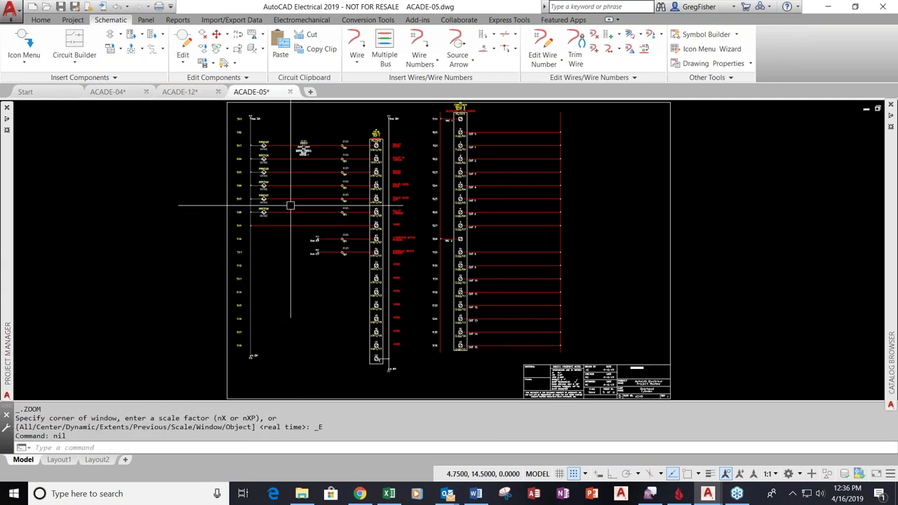
Insert the custom SCHEM PROX symbol on the line 509 wire, directly below PRS508
{"action": "scroll", "coordinate": [290, 206], "scroll_direction": "up", "scroll_amount": 2}
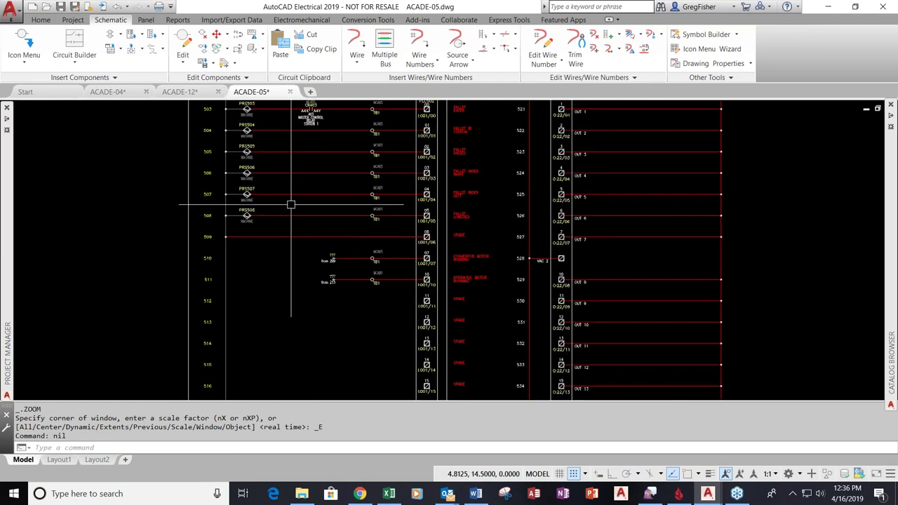
{"action": "scroll", "coordinate": [291, 204], "scroll_direction": "up", "scroll_amount": 2}
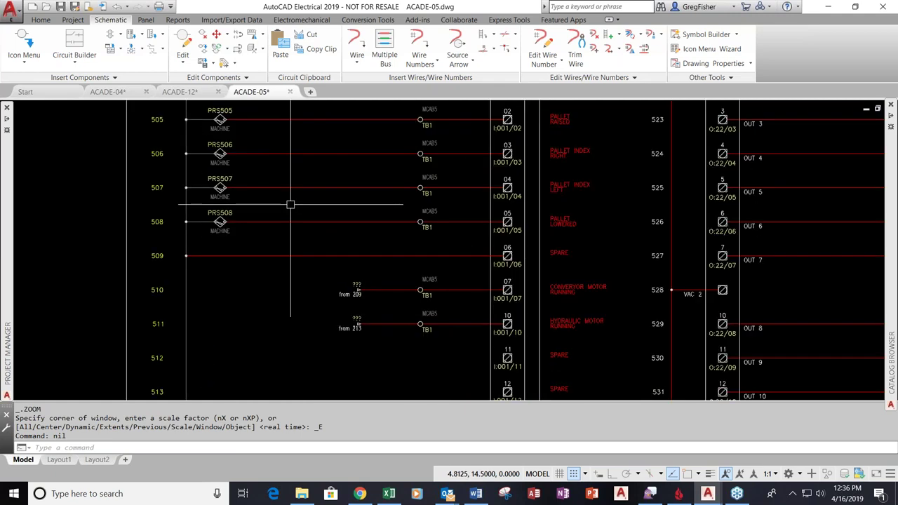
{"action": "middle_click_drag", "start_coordinate": [290, 205], "coordinate": [304, 253]}
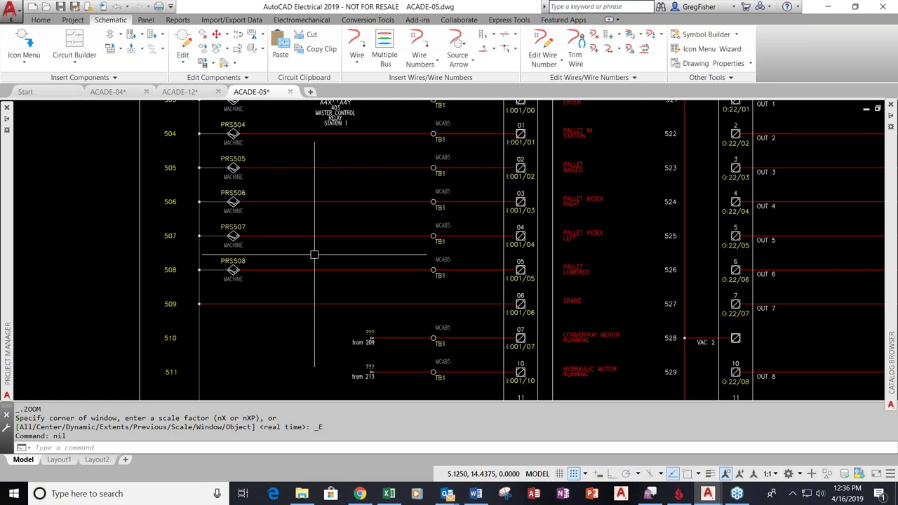
{"action": "scroll", "coordinate": [251, 325], "scroll_direction": "up", "scroll_amount": 2}
{"action": "middle_click_drag", "start_coordinate": [230, 321], "coordinate": [281, 289]}
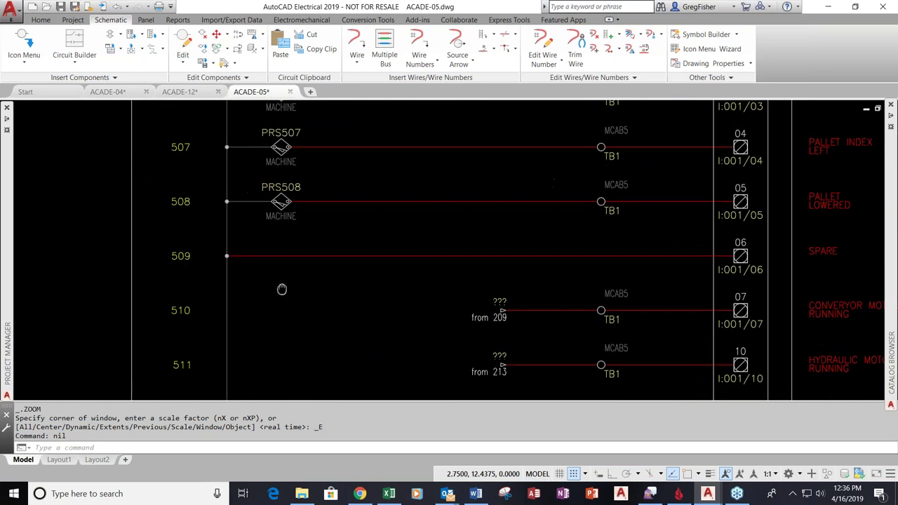
{"action": "left_click", "coordinate": [31, 43]}
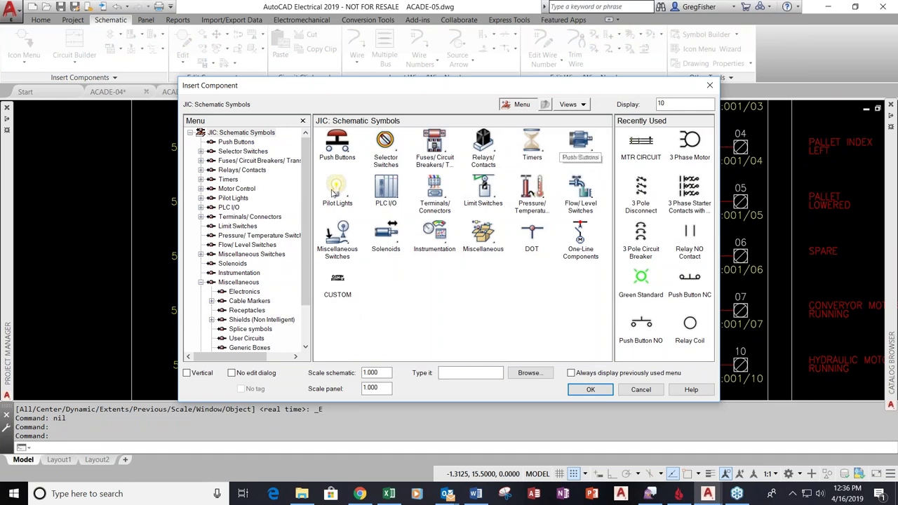
{"action": "left_click", "coordinate": [339, 280]}
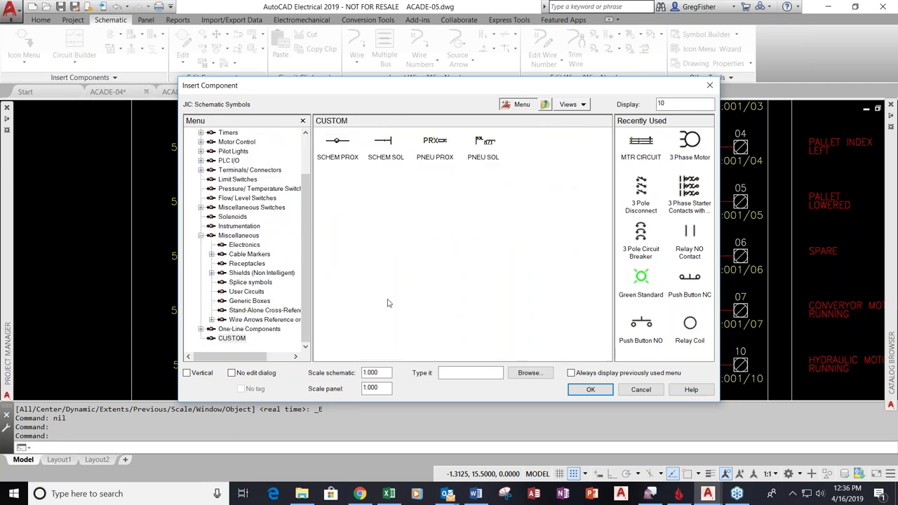
{"action": "double_click", "coordinate": [350, 154]}
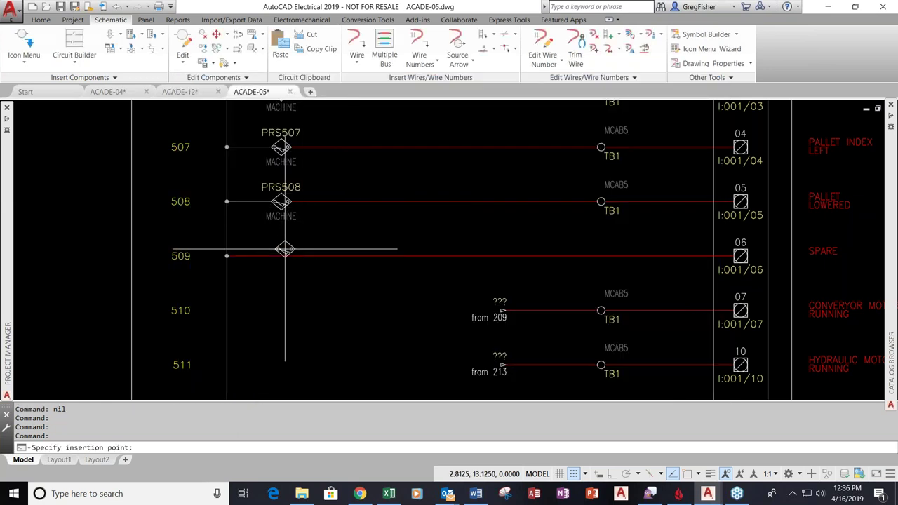
{"action": "left_click", "coordinate": [281, 255]}
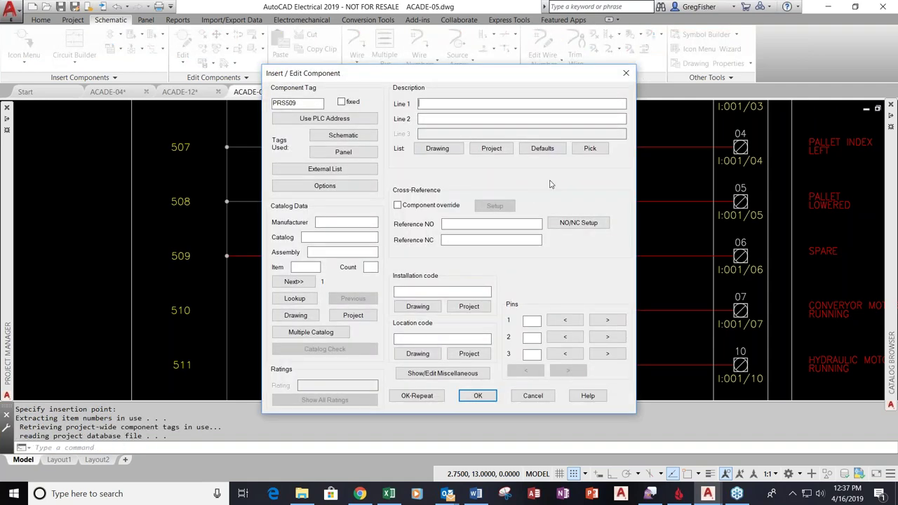
Give the proximity switch PRS509 the default description PIN PRESS|STOP POS ADVD and the project location code MCAB5
{"action": "left_click", "coordinate": [542, 148]}
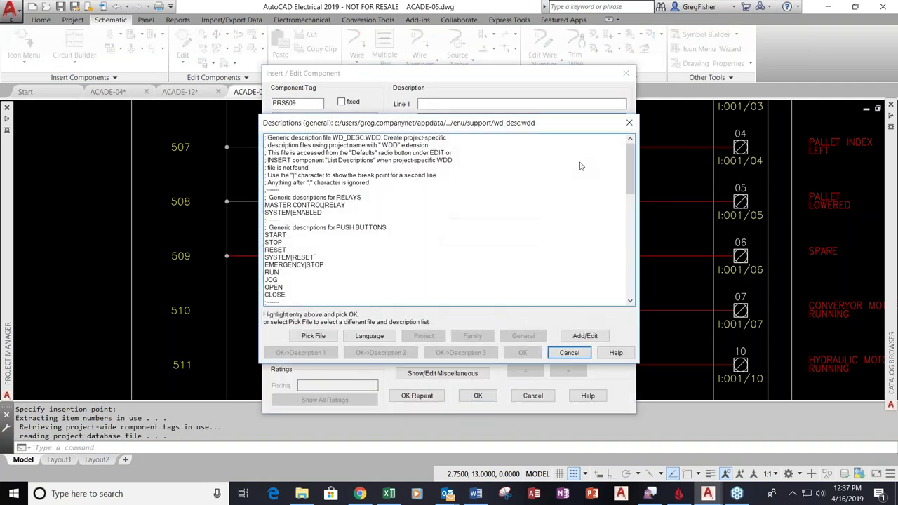
{"action": "left_click_drag", "start_coordinate": [629, 173], "coordinate": [641, 292]}
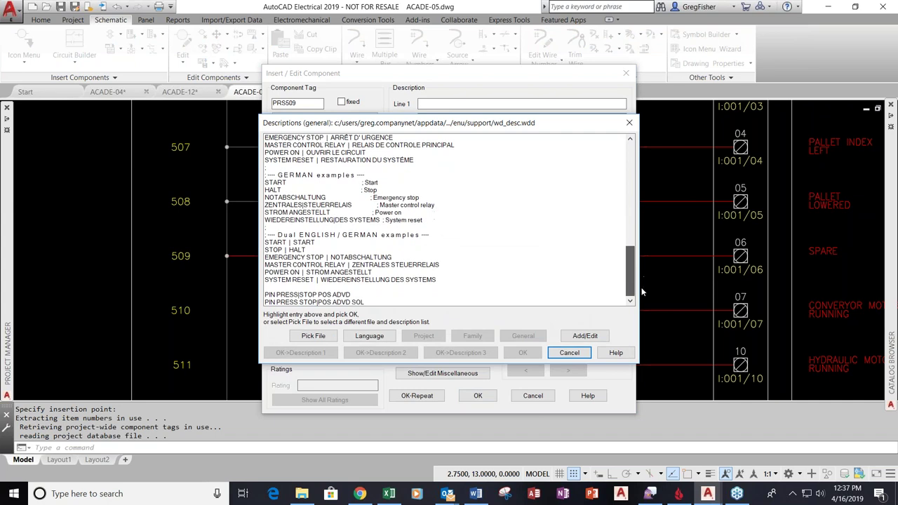
{"action": "left_click", "coordinate": [337, 296]}
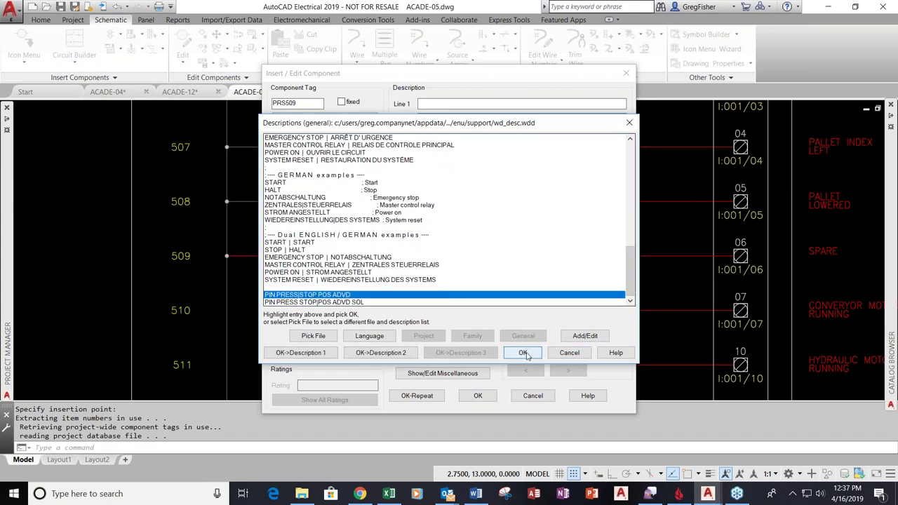
{"action": "left_click", "coordinate": [524, 353]}
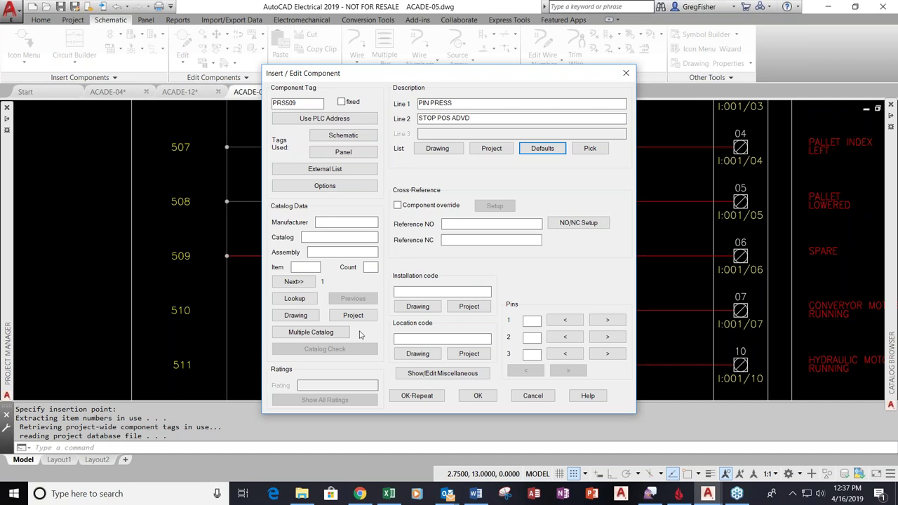
{"action": "left_click", "coordinate": [468, 354]}
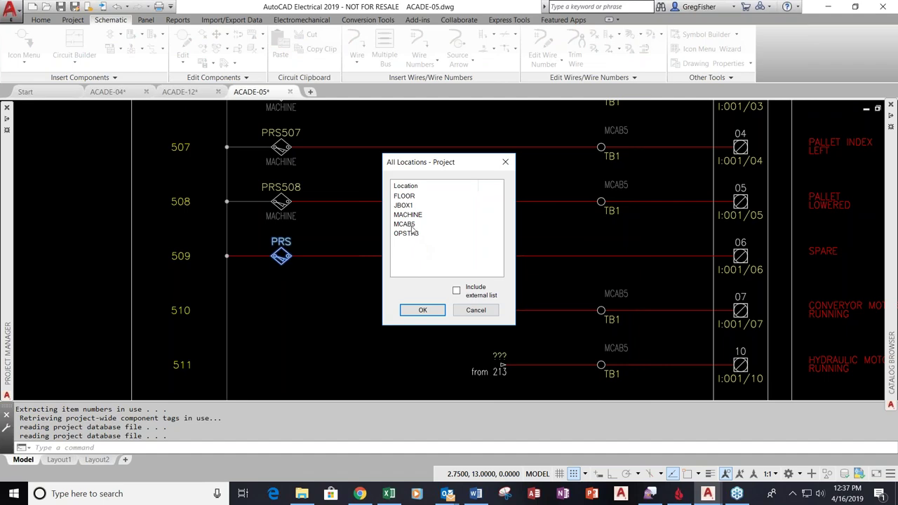
{"action": "left_click", "coordinate": [405, 224]}
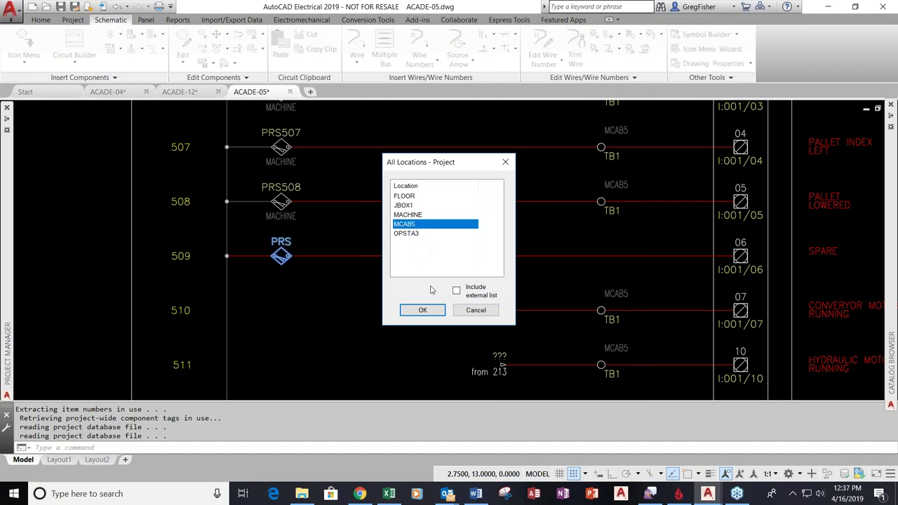
{"action": "left_click", "coordinate": [423, 310]}
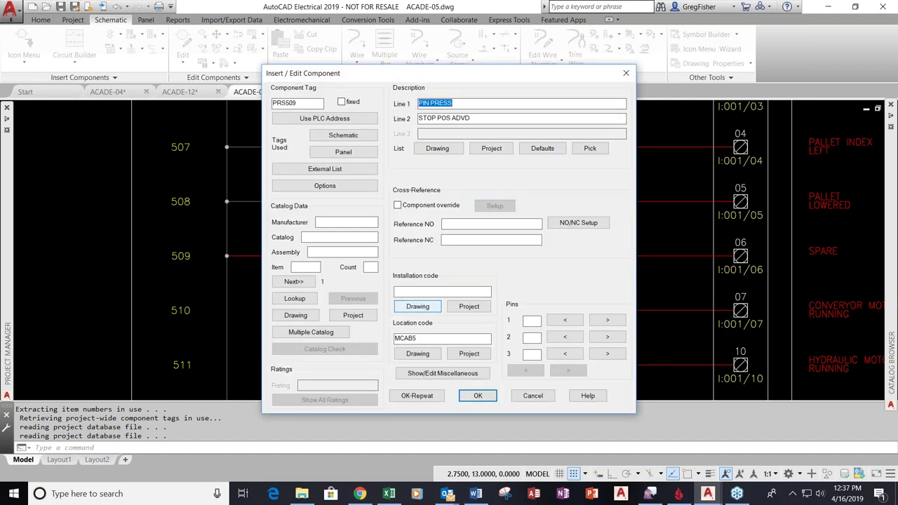
{"action": "left_click", "coordinate": [477, 395]}
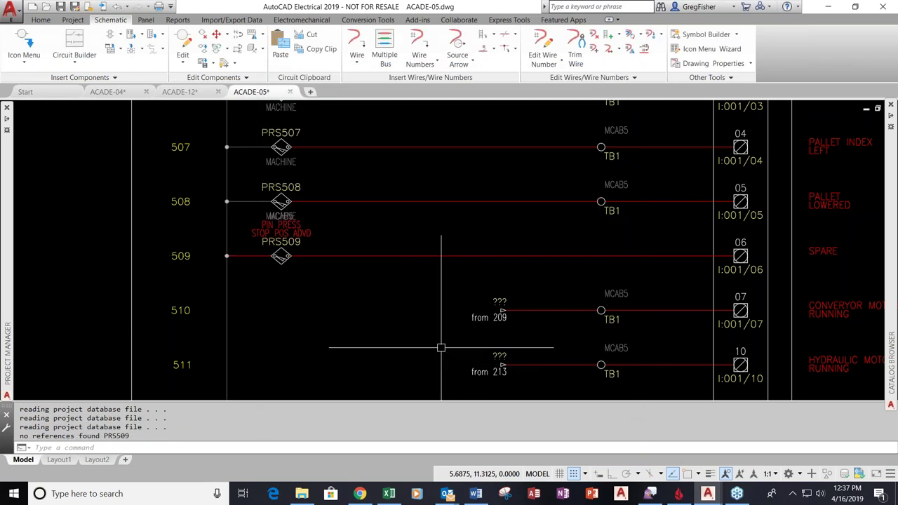
Insert the custom SCHEM SOL symbol on the OUT 0 wire at line 520, just before the vertical bus wire
{"action": "scroll", "coordinate": [410, 217], "scroll_direction": "down", "scroll_amount": 4}
{"action": "middle_click_drag", "start_coordinate": [409, 217], "coordinate": [269, 291]}
{"action": "scroll", "coordinate": [269, 290], "scroll_direction": "up", "scroll_amount": 2}
{"action": "middle_click_drag", "start_coordinate": [646, 144], "coordinate": [280, 245]}
{"action": "middle_click_drag", "start_coordinate": [545, 215], "coordinate": [465, 238]}
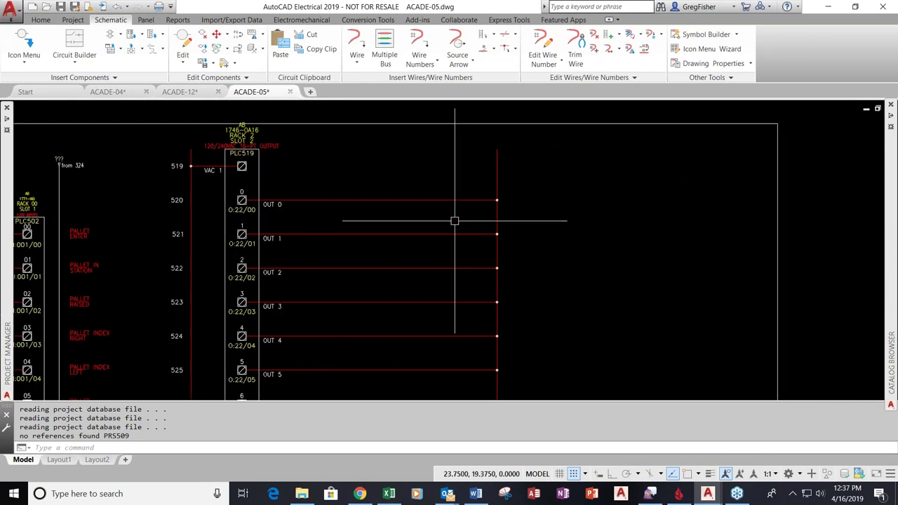
{"action": "left_click", "coordinate": [24, 44]}
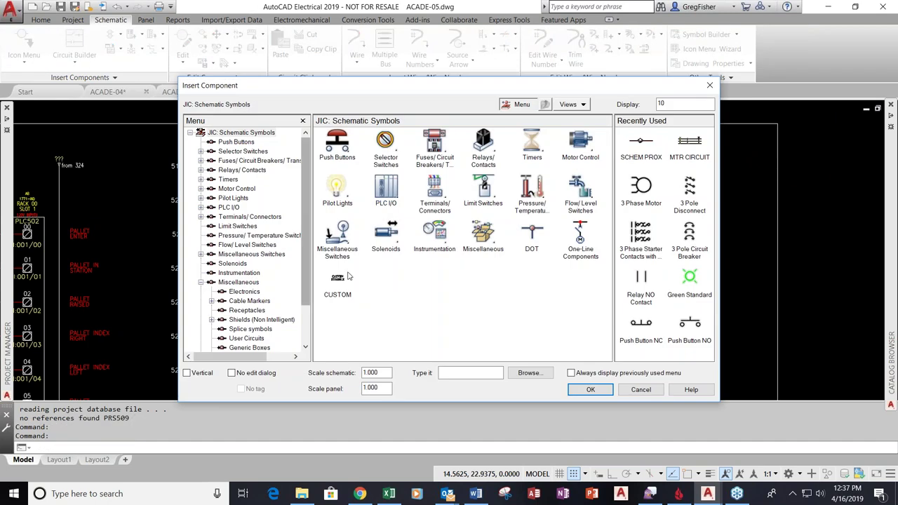
{"action": "left_click", "coordinate": [346, 279]}
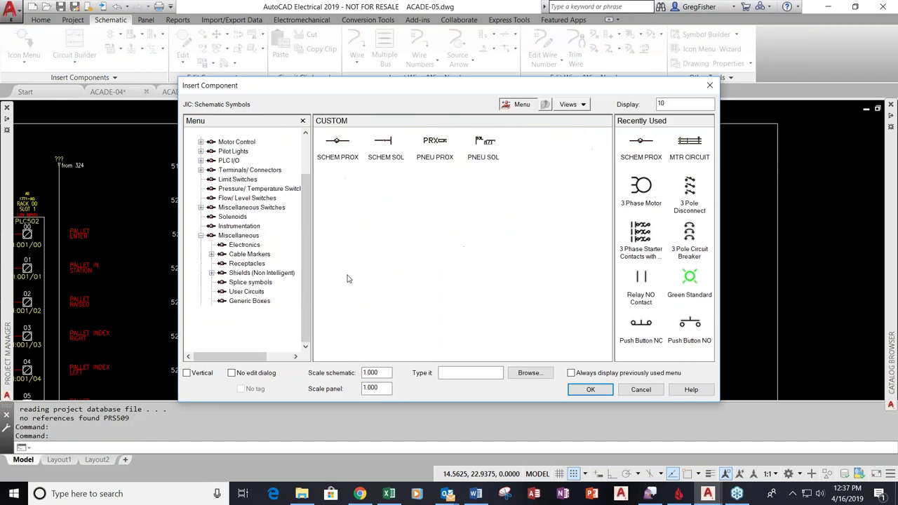
{"action": "left_click", "coordinate": [396, 158]}
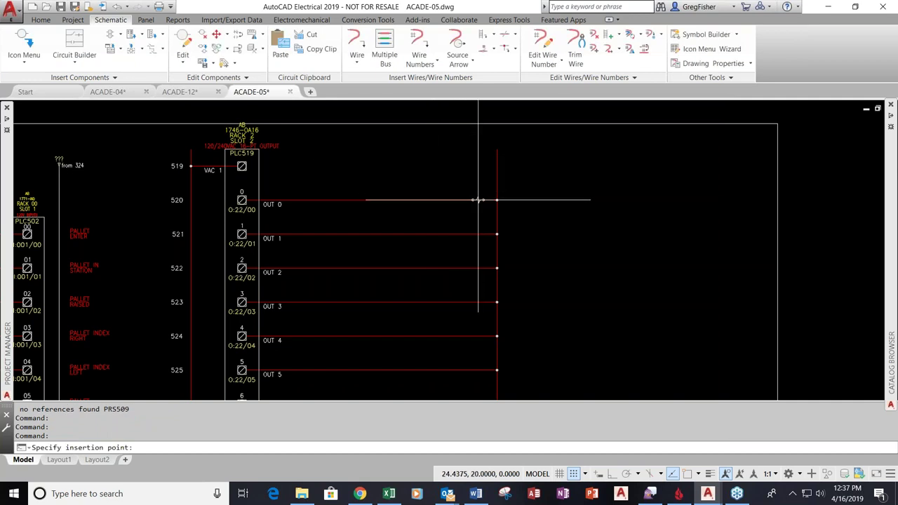
{"action": "left_click", "coordinate": [477, 200]}
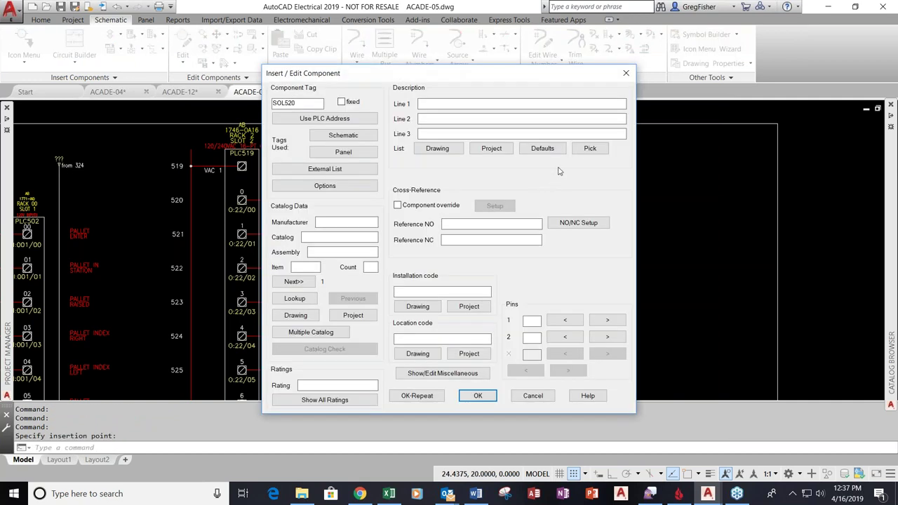
Give the solenoid SOL520 the default description PIN PRESS STOP|POS ADVD SOL and the project location code MCAB5
{"action": "left_click", "coordinate": [543, 148]}
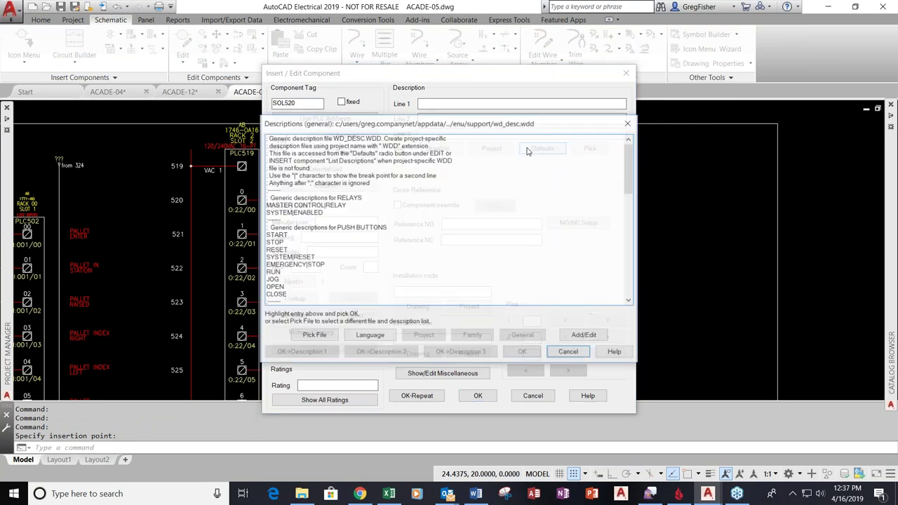
{"action": "left_click_drag", "start_coordinate": [628, 181], "coordinate": [628, 277]}
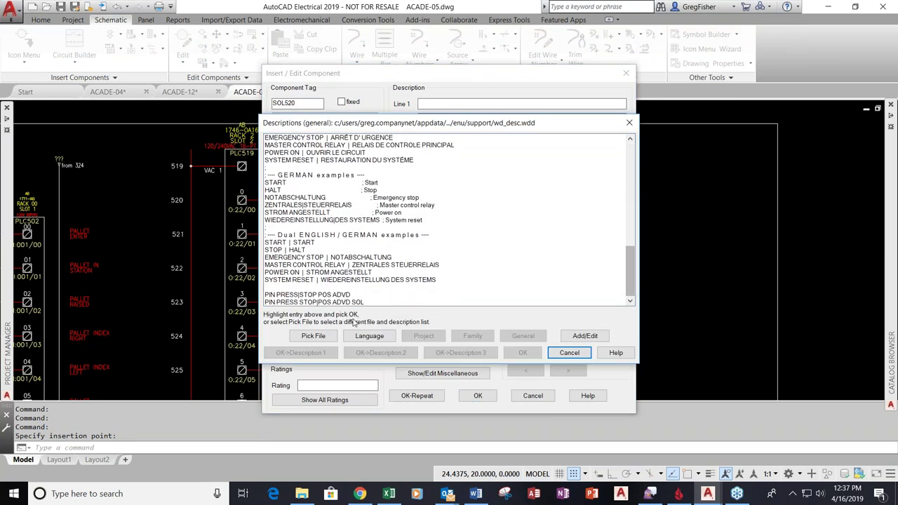
{"action": "left_click", "coordinate": [343, 302]}
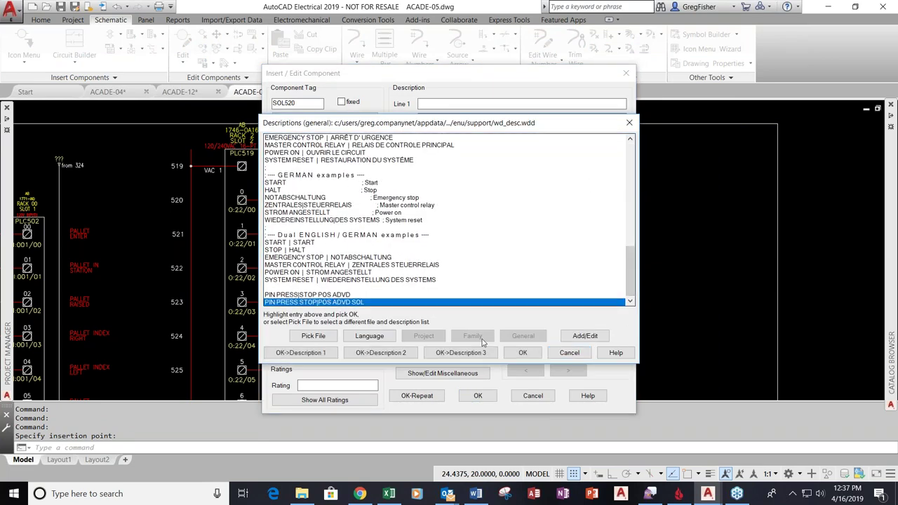
{"action": "left_click", "coordinate": [522, 353]}
{"action": "left_click", "coordinate": [469, 353]}
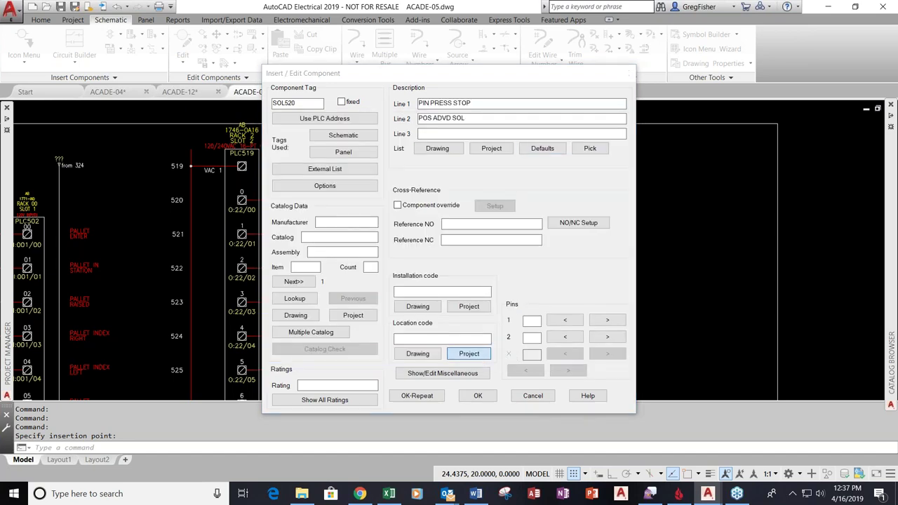
{"action": "left_click", "coordinate": [405, 224]}
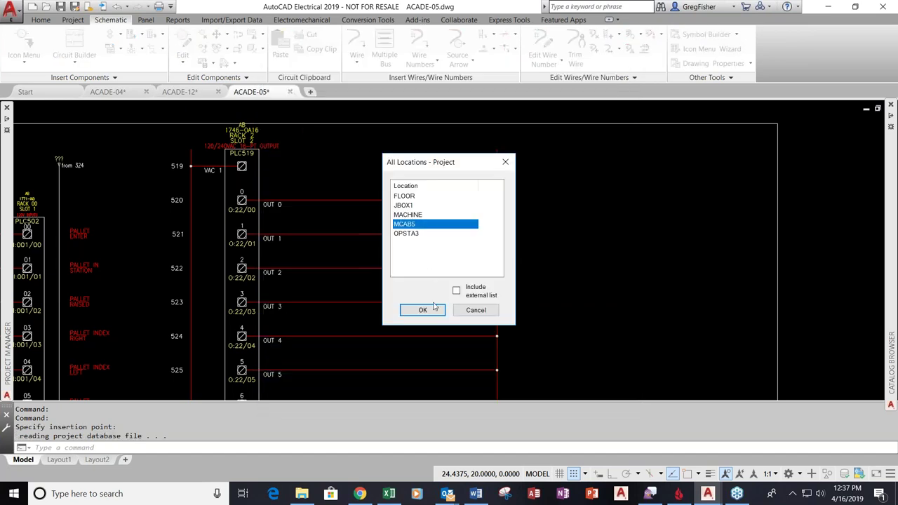
{"action": "left_click", "coordinate": [423, 309]}
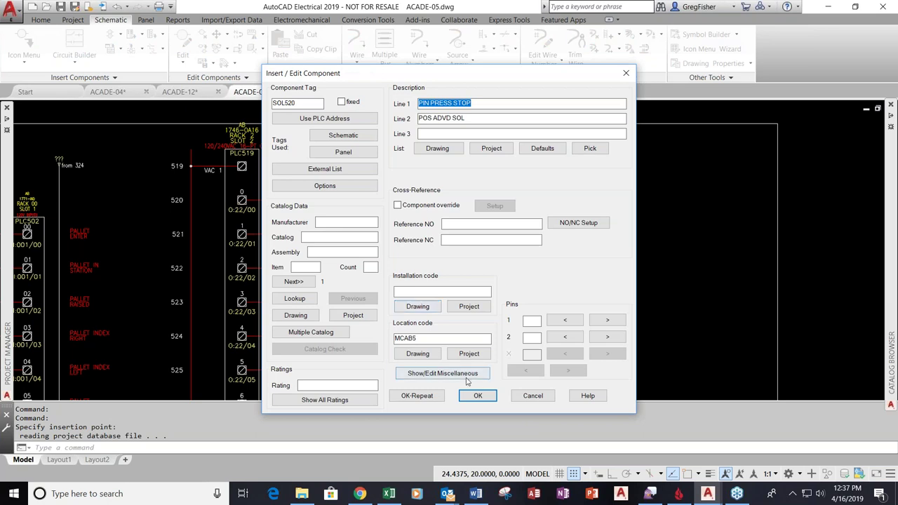
{"action": "left_click", "coordinate": [477, 396]}
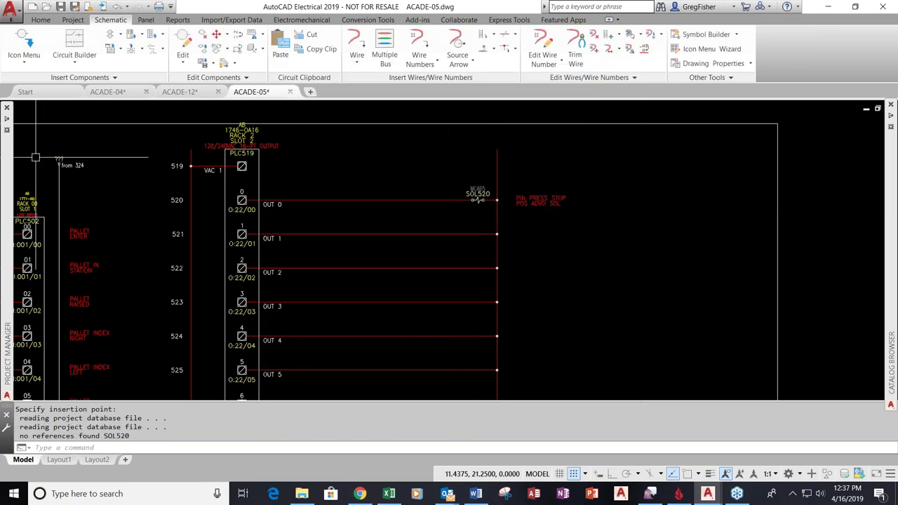
Open drawing ACADE-11.dwg from the FLUID POWER folder of project ACADEVSACAD
{"action": "mouse_move", "coordinate": [7, 172]}
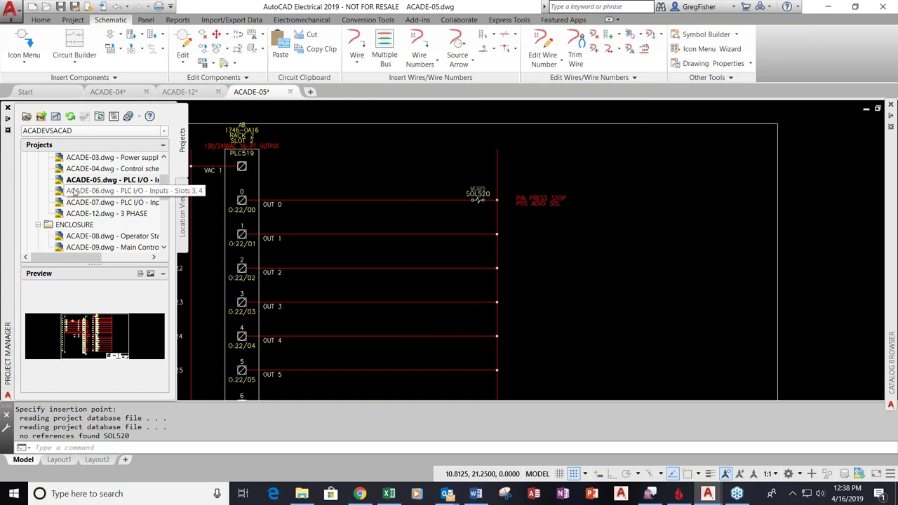
{"action": "scroll", "coordinate": [70, 191], "scroll_direction": "down", "scroll_amount": 4}
{"action": "scroll", "coordinate": [73, 197], "scroll_direction": "up", "scroll_amount": 1}
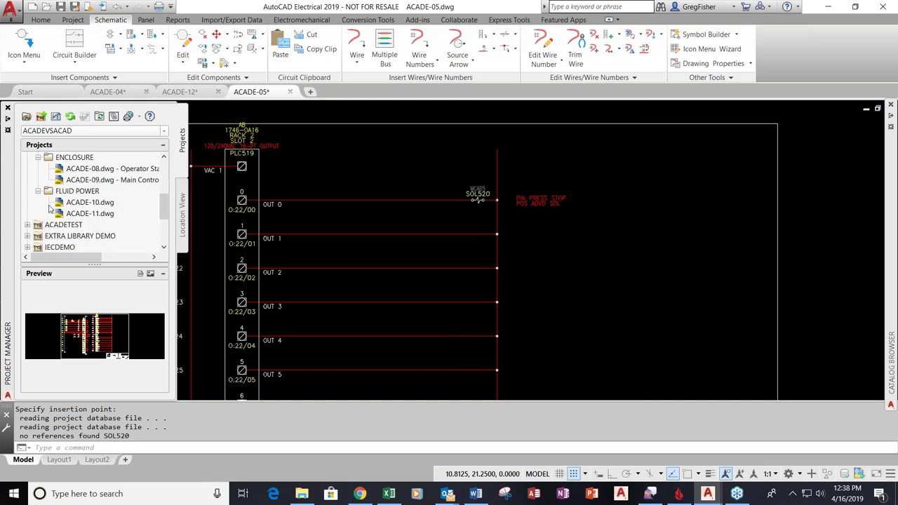
{"action": "double_click", "coordinate": [59, 214]}
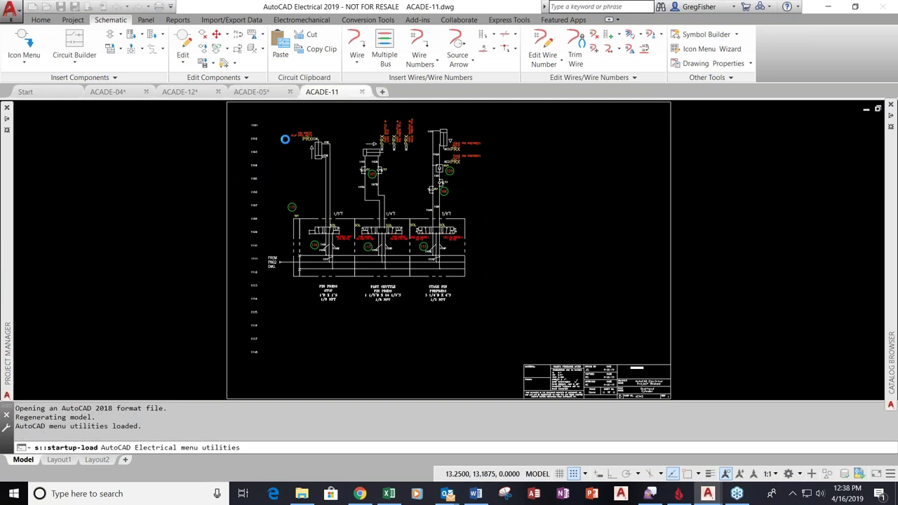
Insert the custom PNEU PROX symbol near line 1101, directly above the PIN PRESS STOP POS RET'D proximity switch
{"action": "scroll", "coordinate": [286, 126], "scroll_direction": "up", "scroll_amount": 4}
{"action": "middle_click_drag", "start_coordinate": [342, 127], "coordinate": [299, 200]}
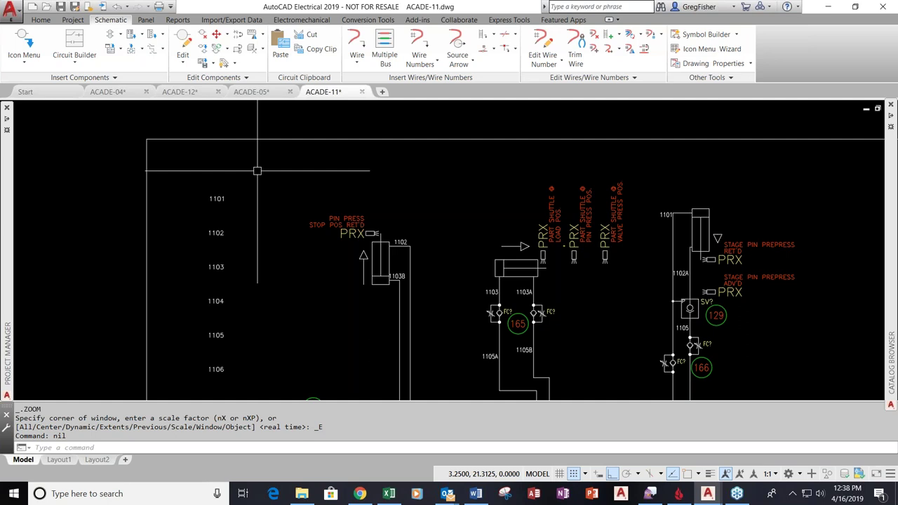
{"action": "left_click", "coordinate": [25, 43]}
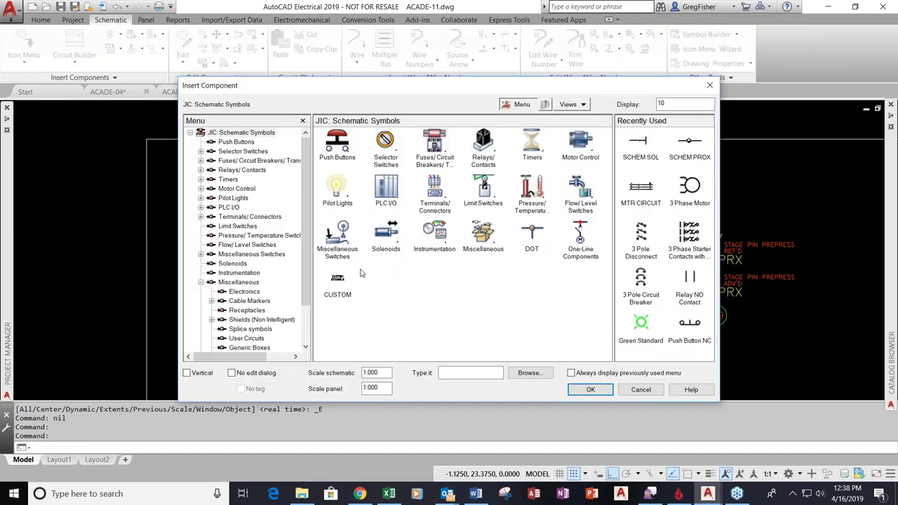
{"action": "left_click", "coordinate": [343, 284]}
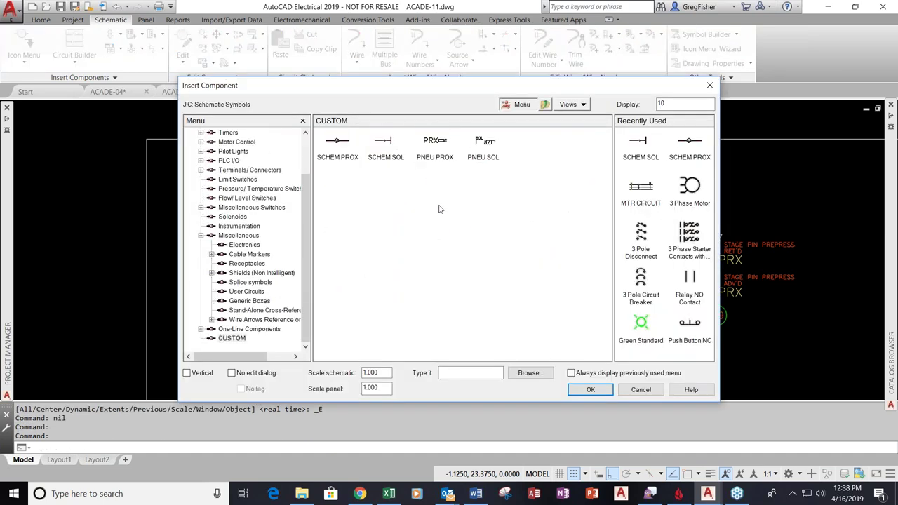
{"action": "left_click", "coordinate": [438, 143]}
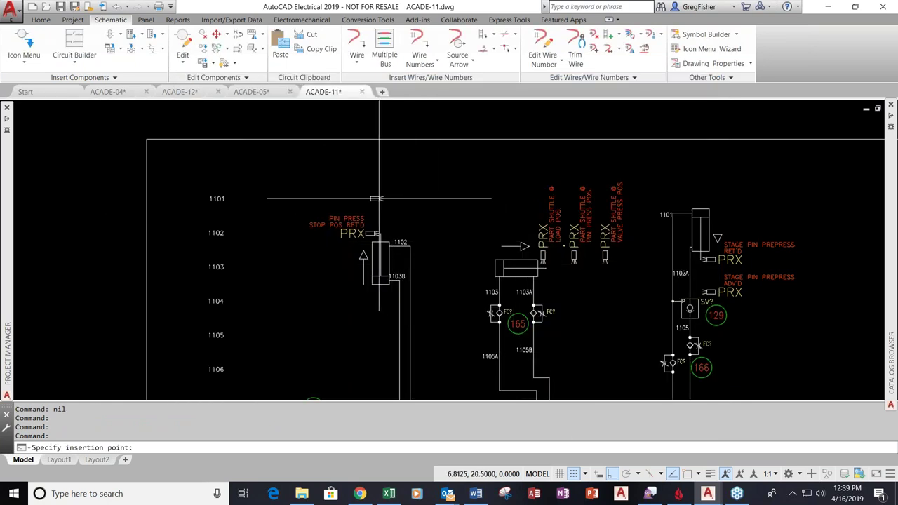
{"action": "left_click", "coordinate": [379, 191]}
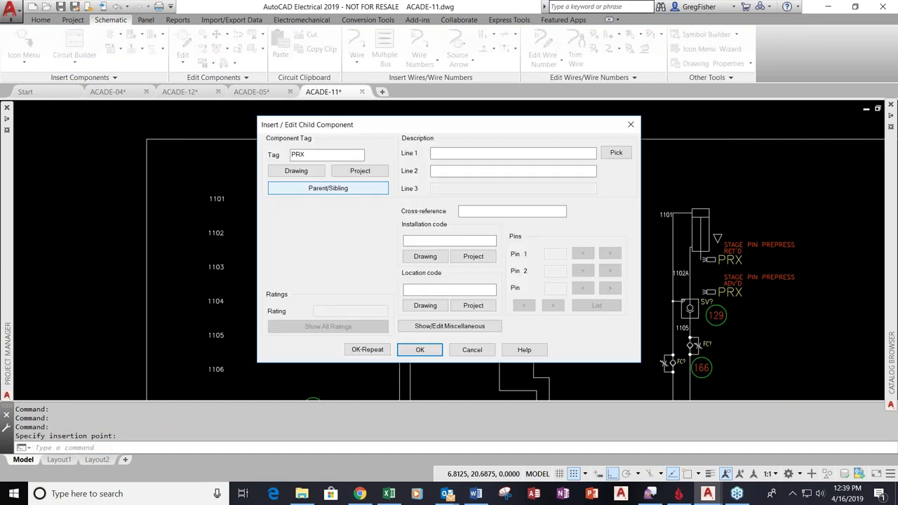
Link the pneumatic proximity symbol to parent PRS509, PIN PRESS STOP POS ADVD, from the project's component list
{"action": "left_click", "coordinate": [360, 172]}
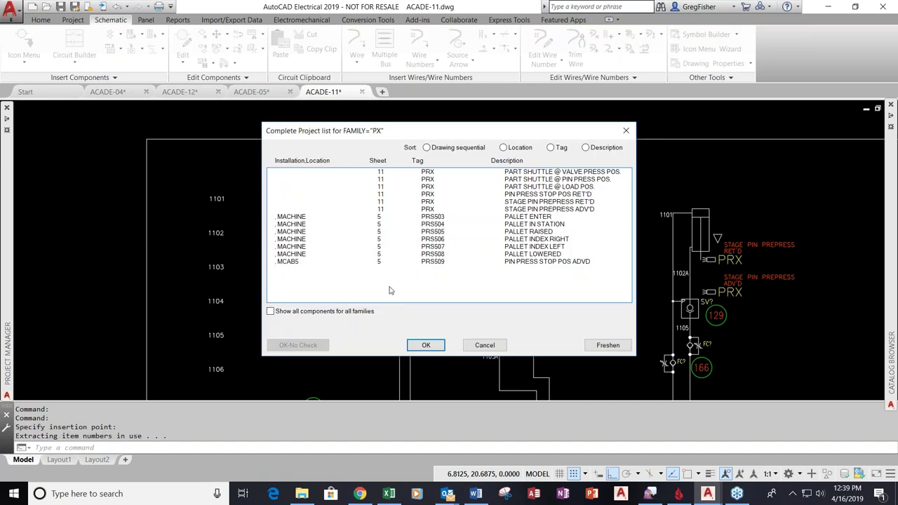
{"action": "left_click", "coordinate": [433, 263]}
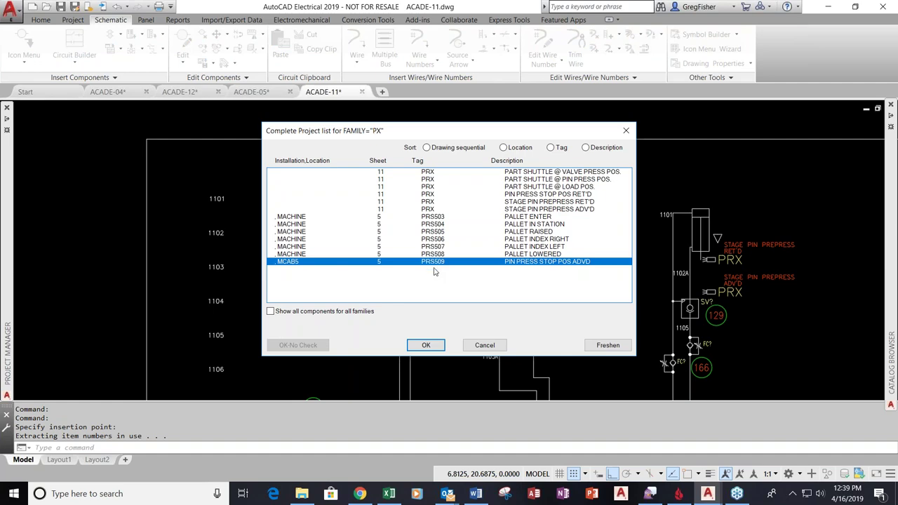
{"action": "left_click", "coordinate": [426, 344]}
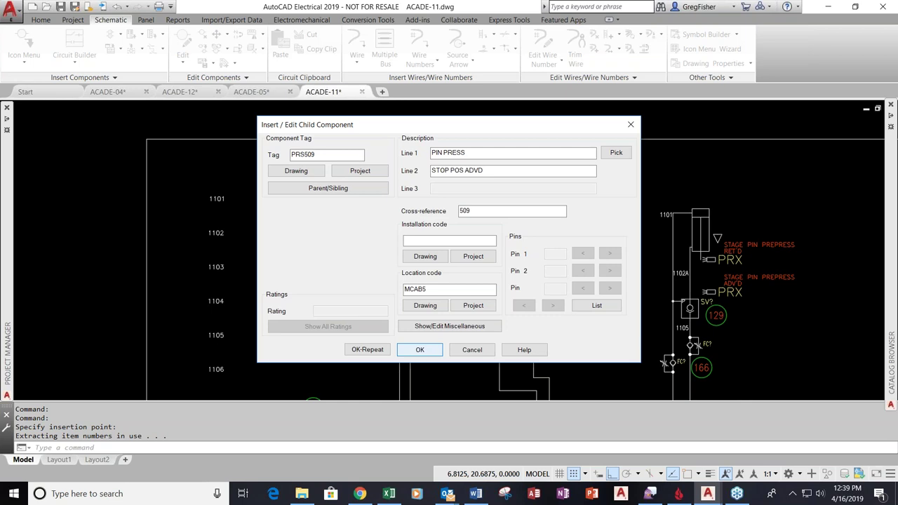
{"action": "left_click", "coordinate": [424, 350]}
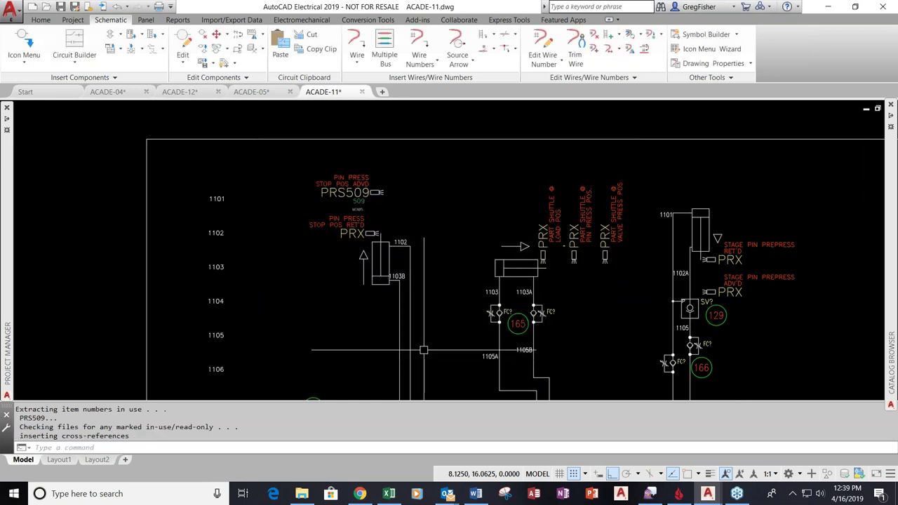
{"action": "scroll", "coordinate": [393, 203], "scroll_direction": "up", "scroll_amount": 2}
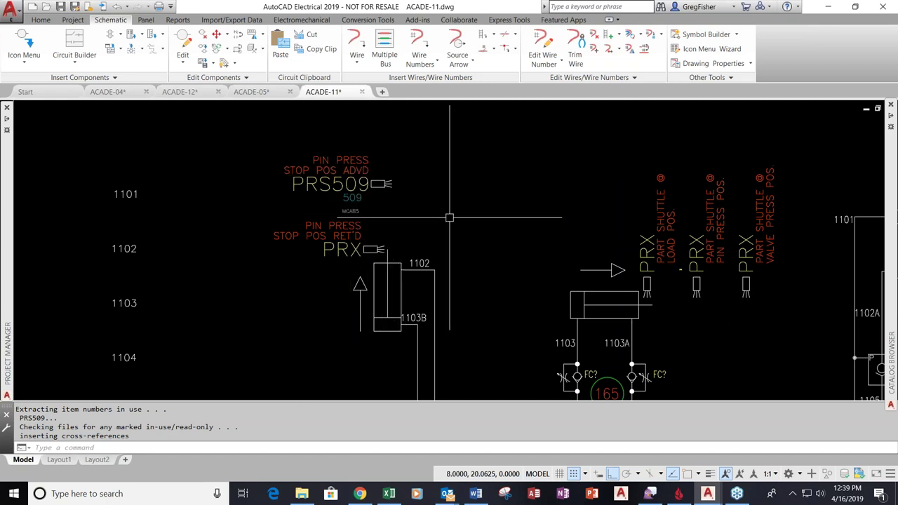
Insert the custom pneumatic solenoid symbol at the A end of valve 116 on line 1109
{"action": "scroll", "coordinate": [449, 218], "scroll_direction": "down", "scroll_amount": 3}
{"action": "middle_click_drag", "start_coordinate": [393, 379], "coordinate": [370, 246]}
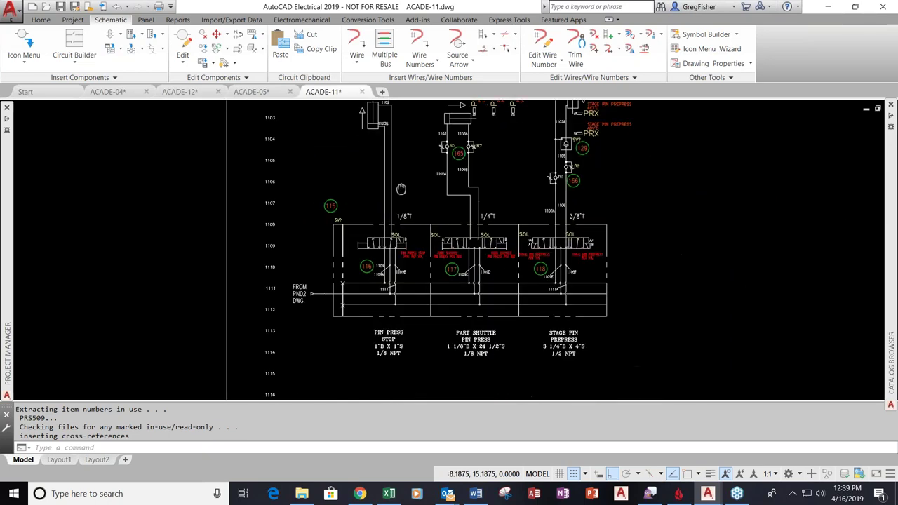
{"action": "scroll", "coordinate": [369, 247], "scroll_direction": "up", "scroll_amount": 4}
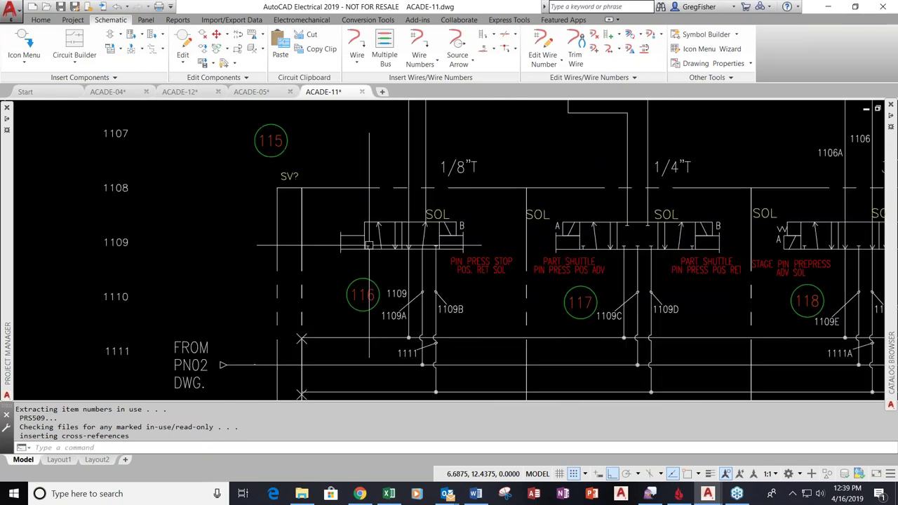
{"action": "left_click", "coordinate": [15, 48]}
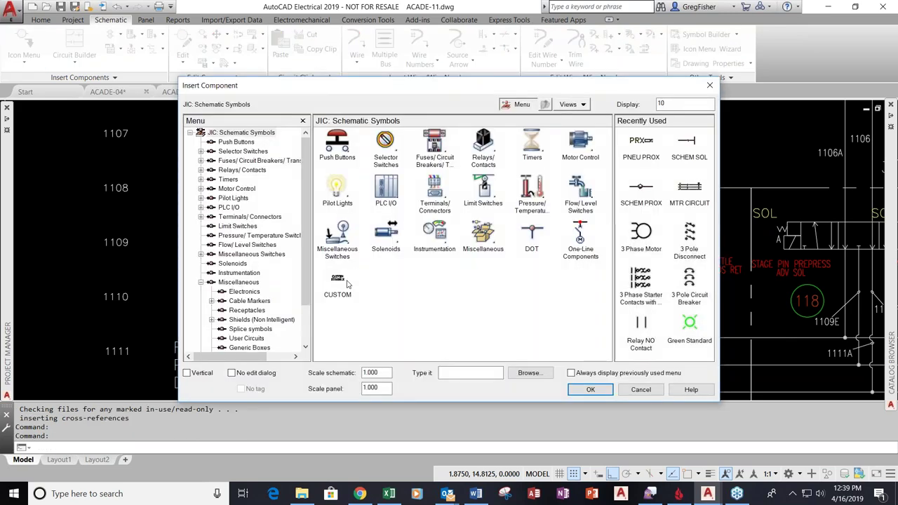
{"action": "left_click", "coordinate": [338, 281]}
{"action": "left_click", "coordinate": [487, 144]}
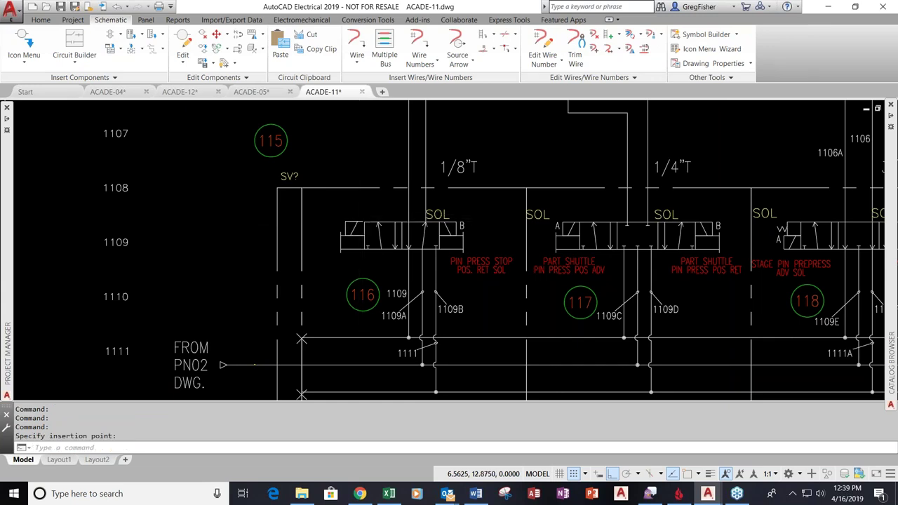
{"action": "left_click", "coordinate": [289, 188]}
Link the pneumatic solenoid to parent SOL520, PIN PRESS STOP POS ADVD SOL, from the project's component list
{"action": "left_click", "coordinate": [360, 171]}
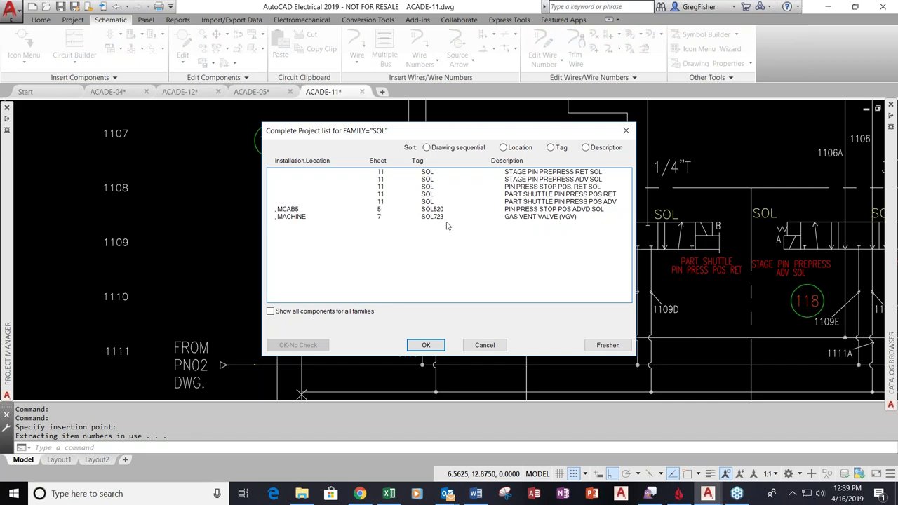
{"action": "left_click", "coordinate": [454, 213]}
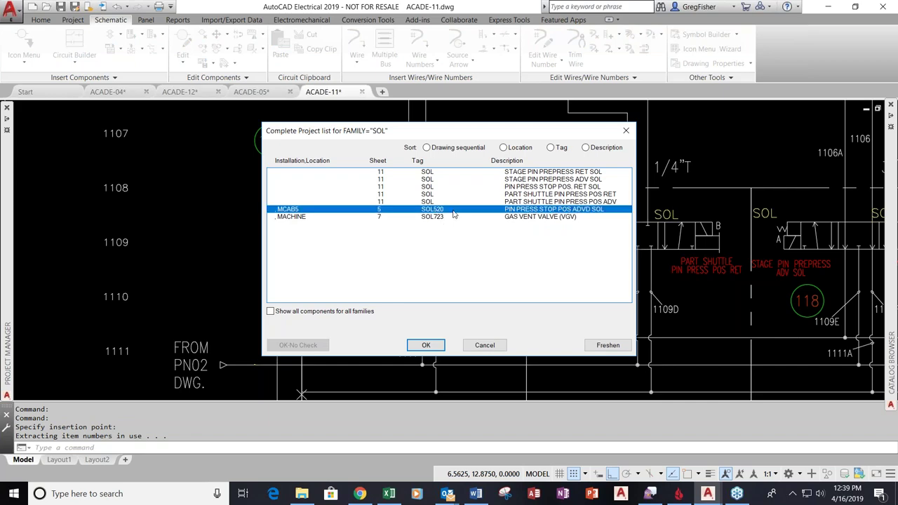
{"action": "left_click", "coordinate": [425, 344]}
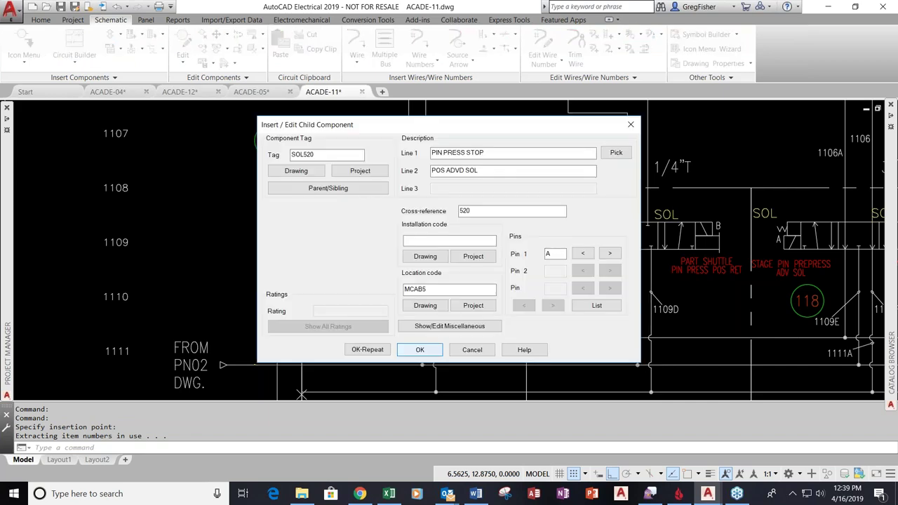
{"action": "left_click", "coordinate": [419, 349]}
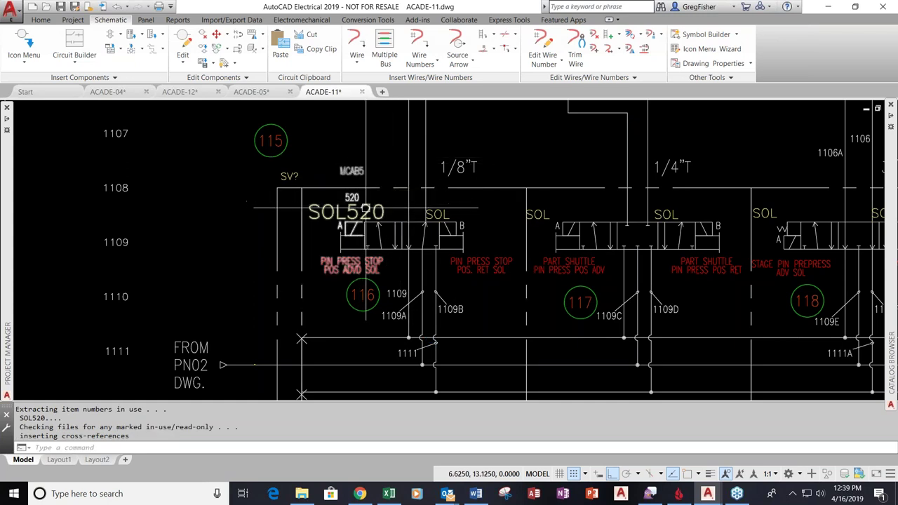
Surf from the pneumatic SOL520 to its parent on sheet 5, line 520, and examine the cross-references at SOL520 and PRS509
{"action": "right_click", "coordinate": [361, 203]}
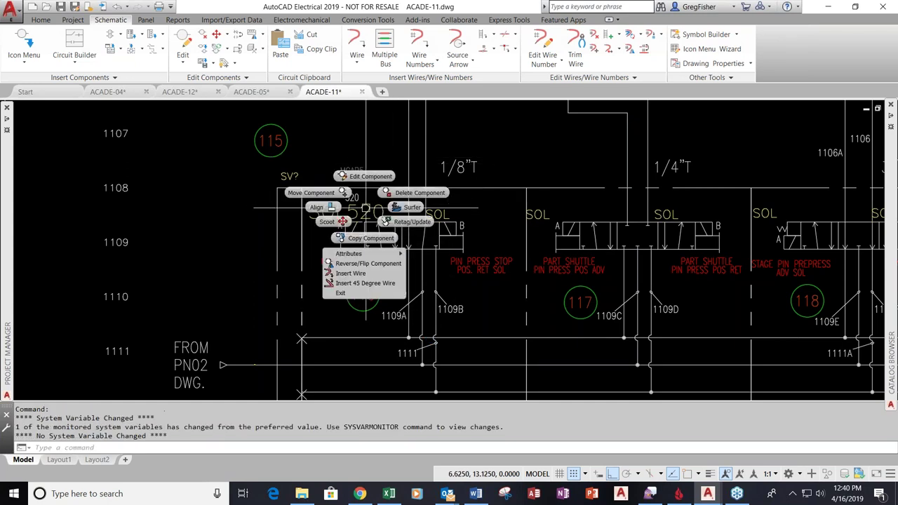
{"action": "left_click", "coordinate": [403, 214]}
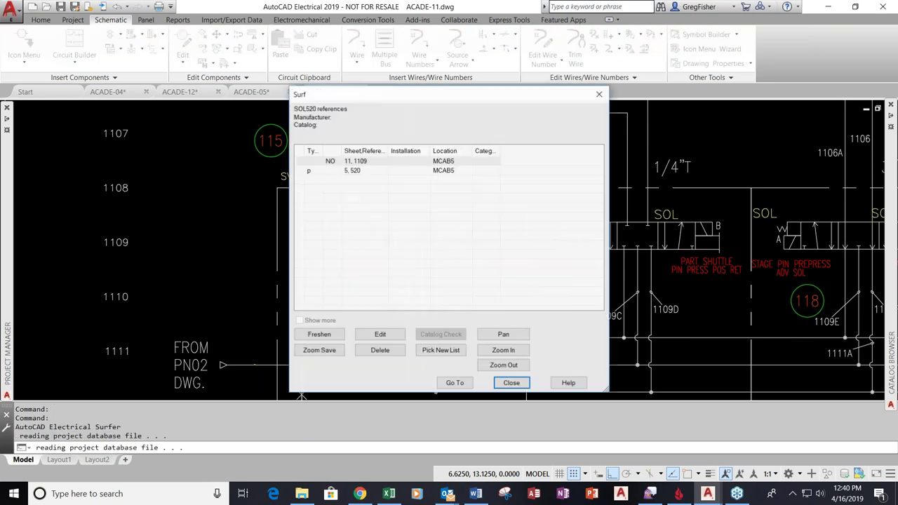
{"action": "double_click", "coordinate": [368, 171]}
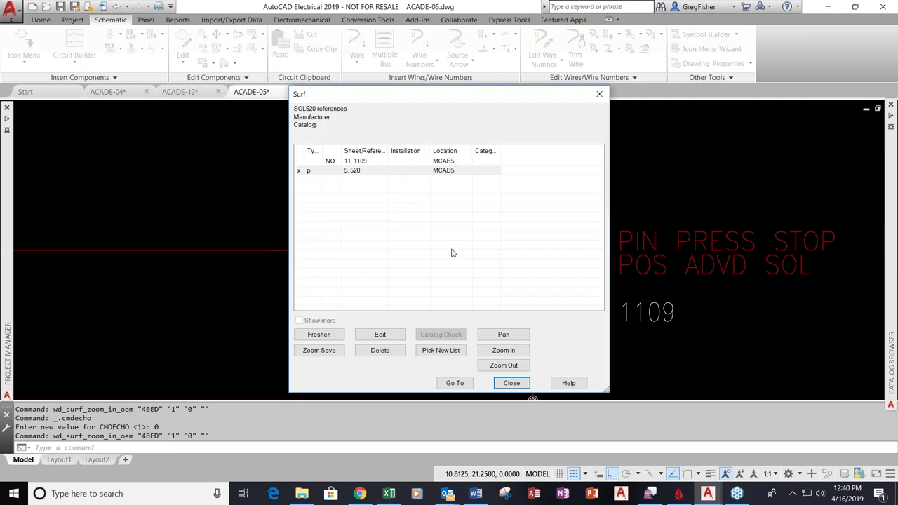
{"action": "left_click", "coordinate": [512, 383]}
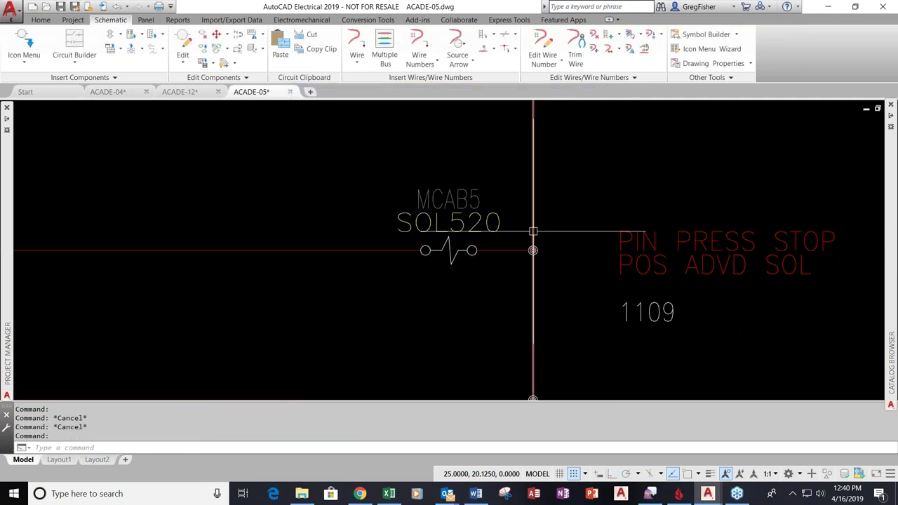
{"action": "scroll", "coordinate": [505, 211], "scroll_direction": "down", "scroll_amount": 2}
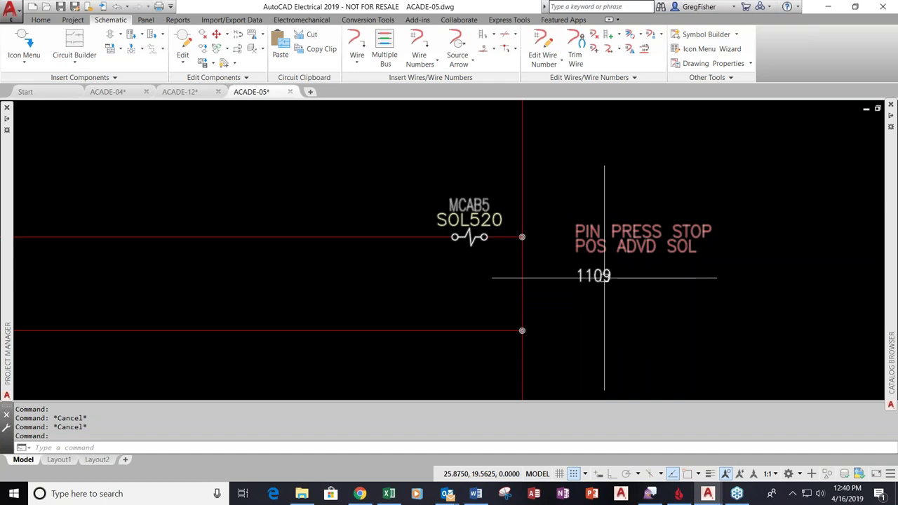
{"action": "scroll", "coordinate": [381, 273], "scroll_direction": "down", "scroll_amount": 5}
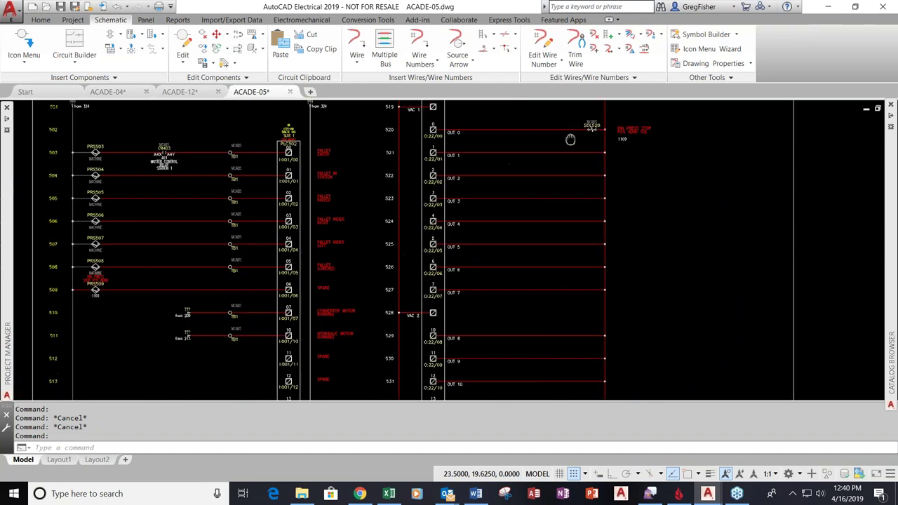
{"action": "middle_click_drag", "start_coordinate": [357, 295], "coordinate": [477, 225]}
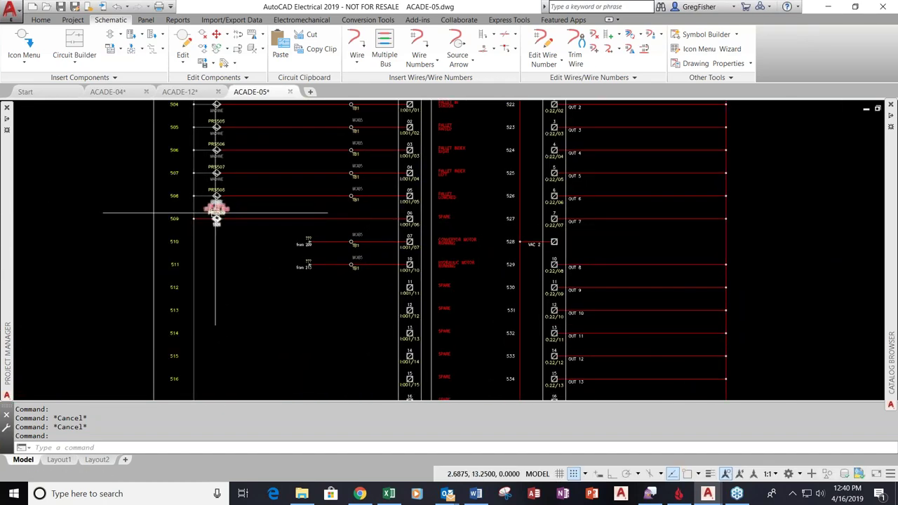
{"action": "scroll", "coordinate": [214, 207], "scroll_direction": "up", "scroll_amount": 3}
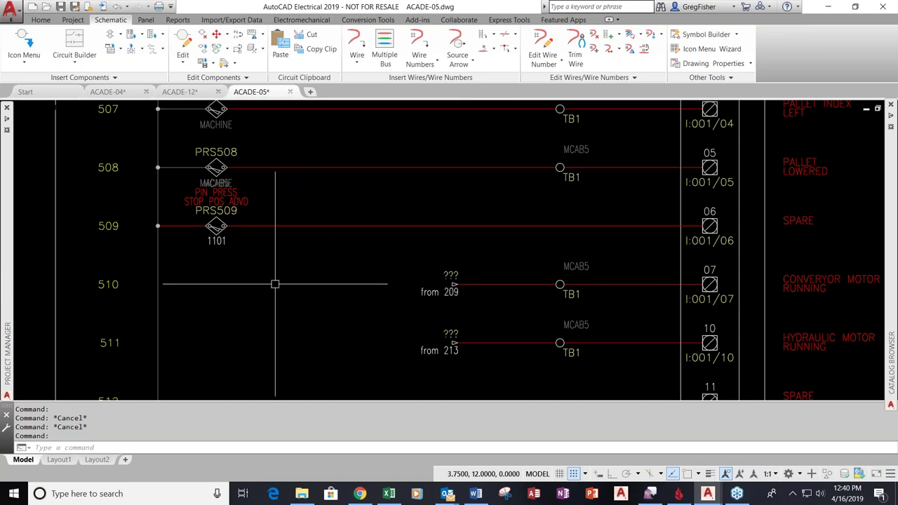
Retag solenoid SOL520 with its PLC address as SOLO:22/00 and update the related symbol in the other project drawing
{"action": "middle_click", "coordinate": [273, 275]}
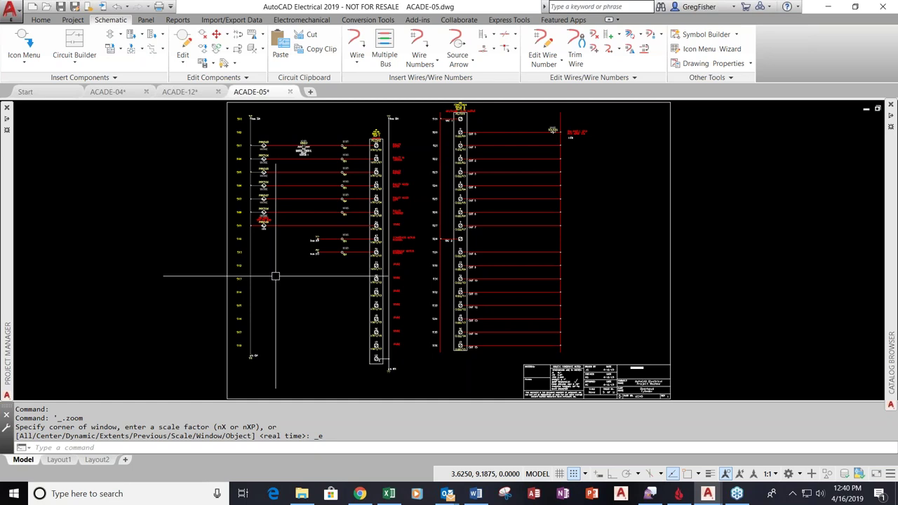
{"action": "mouse_move", "coordinate": [543, 130]}
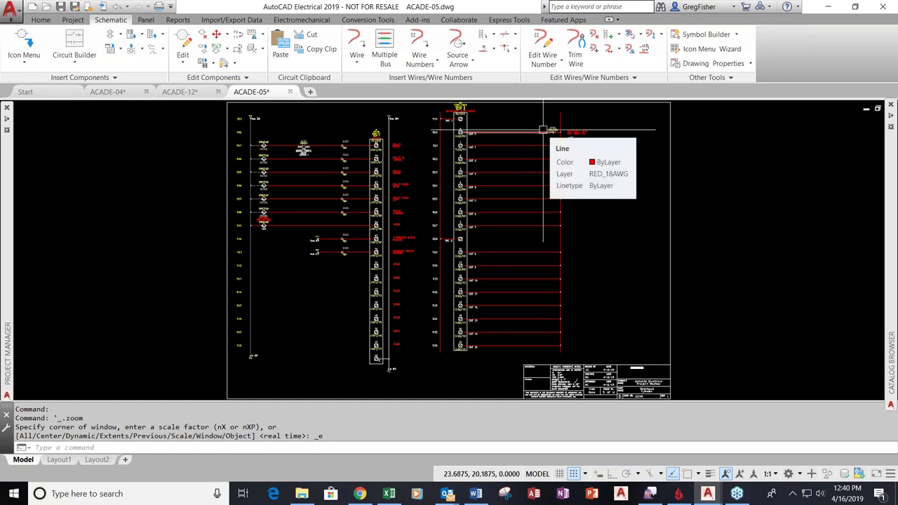
{"action": "scroll", "coordinate": [543, 130], "scroll_direction": "up", "scroll_amount": 5}
{"action": "mouse_move", "coordinate": [545, 131]}
{"action": "middle_mouse_down"}
{"action": "mouse_move", "coordinate": [489, 172]}
{"action": "mouse_move", "coordinate": [376, 204]}
{"action": "middle_mouse_up"}
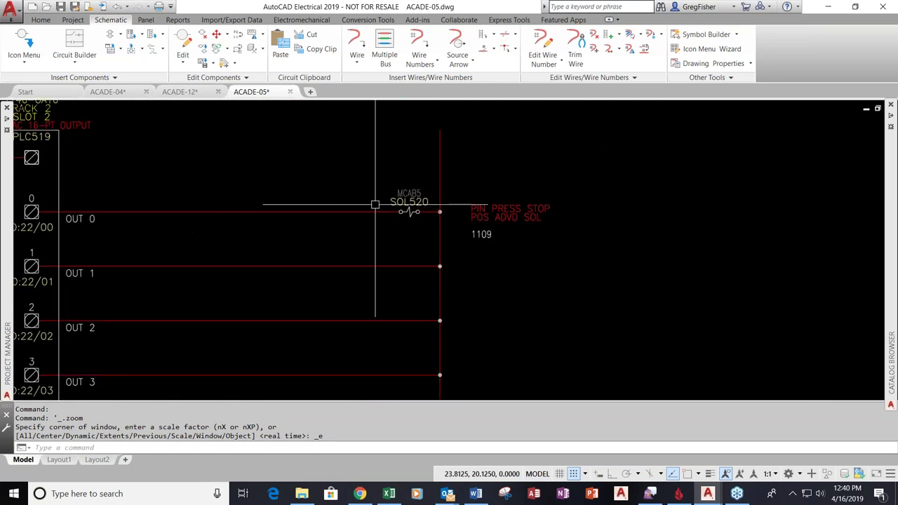
{"action": "right_click", "coordinate": [412, 203]}
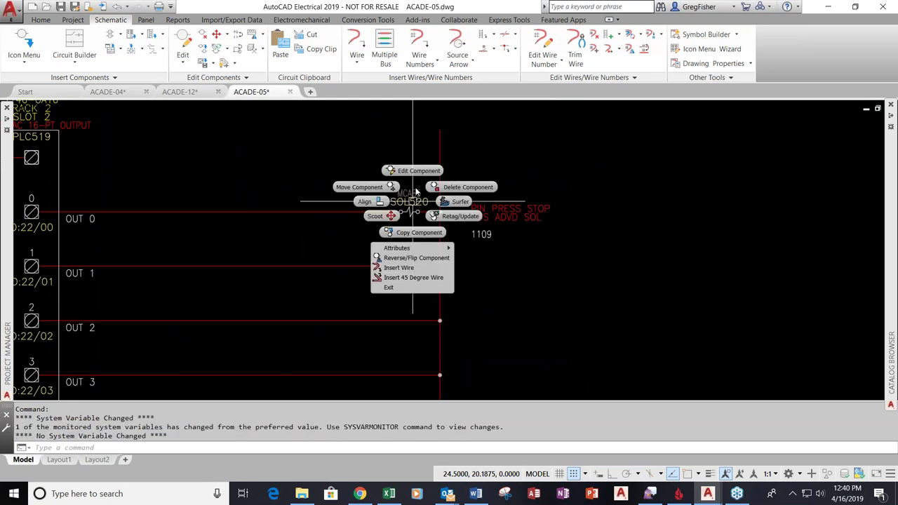
{"action": "left_click", "coordinate": [425, 170]}
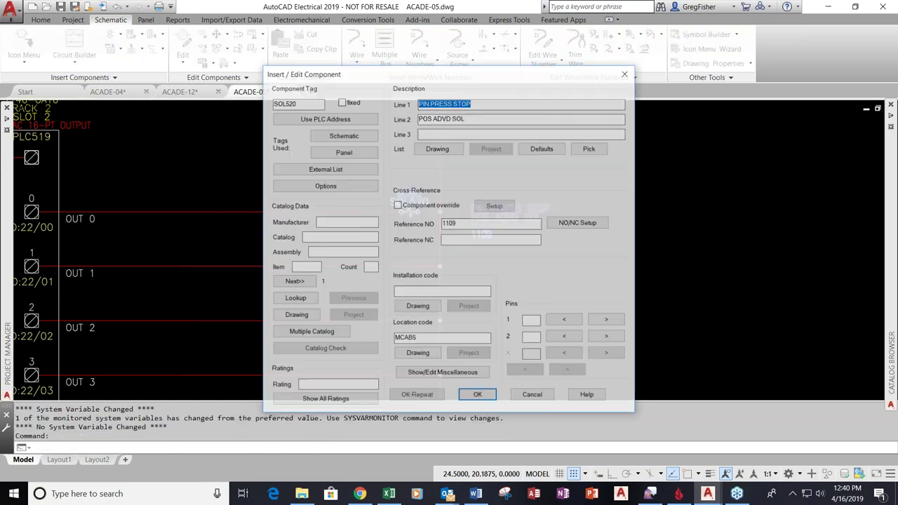
{"action": "left_click", "coordinate": [327, 118]}
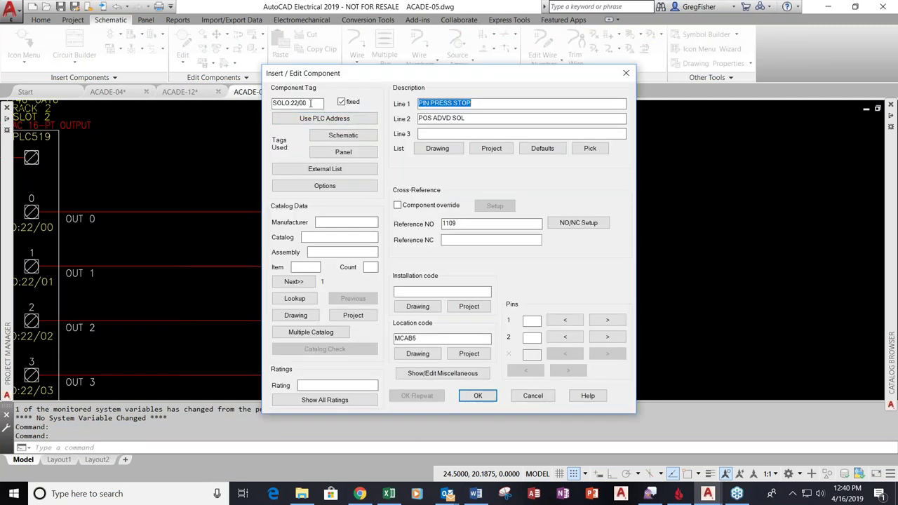
{"action": "double_click", "coordinate": [310, 103]}
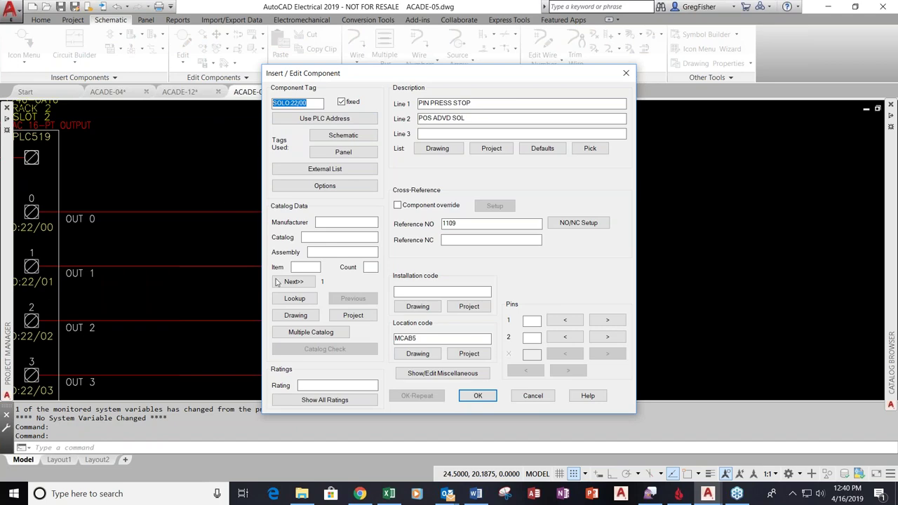
{"action": "left_click", "coordinate": [475, 397]}
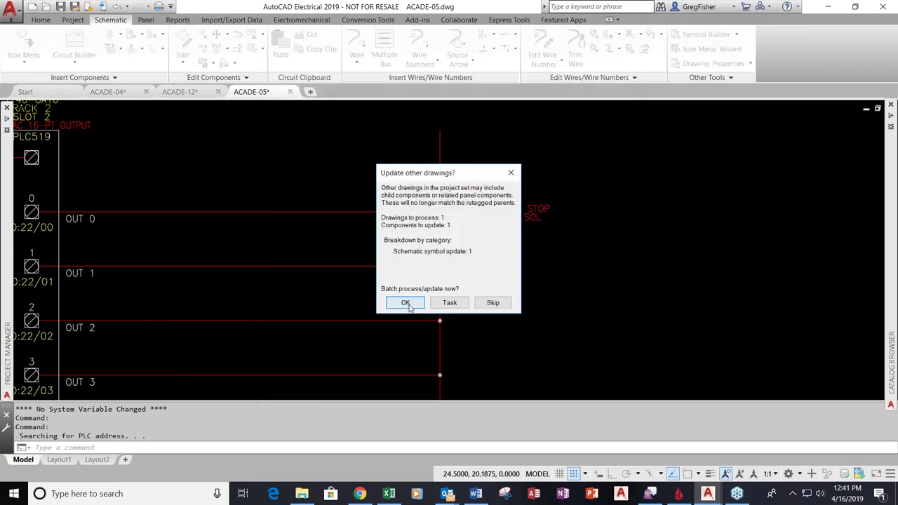
{"action": "left_click", "coordinate": [405, 302]}
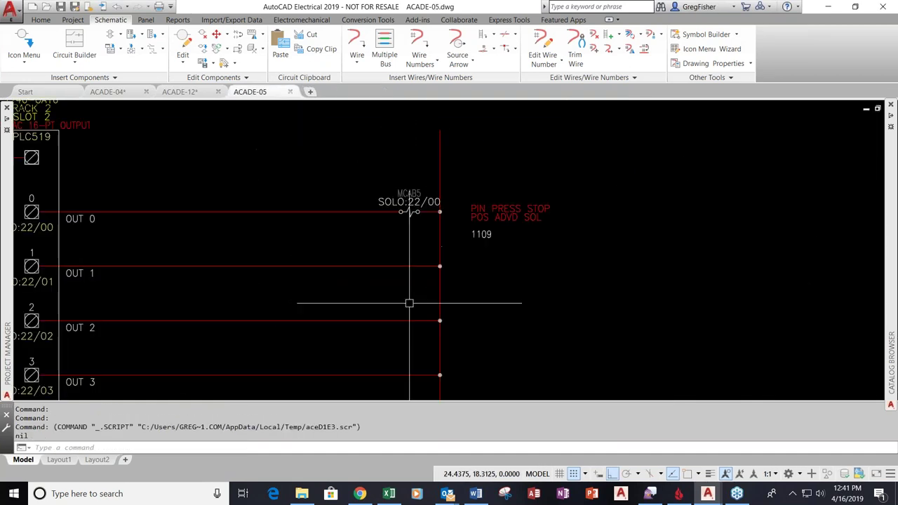
Surf from the retagged solenoid to its pneumatic symbol on sheet 11, line 1109, and check the symbol's tag
{"action": "right_click", "coordinate": [392, 198]}
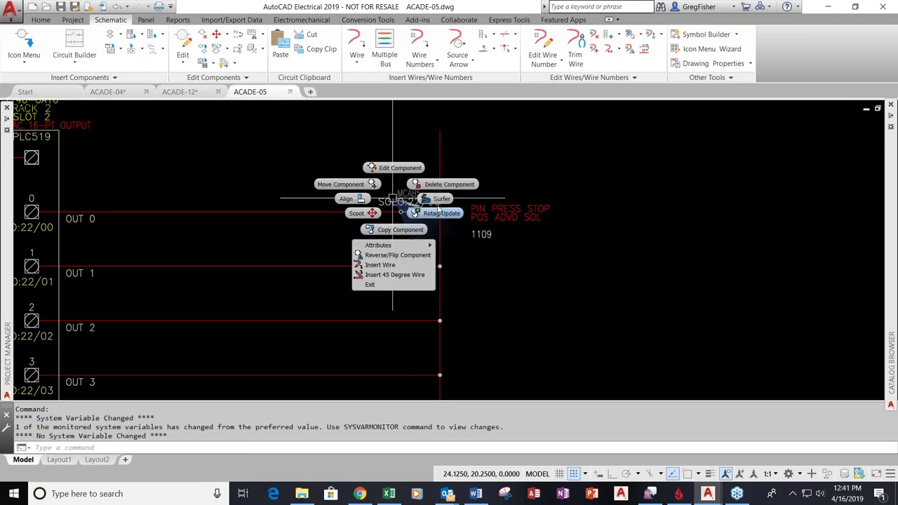
{"action": "key", "text": "Escape"}
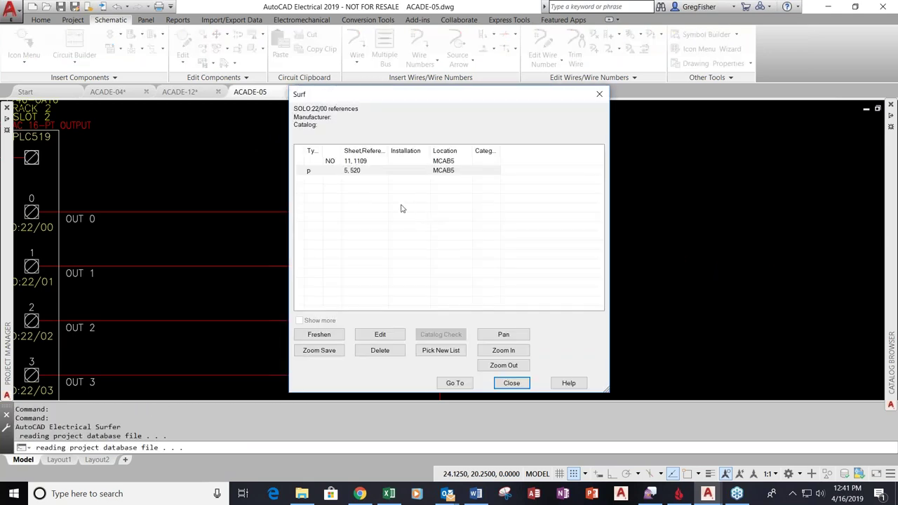
{"action": "left_click", "coordinate": [370, 162]}
{"action": "double_click", "coordinate": [370, 162]}
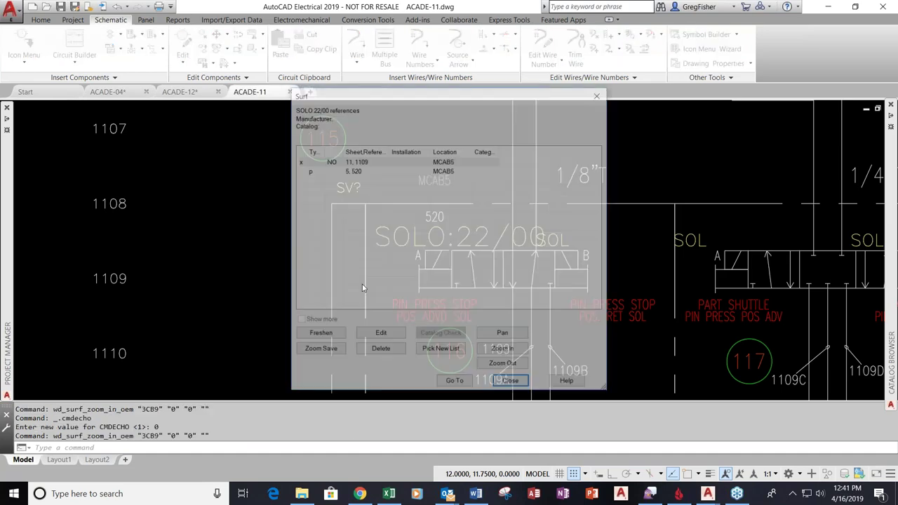
{"action": "left_click", "coordinate": [498, 385]}
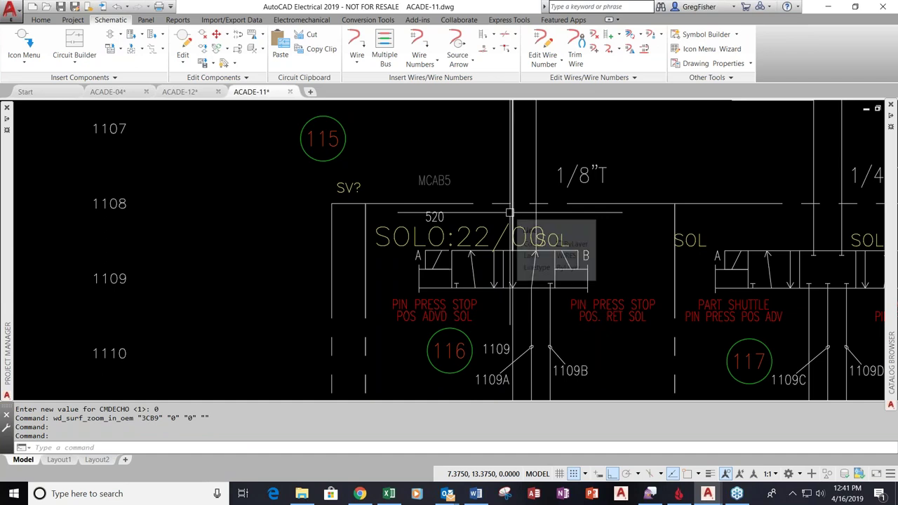
{"action": "middle_click", "coordinate": [467, 170]}
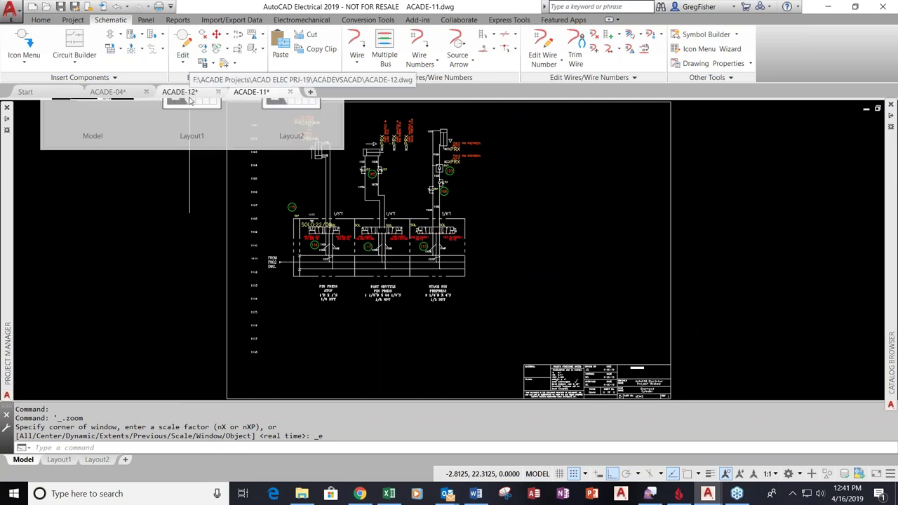
Open the main control panel layout ACADE-09.dwg from the project's ENCLOSURE folder
{"action": "left_click", "coordinate": [190, 101]}
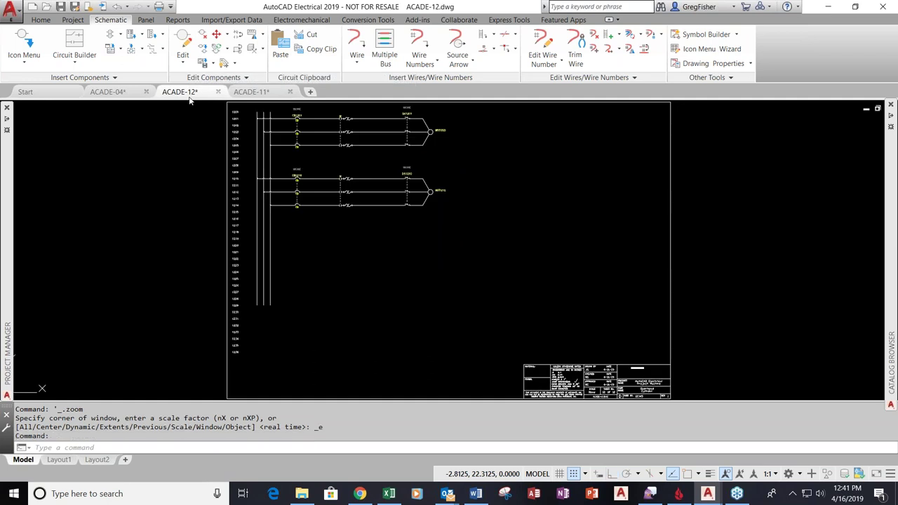
{"action": "mouse_move", "coordinate": [10, 200]}
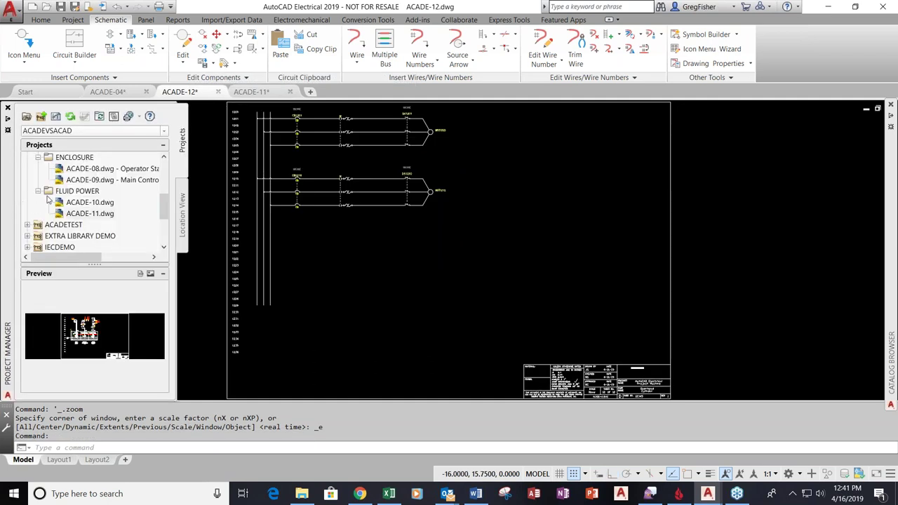
{"action": "mouse_move", "coordinate": [61, 184]}
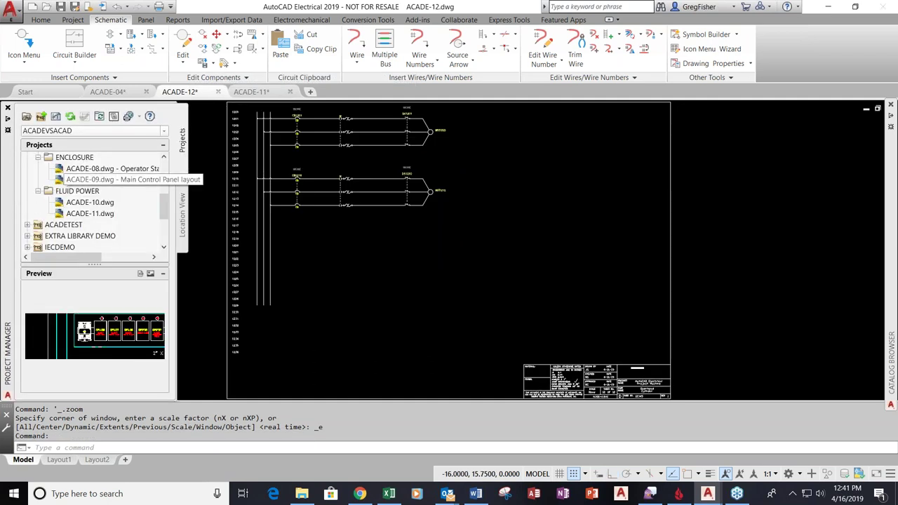
{"action": "double_click", "coordinate": [90, 179]}
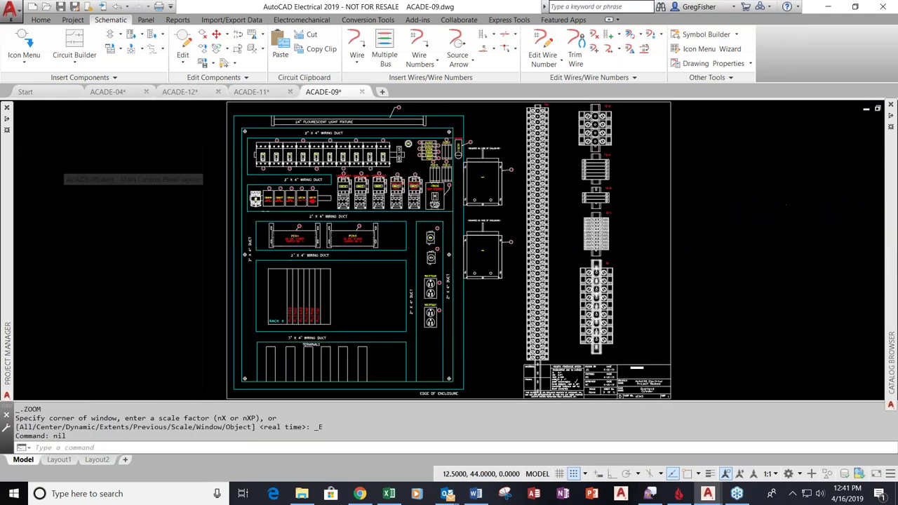
{"action": "scroll", "coordinate": [632, 297], "scroll_direction": "up", "scroll_amount": 2}
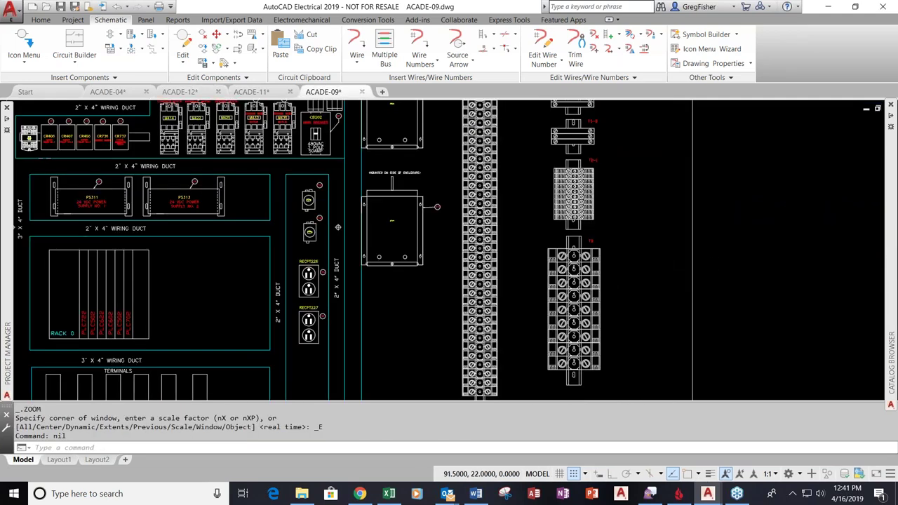
Open terminal strip TB at location MCAB5 for editing in the Terminal Strip Editor
{"action": "scroll", "coordinate": [633, 305], "scroll_direction": "up", "scroll_amount": 2}
{"action": "middle_click_drag", "start_coordinate": [633, 304], "coordinate": [412, 246]}
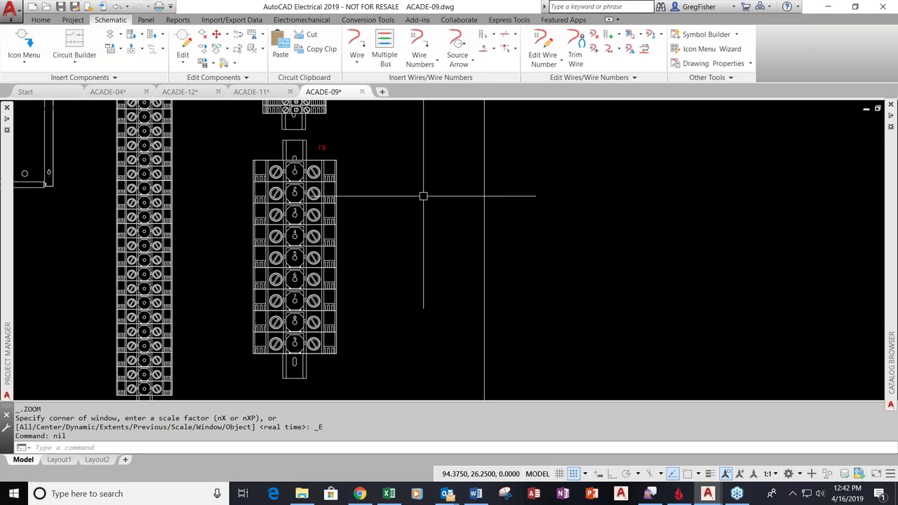
{"action": "left_click", "coordinate": [144, 19]}
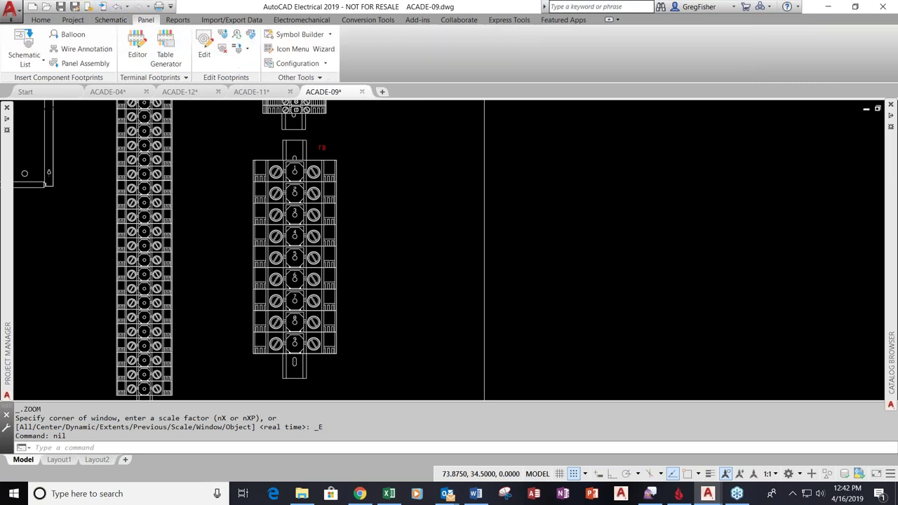
{"action": "left_click", "coordinate": [138, 49]}
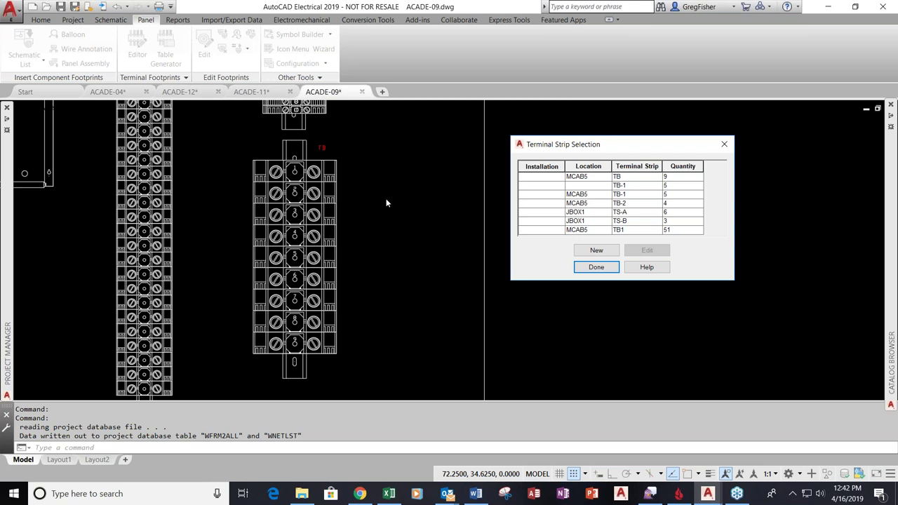
{"action": "left_click", "coordinate": [648, 178]}
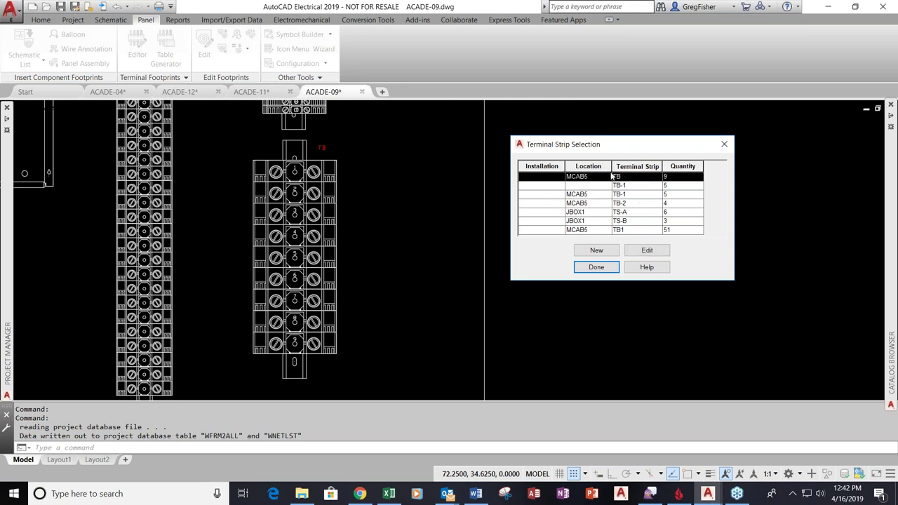
{"action": "left_click", "coordinate": [646, 251]}
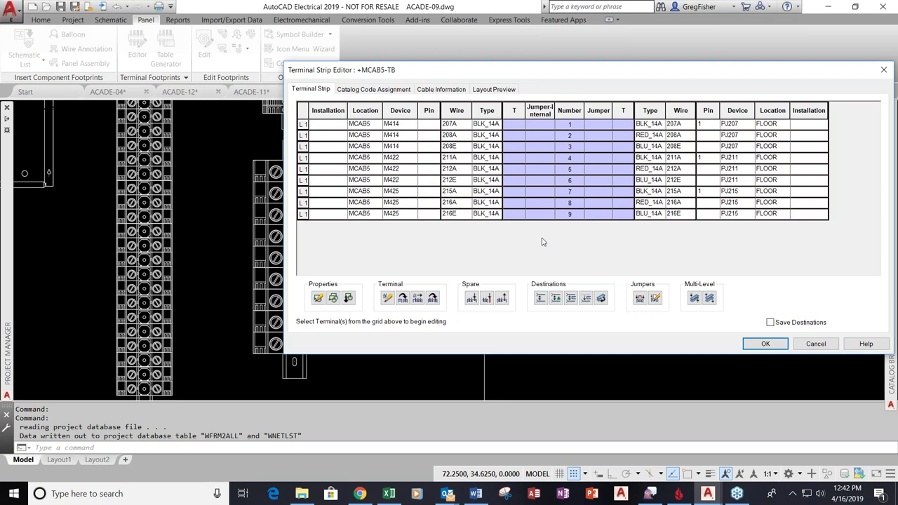
Insert two spare terminals below terminal 9 of strip TB
{"action": "left_click", "coordinate": [537, 215]}
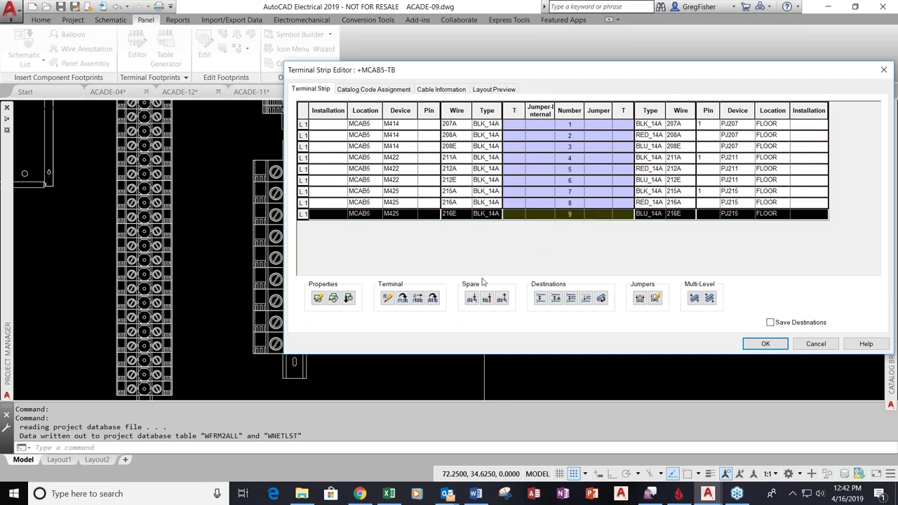
{"action": "left_click", "coordinate": [472, 298]}
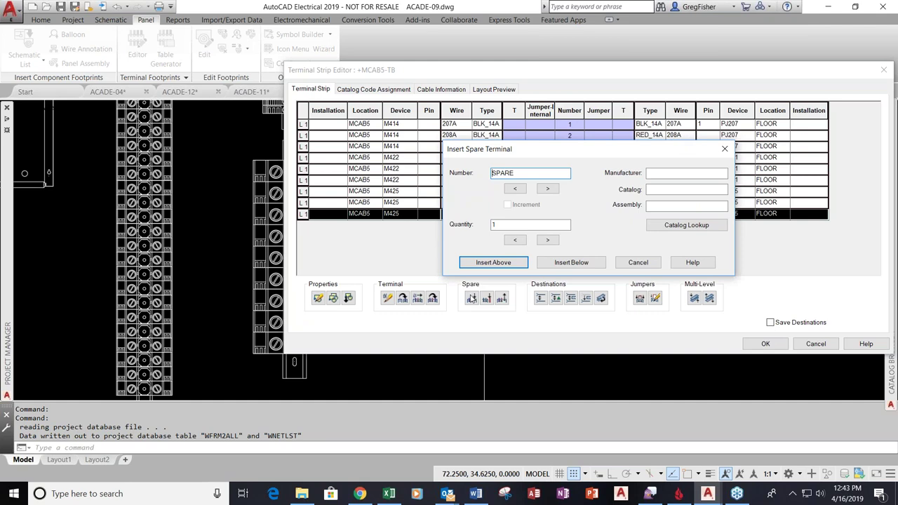
{"action": "double_click", "coordinate": [494, 224]}
{"action": "type", "text": "2"}
{"action": "left_click", "coordinate": [553, 265]}
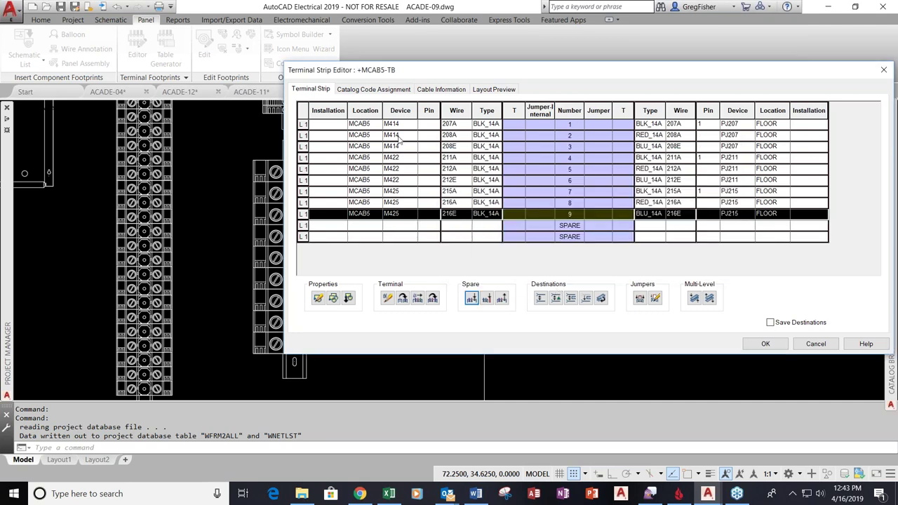
Copy the catalog assignment of terminal 9 and paste it onto both spare terminals
{"action": "left_click", "coordinate": [377, 90]}
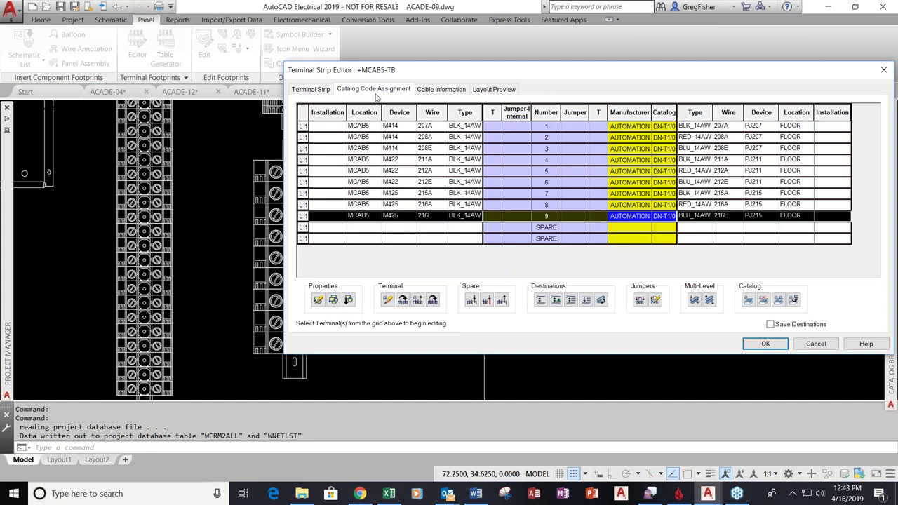
{"action": "left_click", "coordinate": [777, 302]}
{"action": "left_click", "coordinate": [628, 229]}
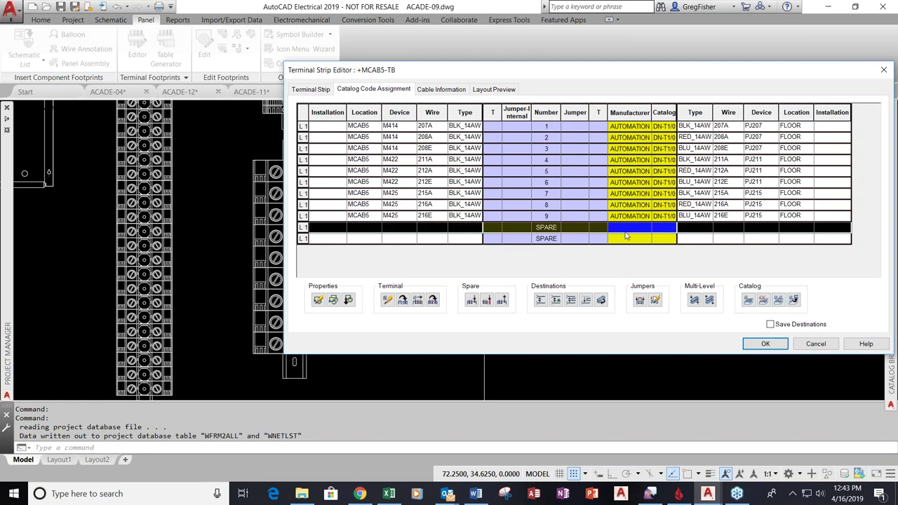
{"action": "left_click", "coordinate": [628, 240], "text": "shift"}
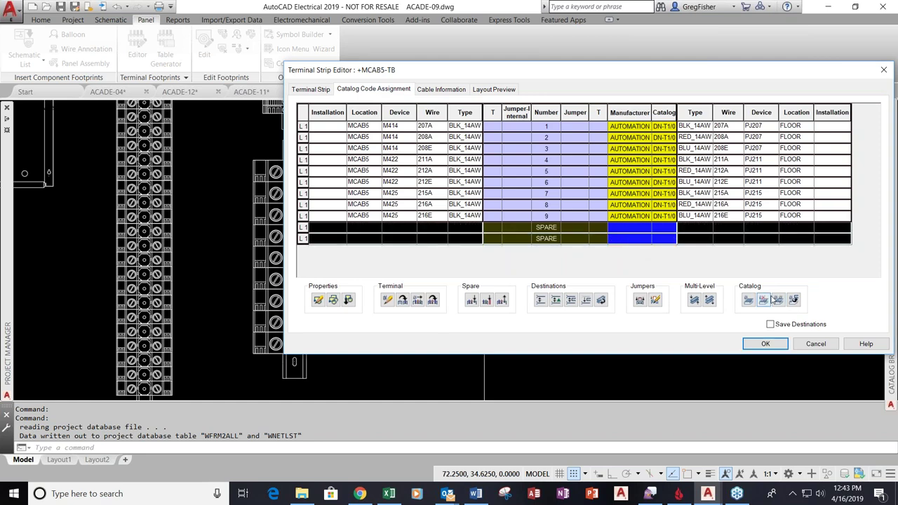
{"action": "left_click", "coordinate": [793, 300]}
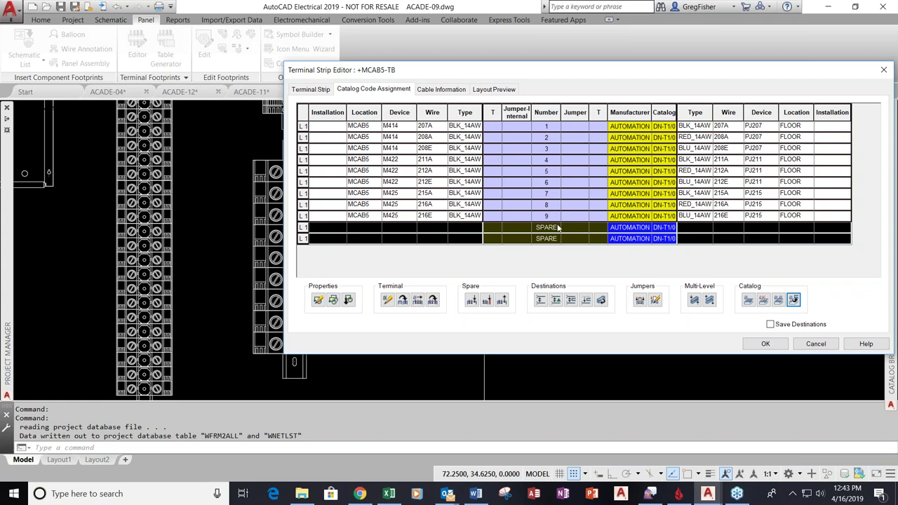
Preview the graphical terminal strip layout with the Wire Number Wire Layer annotation format
{"action": "left_click", "coordinate": [500, 91]}
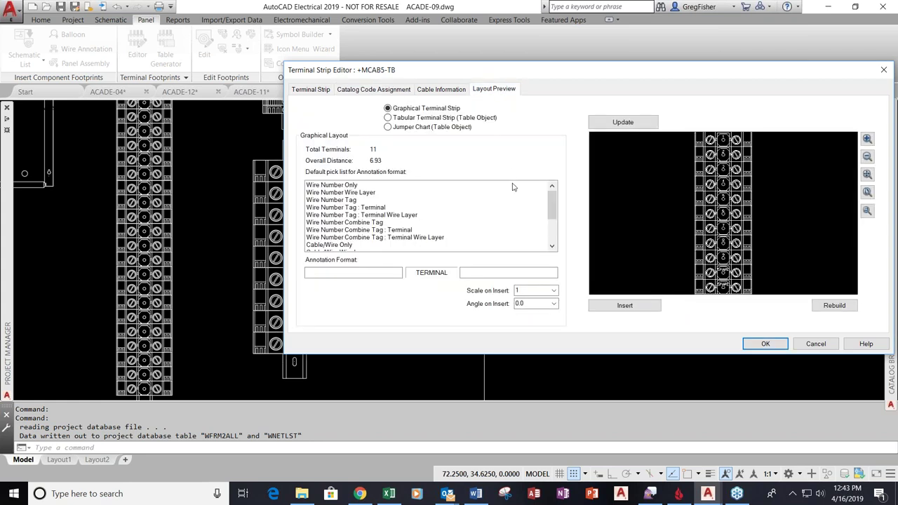
{"action": "left_click", "coordinate": [352, 192]}
{"action": "left_click", "coordinate": [628, 125]}
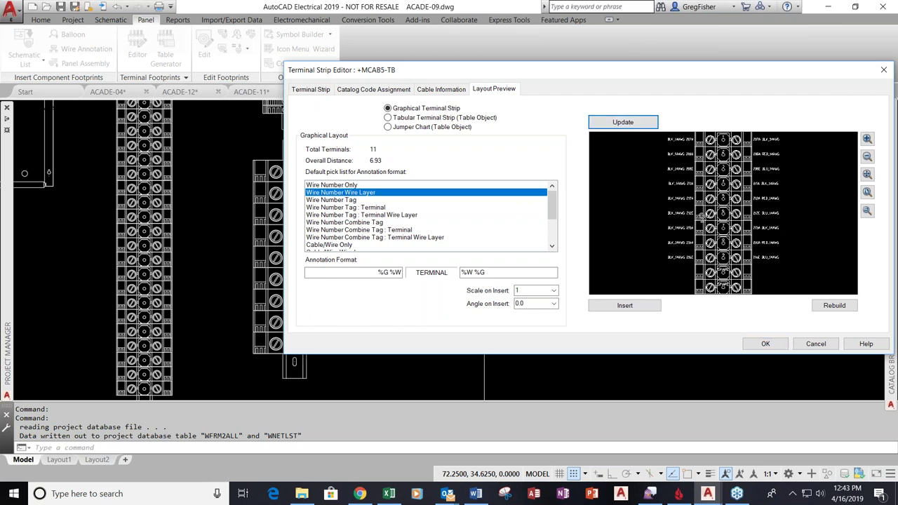
{"action": "scroll", "coordinate": [699, 142], "scroll_direction": "up", "scroll_amount": 1}
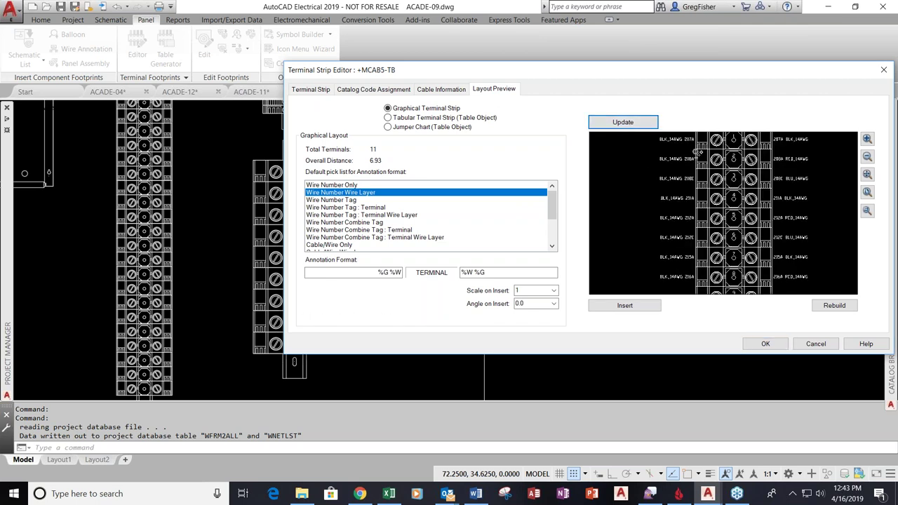
{"action": "scroll", "coordinate": [699, 153], "scroll_direction": "up", "scroll_amount": 1}
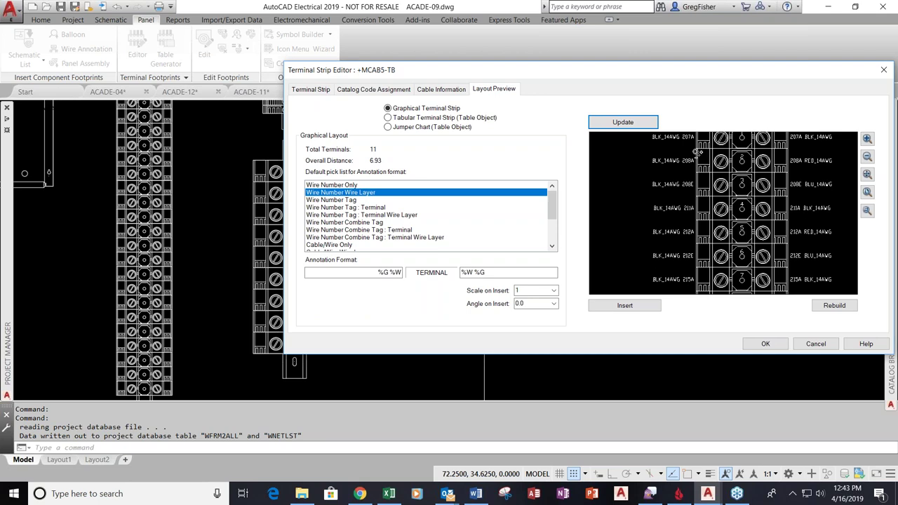
{"action": "scroll", "coordinate": [699, 151], "scroll_direction": "down", "scroll_amount": 1}
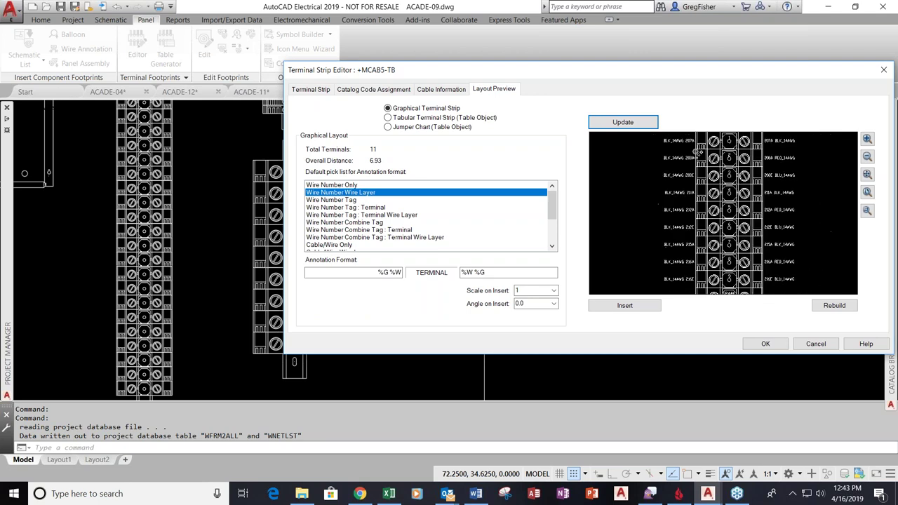
{"action": "scroll", "coordinate": [699, 152], "scroll_direction": "down", "scroll_amount": 1}
Clear the annotation format on both sides of the terminal and update the graphical strip preview
{"action": "left_click", "coordinate": [374, 276]}
{"action": "double_click", "coordinate": [374, 276]}
{"action": "key", "text": "BackSpace"}
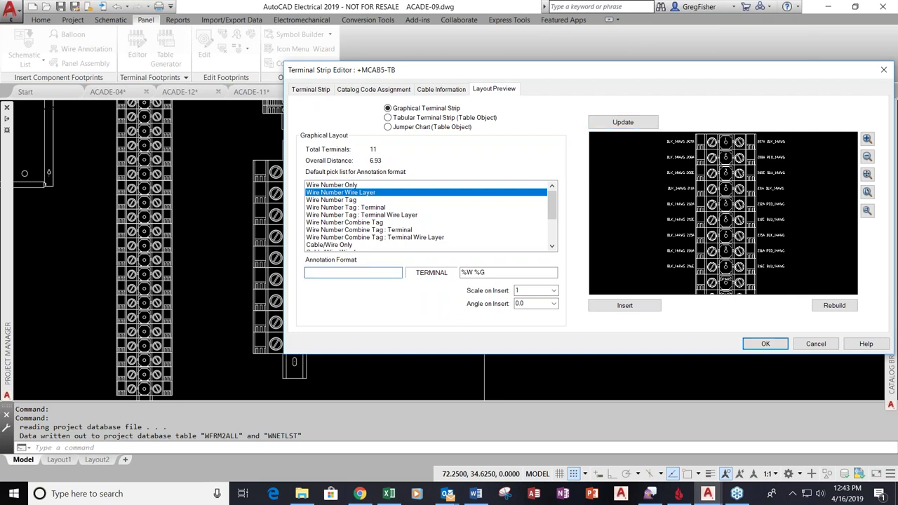
{"action": "double_click", "coordinate": [492, 273]}
{"action": "key", "text": "BackSpace"}
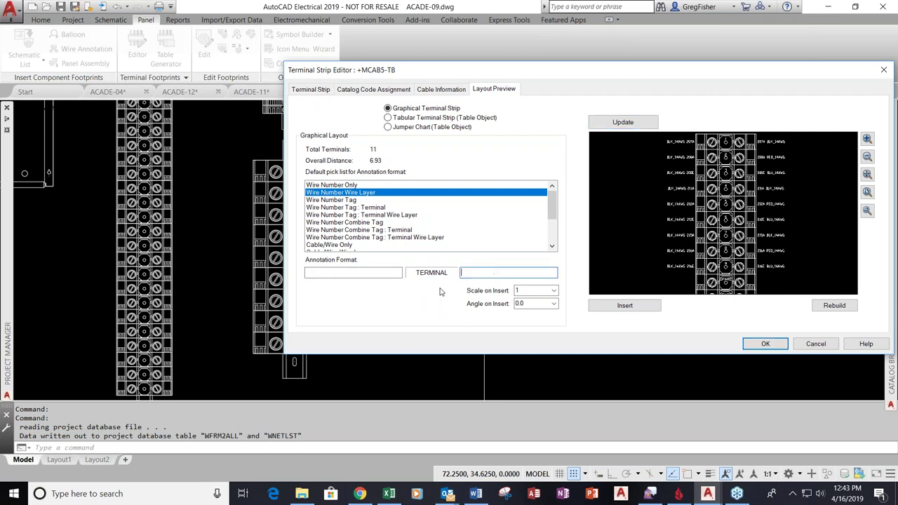
{"action": "left_click", "coordinate": [639, 124]}
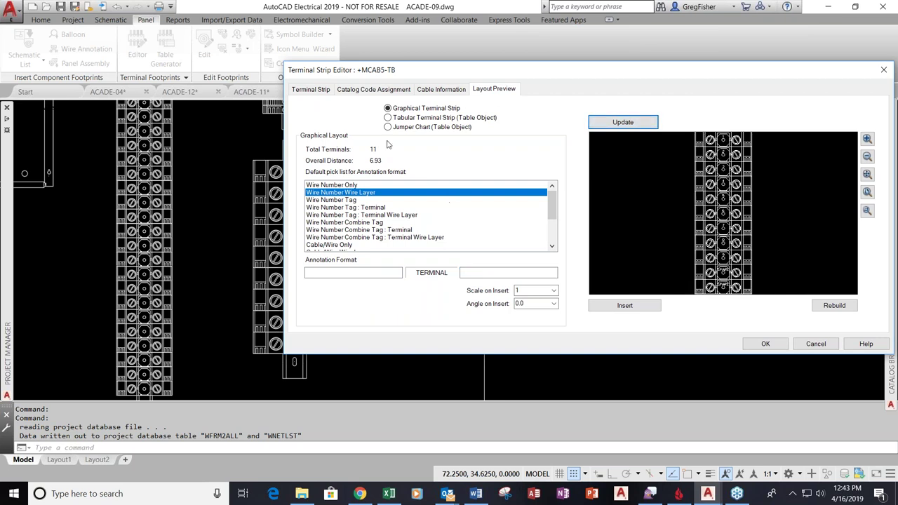
Preview strip TB as a tabular terminal strip and examine its rows, including the spares
{"action": "left_click", "coordinate": [389, 118]}
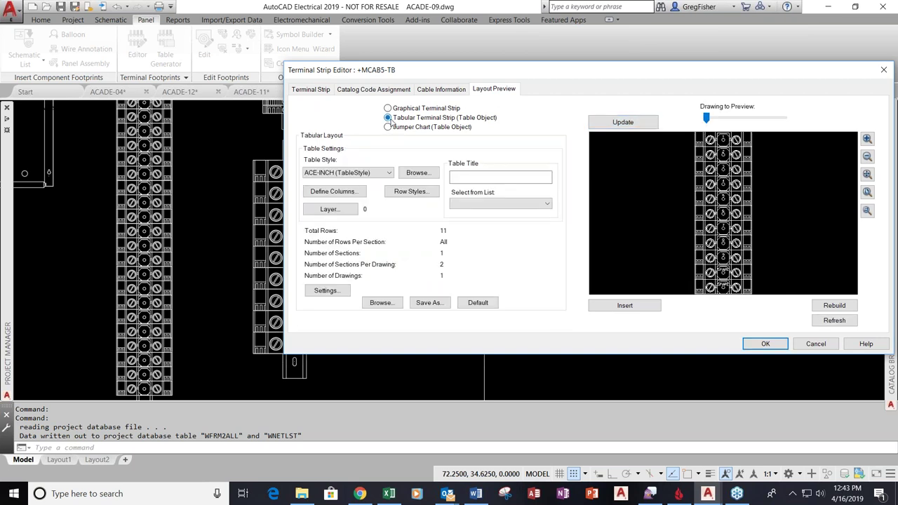
{"action": "left_click", "coordinate": [618, 126]}
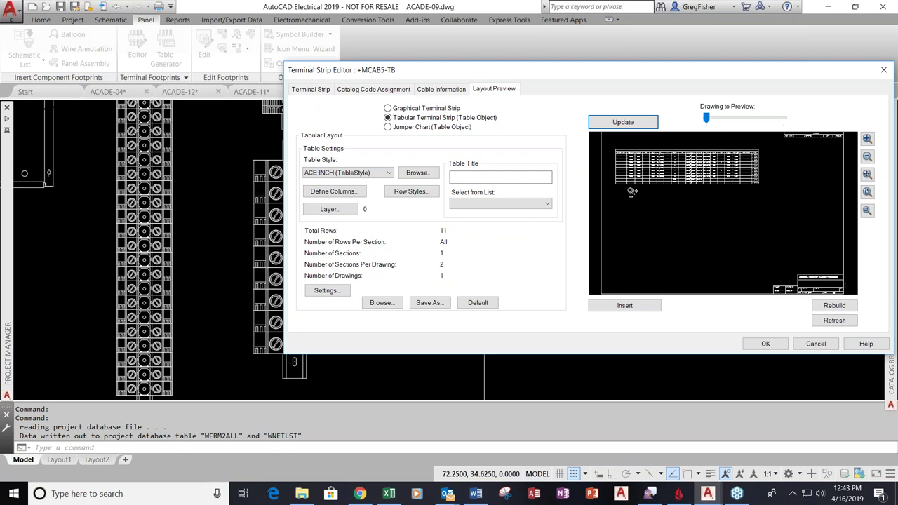
{"action": "scroll", "coordinate": [658, 163], "scroll_direction": "up", "scroll_amount": 2}
{"action": "scroll", "coordinate": [663, 162], "scroll_direction": "up", "scroll_amount": 5}
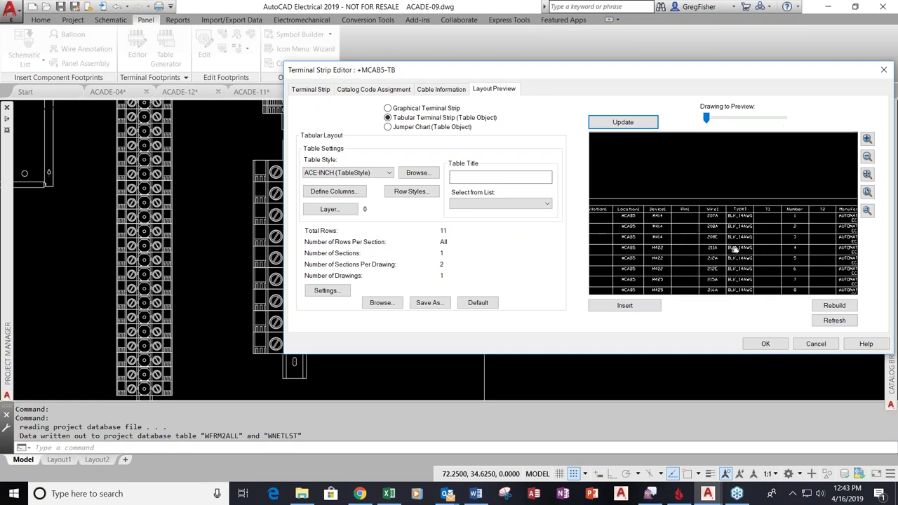
{"action": "middle_click_drag", "start_coordinate": [736, 251], "coordinate": [768, 203]}
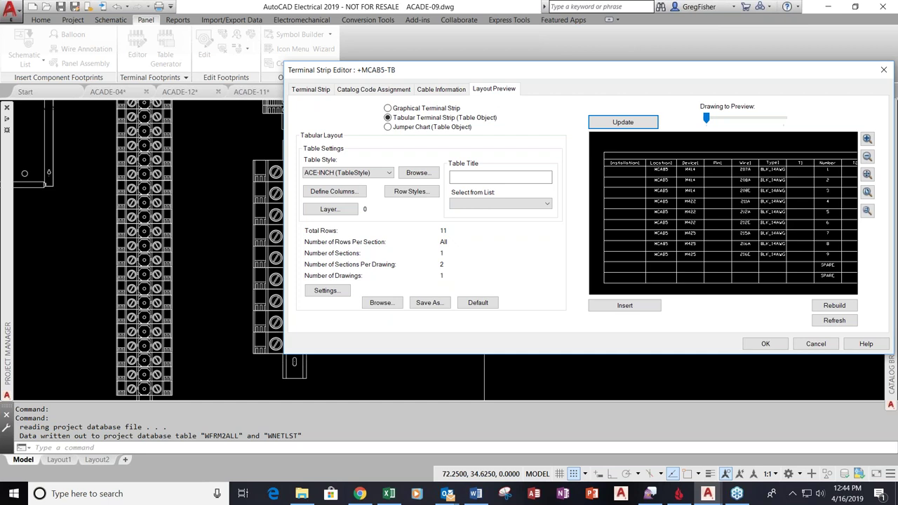
Insert strip TB as a graphical terminal strip at scale 1 beside the existing TB strip, and finish editing terminal strips
{"action": "left_click", "coordinate": [412, 111]}
{"action": "left_click", "coordinate": [598, 126]}
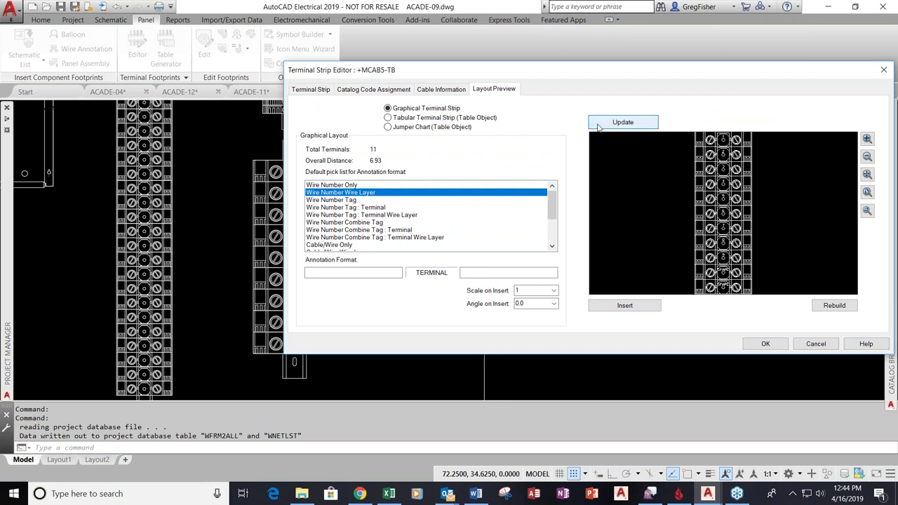
{"action": "left_click", "coordinate": [520, 290]}
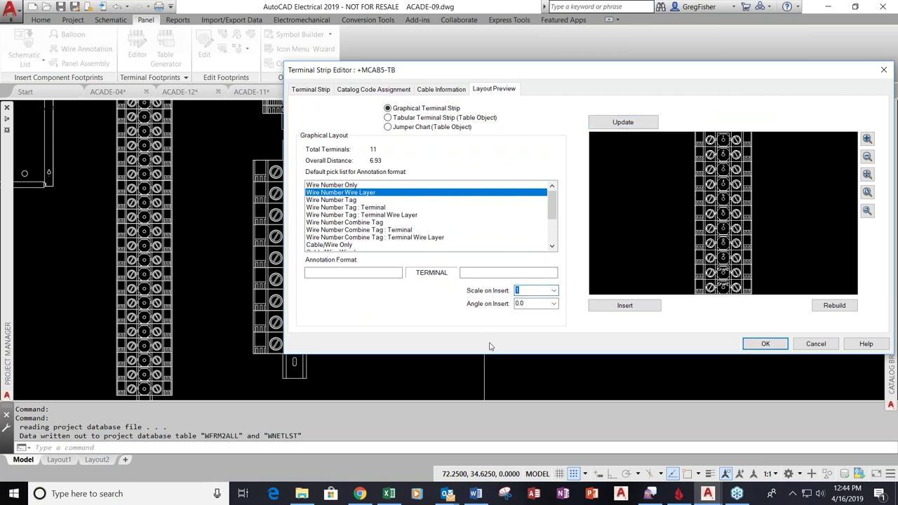
{"action": "left_click", "coordinate": [626, 307]}
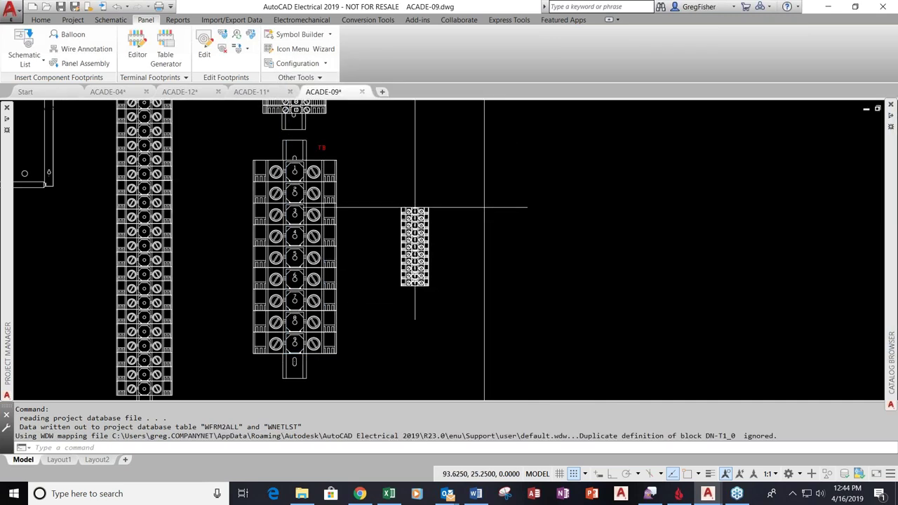
{"action": "left_click", "coordinate": [415, 207]}
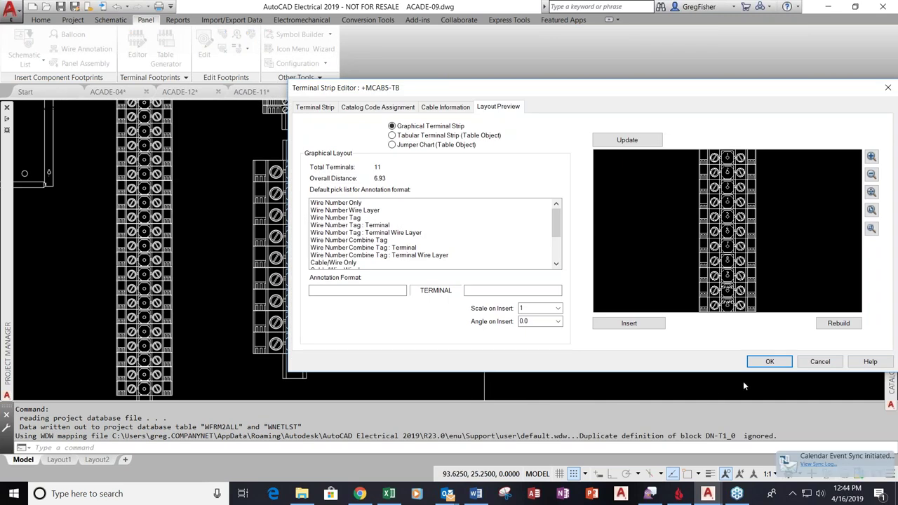
{"action": "left_click", "coordinate": [770, 362]}
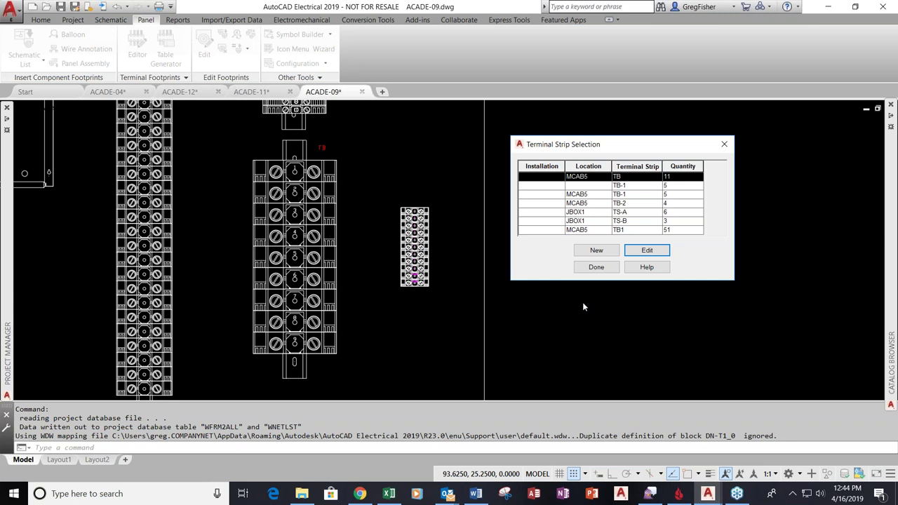
{"action": "left_click", "coordinate": [596, 267]}
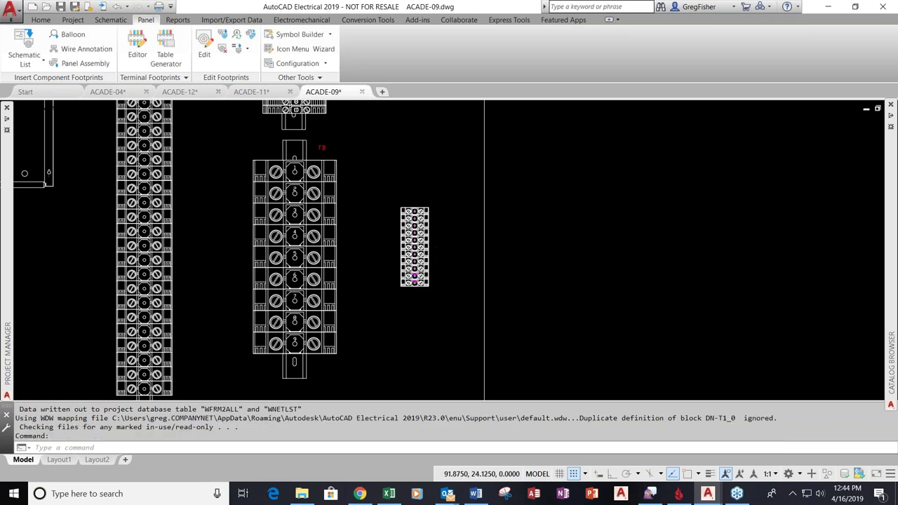
Examine the inserted strip's terminals up close, compare it with the existing TB strip, and view the whole panel layout
{"action": "scroll", "coordinate": [403, 219], "scroll_direction": "up", "scroll_amount": 8}
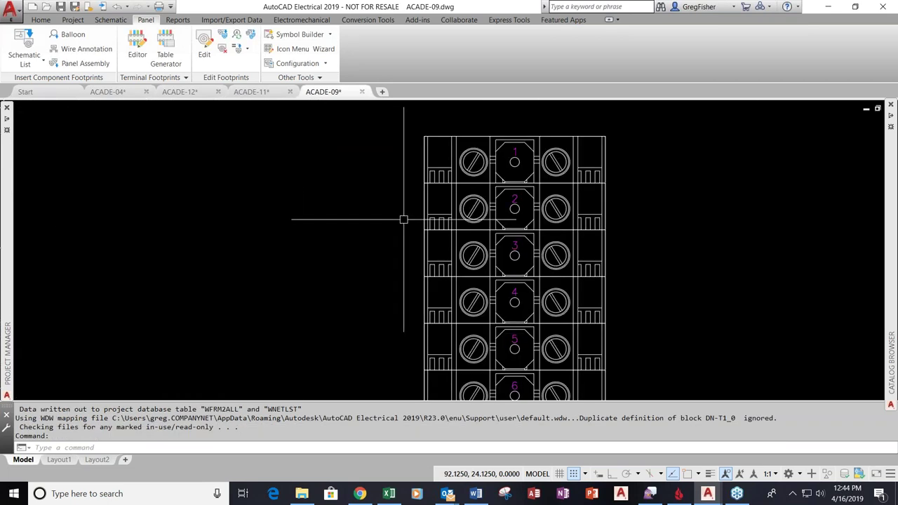
{"action": "key", "text": "Escape"}
{"action": "key", "text": "Escape"}
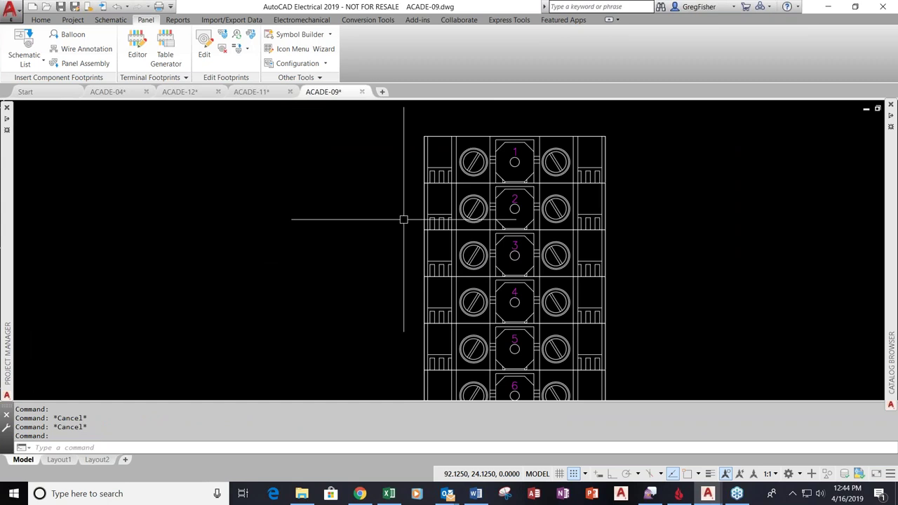
{"action": "scroll", "coordinate": [404, 219], "scroll_direction": "down", "scroll_amount": 6}
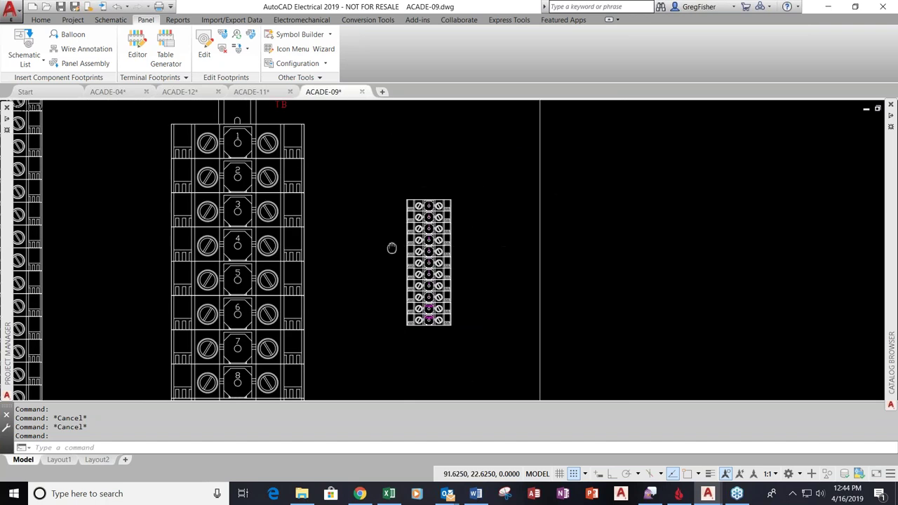
{"action": "middle_click_drag", "start_coordinate": [393, 249], "coordinate": [371, 204]}
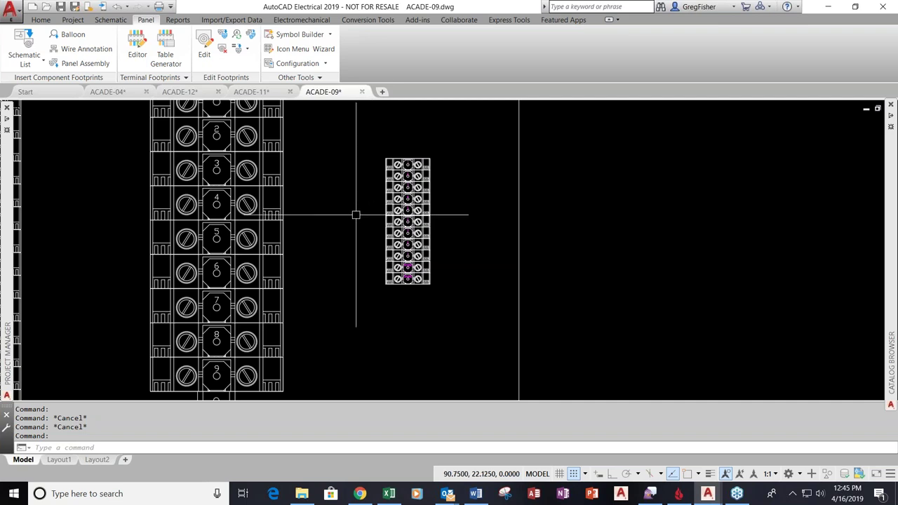
{"action": "middle_click", "coordinate": [353, 213]}
{"action": "middle_click", "coordinate": [353, 213]}
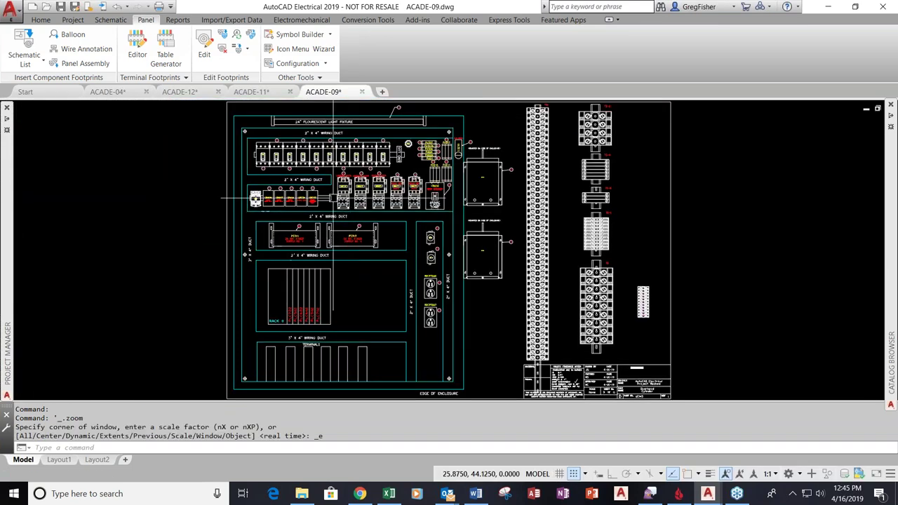
Switch to drawing ACADE-12 and bring the empty area beside the motor circuits into view
{"action": "mouse_move", "coordinate": [9, 170]}
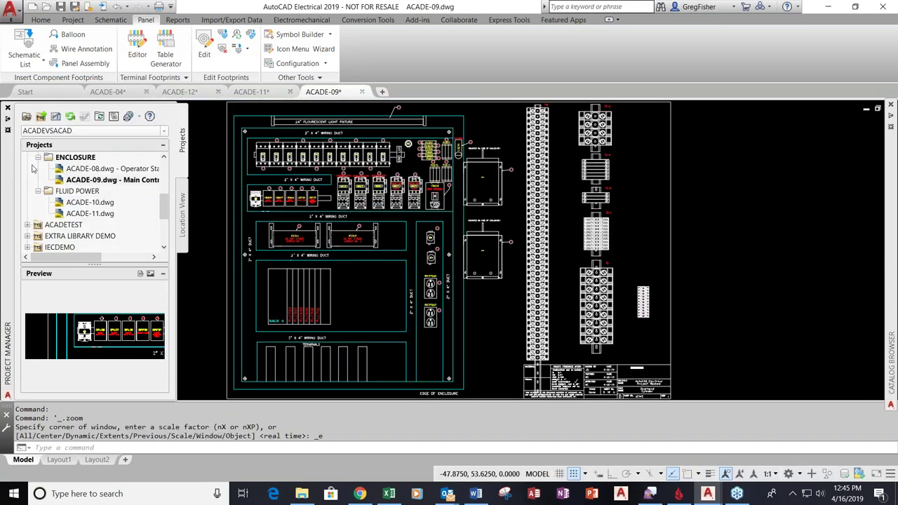
{"action": "left_click", "coordinate": [249, 93]}
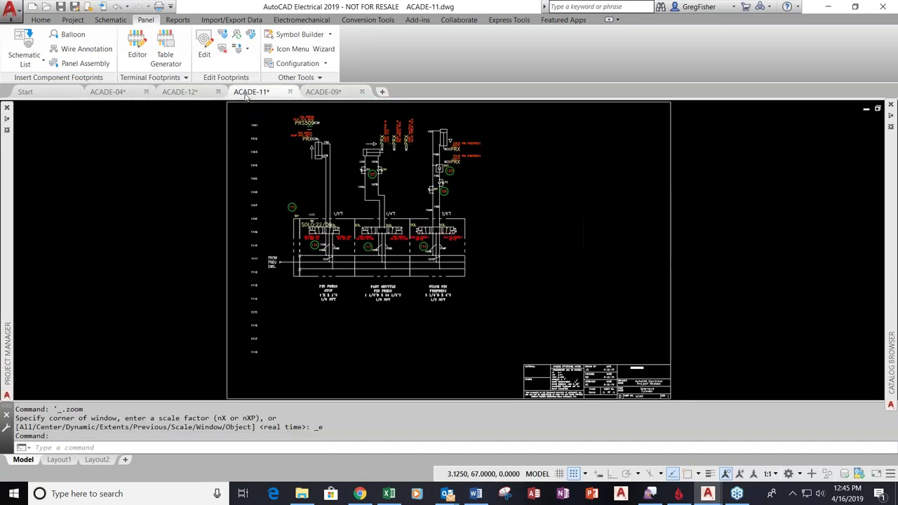
{"action": "mouse_move", "coordinate": [189, 97]}
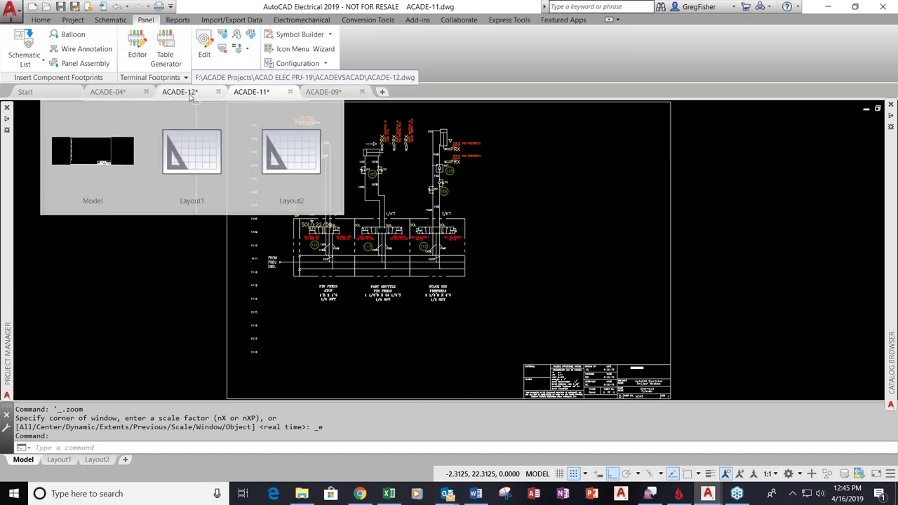
{"action": "left_click", "coordinate": [190, 96]}
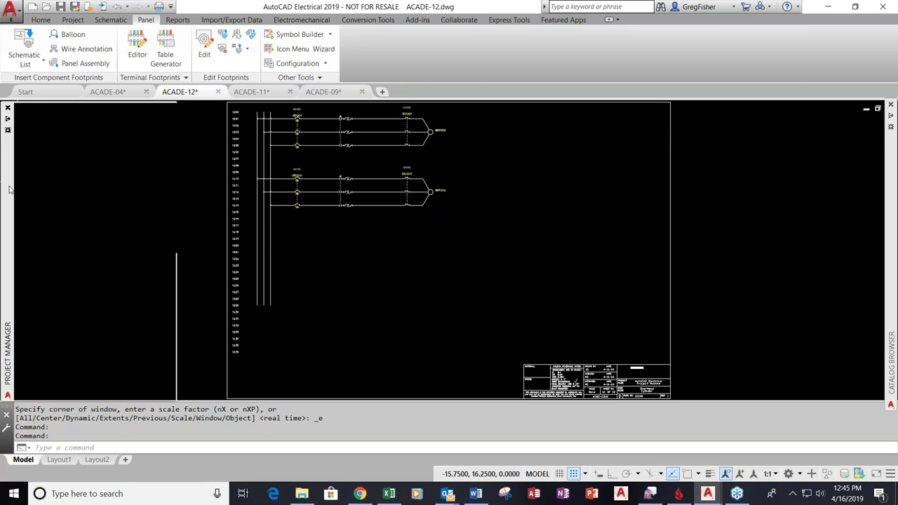
{"action": "mouse_move", "coordinate": [7, 351]}
{"action": "scroll", "coordinate": [80, 194], "scroll_direction": "up", "scroll_amount": 2}
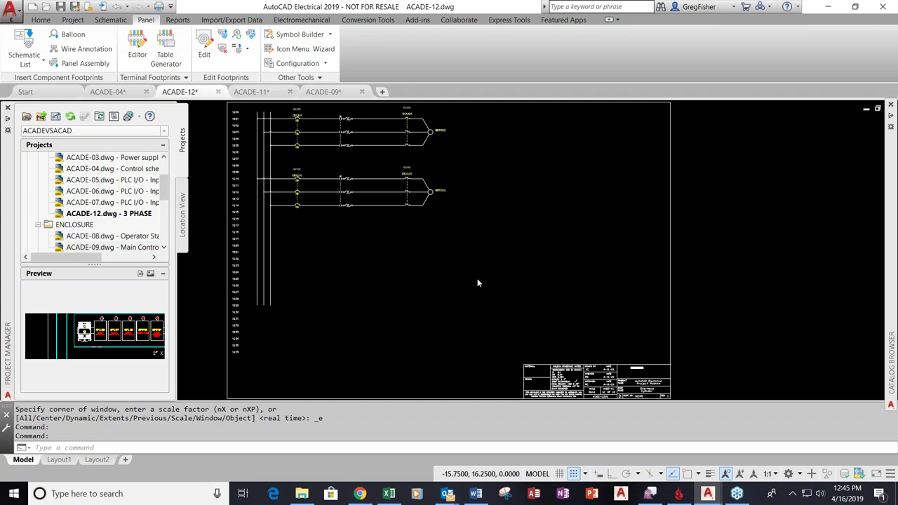
{"action": "mouse_move", "coordinate": [502, 220]}
{"action": "middle_mouse_down"}
{"action": "mouse_move", "coordinate": [311, 279]}
{"action": "mouse_move", "coordinate": [288, 308]}
{"action": "mouse_move", "coordinate": [311, 296]}
{"action": "middle_mouse_up"}
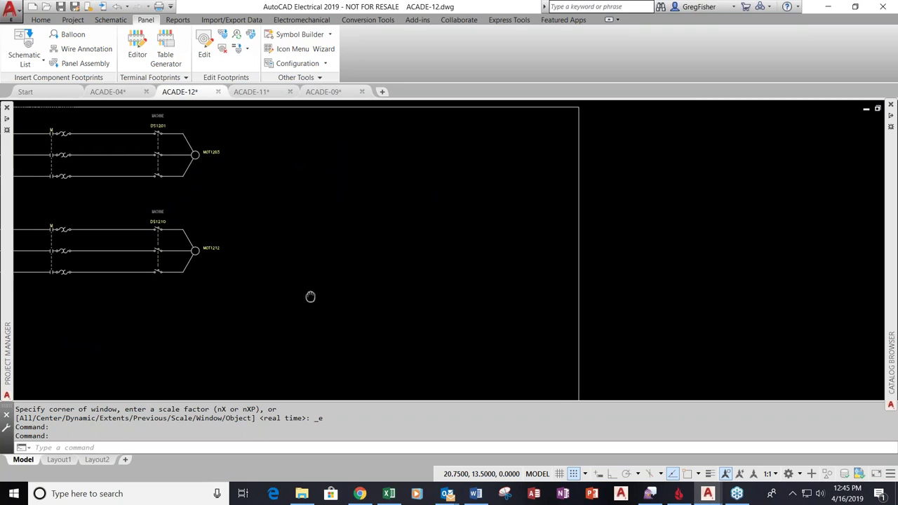
Start inserting the Allen-Bradley 1771-IAD 16-point input module and place it in the empty space outside the drawing border
{"action": "left_click", "coordinate": [111, 19]}
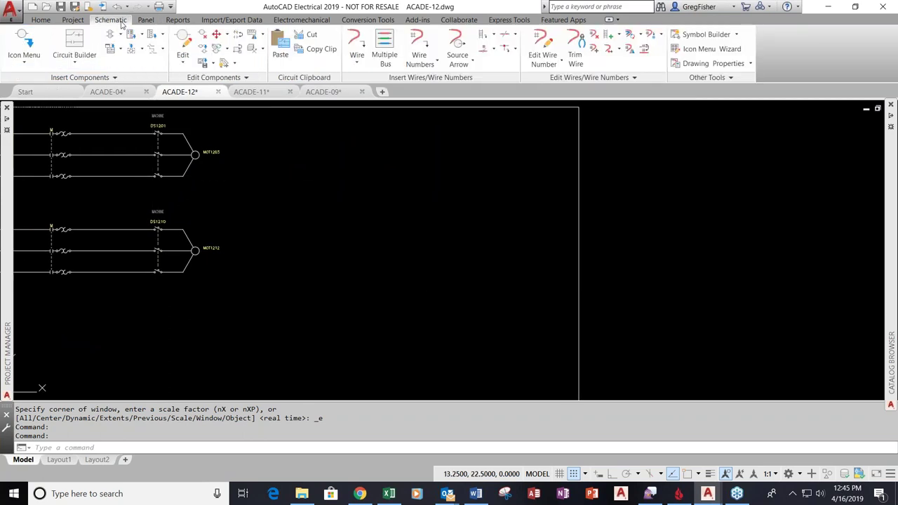
{"action": "left_click", "coordinate": [162, 34]}
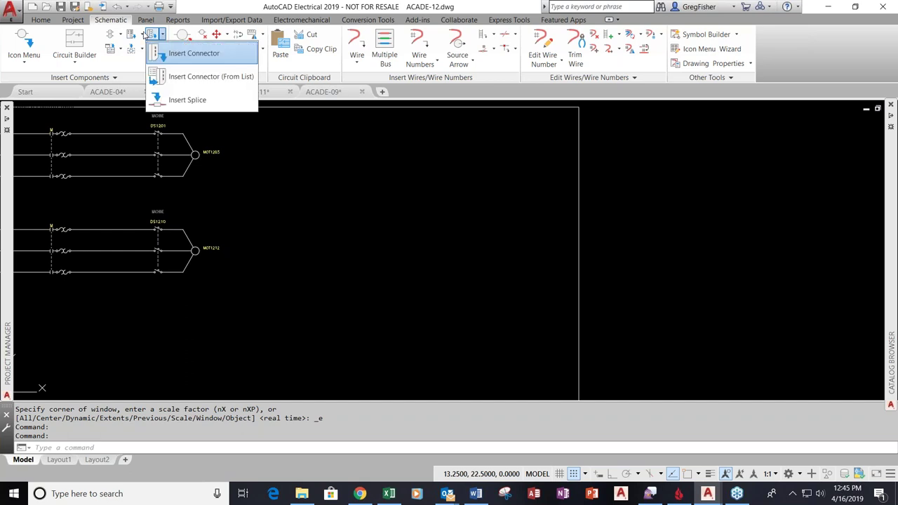
{"action": "left_click", "coordinate": [146, 34]}
{"action": "left_click", "coordinate": [161, 49]}
{"action": "left_click", "coordinate": [158, 58]}
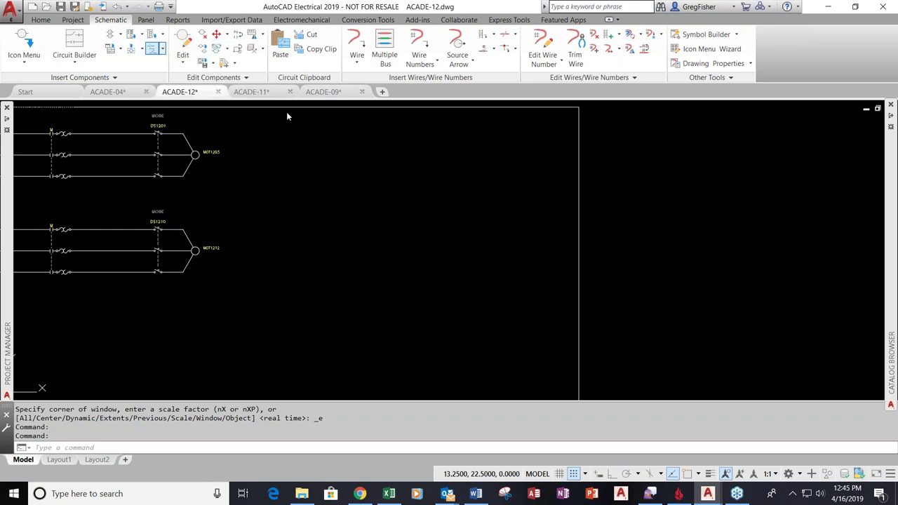
{"action": "left_click", "coordinate": [388, 385]}
{"action": "scroll", "coordinate": [470, 154], "scroll_direction": "down", "scroll_amount": 2}
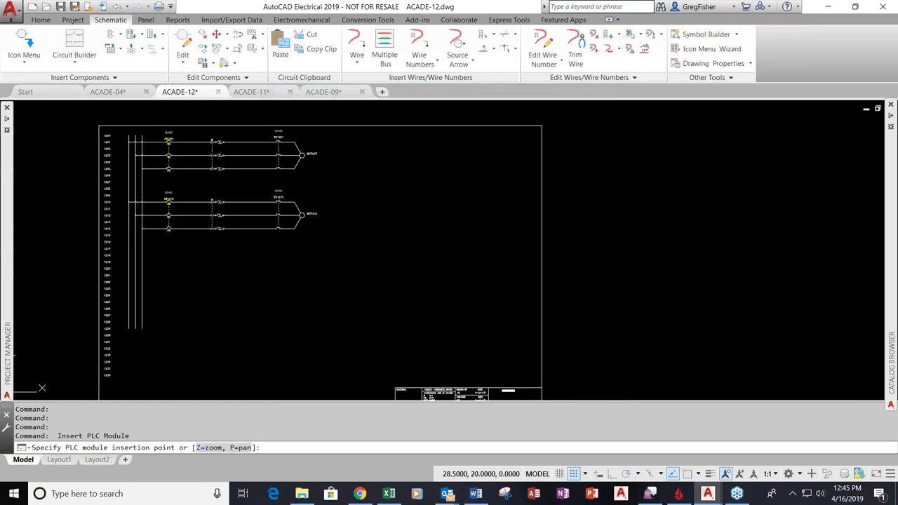
{"action": "scroll", "coordinate": [474, 158], "scroll_direction": "down", "scroll_amount": 3}
{"action": "scroll", "coordinate": [603, 168], "scroll_direction": "up", "scroll_amount": 1}
{"action": "middle_click_drag", "start_coordinate": [589, 167], "coordinate": [405, 190]}
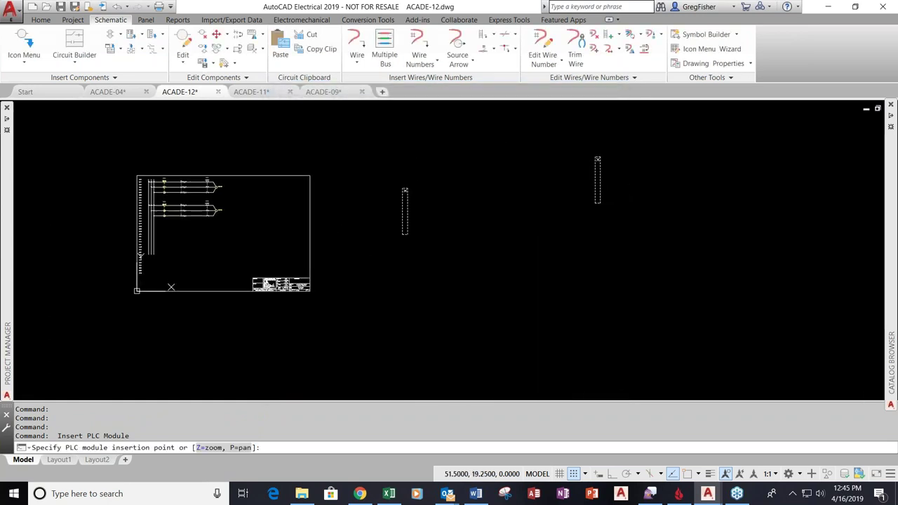
{"action": "scroll", "coordinate": [398, 195], "scroll_direction": "up", "scroll_amount": 4}
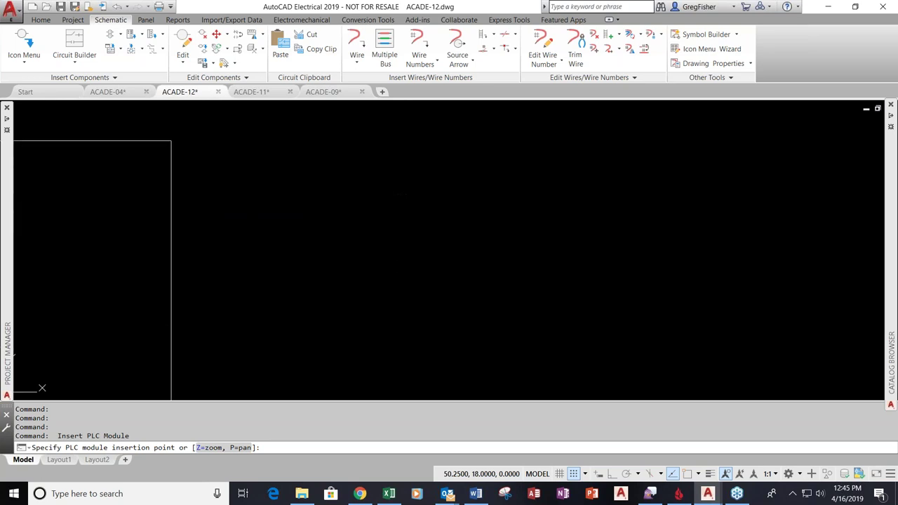
{"action": "left_click", "coordinate": [421, 175]}
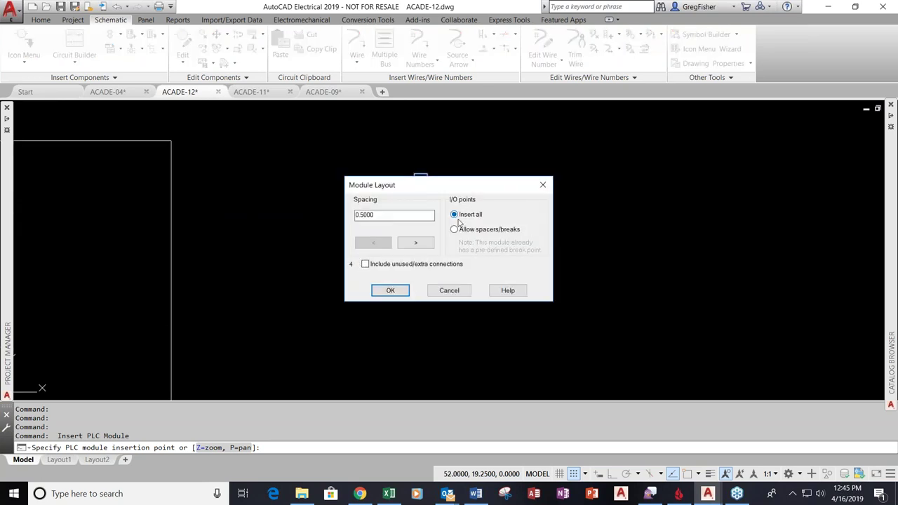
Set the module layout spacing to 1 and allow spacers and breaks between the I/O points
{"action": "double_click", "coordinate": [368, 216]}
{"action": "type", "text": "1"}
{"action": "key", "text": "Return"}
{"action": "left_click", "coordinate": [457, 232]}
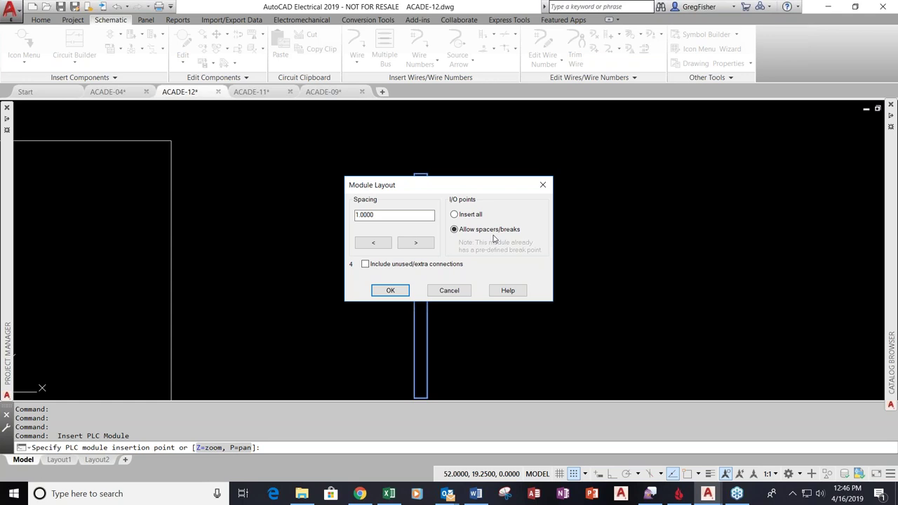
{"action": "left_click", "coordinate": [392, 290]}
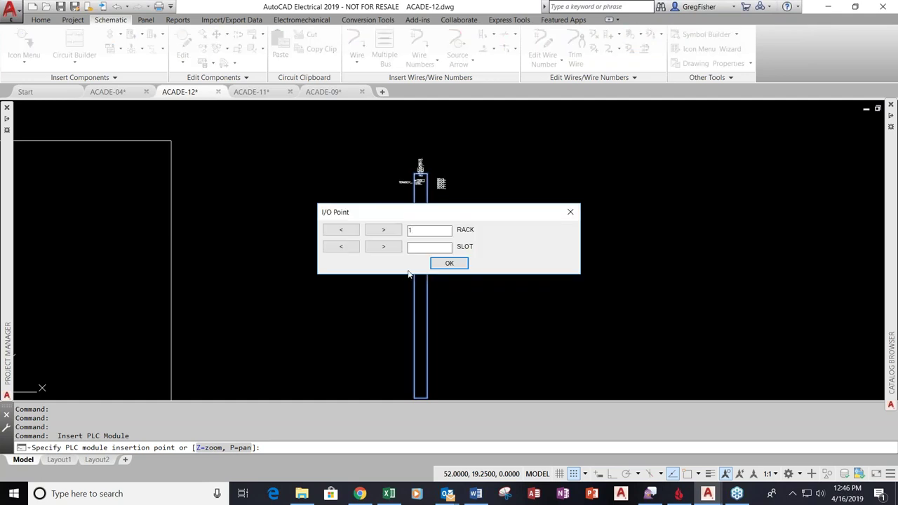
Accept rack 1 for the module and set its beginning address to I:102
{"action": "left_click", "coordinate": [448, 264]}
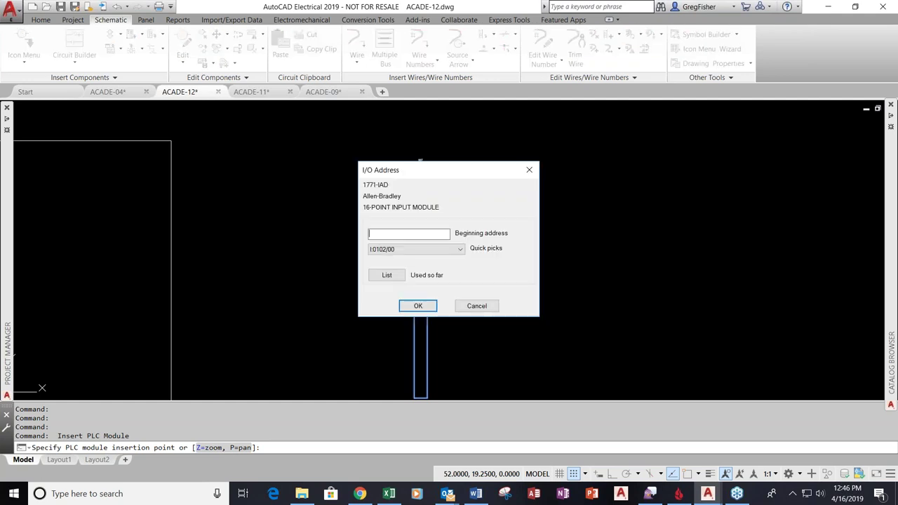
{"action": "left_click", "coordinate": [451, 254]}
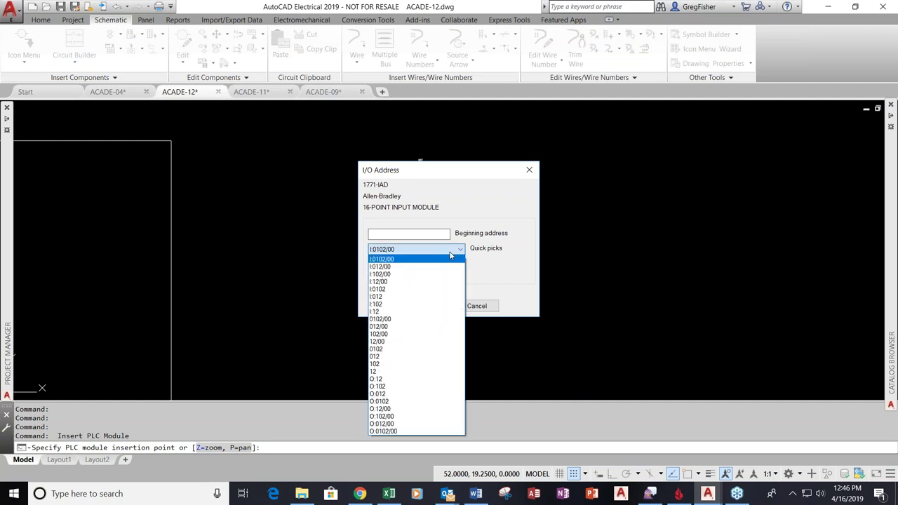
{"action": "left_click", "coordinate": [431, 305]}
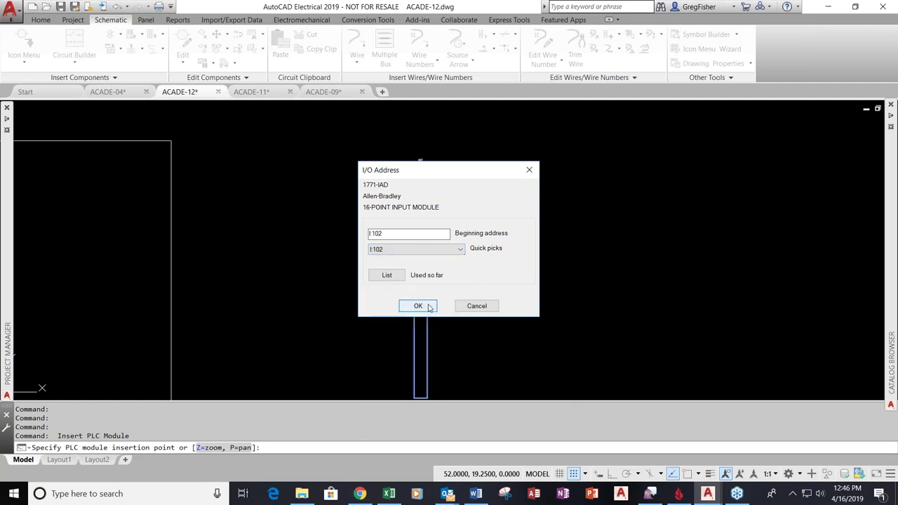
{"action": "left_click", "coordinate": [418, 307]}
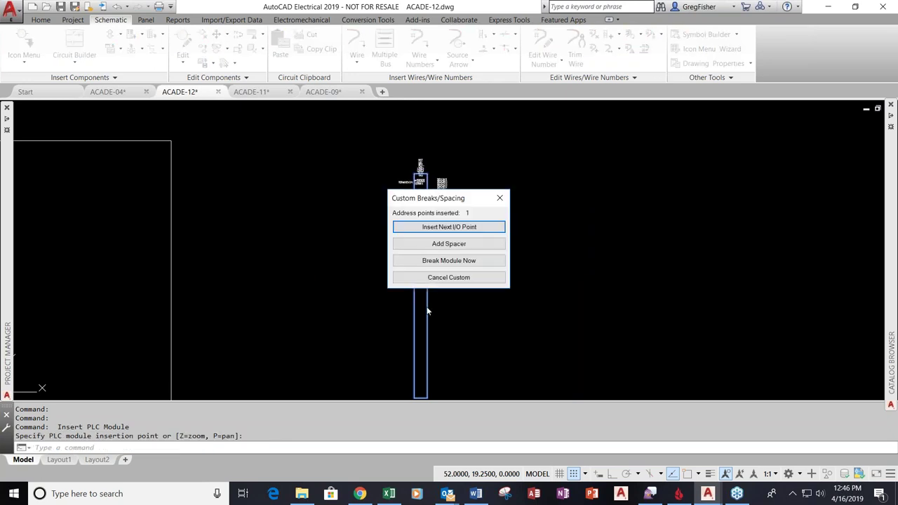
Insert the module's I/O points one by one until five address points are placed, through IN 04
{"action": "left_click_drag", "start_coordinate": [470, 200], "coordinate": [584, 156]}
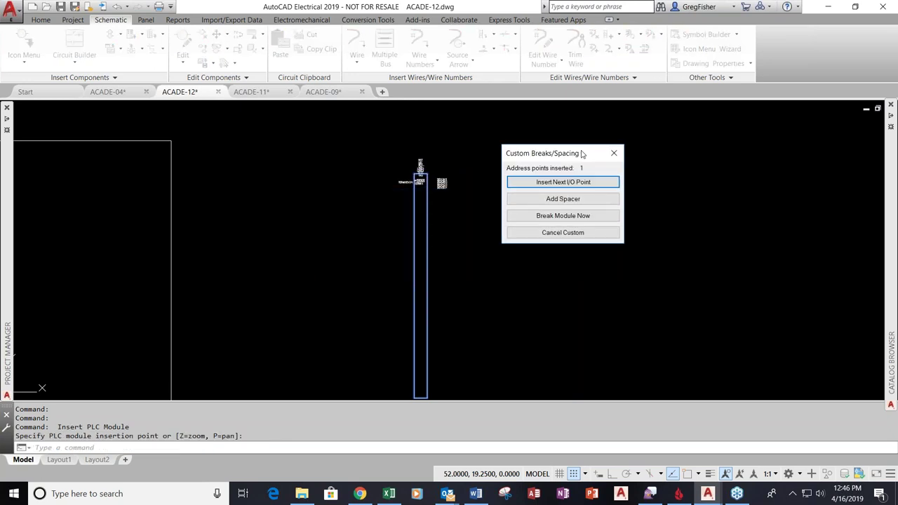
{"action": "left_click", "coordinate": [561, 183]}
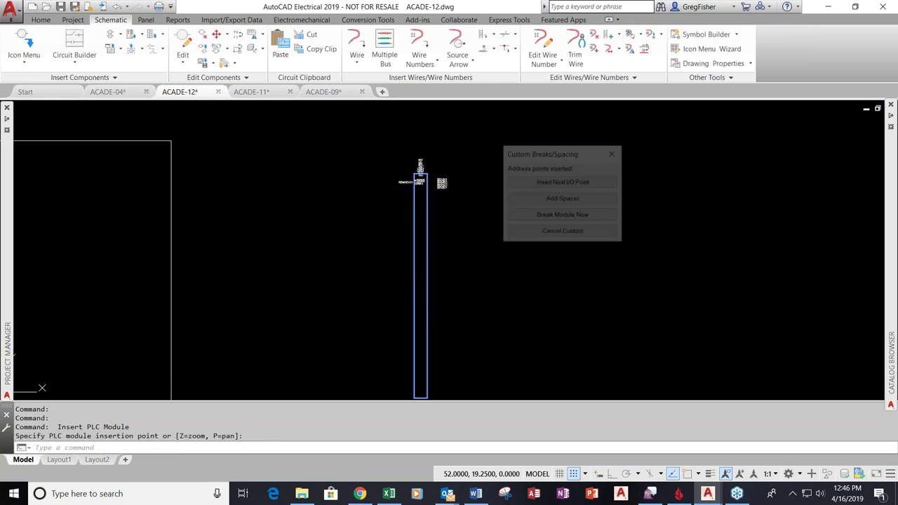
{"action": "left_click", "coordinate": [562, 183]}
{"action": "left_click", "coordinate": [562, 182]}
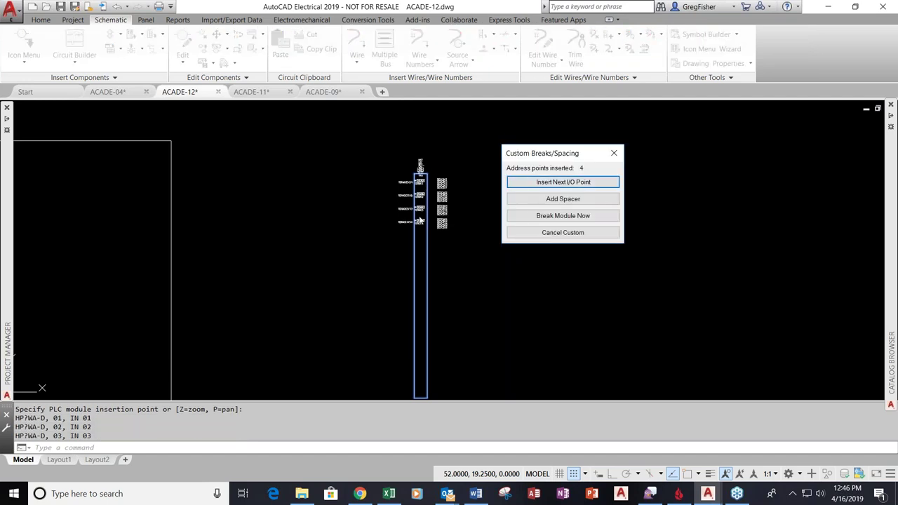
{"action": "left_click", "coordinate": [533, 185]}
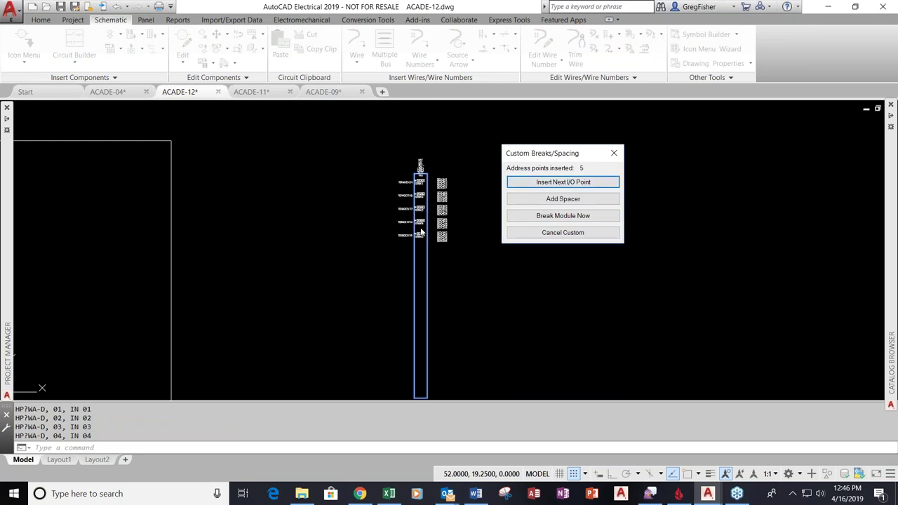
Add a spacer below the fifth I/O point and insert two more points, IN 05 and IN 06
{"action": "left_click", "coordinate": [523, 201]}
{"action": "left_click", "coordinate": [519, 183]}
{"action": "left_click", "coordinate": [535, 184]}
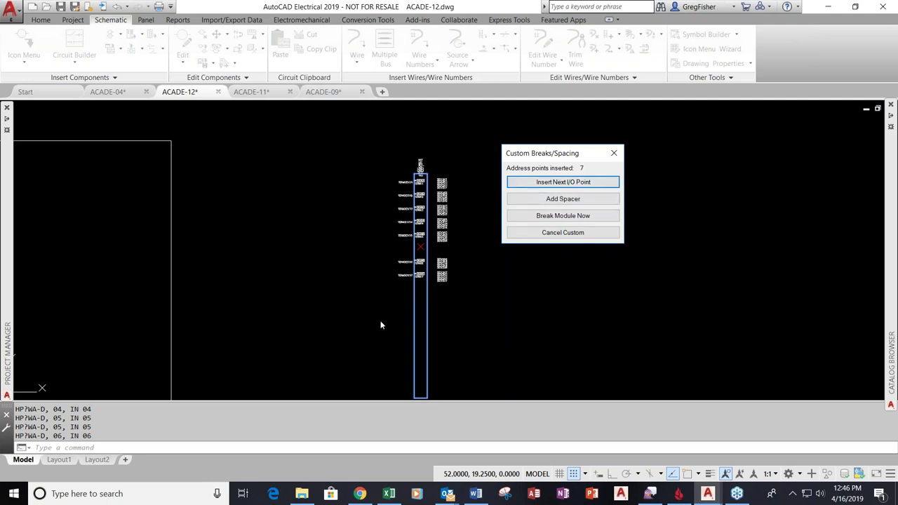
Break the module after IN 06, use decimal addressing, and place all remaining I/O points as a second section to its right
{"action": "left_click", "coordinate": [539, 217]}
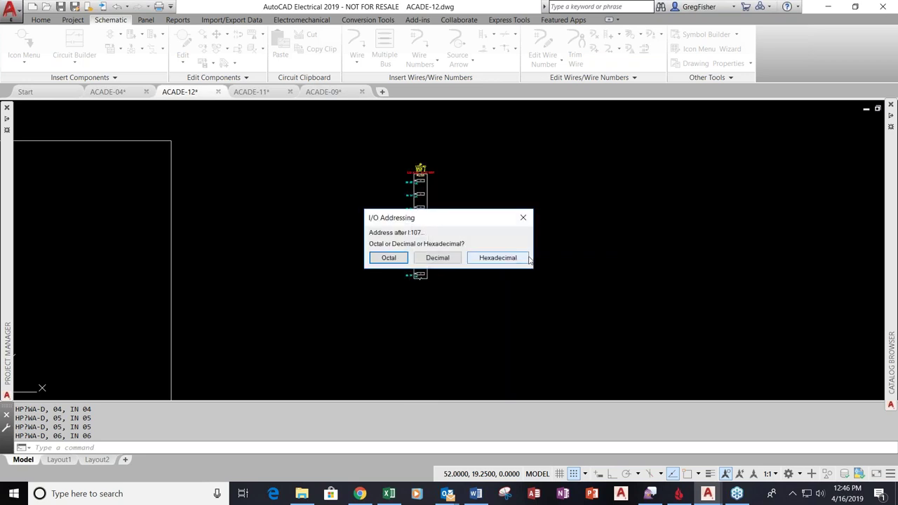
{"action": "left_click", "coordinate": [437, 258]}
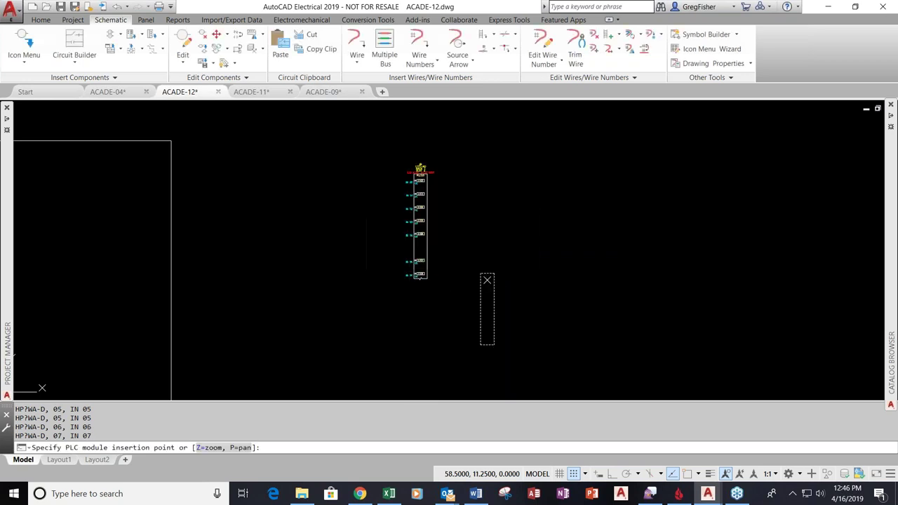
{"action": "middle_click_drag", "start_coordinate": [515, 204], "coordinate": [392, 210]}
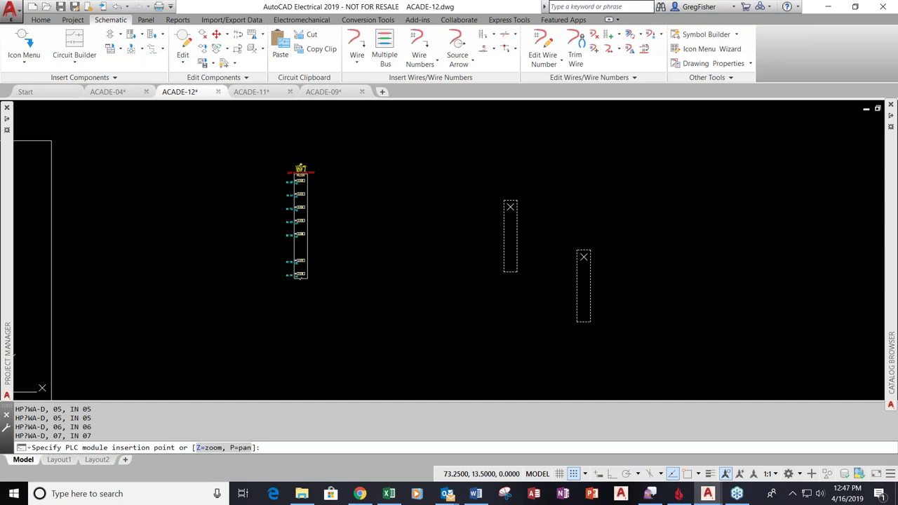
{"action": "left_click", "coordinate": [584, 257]}
{"action": "left_click", "coordinate": [454, 214]}
{"action": "left_click", "coordinate": [398, 294]}
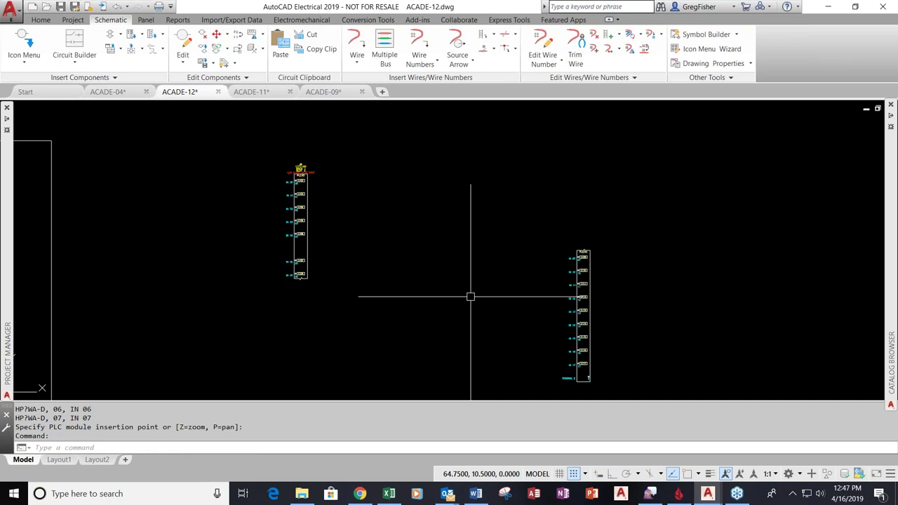
Examine the addresses, the spacer and the break between the two PLC module sections
{"action": "scroll", "coordinate": [567, 302], "scroll_direction": "up", "scroll_amount": 2}
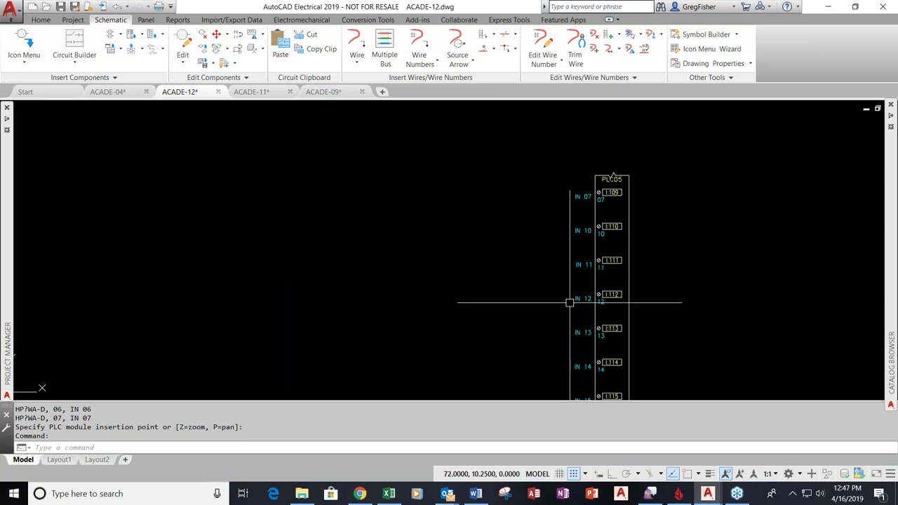
{"action": "scroll", "coordinate": [139, 228], "scroll_direction": "up", "scroll_amount": 2}
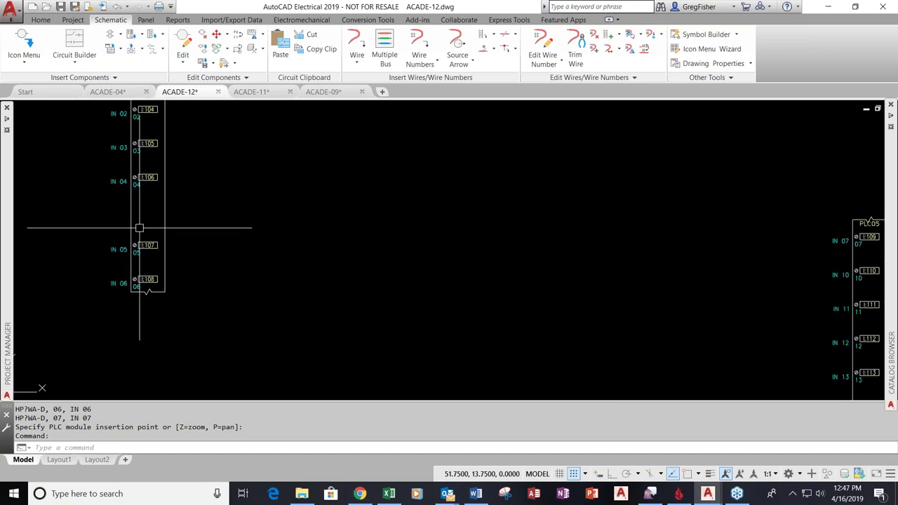
{"action": "scroll", "coordinate": [139, 228], "scroll_direction": "down", "scroll_amount": 2}
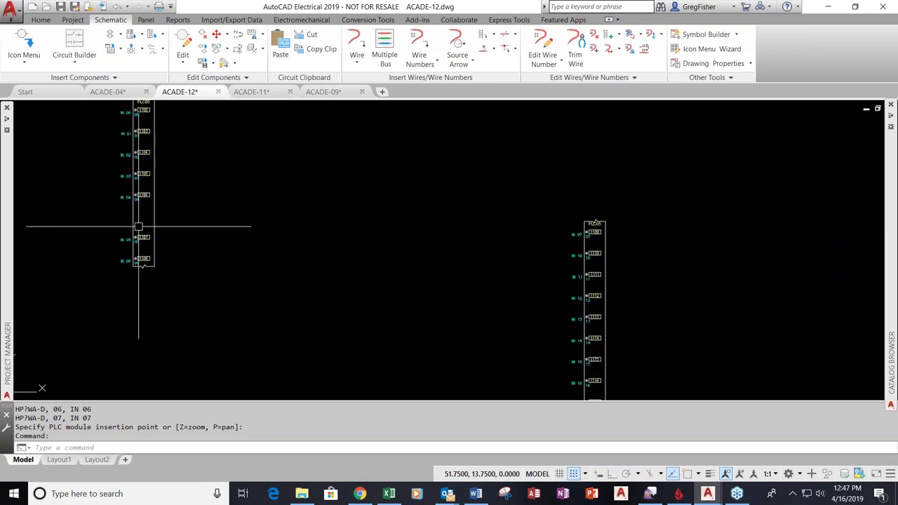
{"action": "middle_click", "coordinate": [224, 221]}
{"action": "middle_click", "coordinate": [223, 221]}
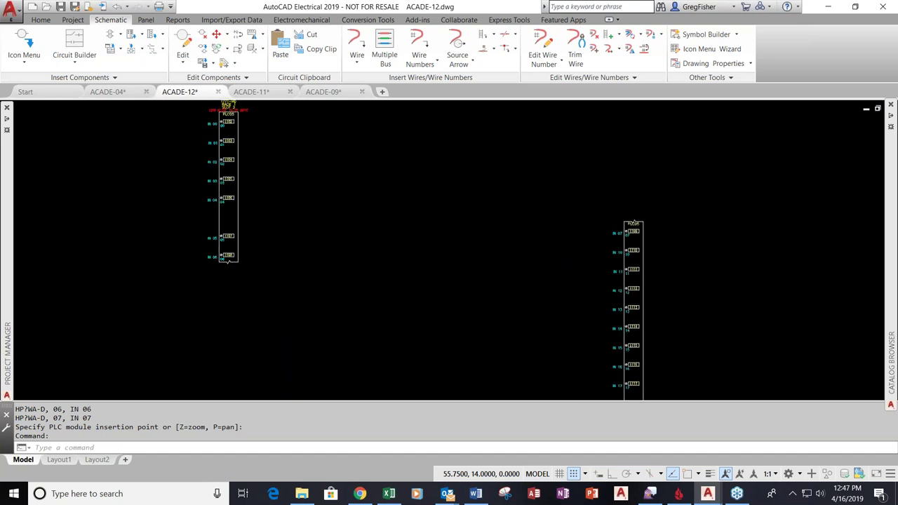
Open the schematic reports to view the available report types and Bill of Material options, and close them without running a report
{"action": "left_click", "coordinate": [186, 23]}
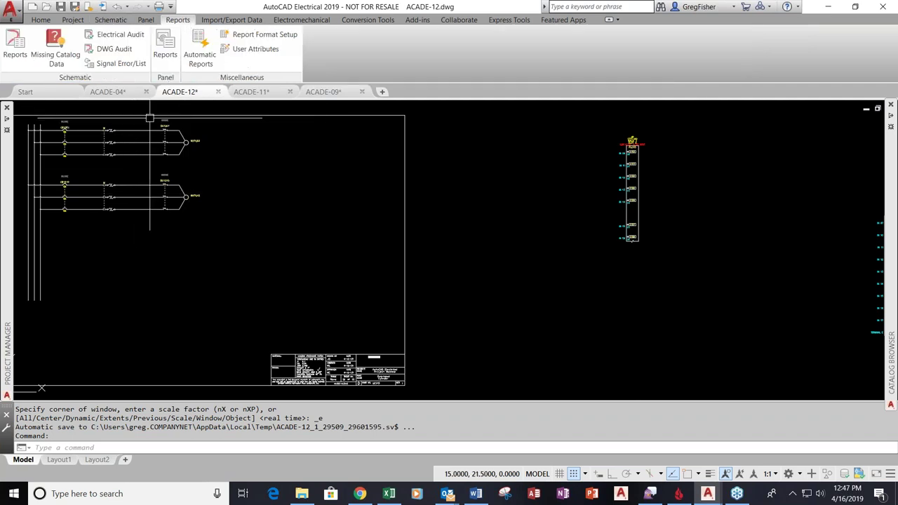
{"action": "left_click", "coordinate": [15, 46]}
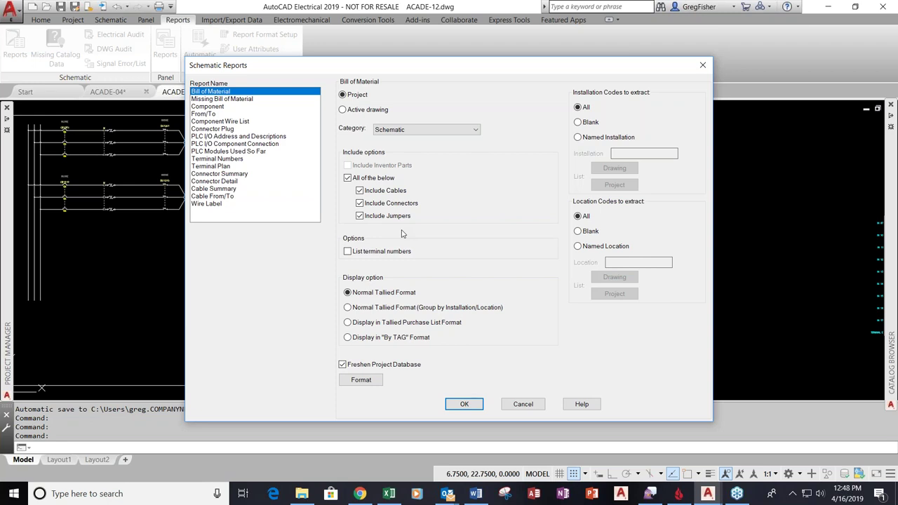
{"action": "left_click", "coordinate": [531, 405]}
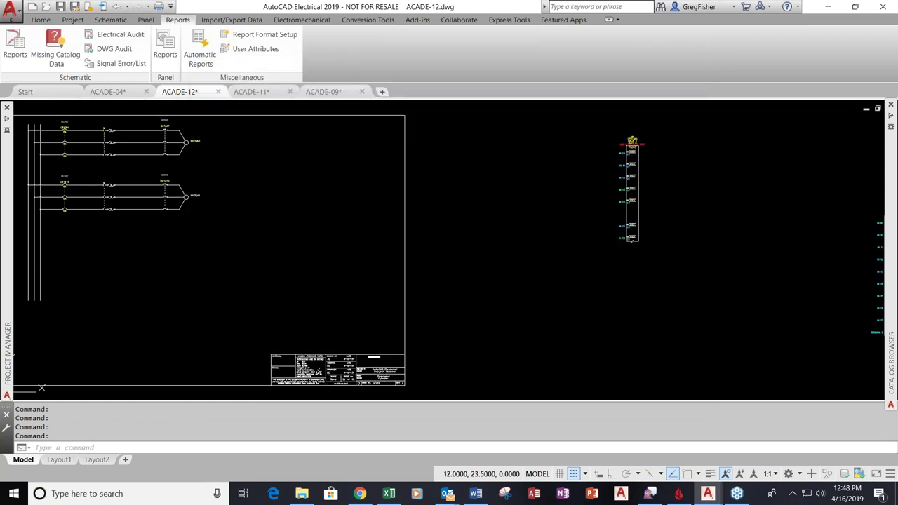
Switch to the ACADE-09 drawing and run the panel Bill of Material report for the project, processing all drawings
{"action": "left_click", "coordinate": [321, 93]}
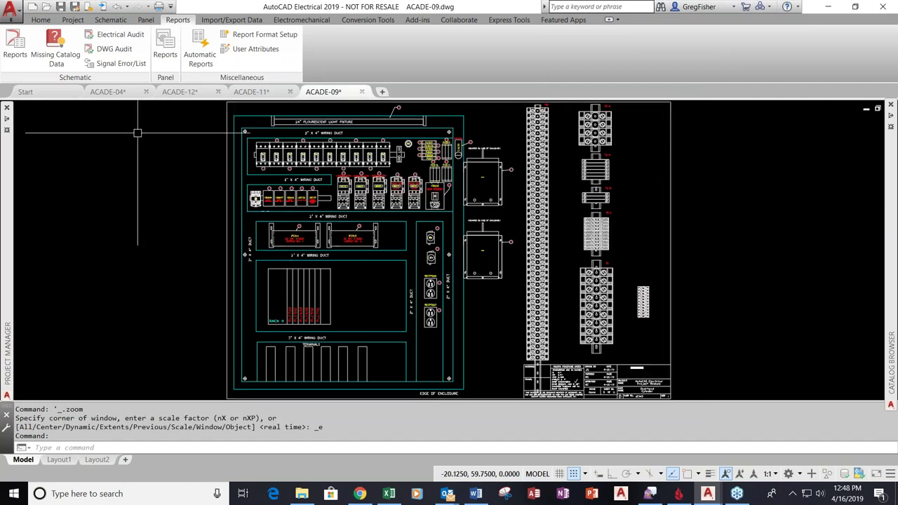
{"action": "left_click", "coordinate": [166, 55]}
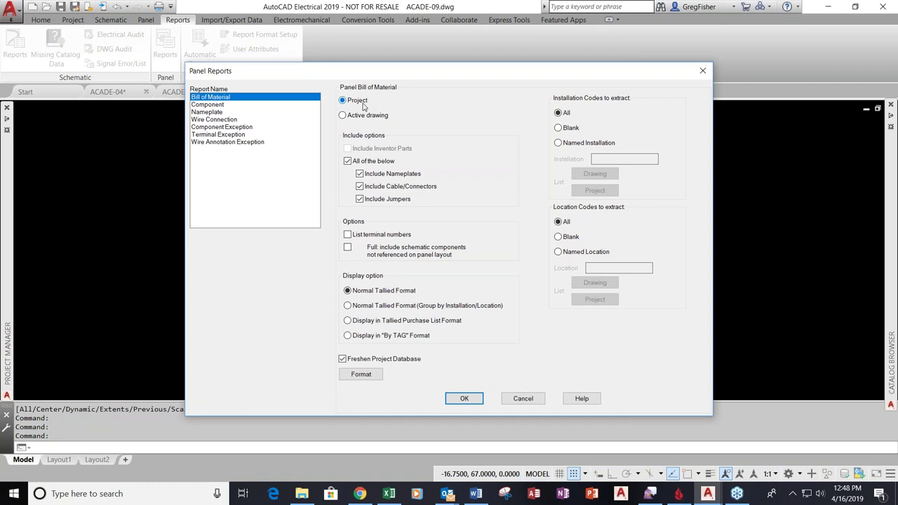
{"action": "left_click", "coordinate": [463, 398]}
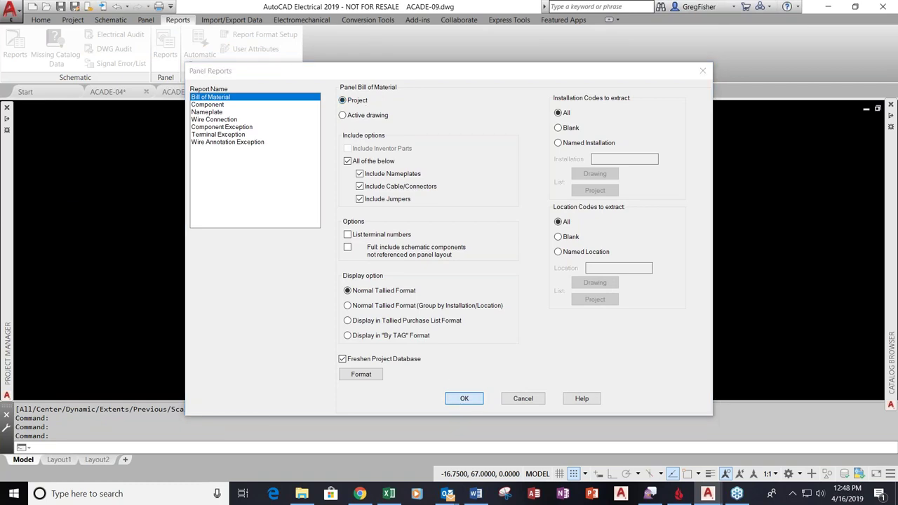
{"action": "left_click", "coordinate": [273, 262]}
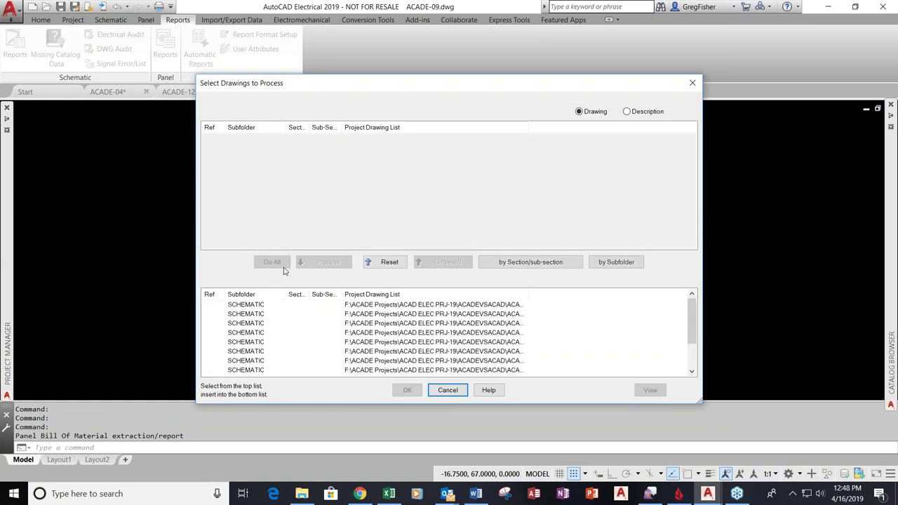
{"action": "left_click", "coordinate": [407, 391]}
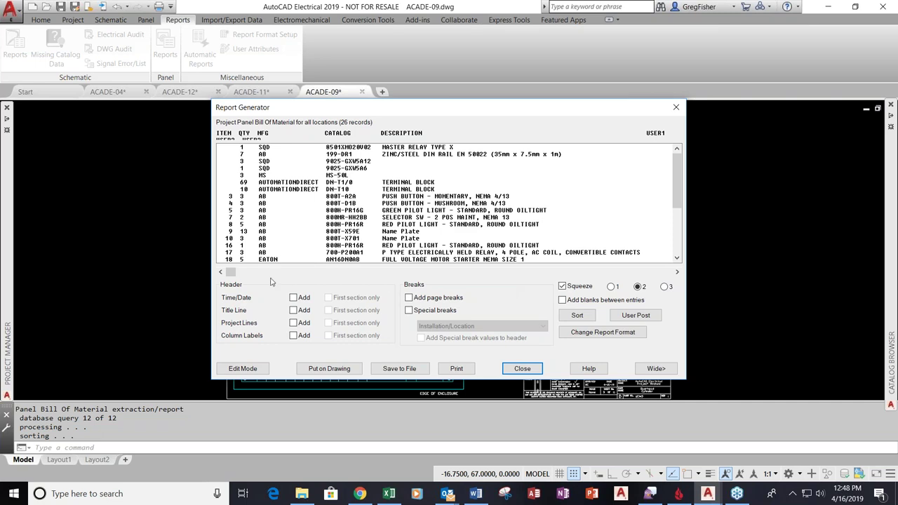
{"action": "mouse_move", "coordinate": [233, 272]}
{"action": "left_mouse_down"}
{"action": "mouse_move", "coordinate": [415, 287]}
{"action": "mouse_move", "coordinate": [230, 274]}
{"action": "left_mouse_up"}
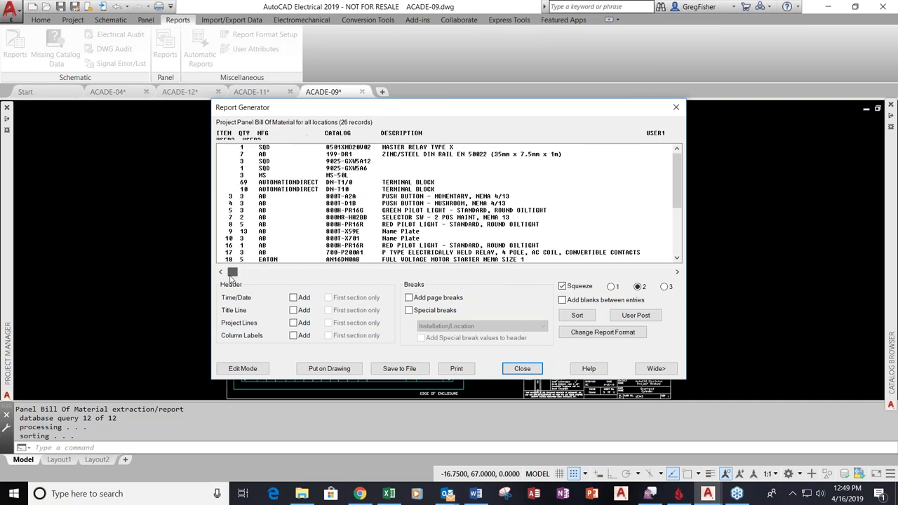
Remove the USER1, USER2 and USER3 fields from the Bill of Material report format
{"action": "left_click", "coordinate": [615, 334]}
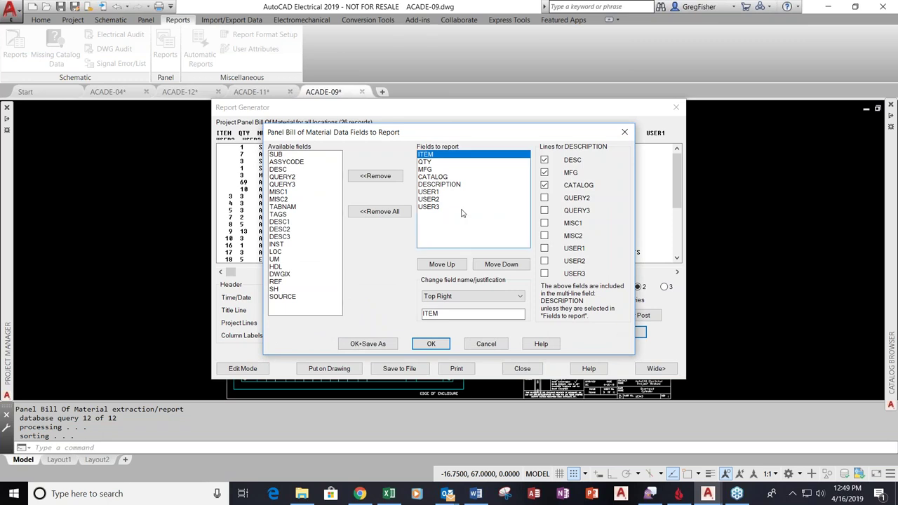
{"action": "left_click", "coordinate": [433, 194]}
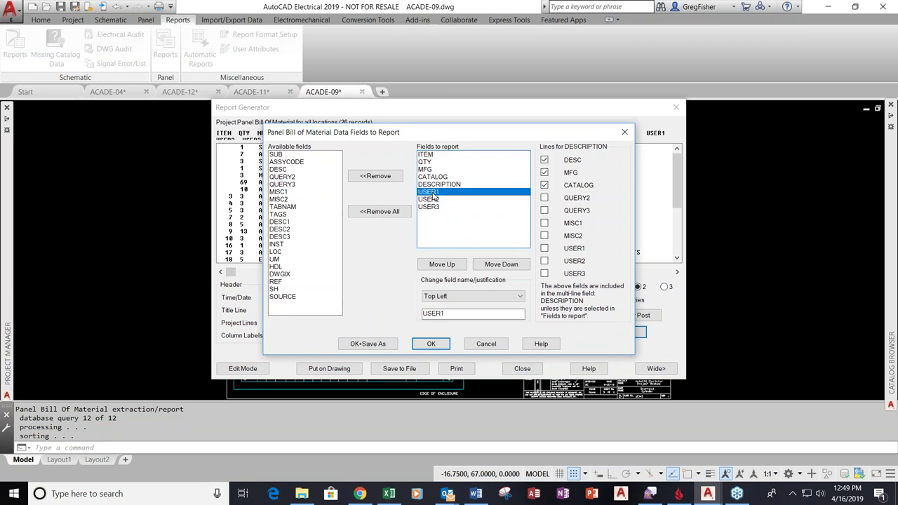
{"action": "left_click", "coordinate": [384, 177]}
{"action": "left_click", "coordinate": [428, 191]}
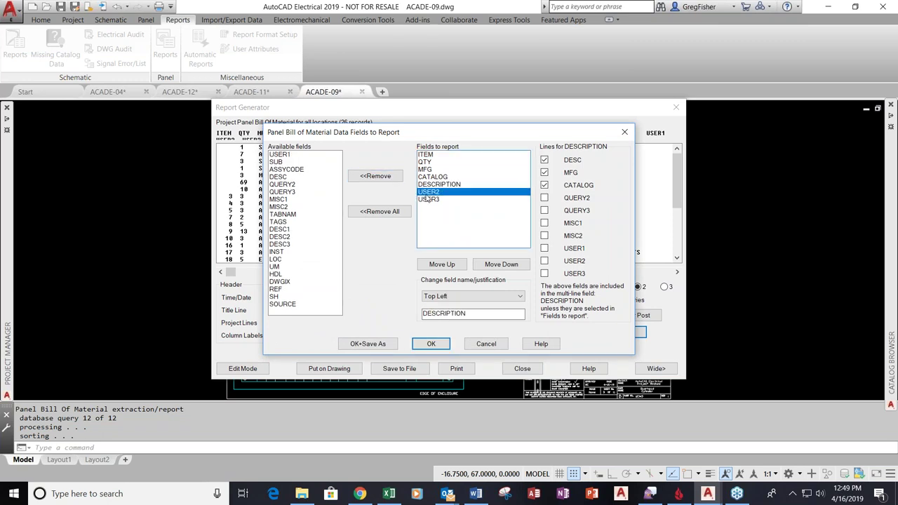
{"action": "left_click", "coordinate": [376, 176]}
{"action": "left_click", "coordinate": [428, 192]}
{"action": "left_click", "coordinate": [376, 176]}
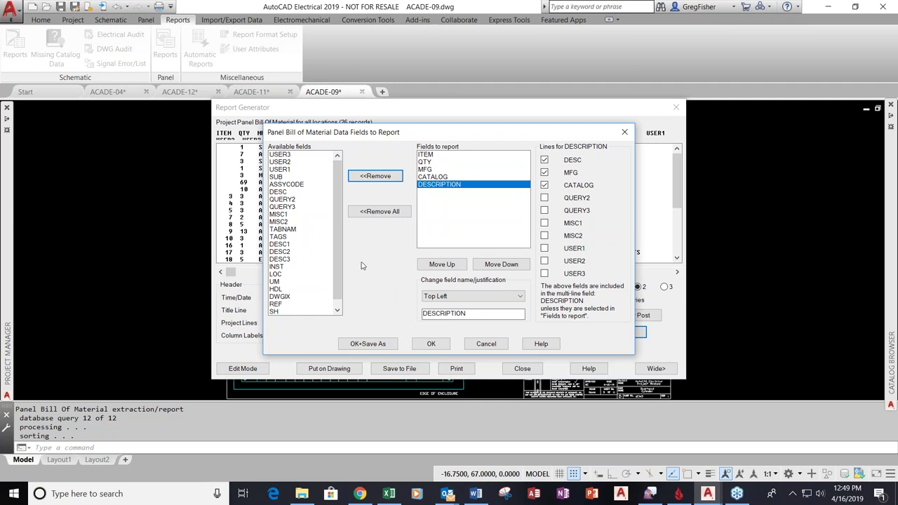
Add the SUB field to the report, place it directly after ITEM, and apply the new format
{"action": "double_click", "coordinate": [277, 177]}
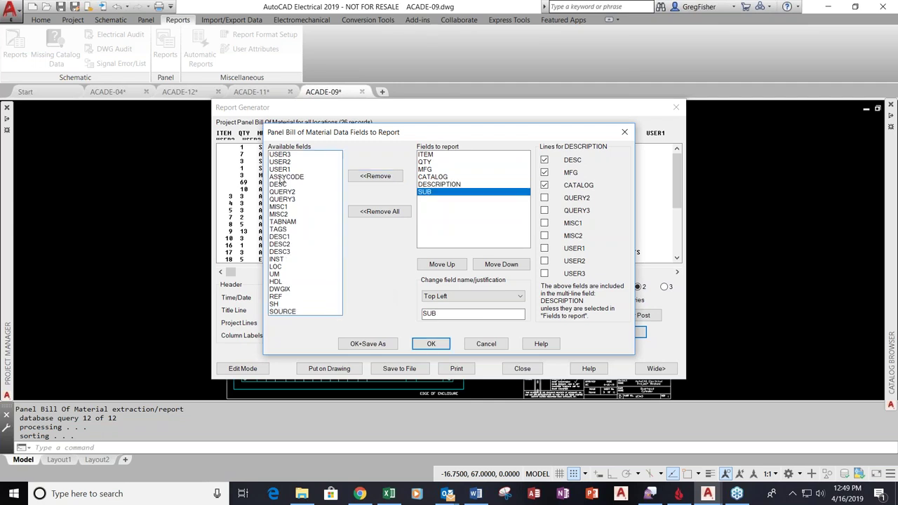
{"action": "left_click", "coordinate": [442, 265]}
{"action": "left_click", "coordinate": [442, 265]}
{"action": "left_click", "coordinate": [443, 265]}
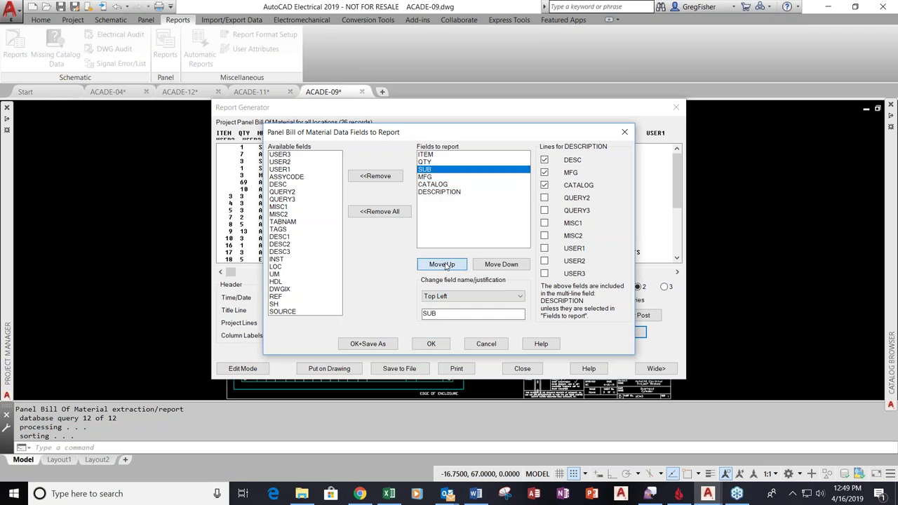
{"action": "left_click", "coordinate": [442, 264]}
{"action": "left_click", "coordinate": [432, 344]}
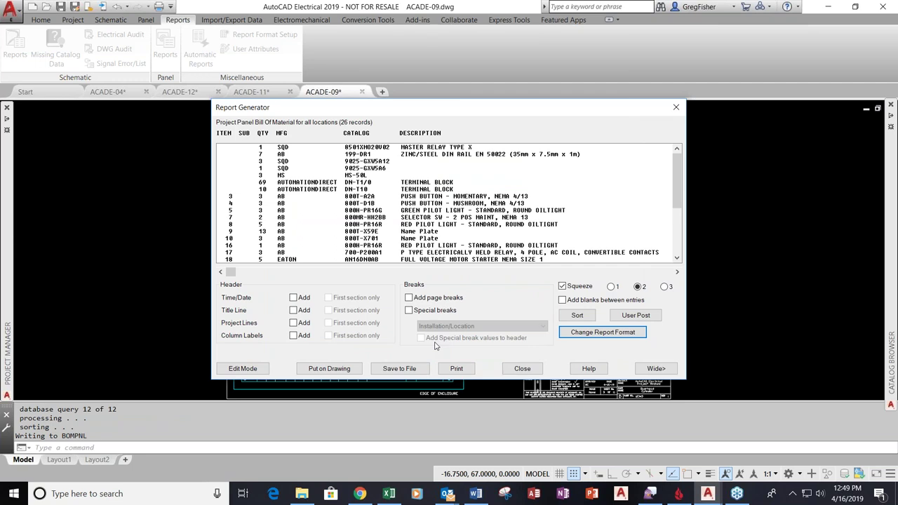
Put the report on the drawing as a new table in the Standard table style, outside the border's right edge, and inspect its rows
{"action": "left_click", "coordinate": [345, 372]}
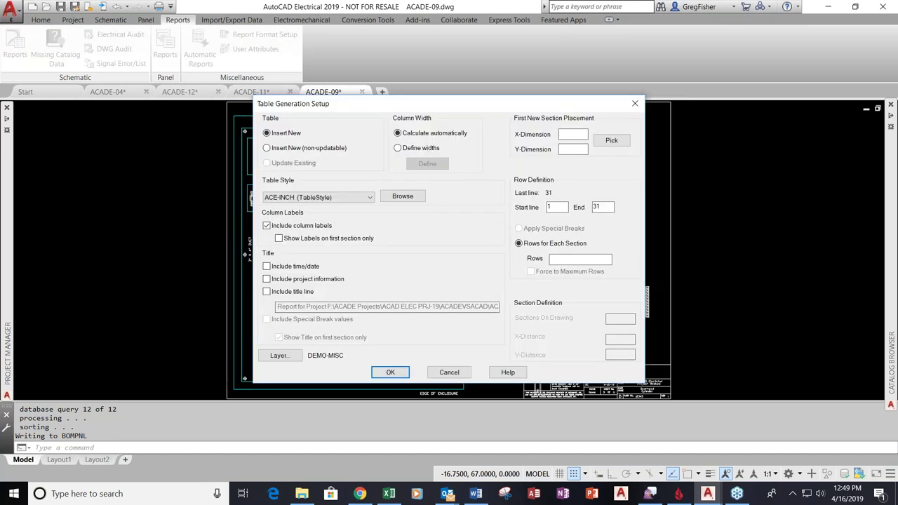
{"action": "left_click", "coordinate": [370, 199]}
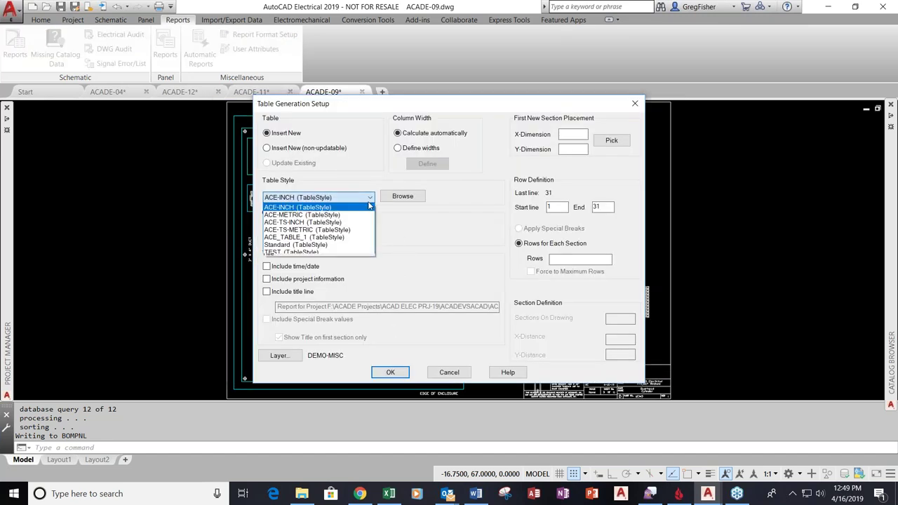
{"action": "left_click", "coordinate": [359, 244]}
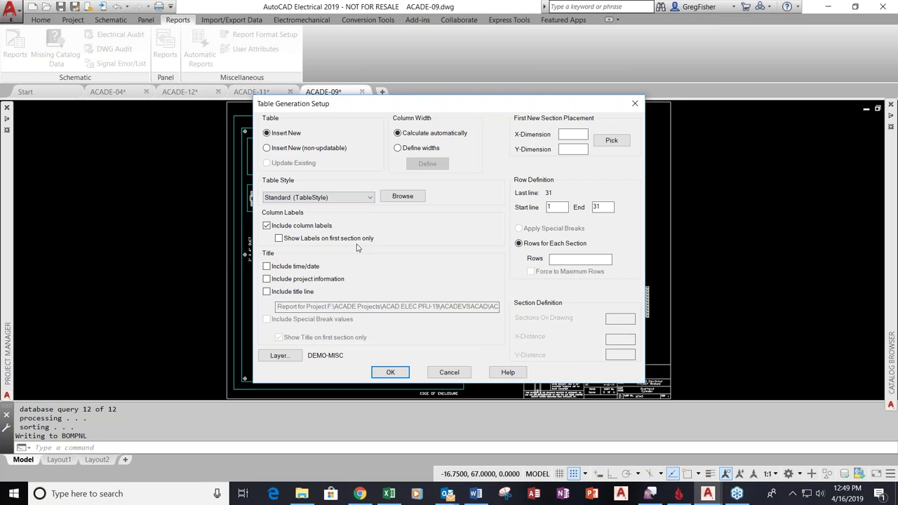
{"action": "left_click", "coordinate": [397, 375]}
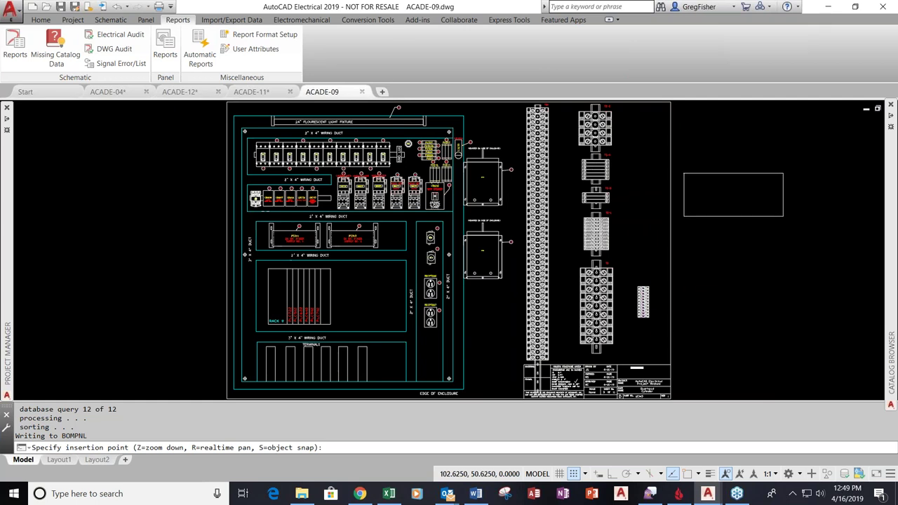
{"action": "left_click", "coordinate": [685, 174]}
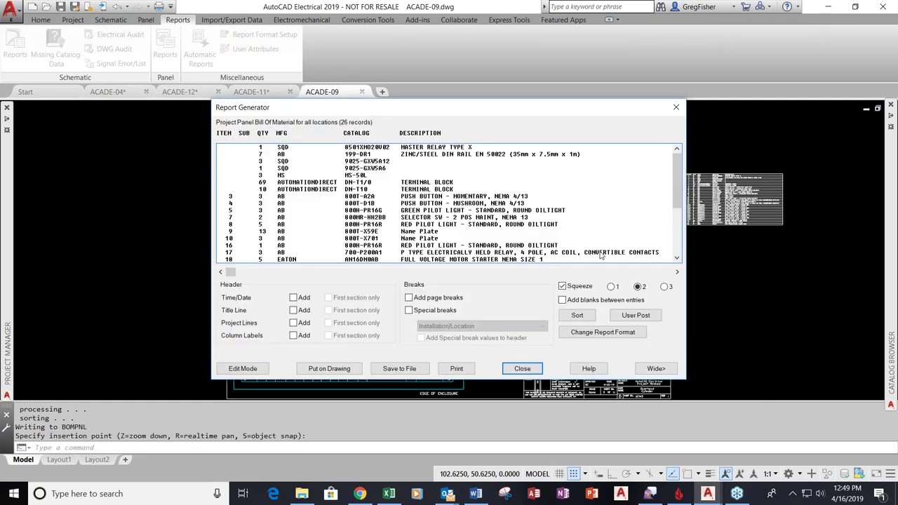
{"action": "left_click", "coordinate": [528, 369]}
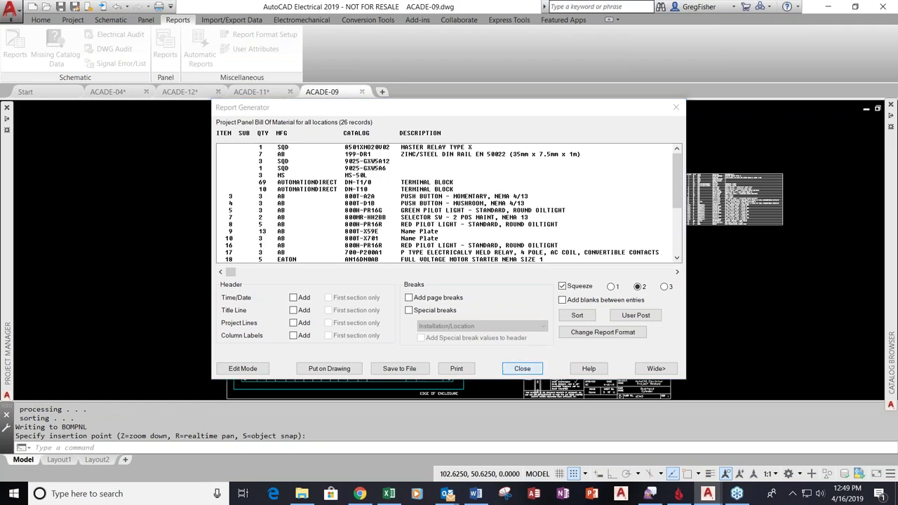
{"action": "scroll", "coordinate": [730, 200], "scroll_direction": "up", "scroll_amount": 5}
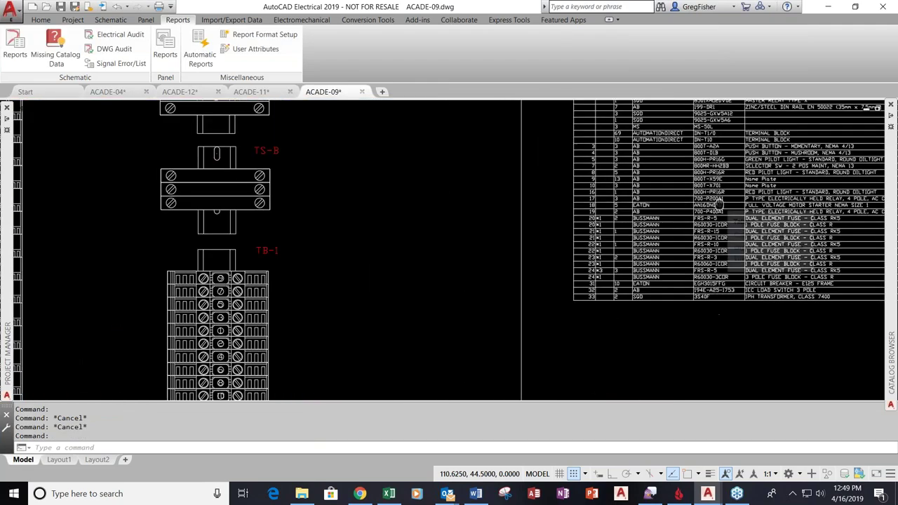
{"action": "scroll", "coordinate": [730, 200], "scroll_direction": "down", "scroll_amount": 2}
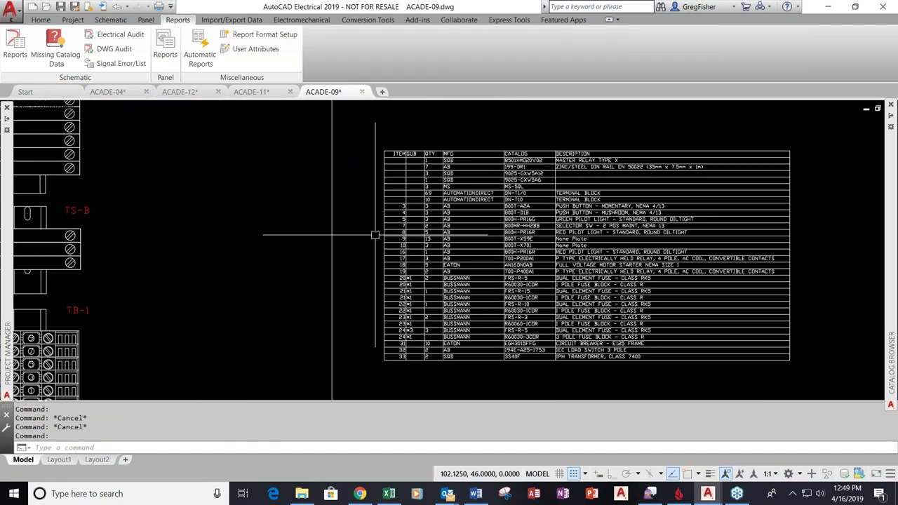
{"action": "scroll", "coordinate": [375, 234], "scroll_direction": "up", "scroll_amount": 2}
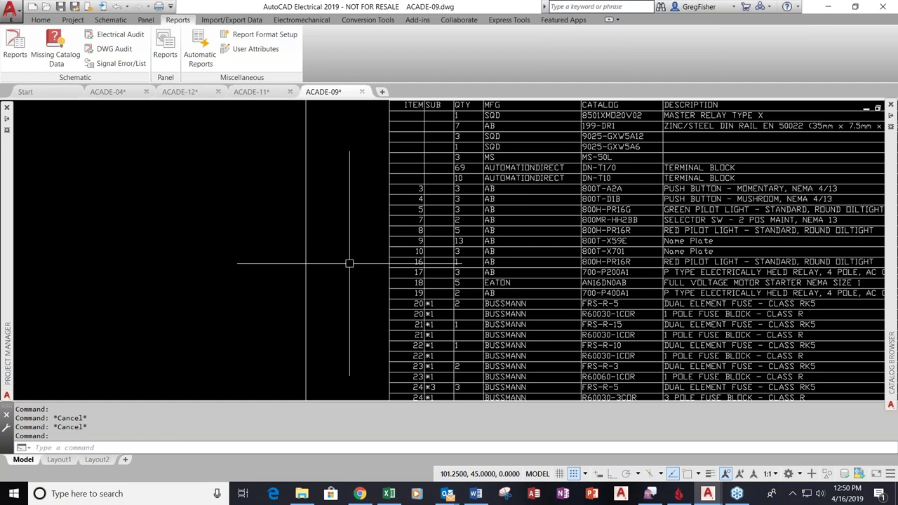
{"action": "scroll", "coordinate": [350, 263], "scroll_direction": "down", "scroll_amount": 4}
{"action": "scroll", "coordinate": [350, 263], "scroll_direction": "up", "scroll_amount": 3}
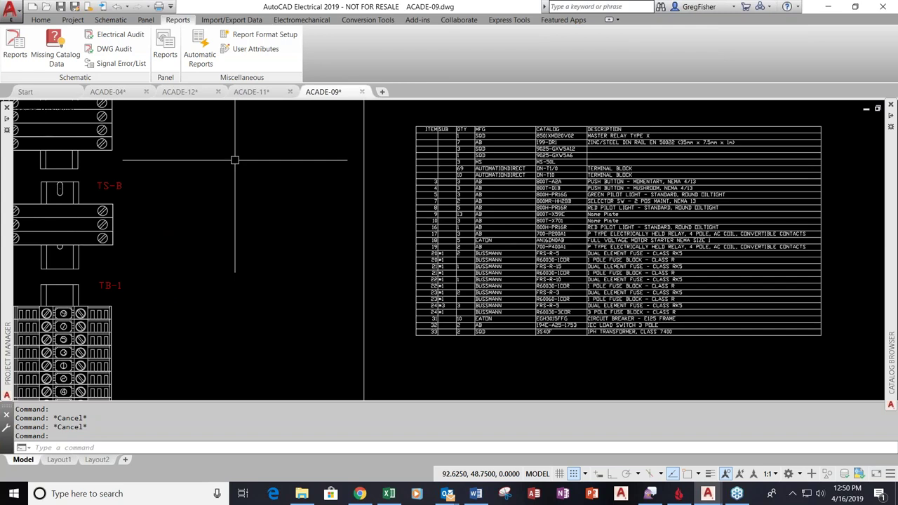
Start a schematic From/To report for the whole project and process all of its drawings
{"action": "left_click", "coordinate": [16, 45]}
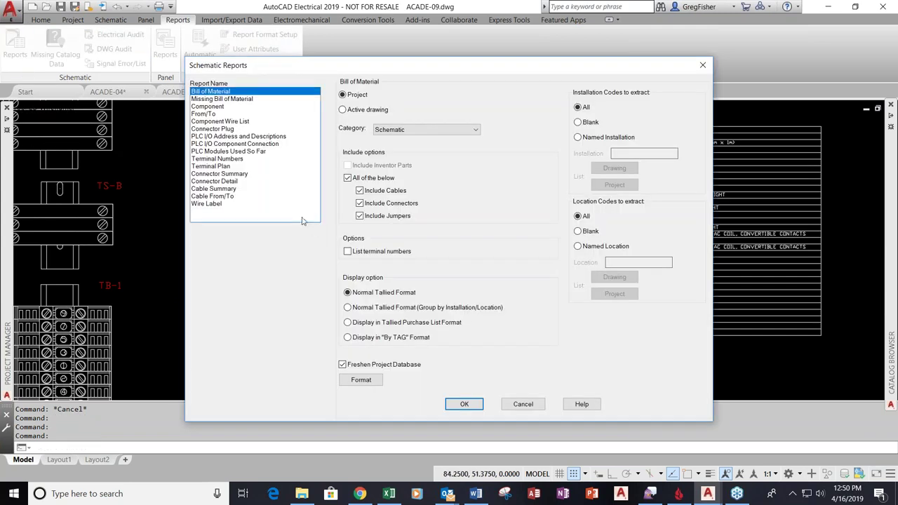
{"action": "left_click", "coordinate": [210, 114]}
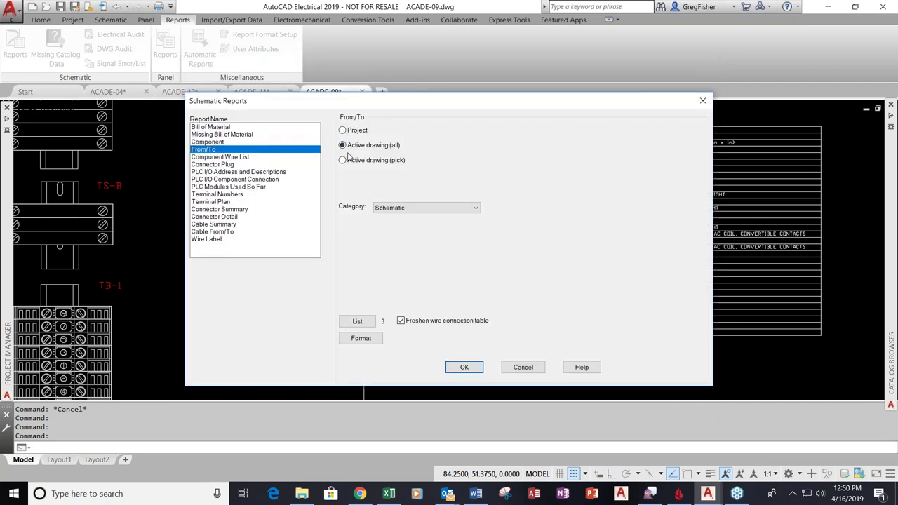
{"action": "left_click", "coordinate": [343, 131]}
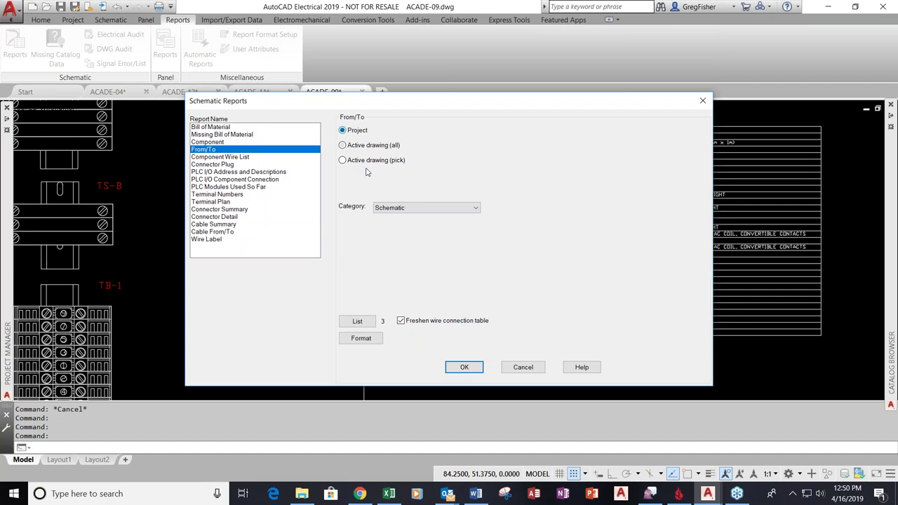
{"action": "left_click", "coordinate": [466, 366]}
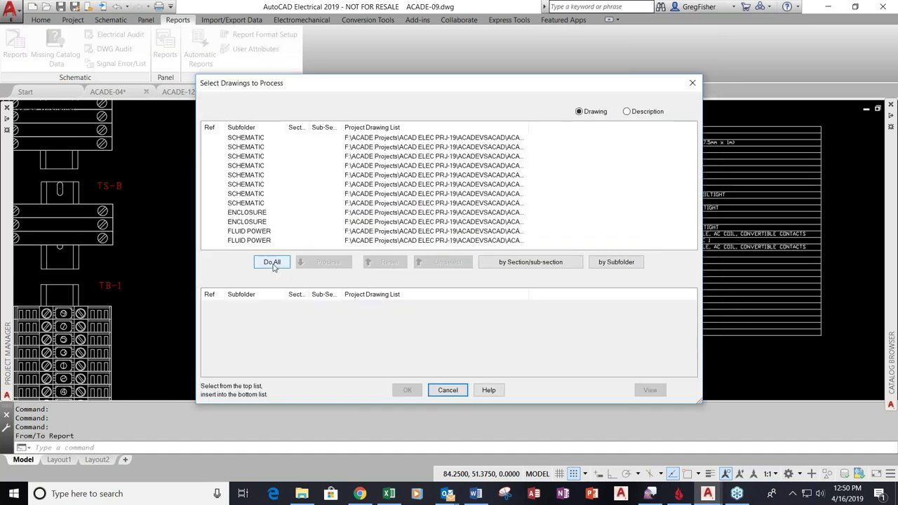
{"action": "left_click", "coordinate": [270, 262]}
{"action": "left_click", "coordinate": [405, 390]}
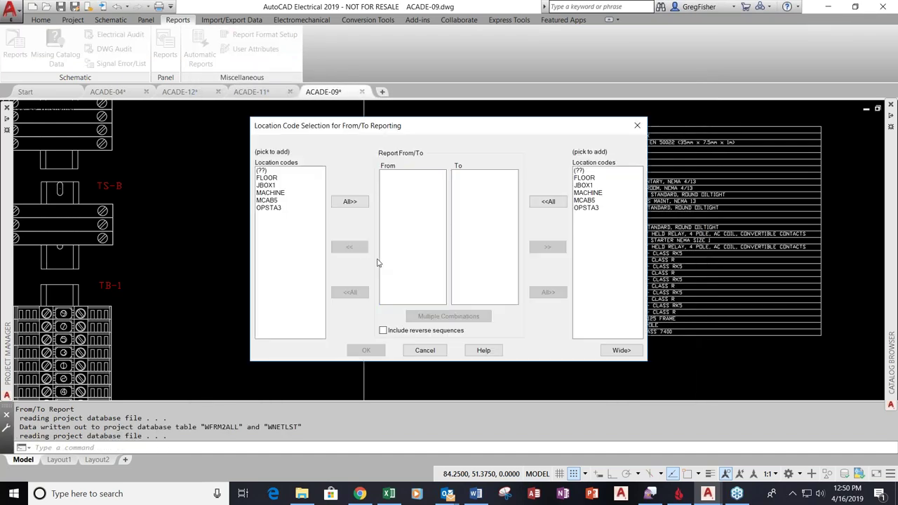
Generate the From/To report from location MACHINE to location MCAB5, review its wire connections, and close it
{"action": "left_click", "coordinate": [276, 193]}
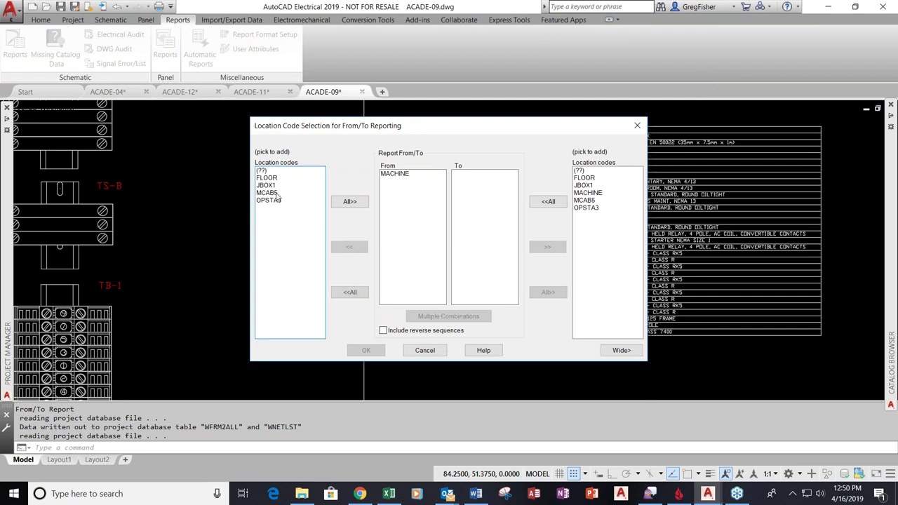
{"action": "left_click", "coordinate": [584, 201]}
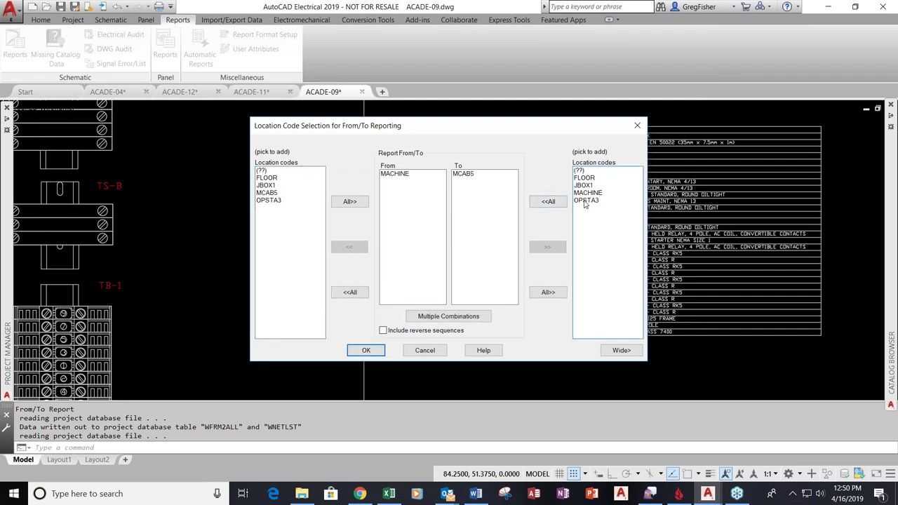
{"action": "left_click", "coordinate": [364, 353]}
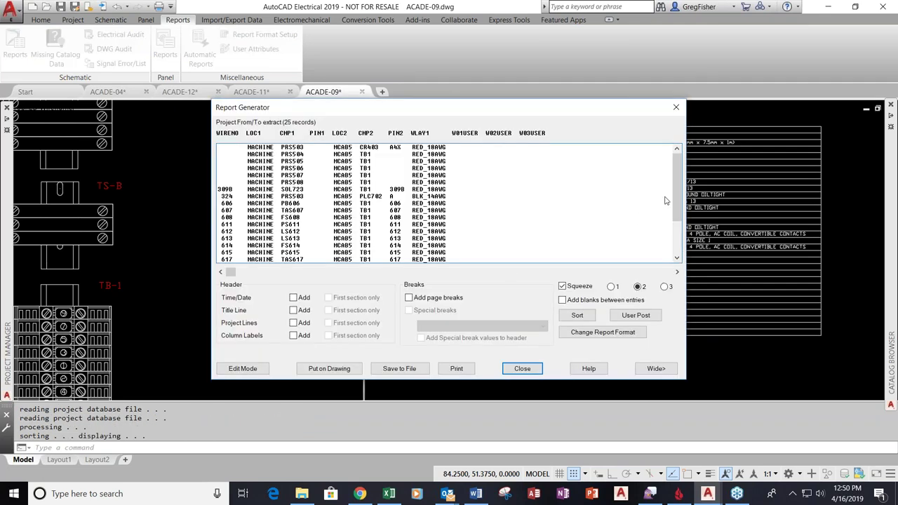
{"action": "left_click_drag", "start_coordinate": [675, 202], "coordinate": [674, 233]}
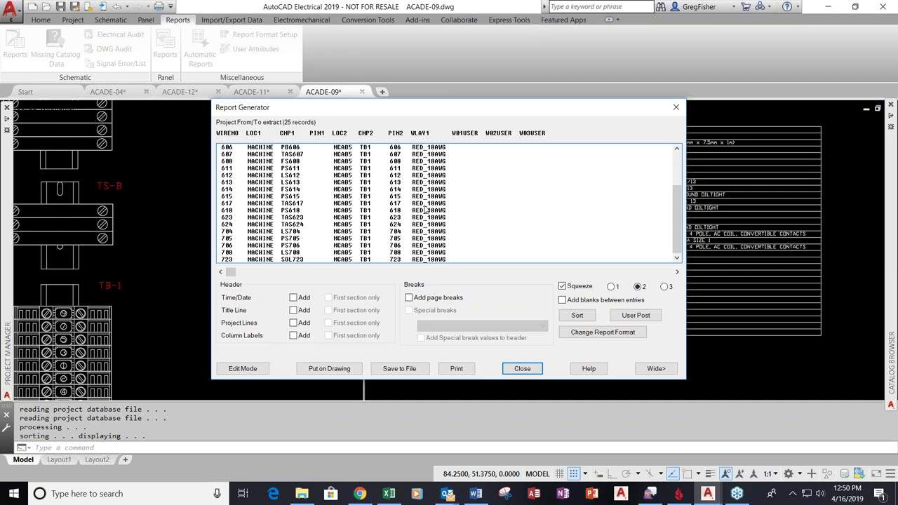
{"action": "left_click", "coordinate": [522, 369]}
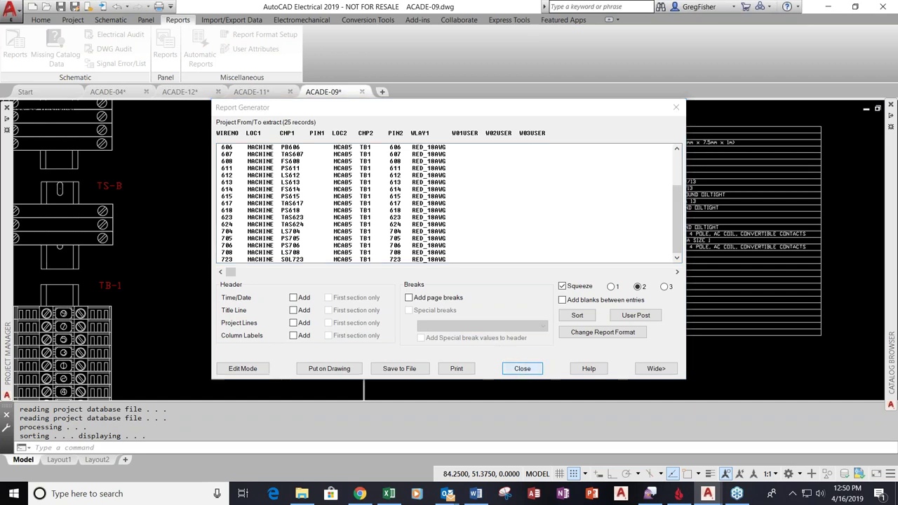
Generate the From/To report again with all location codes on both the From and To sides
{"action": "left_click", "coordinate": [349, 201]}
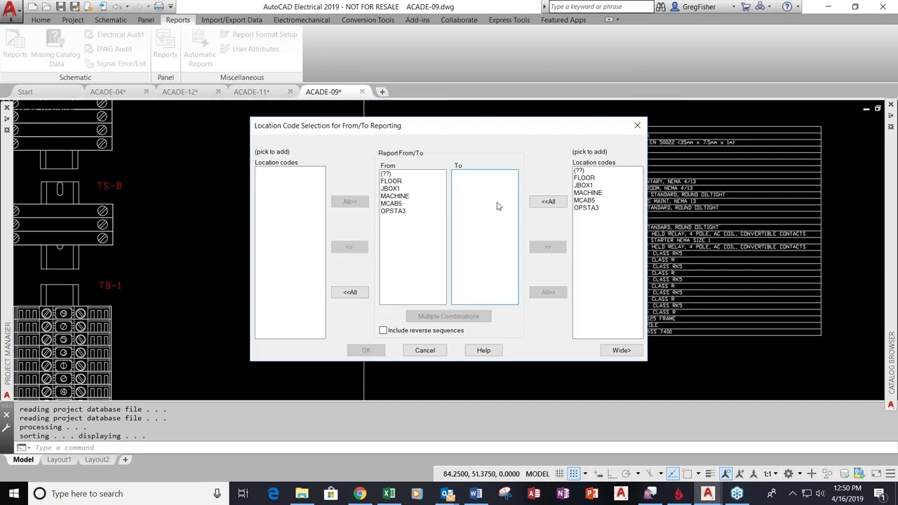
{"action": "left_click", "coordinate": [548, 202]}
{"action": "left_click", "coordinate": [366, 351]}
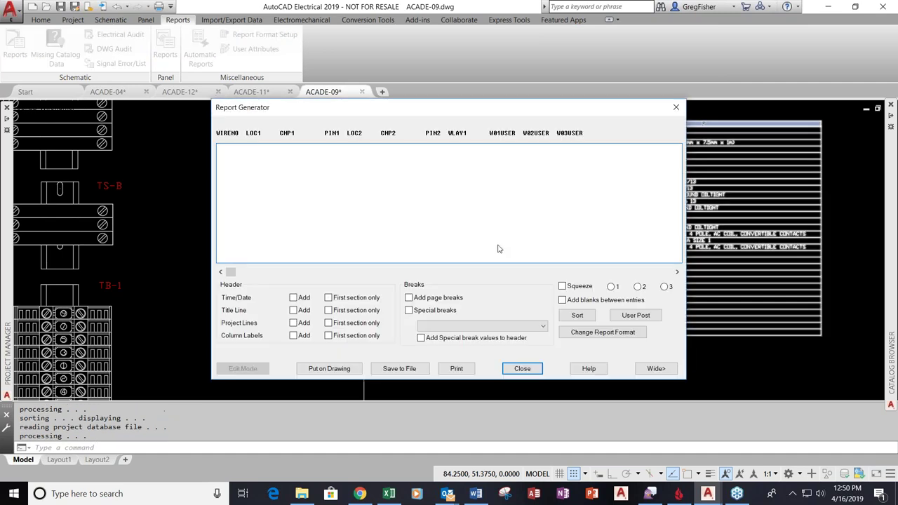
Save the From/To report as the Excel spreadsheet WIREFRM2.XLS, replacing the existing file, without running a script
{"action": "left_click_drag", "start_coordinate": [677, 160], "coordinate": [677, 199]}
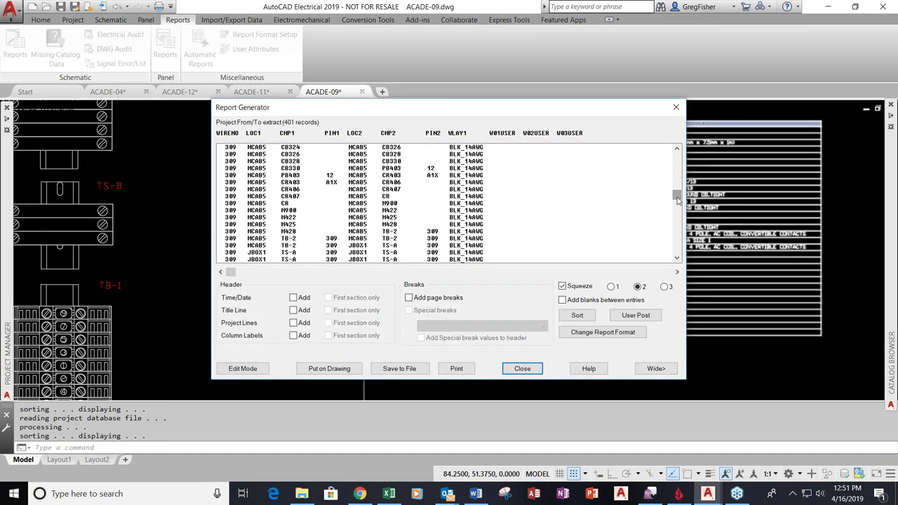
{"action": "left_click", "coordinate": [390, 370]}
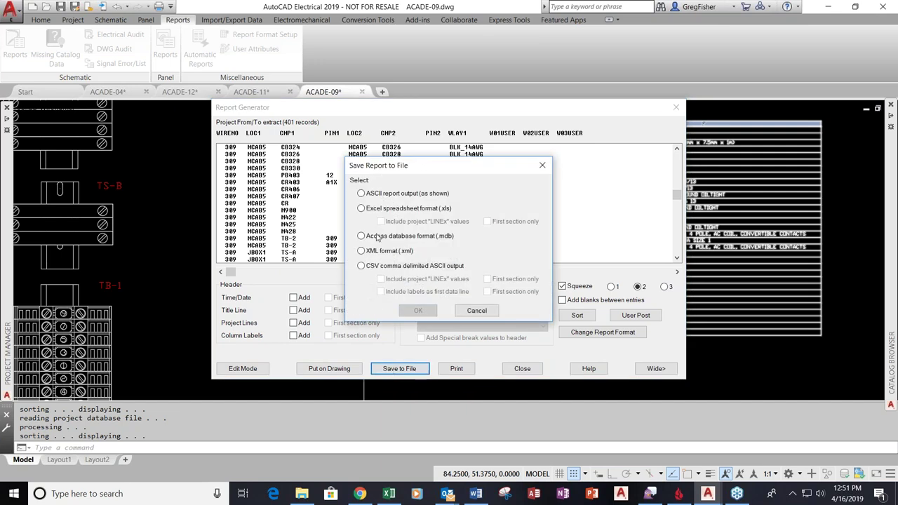
{"action": "left_click", "coordinate": [360, 208]}
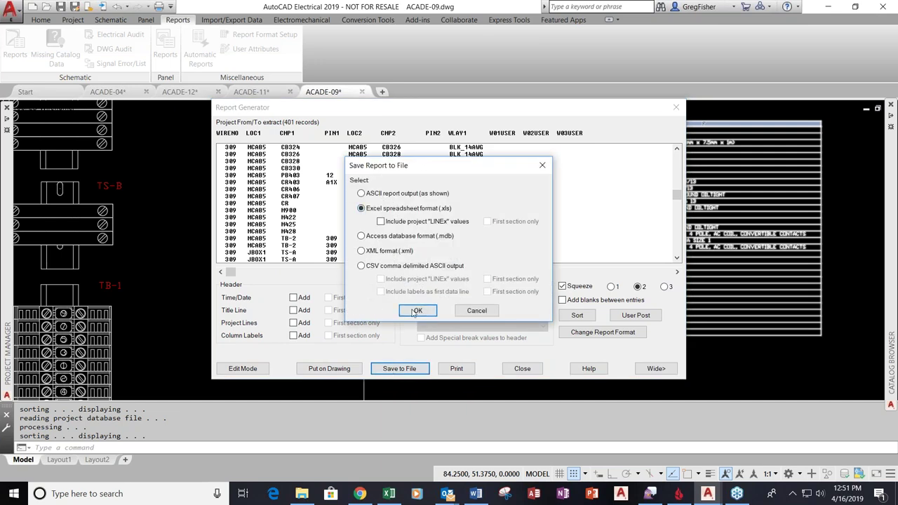
{"action": "left_click", "coordinate": [415, 310]}
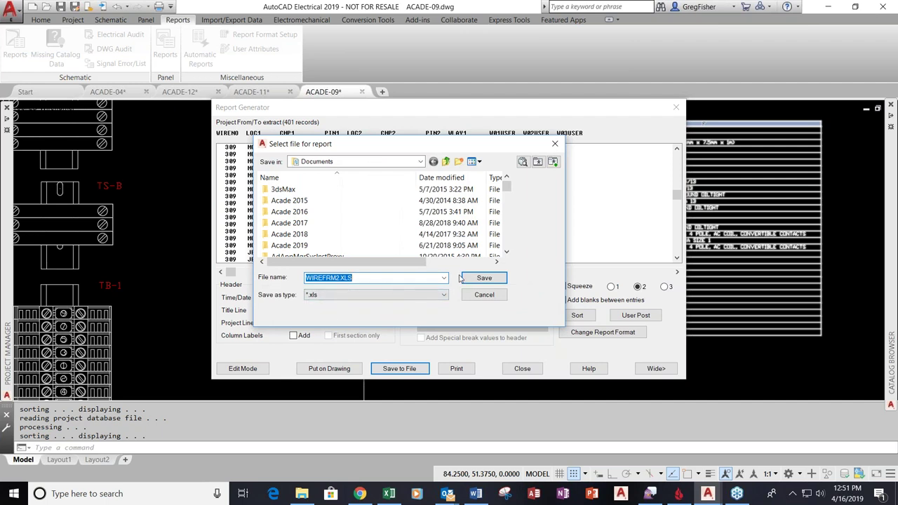
{"action": "left_click", "coordinate": [484, 277]}
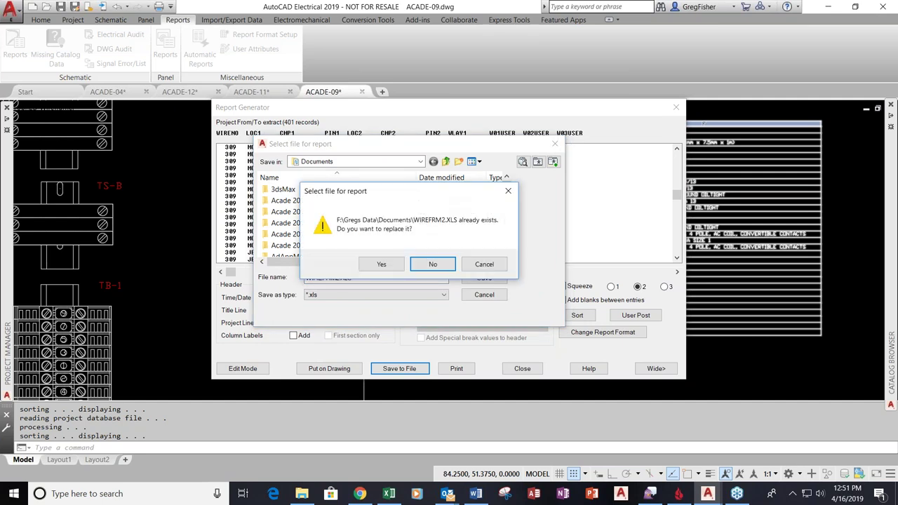
{"action": "left_click", "coordinate": [393, 264]}
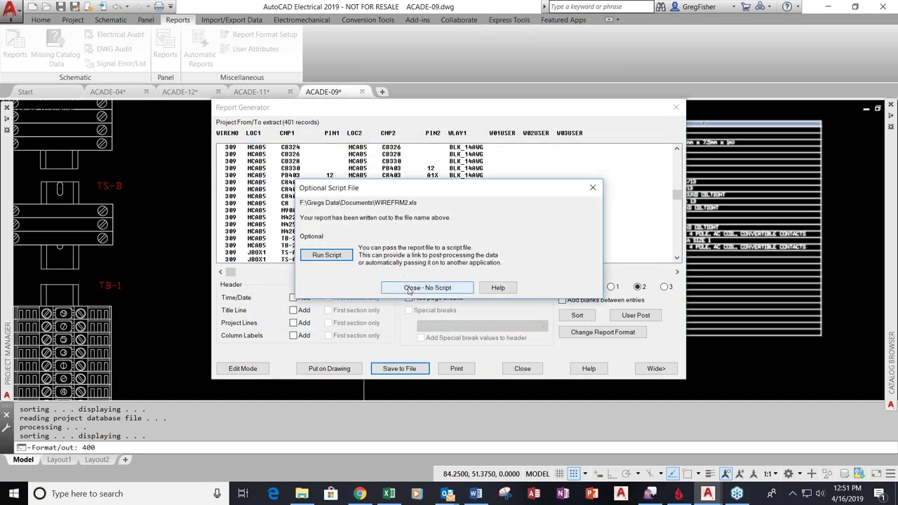
{"action": "left_click", "coordinate": [409, 288]}
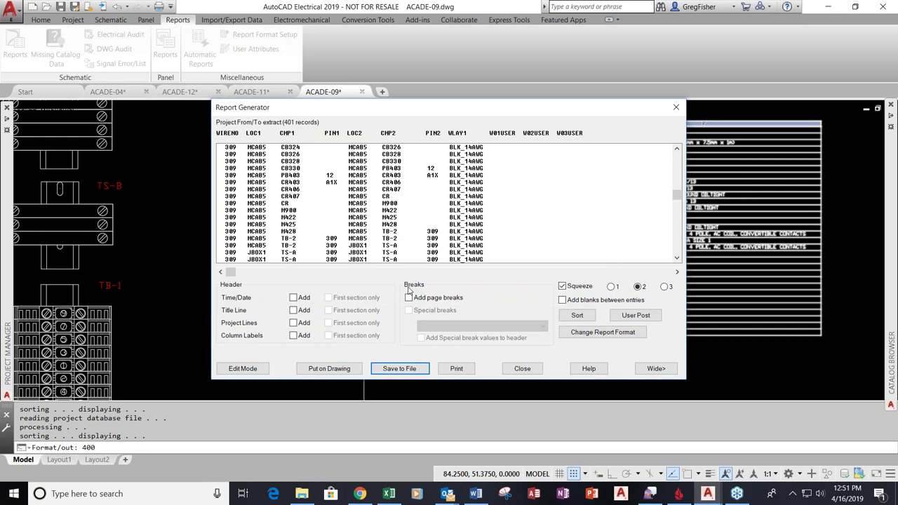
Review the file formats available for saving the From/To report, and leave the report without another export
{"action": "left_click", "coordinate": [393, 371]}
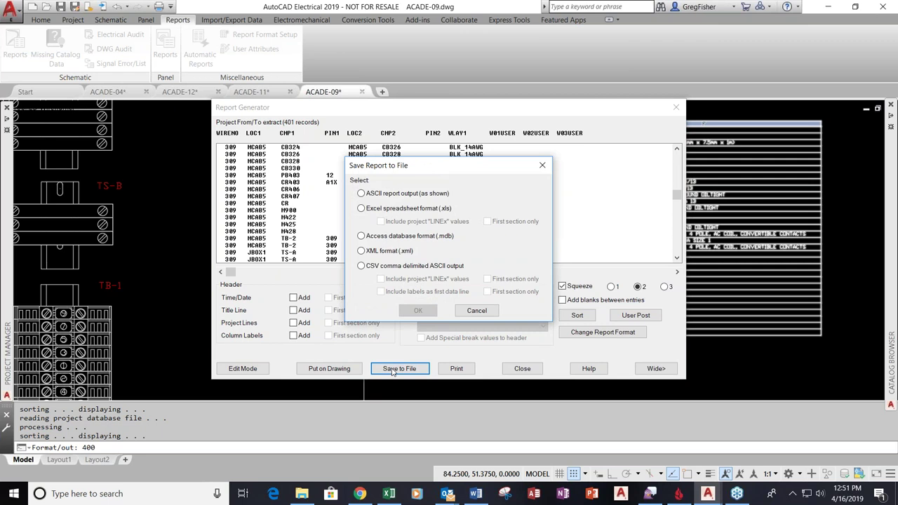
{"action": "left_click", "coordinate": [477, 310]}
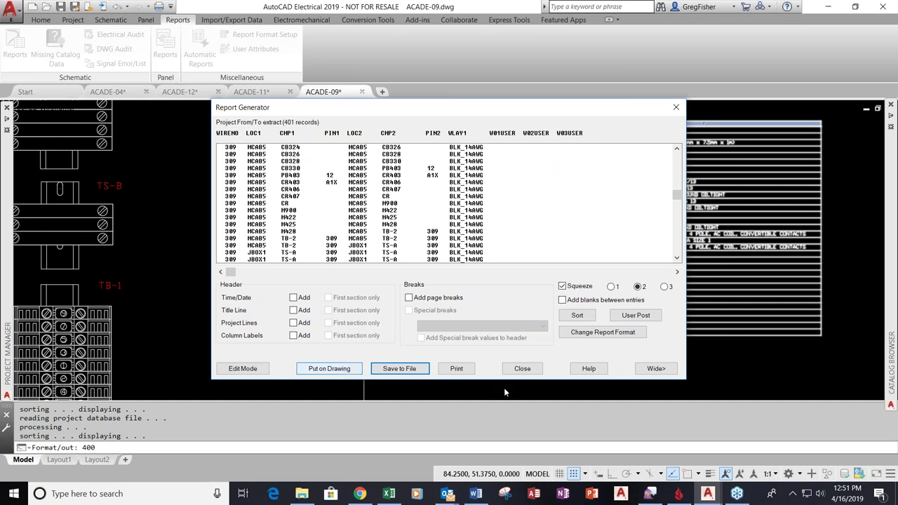
{"action": "left_click", "coordinate": [521, 370]}
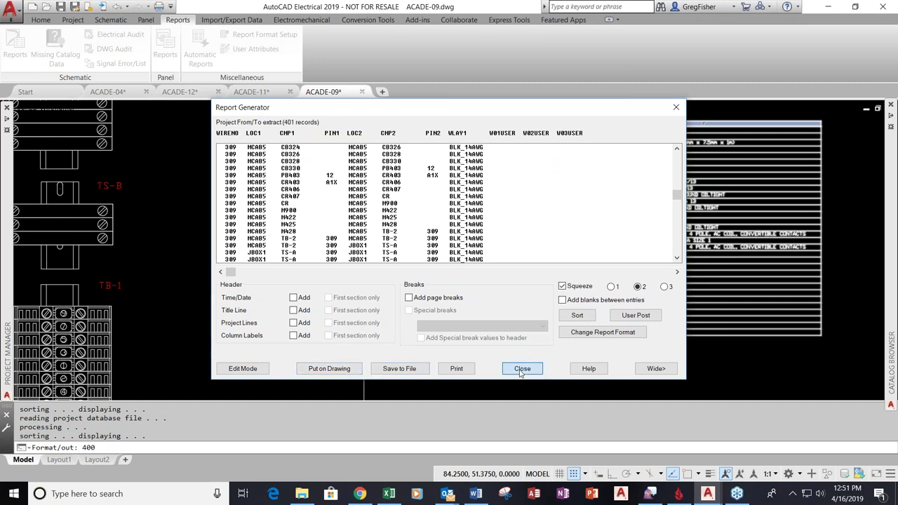
{"action": "left_click", "coordinate": [425, 350]}
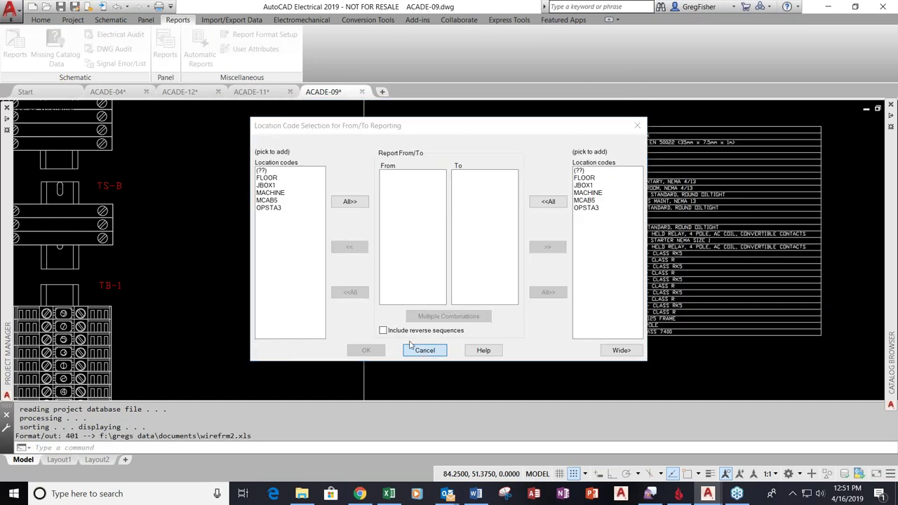
Generate a PLC I/O Address and Descriptions report for the whole project, processing all of its drawings
{"action": "left_click", "coordinate": [20, 55]}
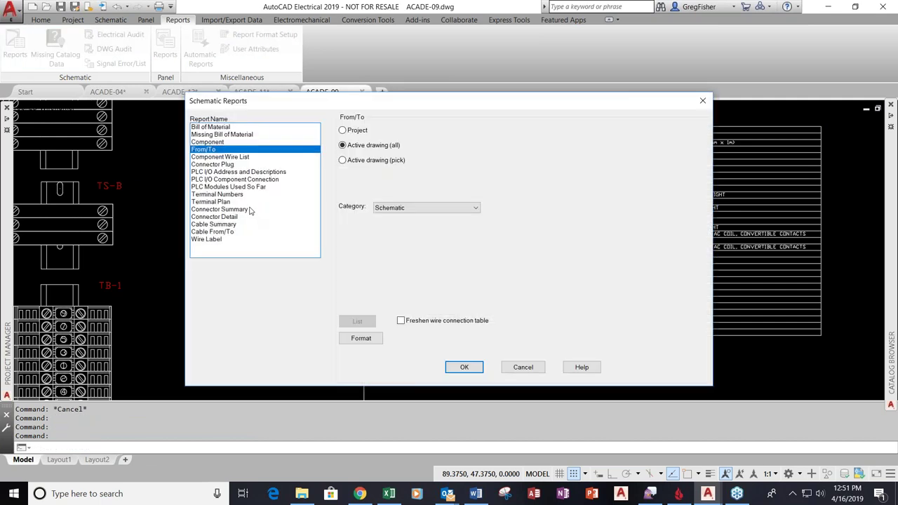
{"action": "left_click", "coordinate": [235, 172]}
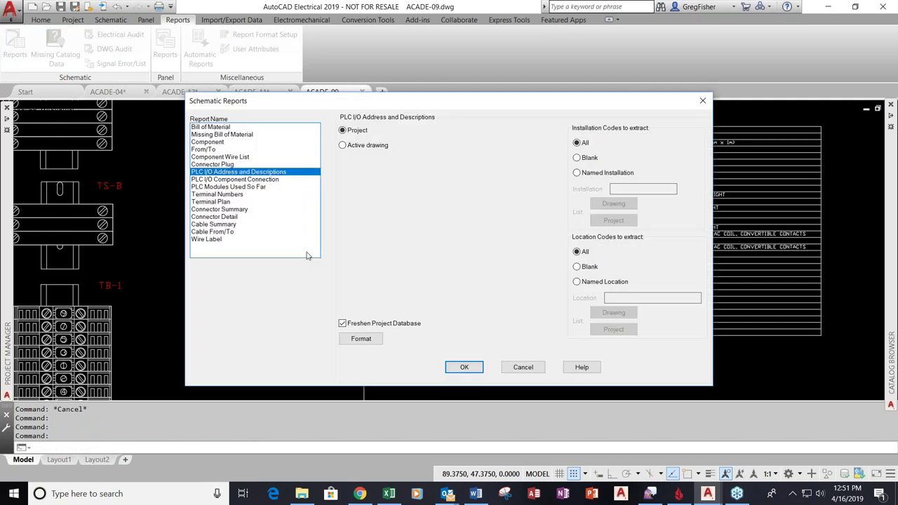
{"action": "left_click", "coordinate": [464, 367]}
{"action": "left_click", "coordinate": [270, 263]}
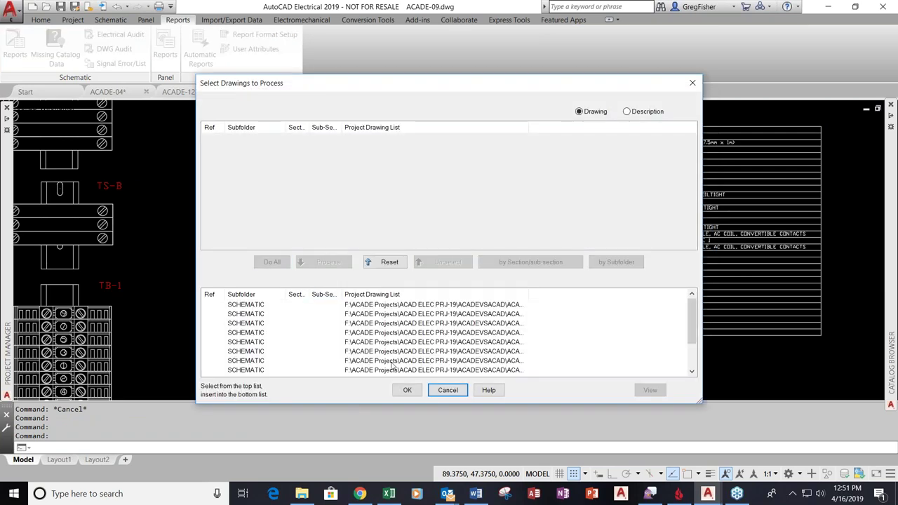
{"action": "left_click", "coordinate": [407, 390]}
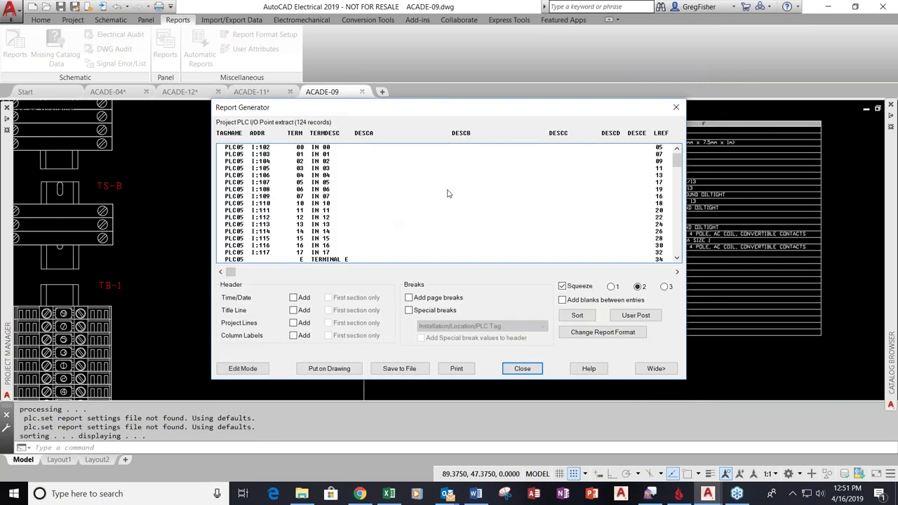
Examine the report's PLC addresses and descriptions and its save formats, and close it without exporting
{"action": "scroll", "coordinate": [449, 195], "scroll_direction": "down", "scroll_amount": 10}
{"action": "scroll", "coordinate": [452, 195], "scroll_direction": "down", "scroll_amount": 20}
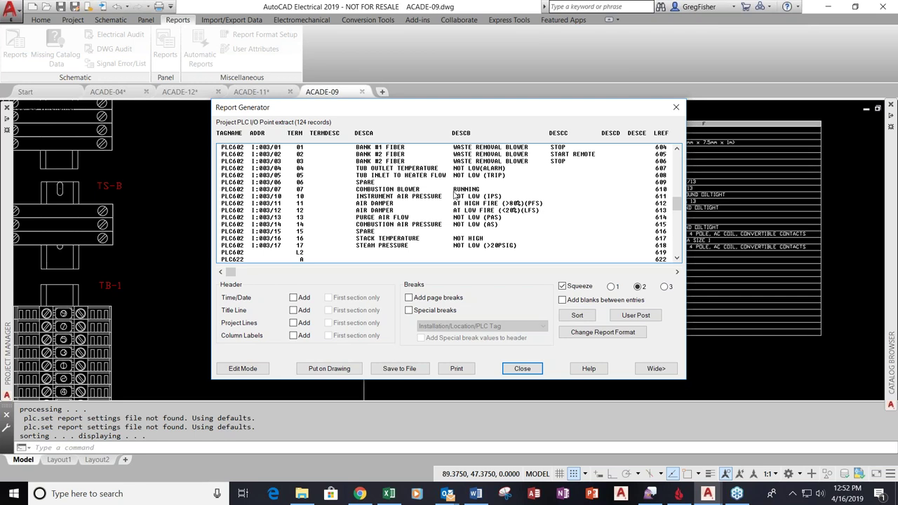
{"action": "left_click", "coordinate": [413, 371]}
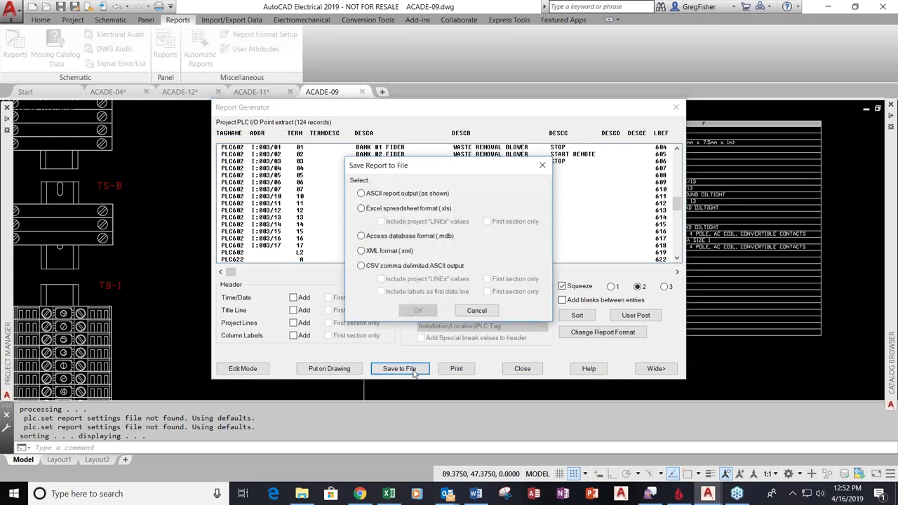
{"action": "left_click", "coordinate": [477, 311]}
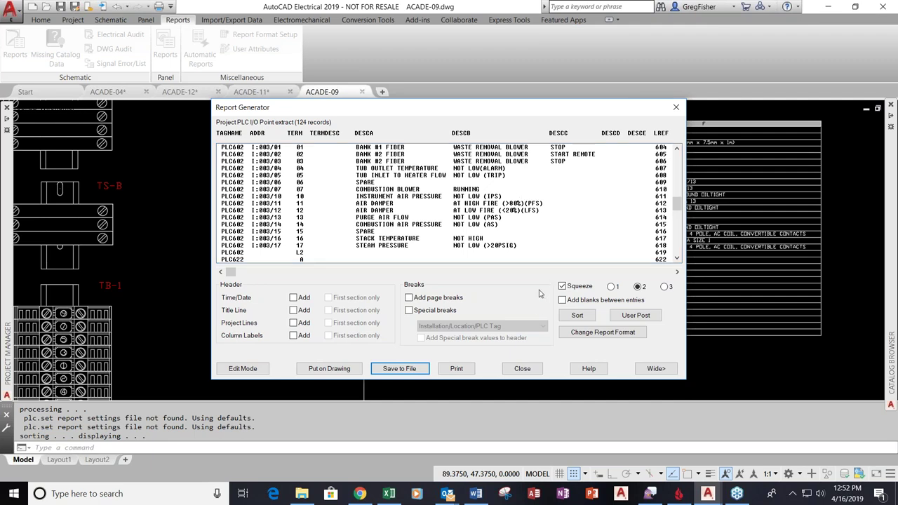
{"action": "left_click", "coordinate": [525, 370]}
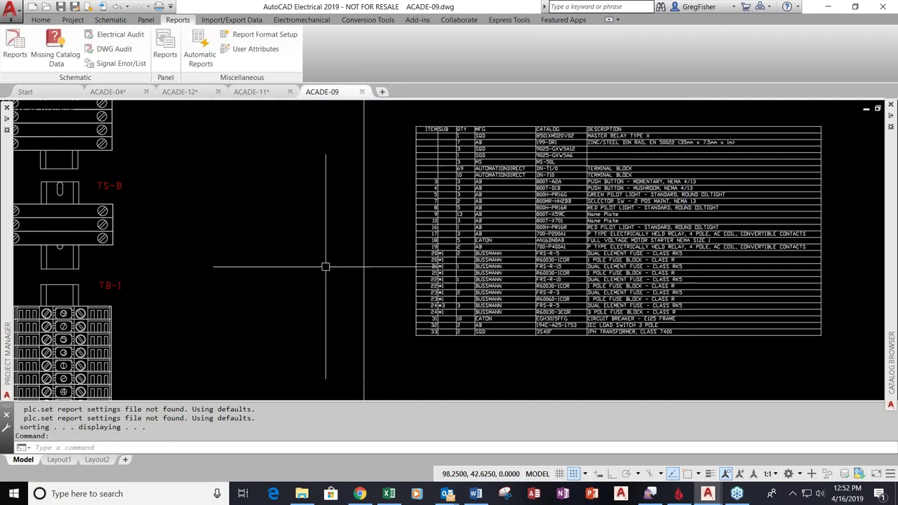
Start a schematic Cable From/To report for the whole project and process all of its drawings
{"action": "left_click", "coordinate": [13, 60]}
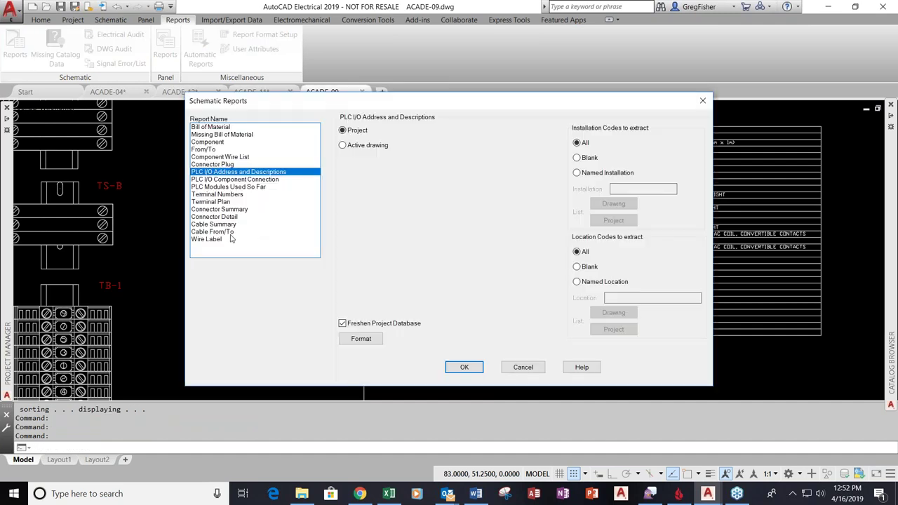
{"action": "left_click", "coordinate": [232, 233]}
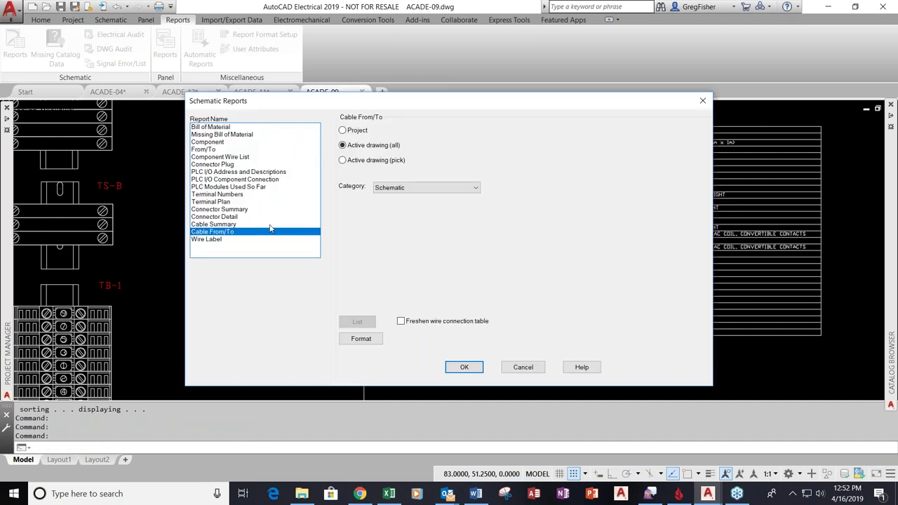
{"action": "left_click", "coordinate": [343, 131]}
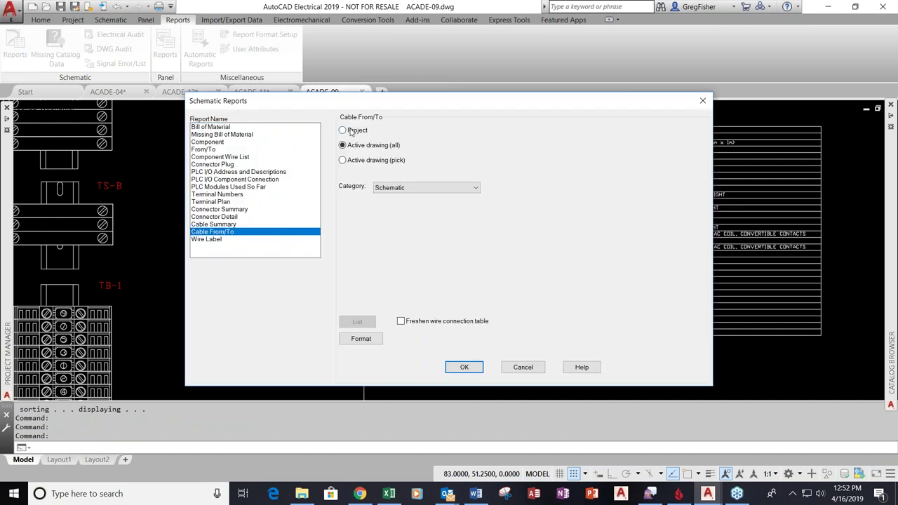
{"action": "left_click", "coordinate": [464, 367]}
{"action": "left_click", "coordinate": [272, 262]}
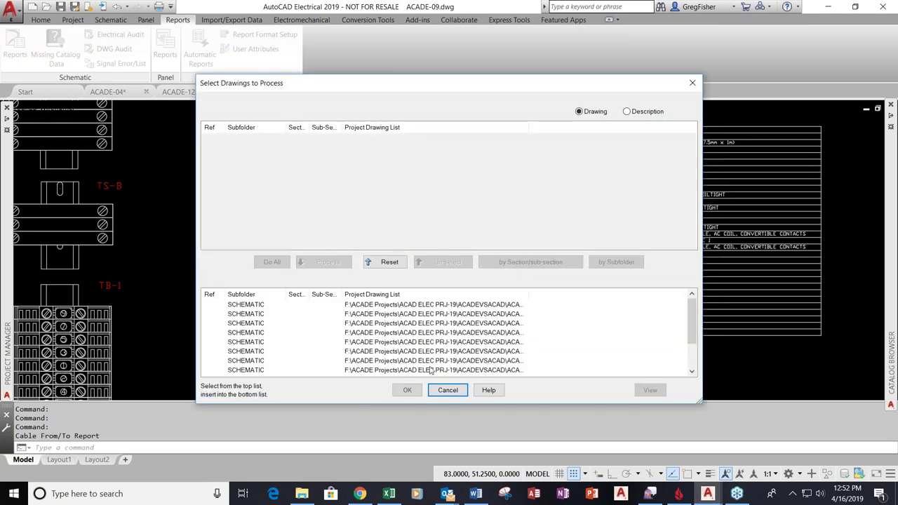
{"action": "left_click", "coordinate": [407, 390]}
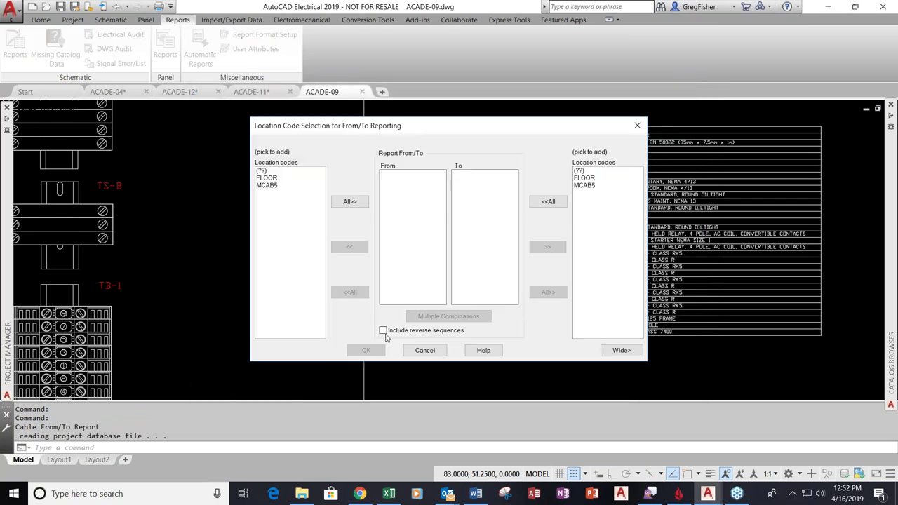
Generate the Cable From/To report with all location codes on both the From and To sides, and close it after review
{"action": "left_click", "coordinate": [349, 201]}
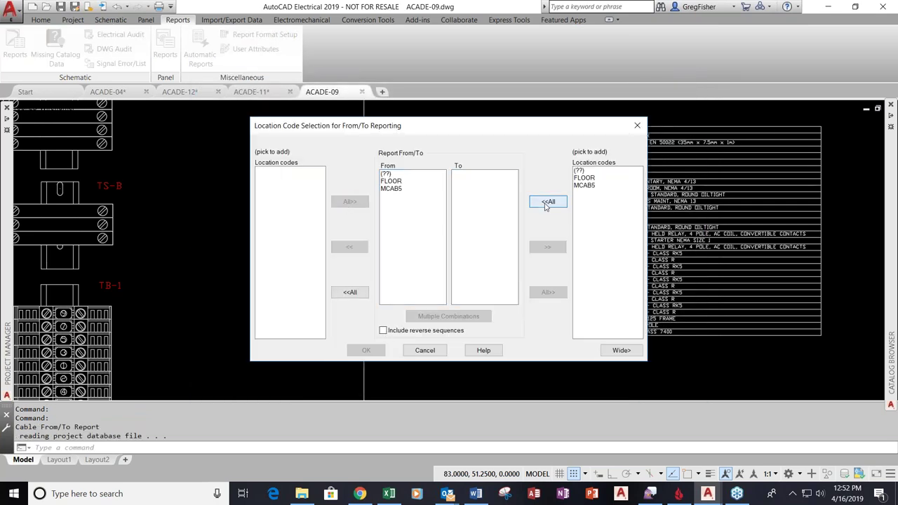
{"action": "left_click", "coordinate": [548, 202]}
{"action": "left_click", "coordinate": [365, 350]}
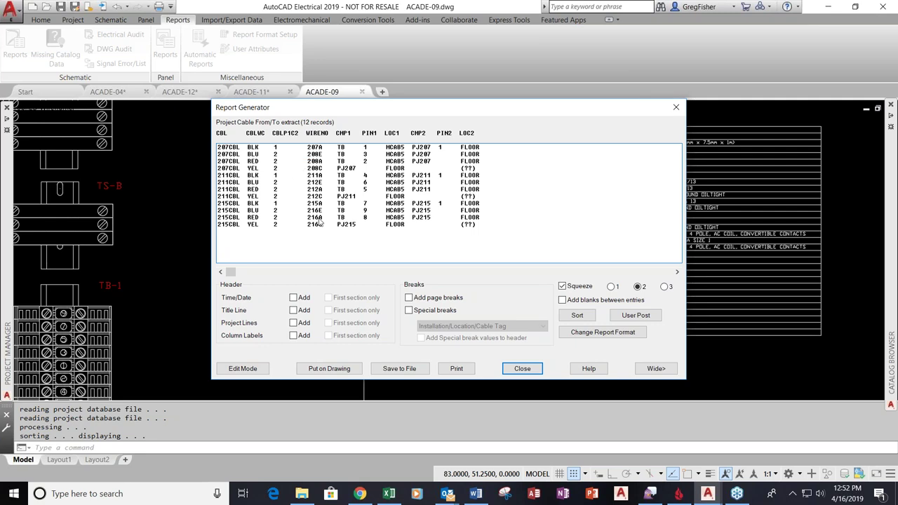
{"action": "left_click", "coordinate": [520, 369]}
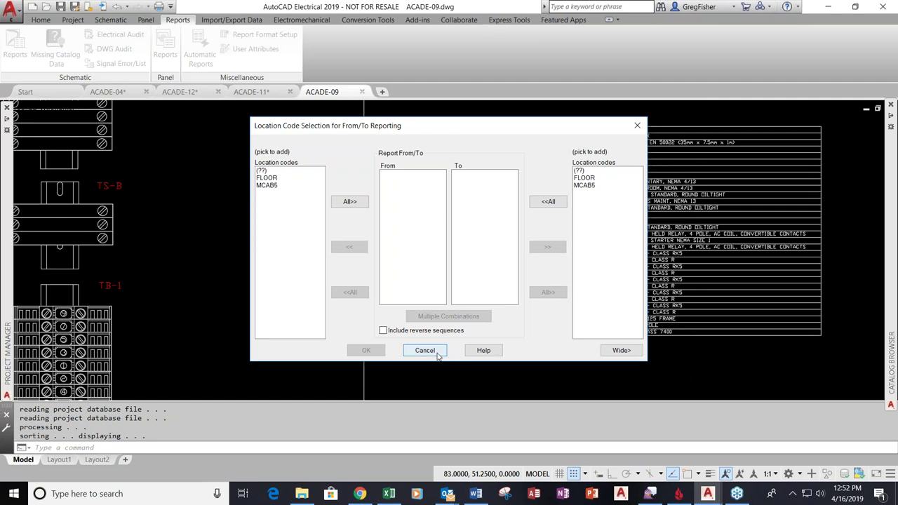
{"action": "left_click", "coordinate": [426, 350]}
Generate a Wire Label report for the whole project with all installation and location codes, processing all drawings
{"action": "left_click", "coordinate": [16, 43]}
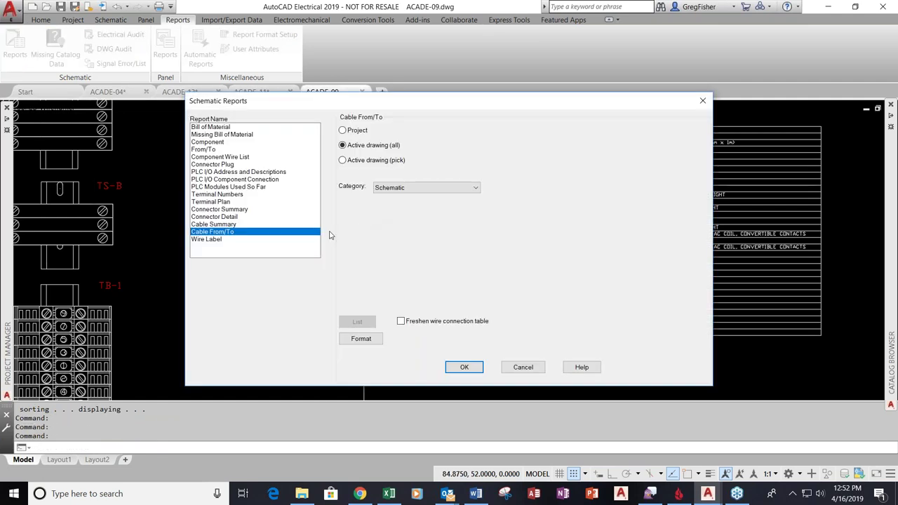
{"action": "left_click", "coordinate": [210, 240]}
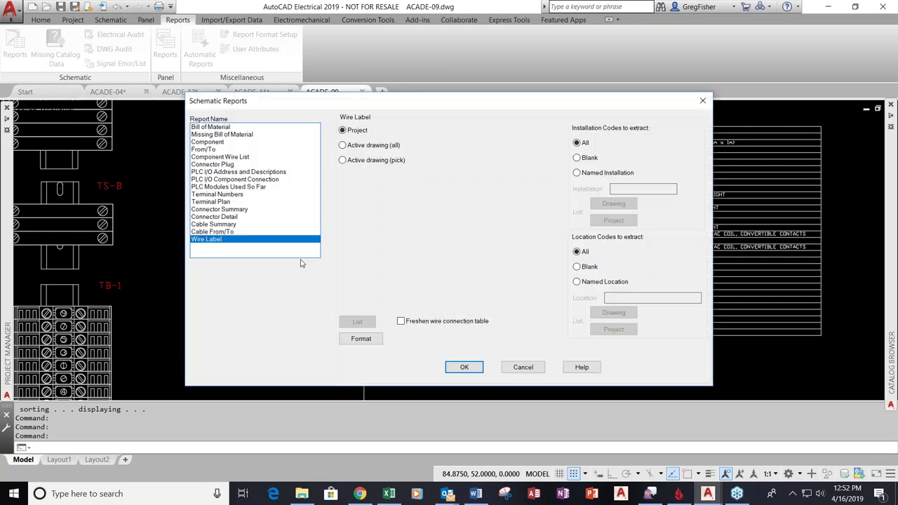
{"action": "left_click", "coordinate": [460, 368]}
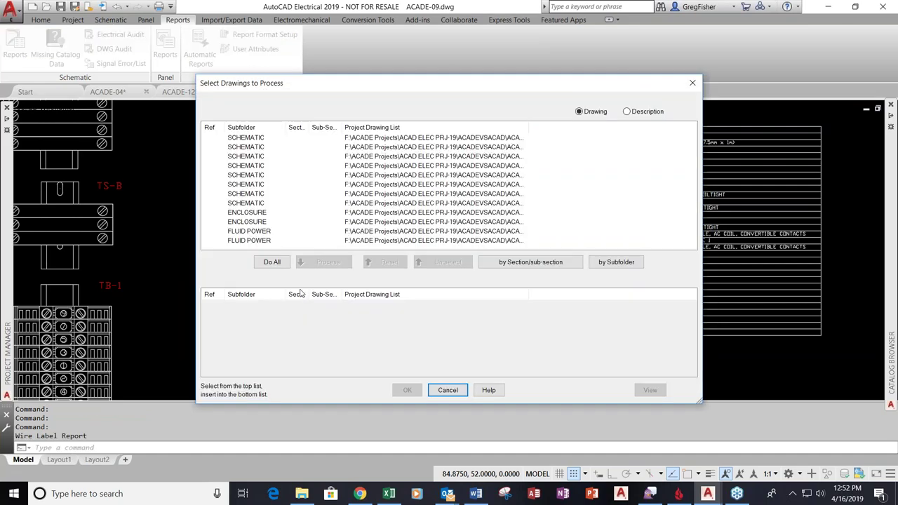
{"action": "left_click", "coordinate": [271, 262]}
{"action": "left_click", "coordinate": [400, 390]}
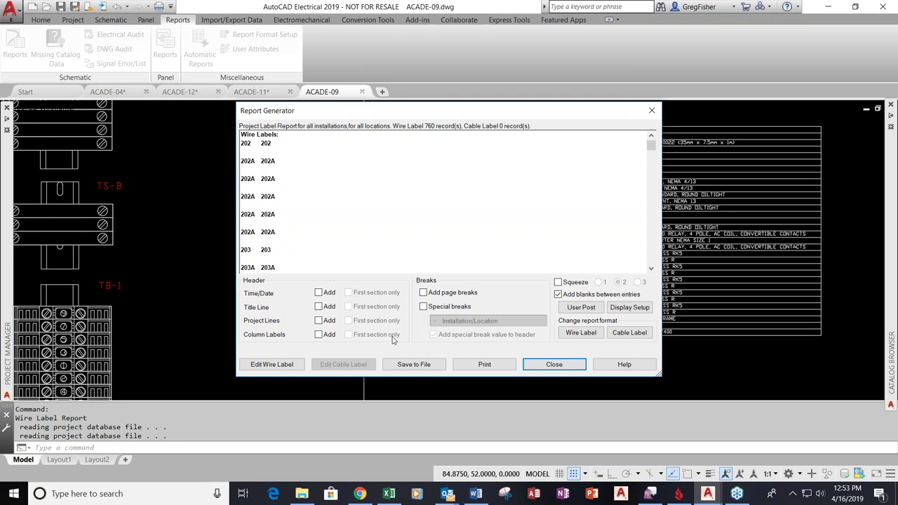
Check the file formats for saving the Wire Label report and close it without exporting
{"action": "left_click", "coordinate": [405, 365]}
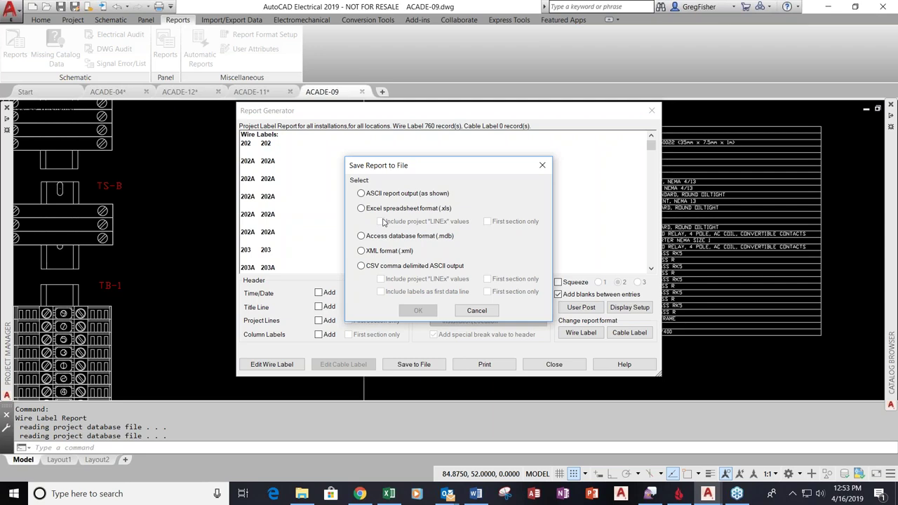
{"action": "left_click", "coordinate": [473, 313]}
{"action": "left_click", "coordinate": [529, 369]}
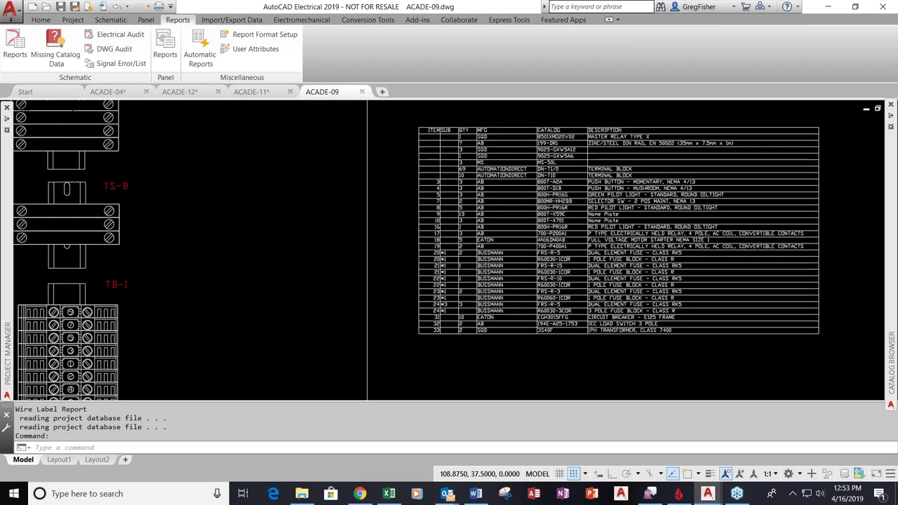
Examine the full enclosure drawing and its title block below the terminal strips
{"action": "middle_click", "coordinate": [631, 383]}
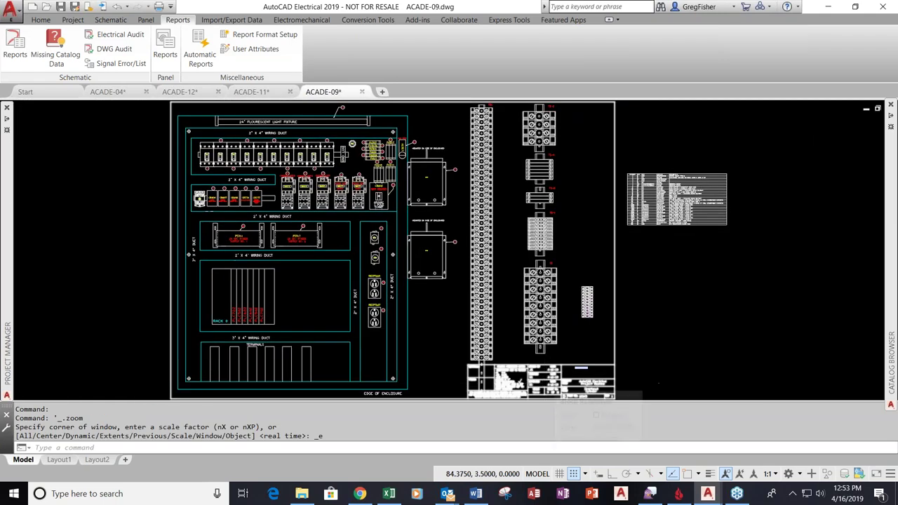
{"action": "scroll", "coordinate": [523, 386], "scroll_direction": "up", "scroll_amount": 5}
{"action": "middle_click_drag", "start_coordinate": [540, 369], "coordinate": [480, 256]}
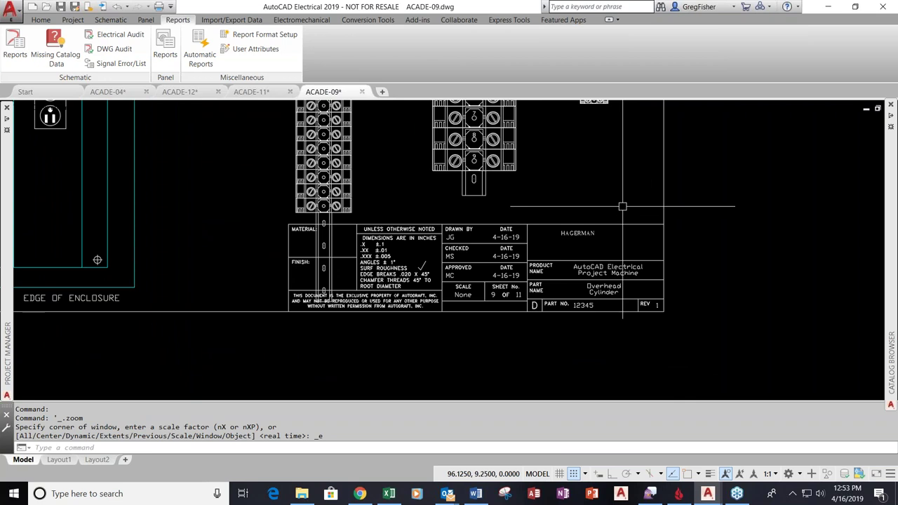
Edit the ACADEVSACAD project descriptions, setting the part number to 56789 and the second product line to STATION
{"action": "scroll", "coordinate": [623, 207], "scroll_direction": "up", "scroll_amount": 3}
{"action": "middle_click_drag", "start_coordinate": [622, 207], "coordinate": [655, 178]}
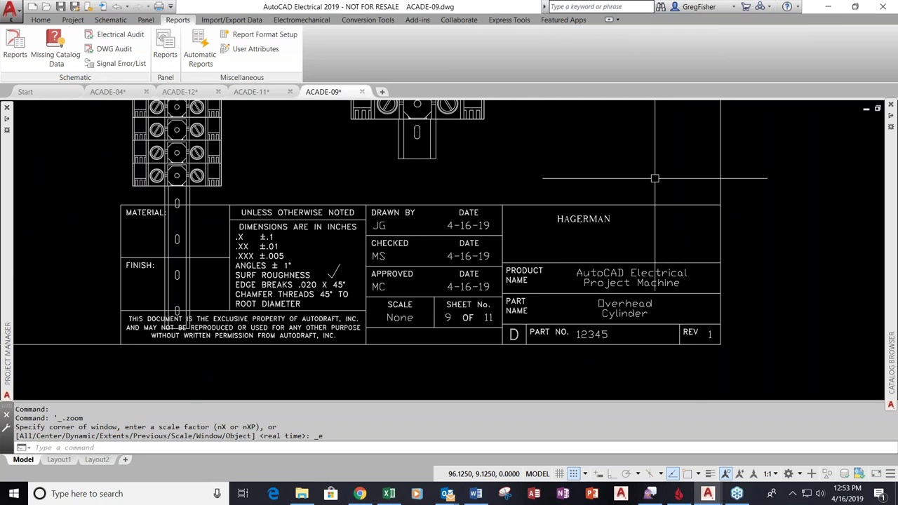
{"action": "left_click", "coordinate": [109, 21]}
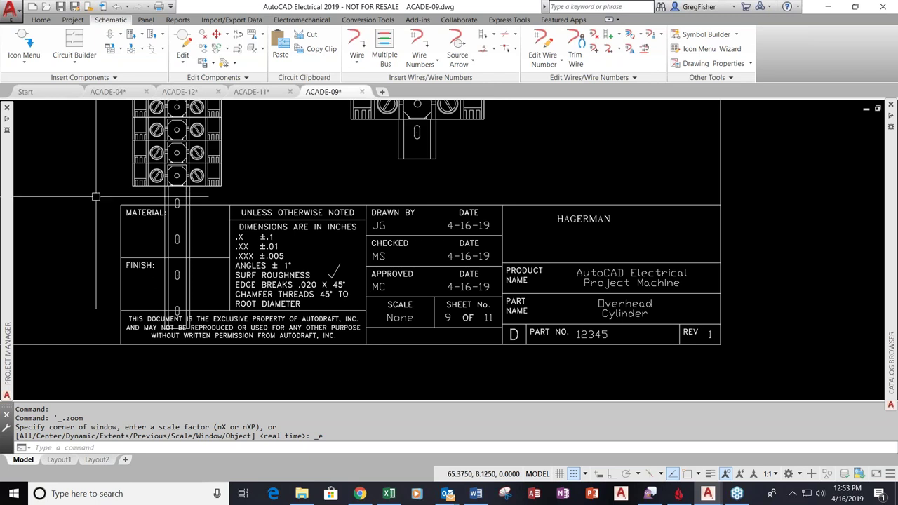
{"action": "mouse_move", "coordinate": [10, 169]}
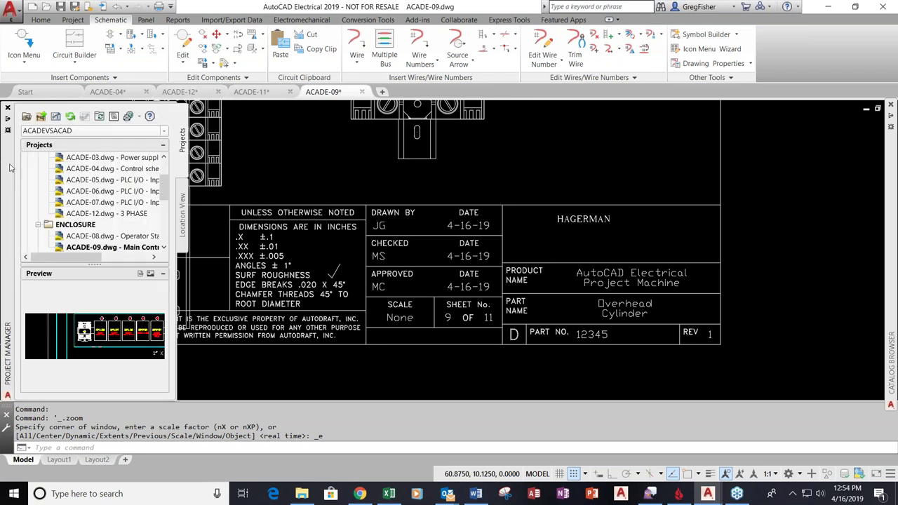
{"action": "scroll", "coordinate": [39, 184], "scroll_direction": "up", "scroll_amount": 3}
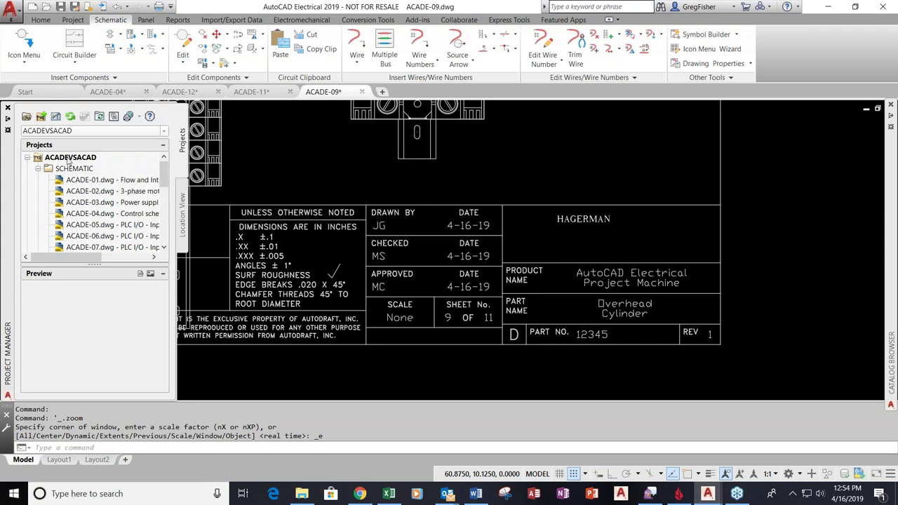
{"action": "right_click", "coordinate": [69, 159]}
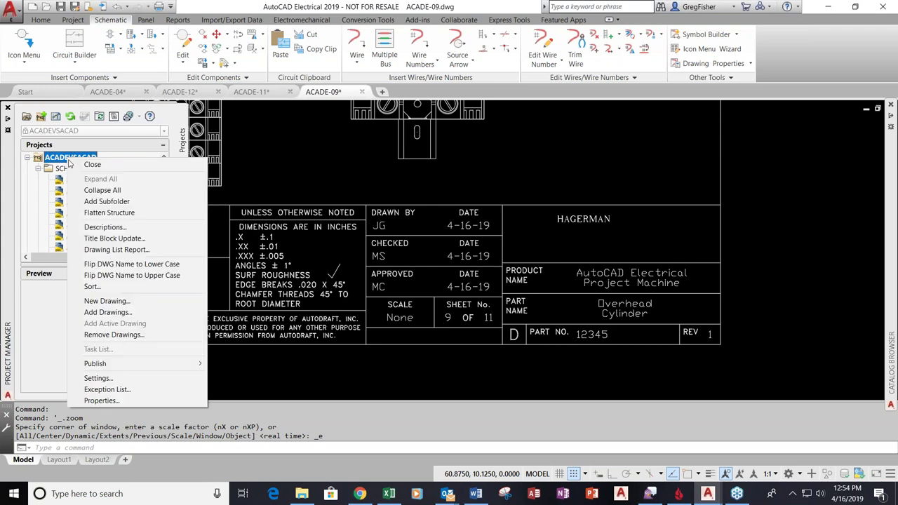
{"action": "left_click", "coordinate": [111, 229]}
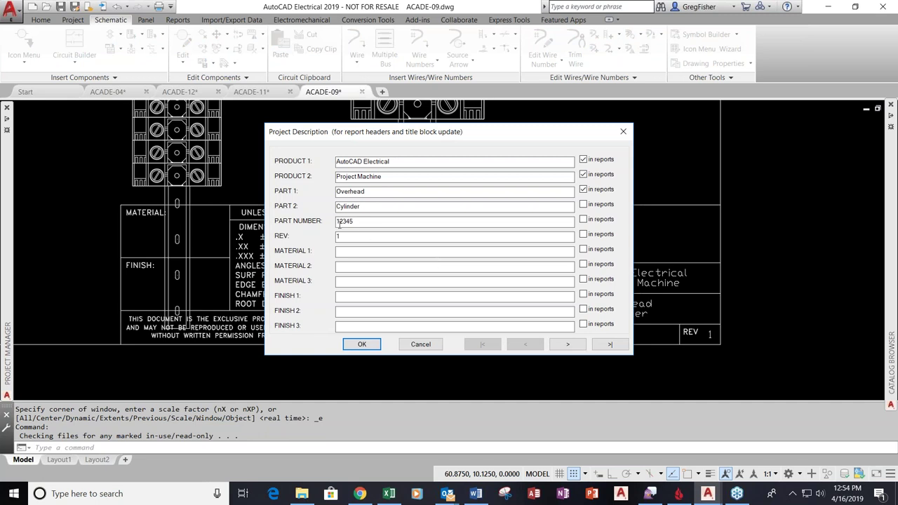
{"action": "left_click_drag", "start_coordinate": [336, 221], "coordinate": [419, 219]}
{"action": "type", "text": "56789"}
{"action": "left_click_drag", "start_coordinate": [337, 176], "coordinate": [410, 177]}
{"action": "type", "text": "STATION"}
{"action": "left_click", "coordinate": [362, 344]}
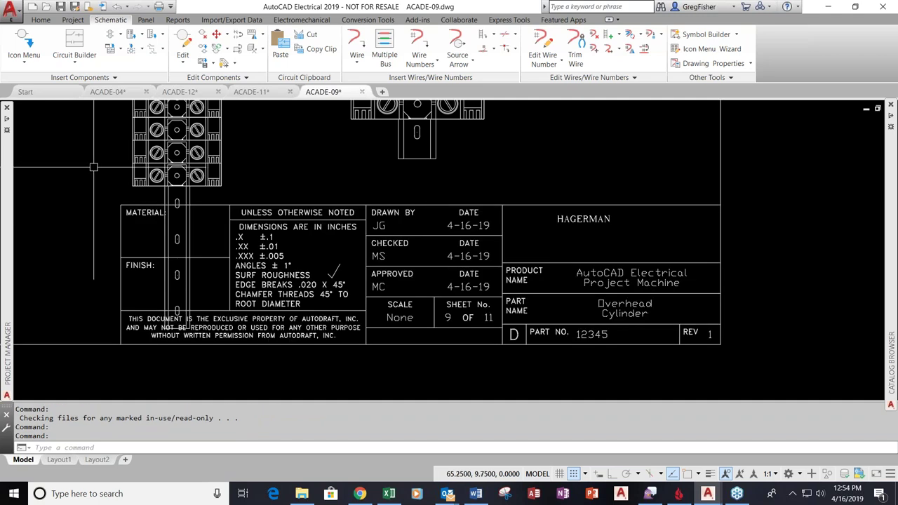
Set up a title block update with all project description lines, the sheet value and a sheet maximum of 12
{"action": "mouse_move", "coordinate": [11, 184]}
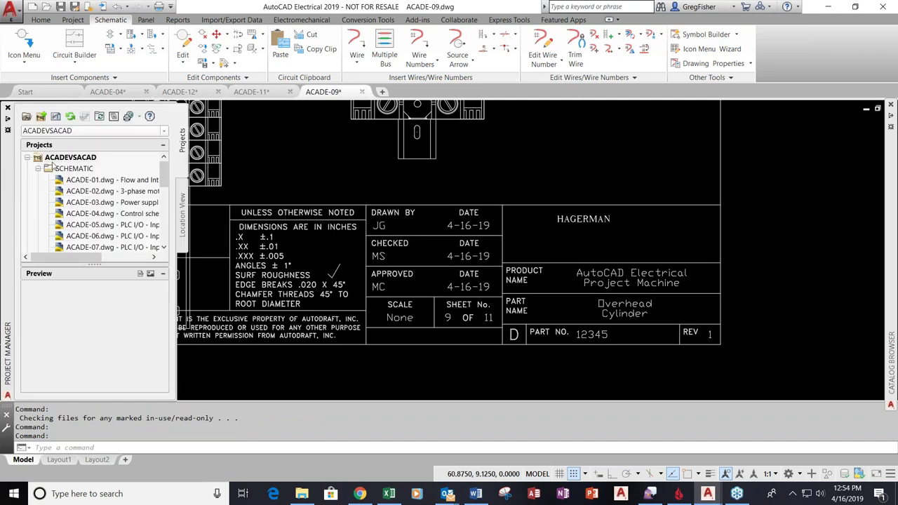
{"action": "right_click", "coordinate": [68, 159]}
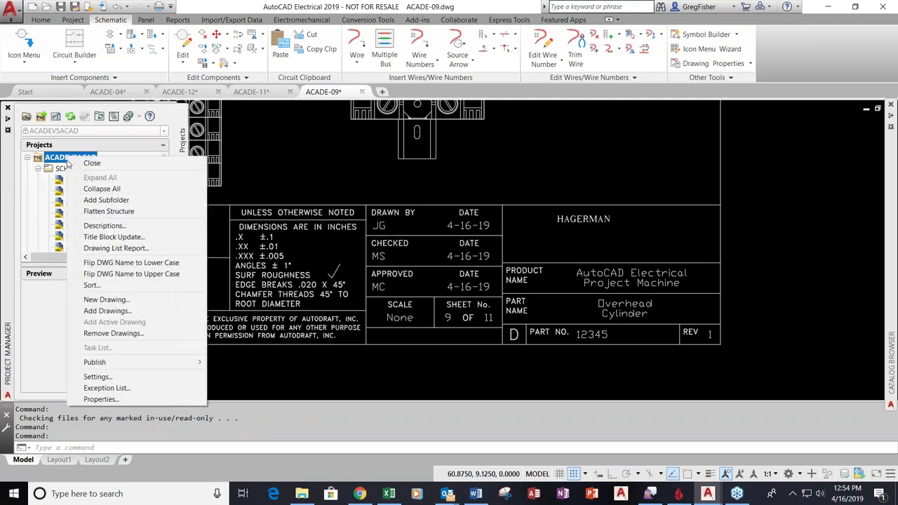
{"action": "left_click", "coordinate": [102, 237]}
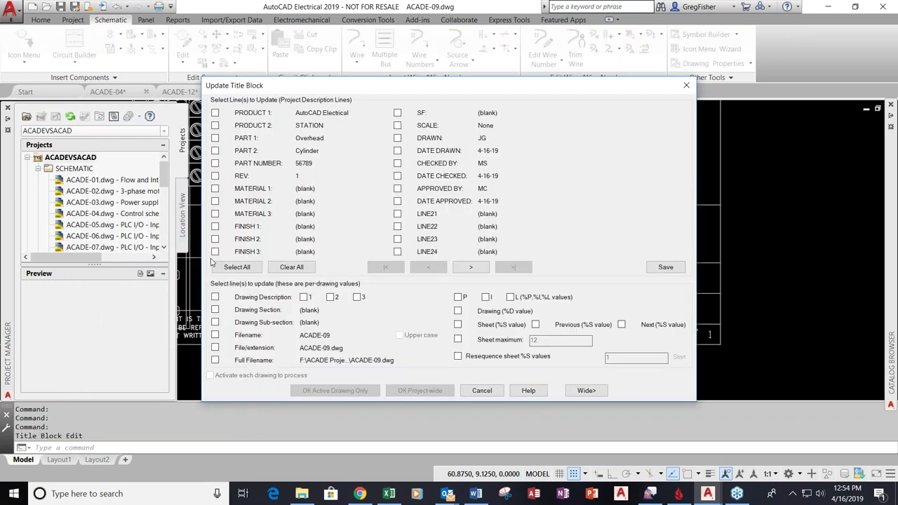
{"action": "left_click", "coordinate": [227, 271]}
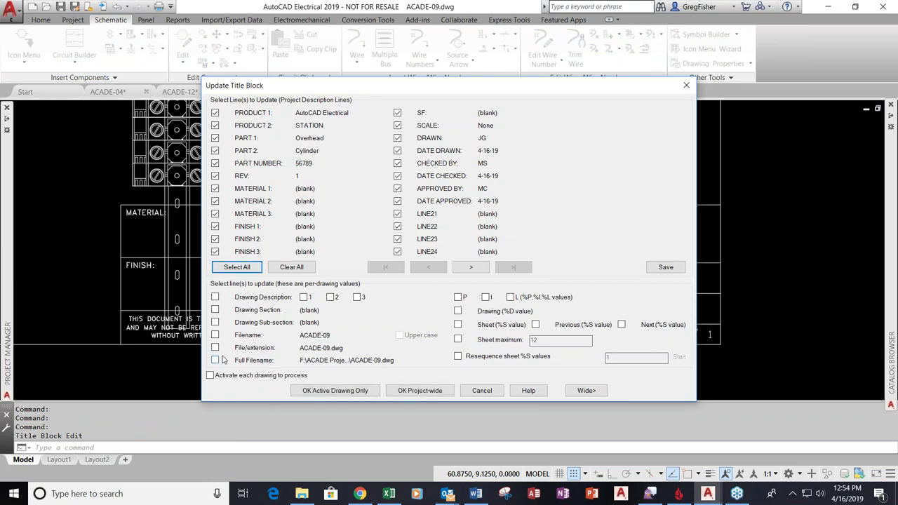
{"action": "left_click", "coordinate": [457, 326]}
{"action": "left_click", "coordinate": [458, 340]}
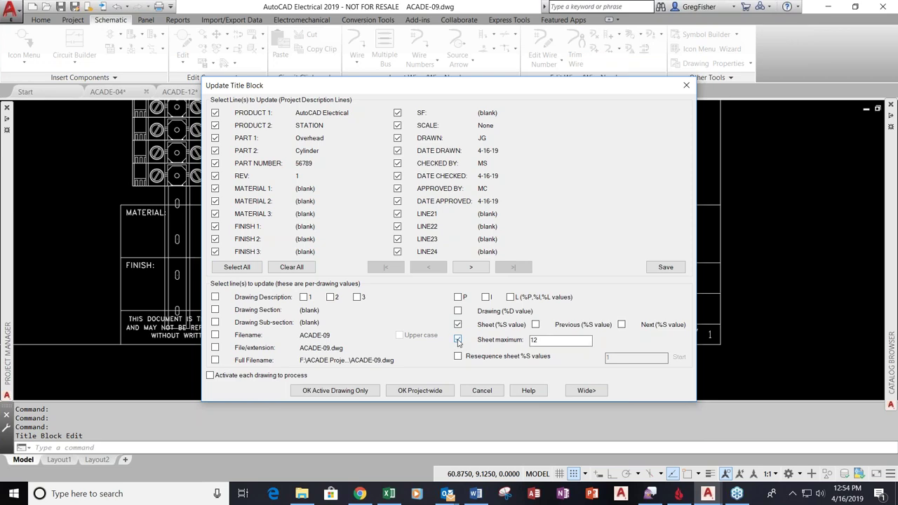
Run the title block update project-wide, processing all drawings in the project
{"action": "left_click", "coordinate": [421, 391]}
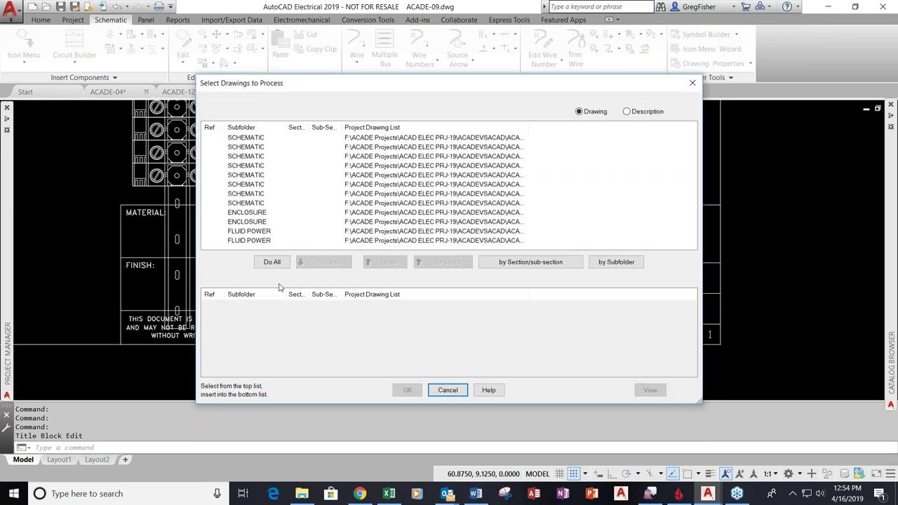
{"action": "left_click", "coordinate": [272, 262]}
{"action": "left_click", "coordinate": [407, 390]}
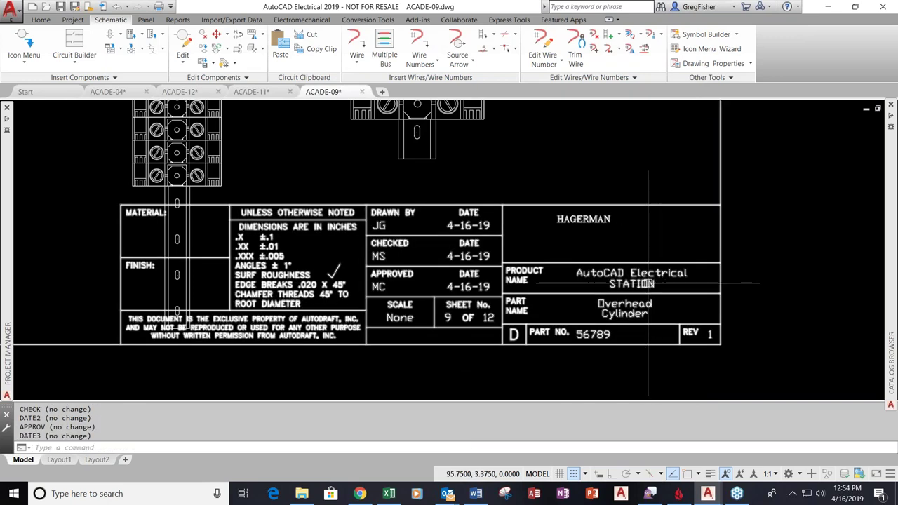
{"action": "key", "text": "Escape"}
{"action": "key", "text": "Escape"}
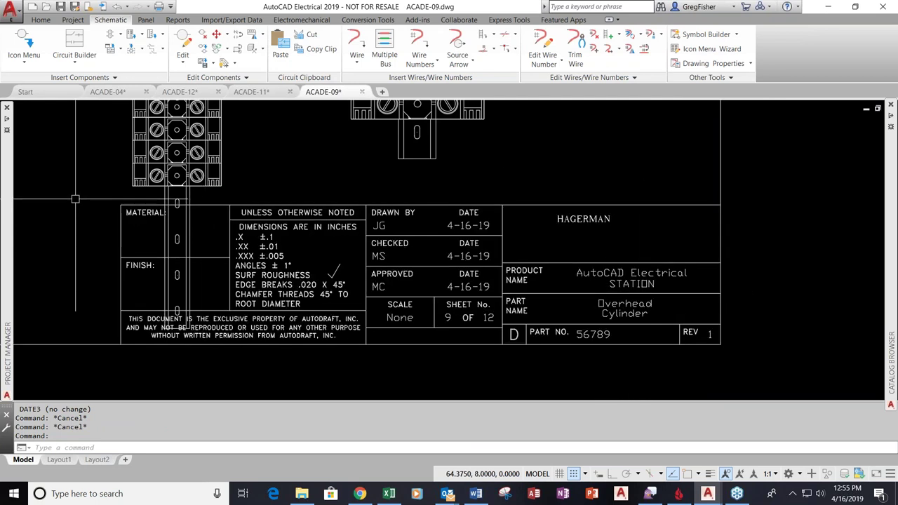
Open drawing ACADE-06 from the project and check the product, part number and sheet entries in its title block
{"action": "mouse_move", "coordinate": [6, 208]}
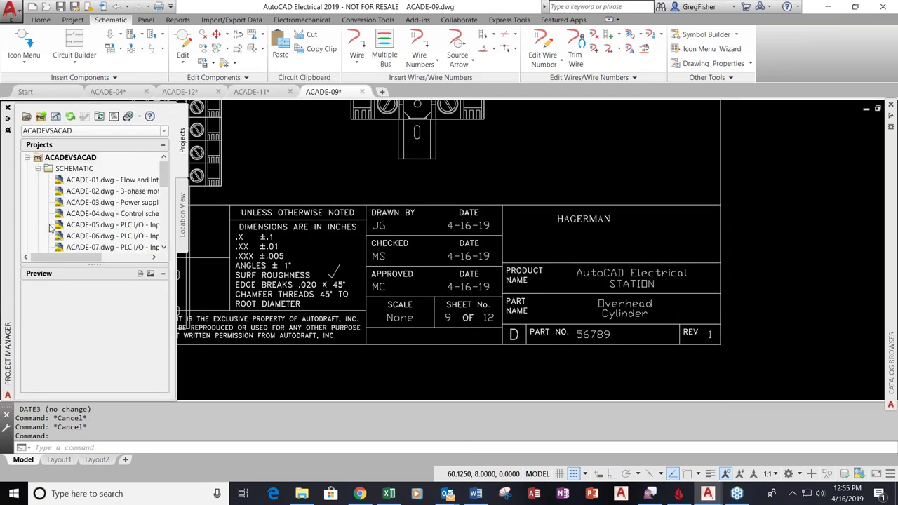
{"action": "mouse_move", "coordinate": [59, 237]}
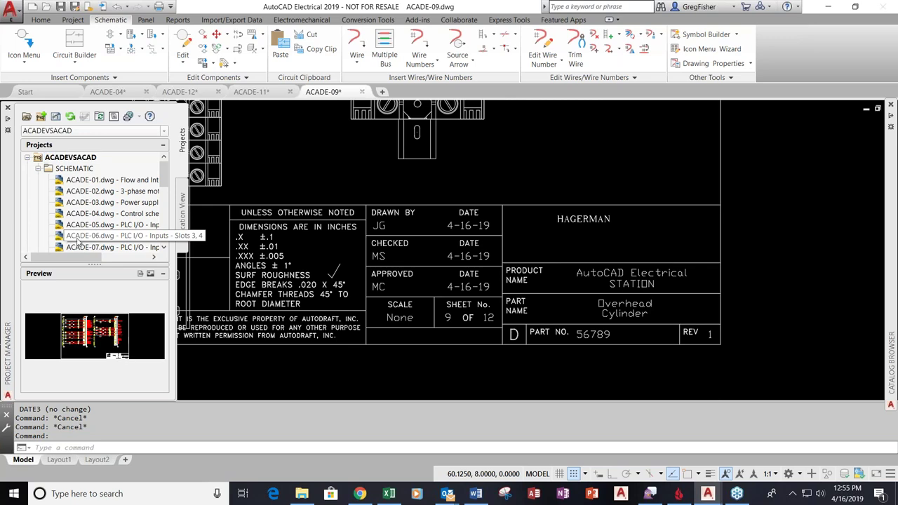
{"action": "scroll", "coordinate": [583, 313], "scroll_direction": "down", "scroll_amount": 5}
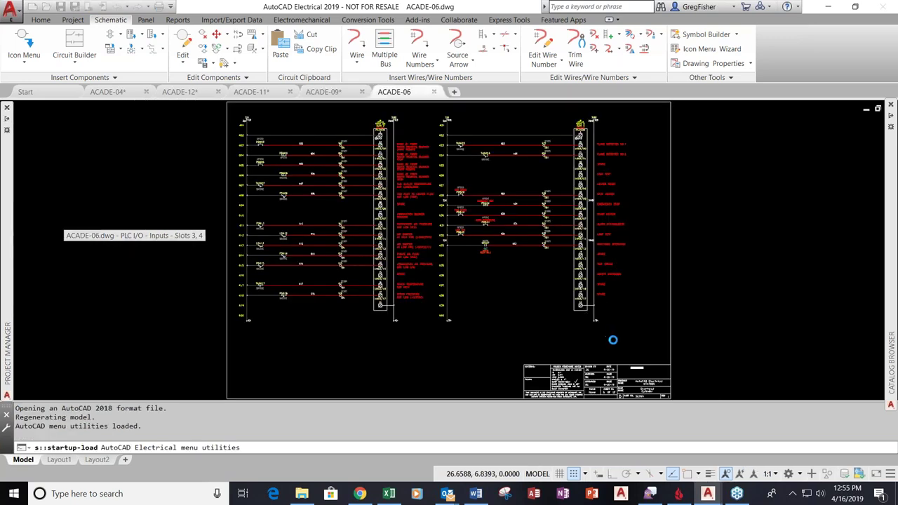
{"action": "scroll", "coordinate": [621, 220], "scroll_direction": "up", "scroll_amount": 6}
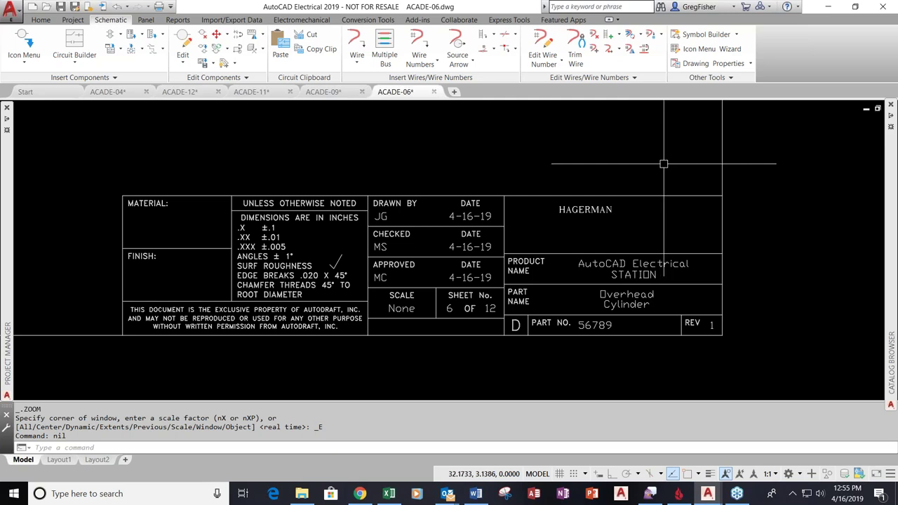
{"action": "middle_click", "coordinate": [664, 163]}
{"action": "middle_click", "coordinate": [664, 162]}
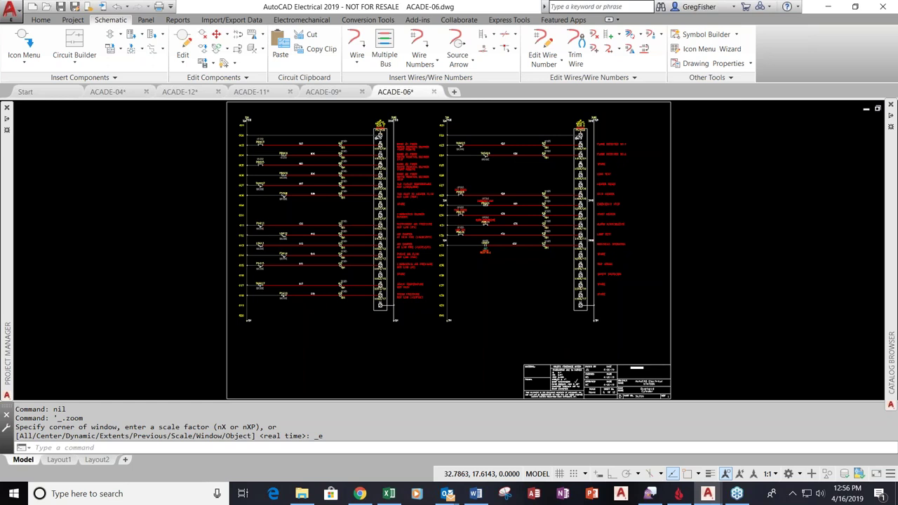
{"action": "left_click", "coordinate": [300, 20]}
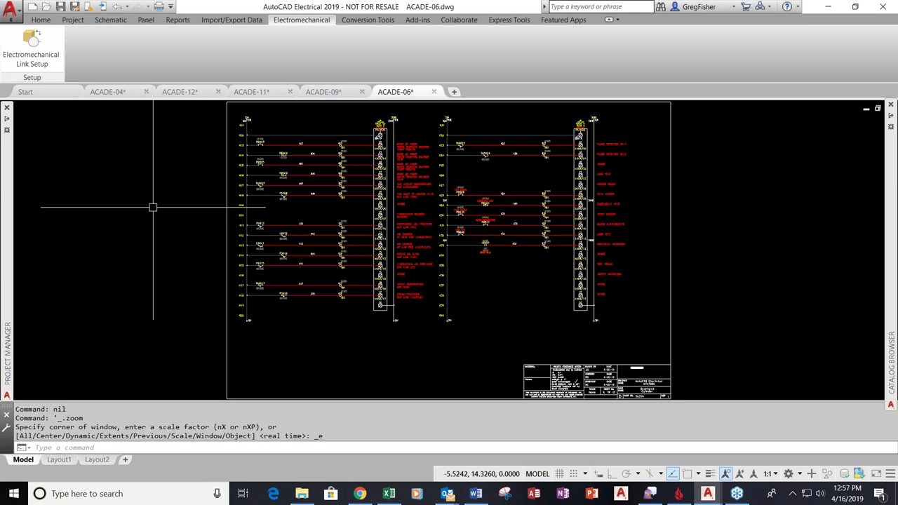
{"action": "left_click", "coordinate": [175, 20]}
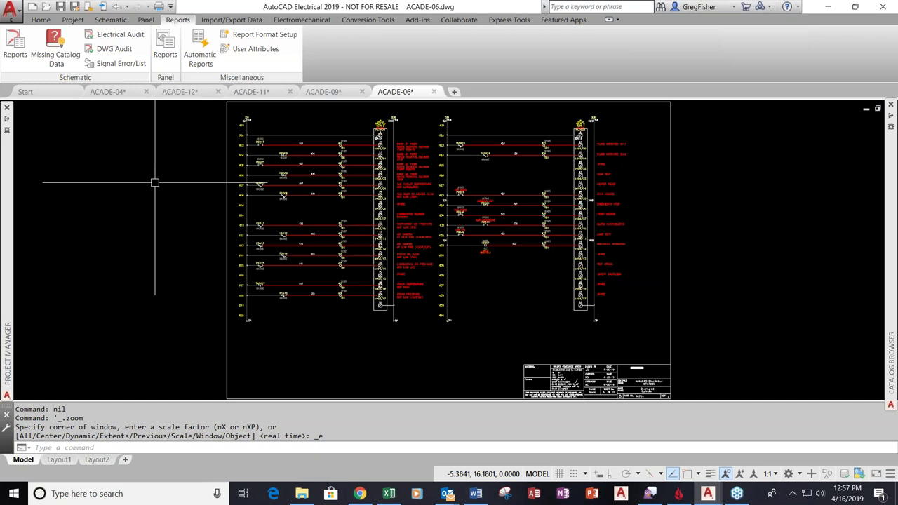
Inspect the user attribute fields available for wire number 603 and close its wire number editor without changes
{"action": "scroll", "coordinate": [290, 144], "scroll_direction": "up", "scroll_amount": 4}
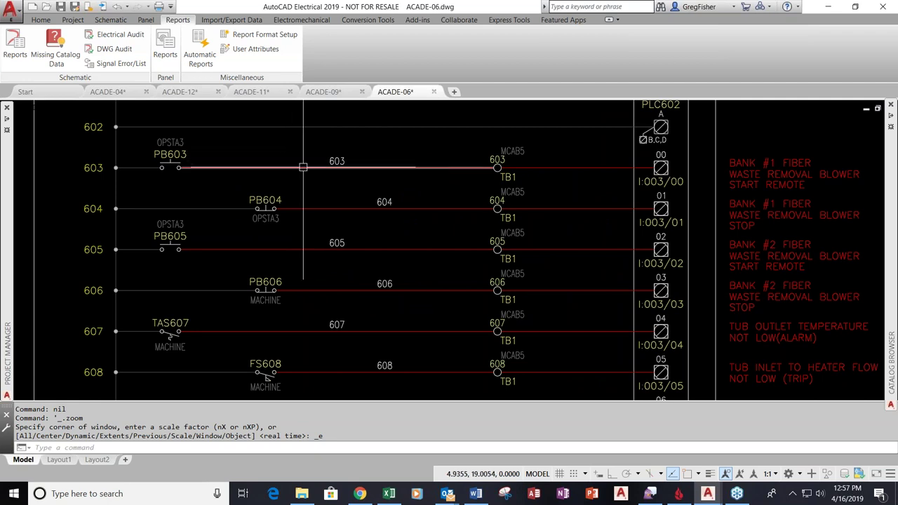
{"action": "right_click", "coordinate": [303, 167]}
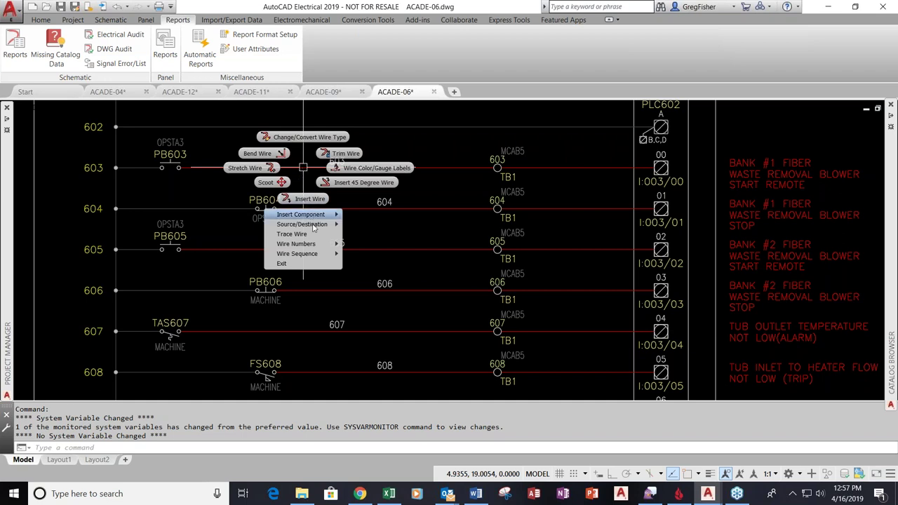
{"action": "mouse_move", "coordinate": [313, 247]}
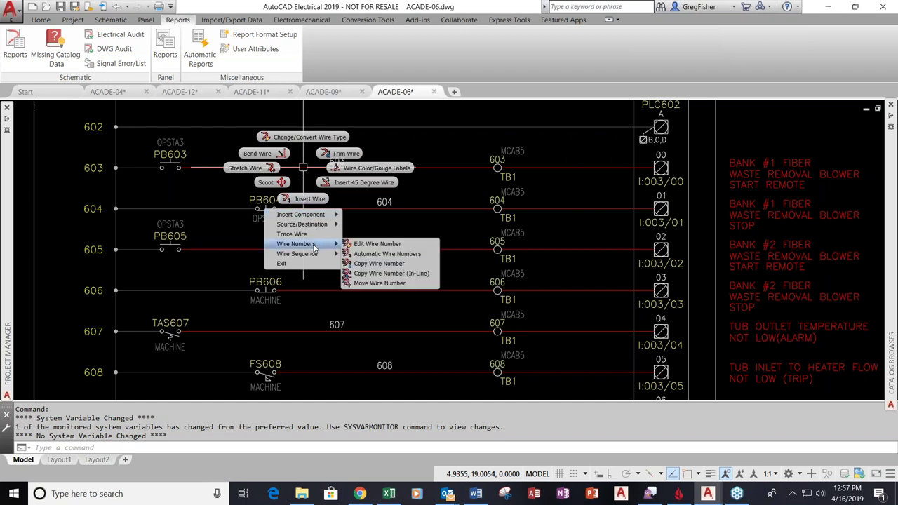
{"action": "left_click", "coordinate": [373, 243]}
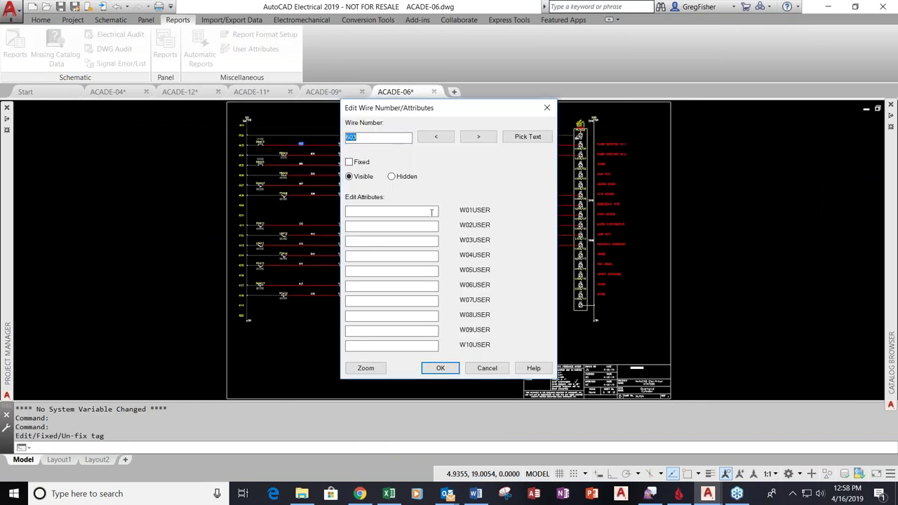
{"action": "left_click", "coordinate": [432, 212]}
{"action": "left_click", "coordinate": [426, 210]}
{"action": "left_click", "coordinate": [487, 369]}
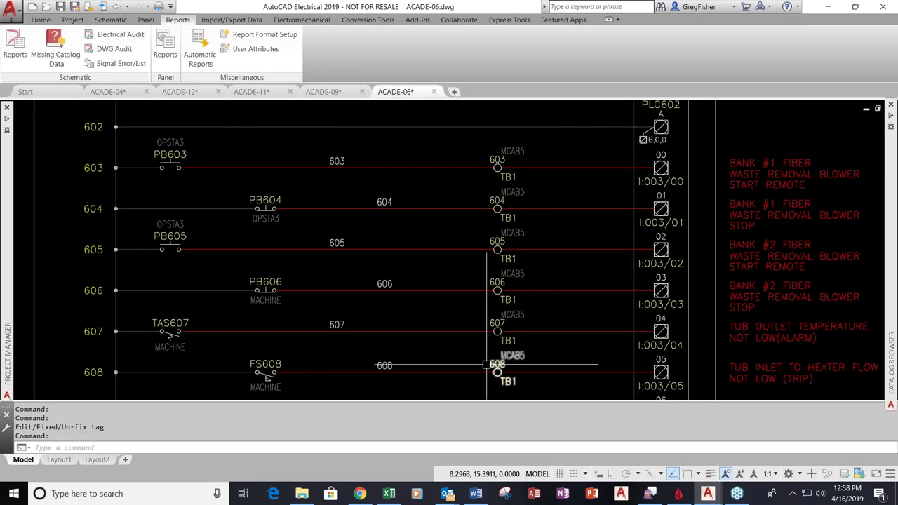